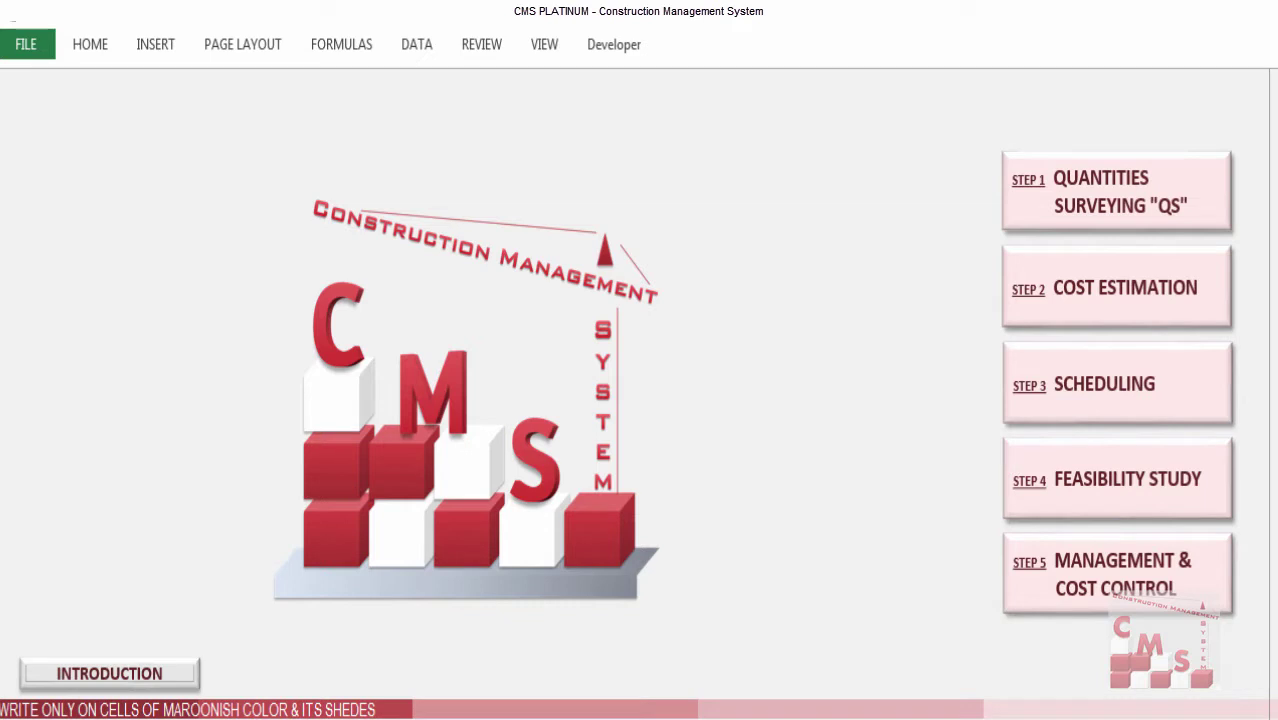
Open the electrical works sheet from the MEP section of Quantities Surveying.
click(1166, 195)
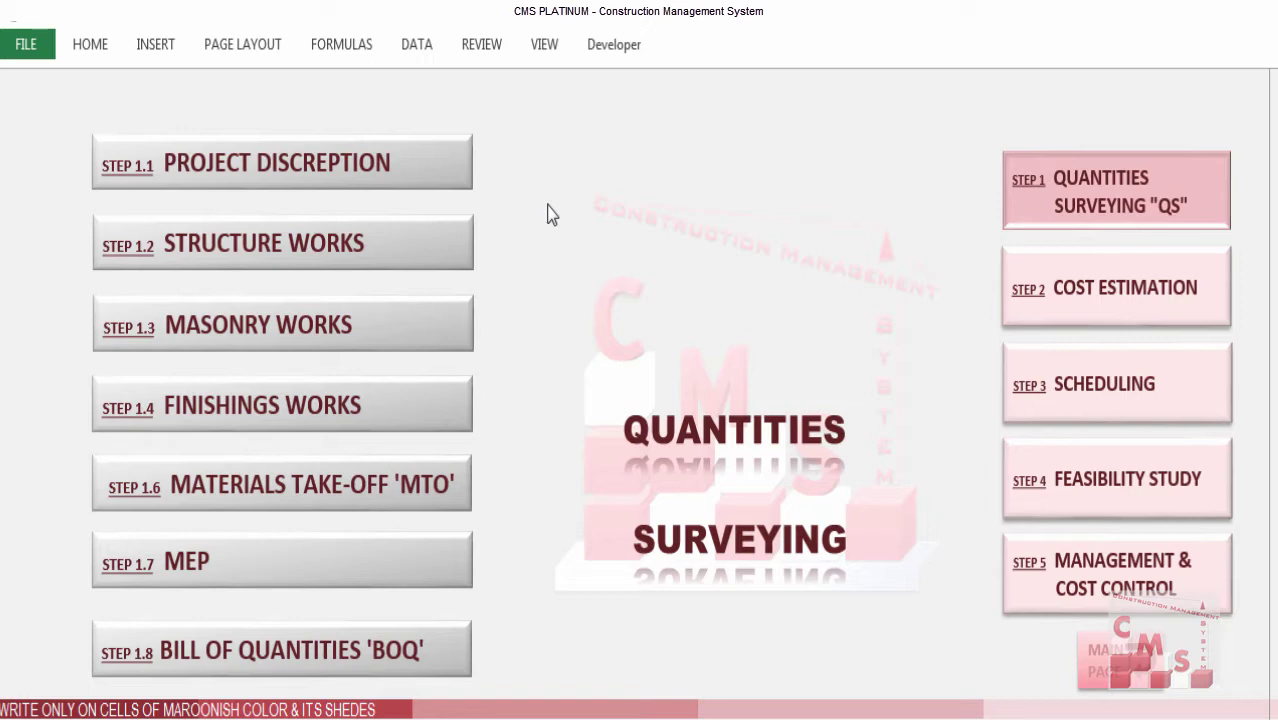
click(415, 575)
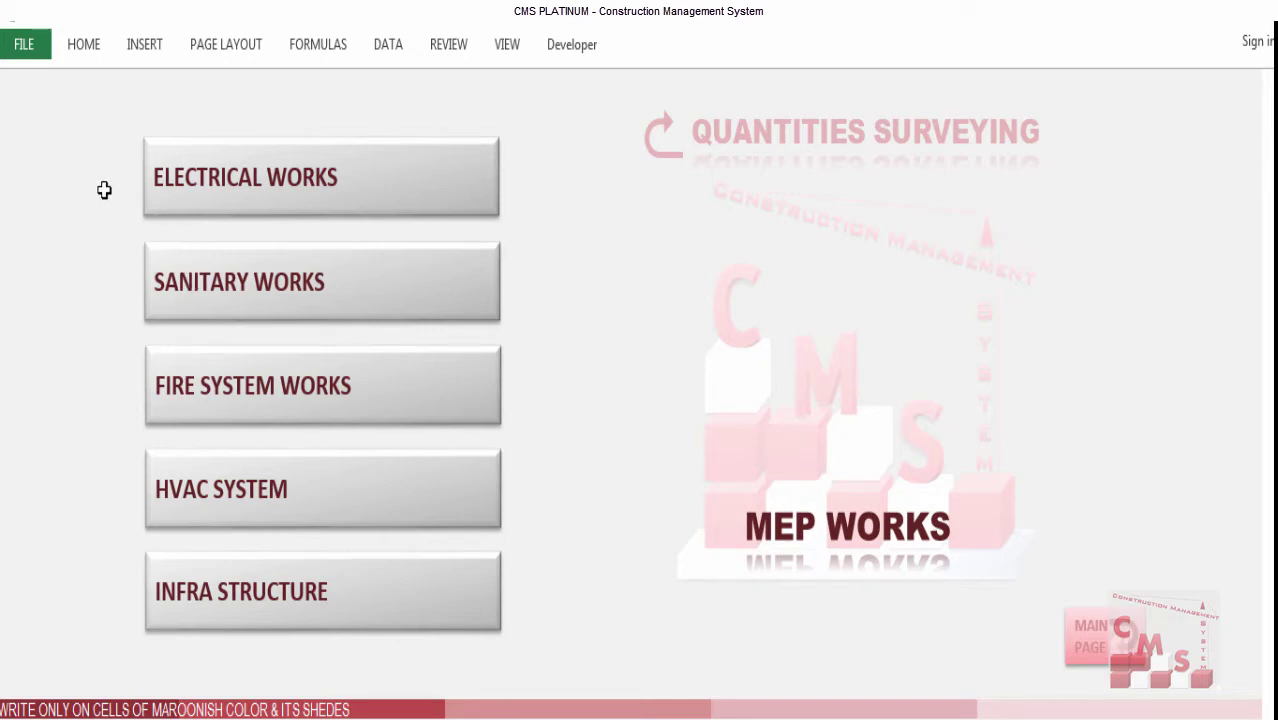
click(379, 197)
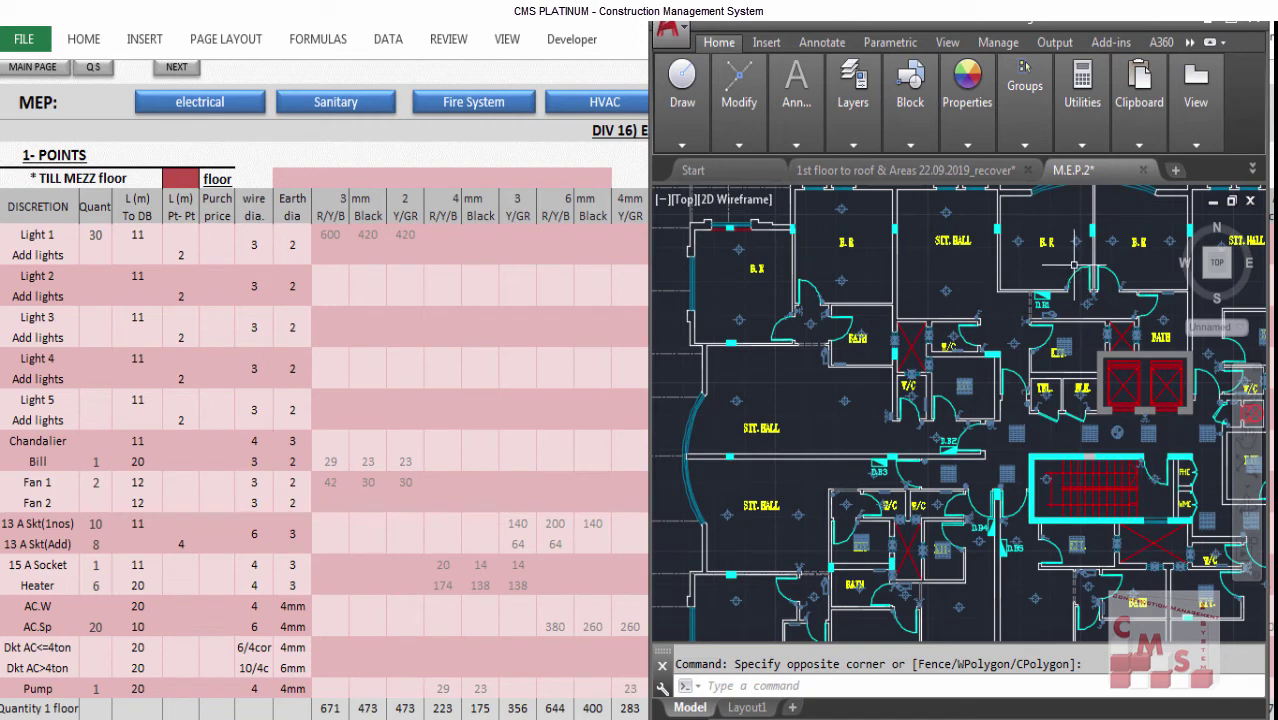
Examine the lighting layouts of the apartment and office floors in the M.E.P drawing.
scroll(1000, 235, up, 3)
scroll(920, 403, down, 3)
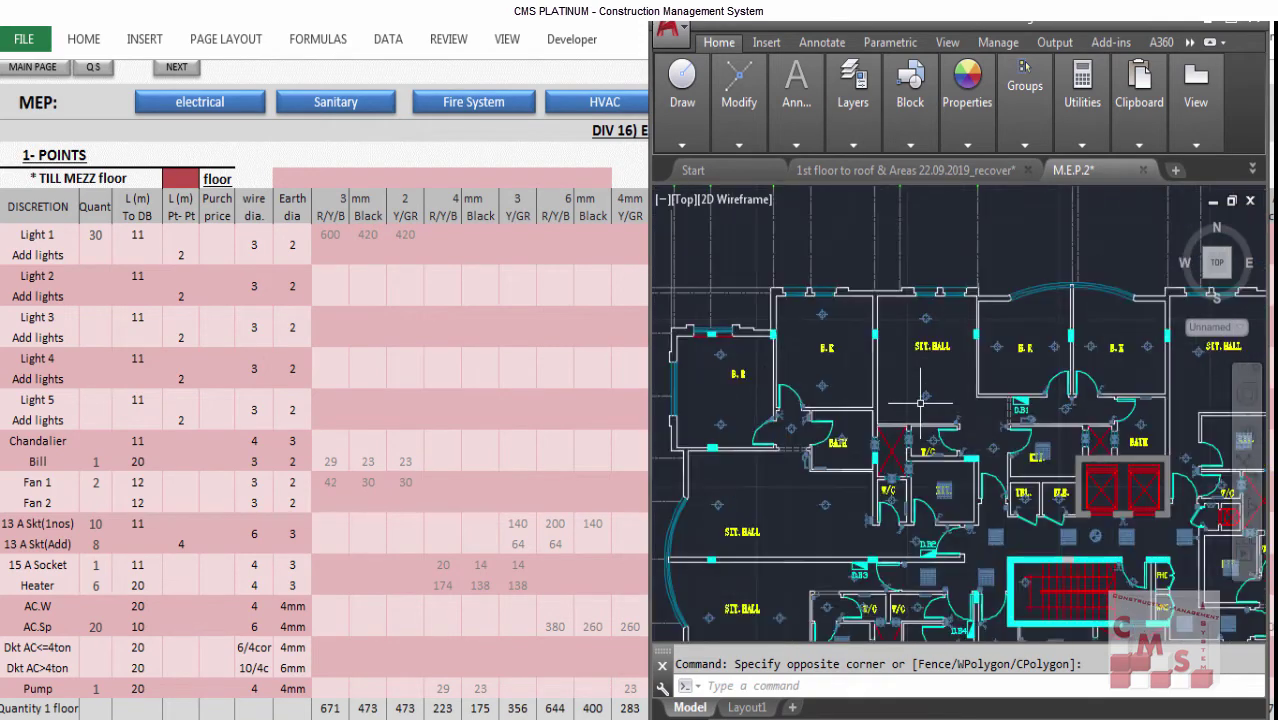
scroll(956, 365, down, 2)
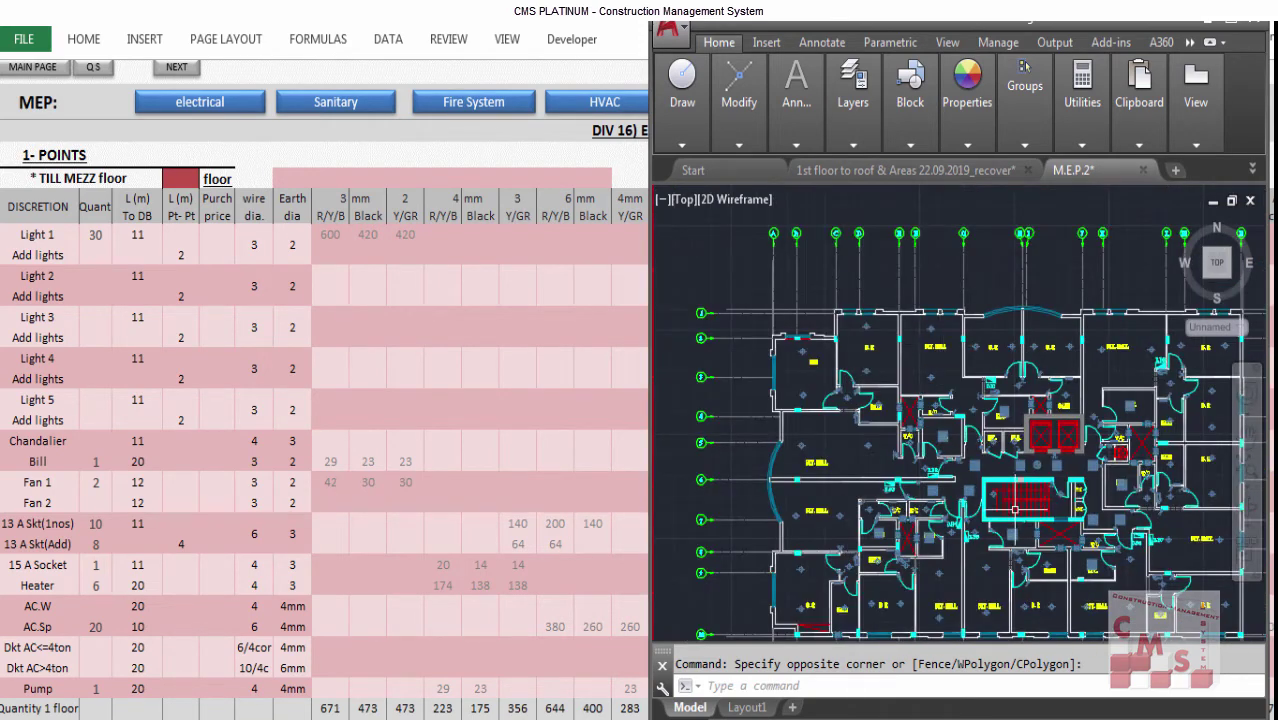
scroll(958, 360, up, 1)
scroll(958, 365, down, 3)
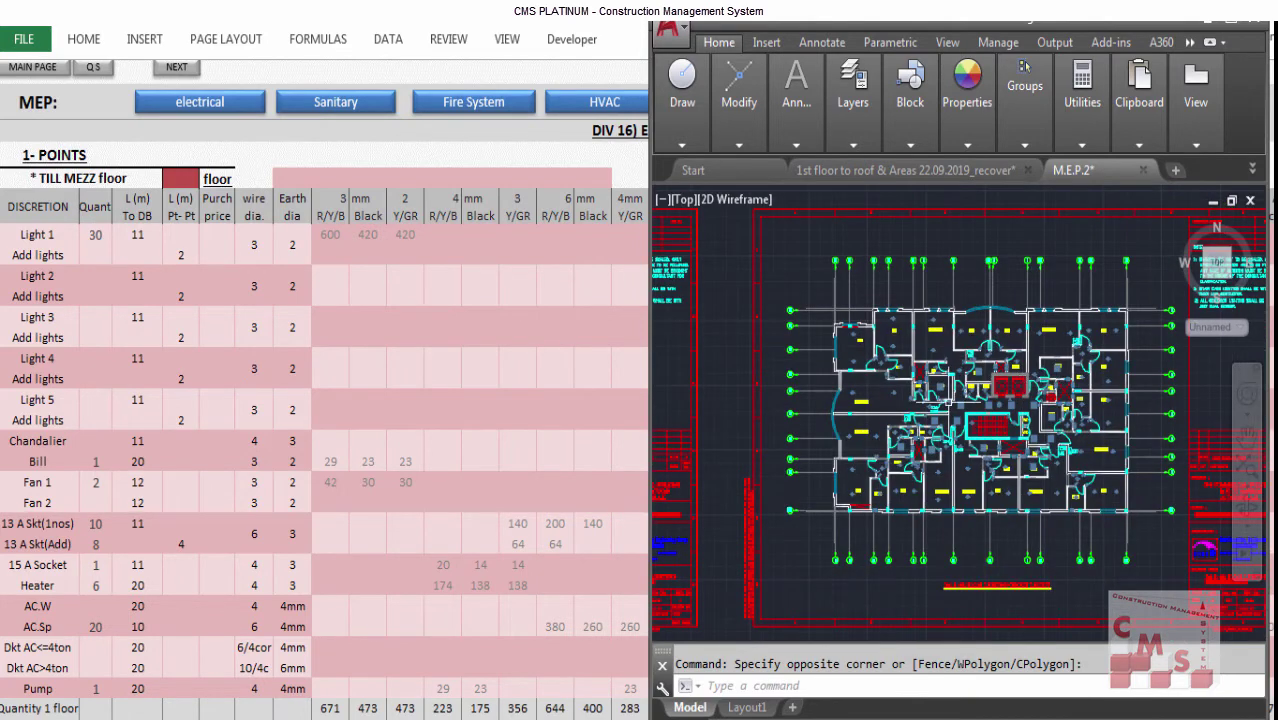
drag(941, 404, 1016, 414)
scroll(1016, 413, up, 2)
scroll(1048, 417, up, 2)
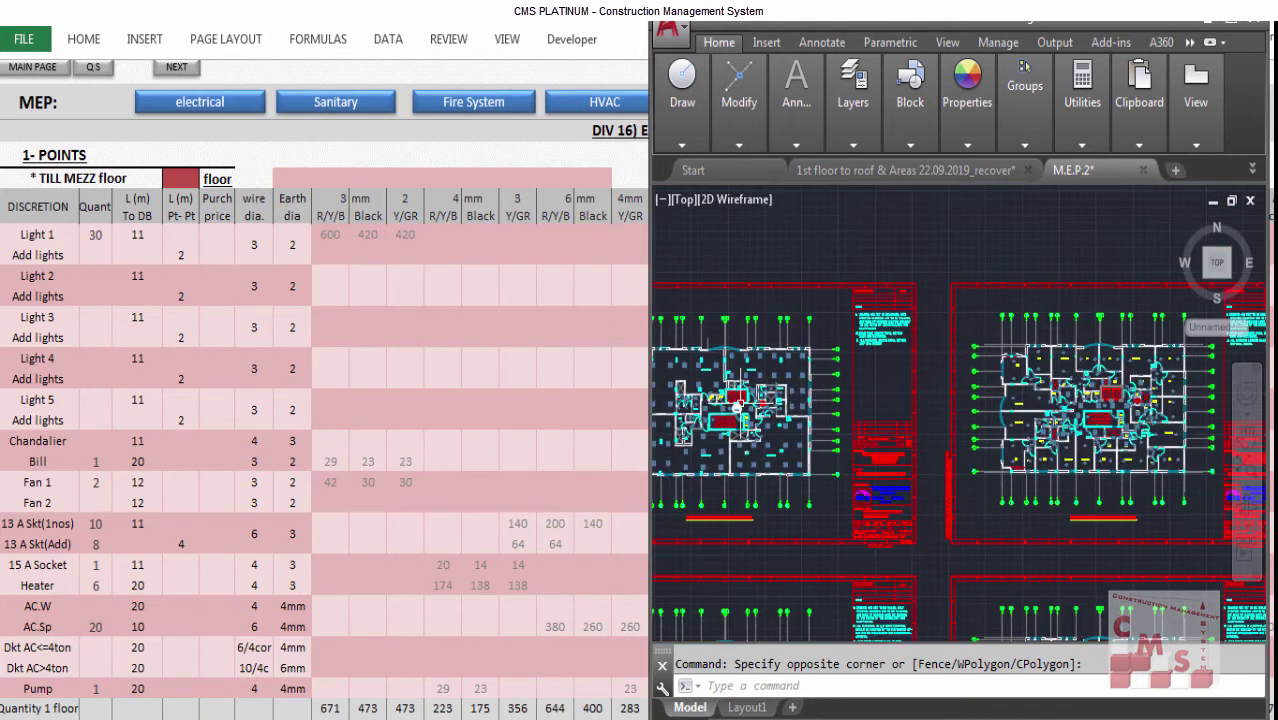
scroll(741, 403, up, 3)
scroll(840, 300, down, 3)
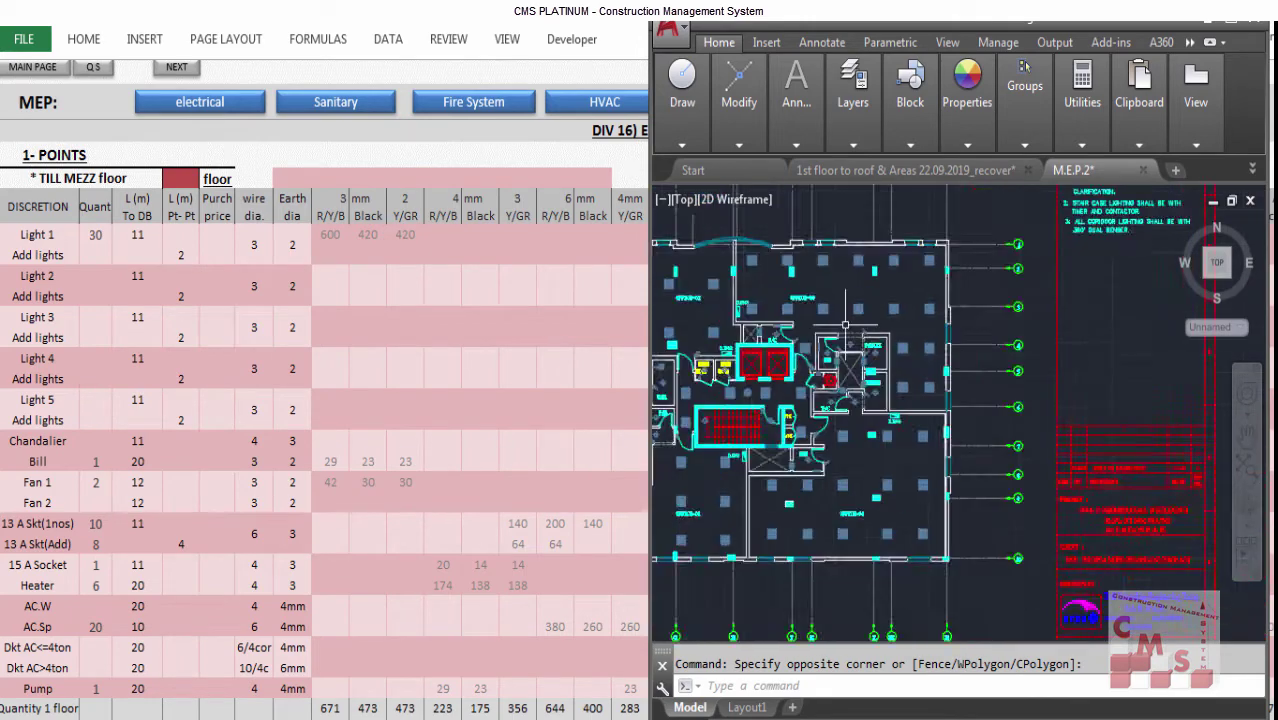
scroll(823, 318, down, 1)
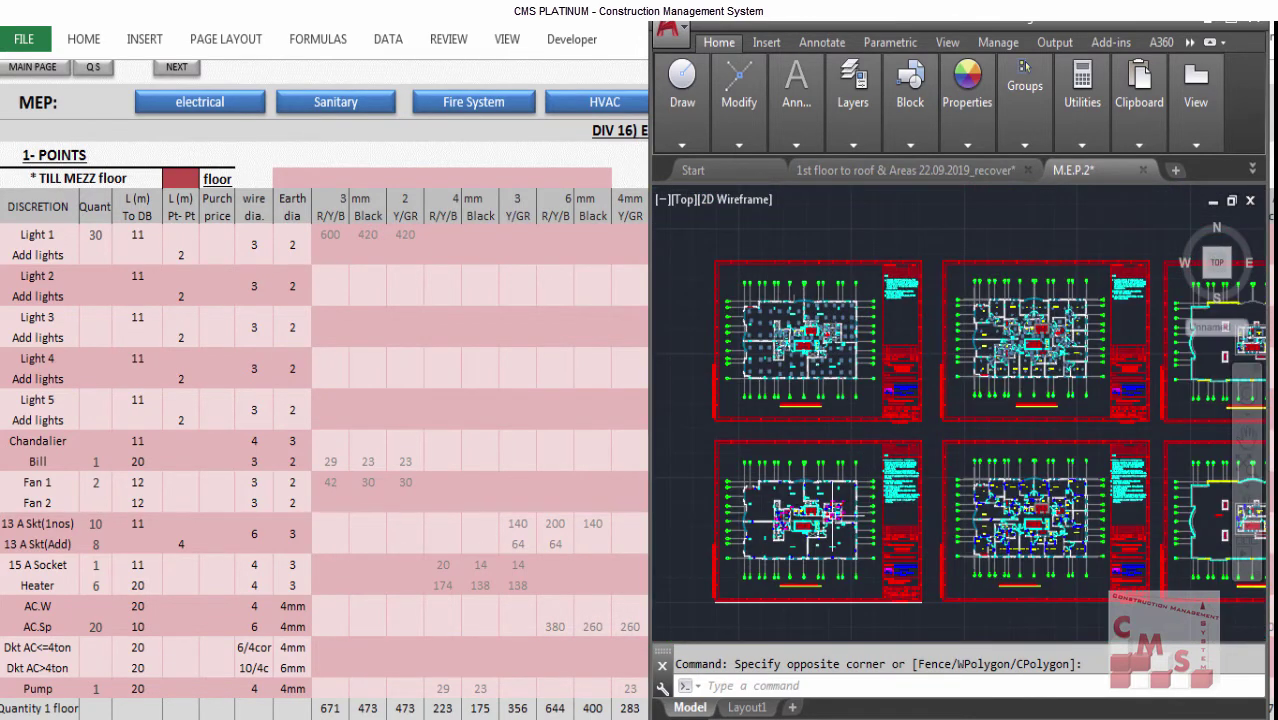
Examine the power layout of the office floor in the M.E.P drawing, including its sockets and distribution boards.
scroll(1000, 570, up, 3)
scroll(1000, 565, up, 1)
scroll(828, 405, up, 2)
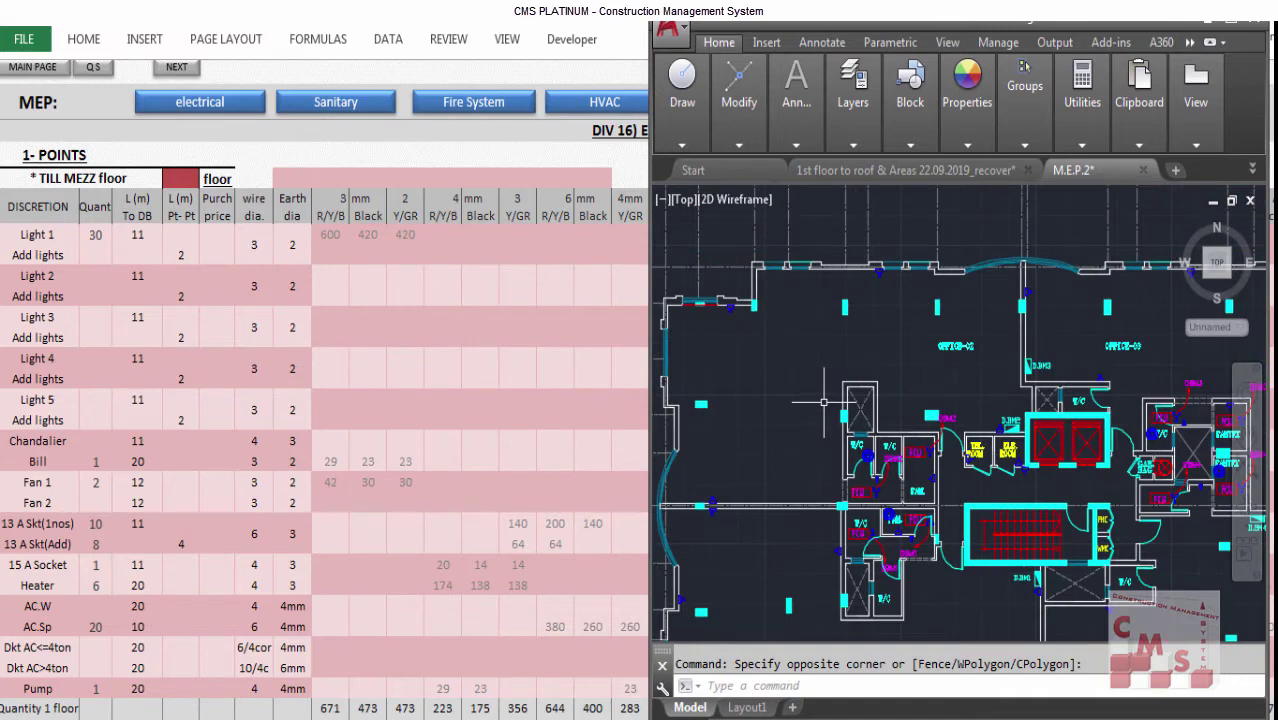
scroll(879, 307, up, 2)
scroll(916, 269, down, 1)
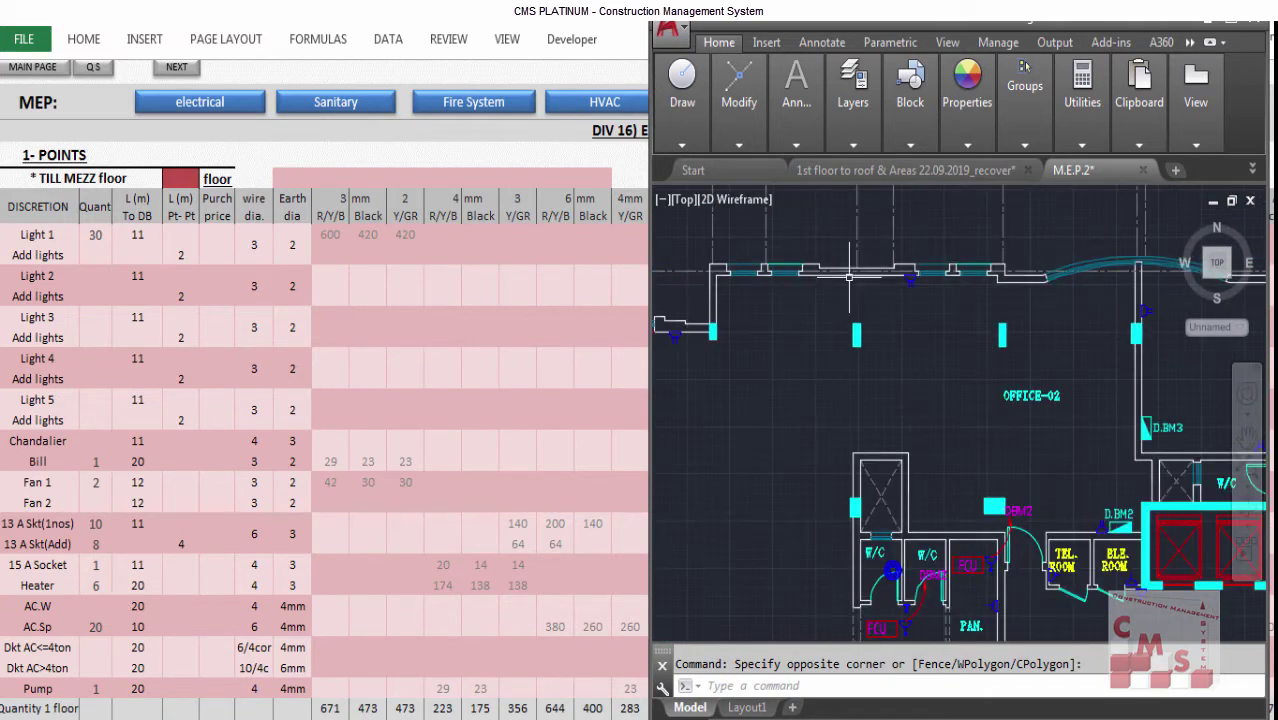
scroll(1062, 448, down, 4)
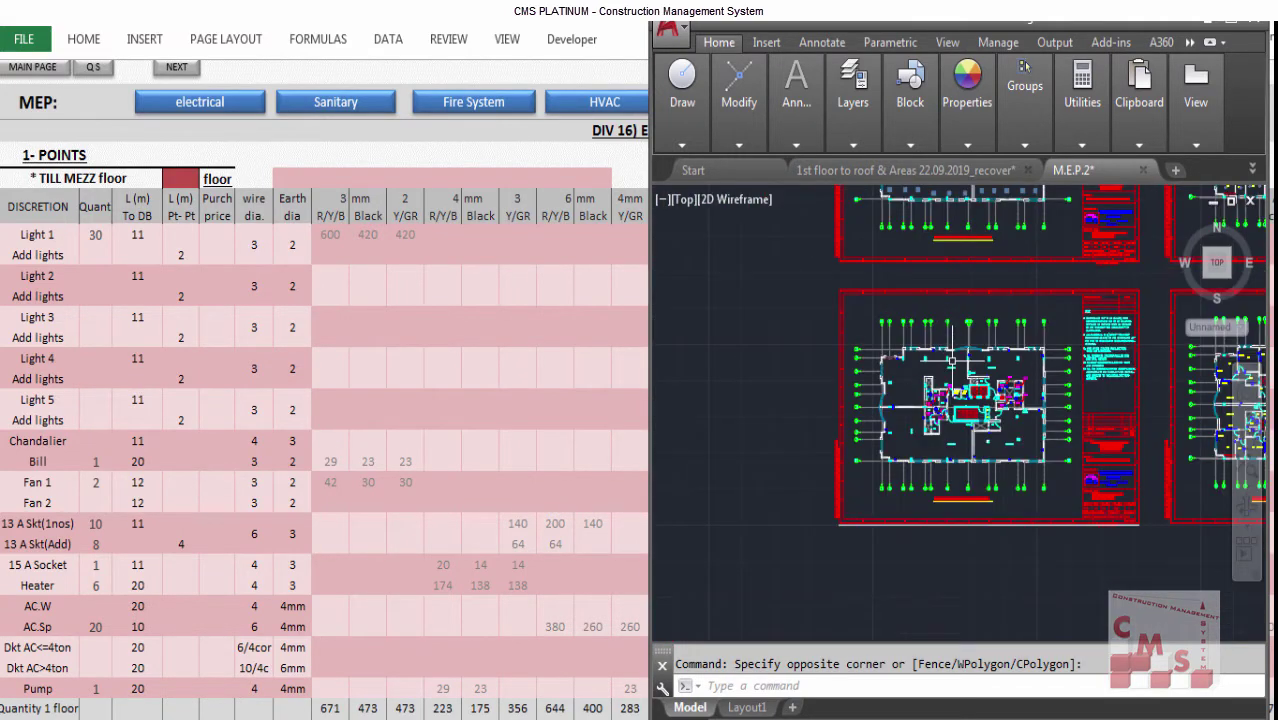
Examine the apartment floor's power layout in the M.E.P drawing, checking sockets, heaters and air conditioner tonnages room by room.
scroll(962, 332, up, 5)
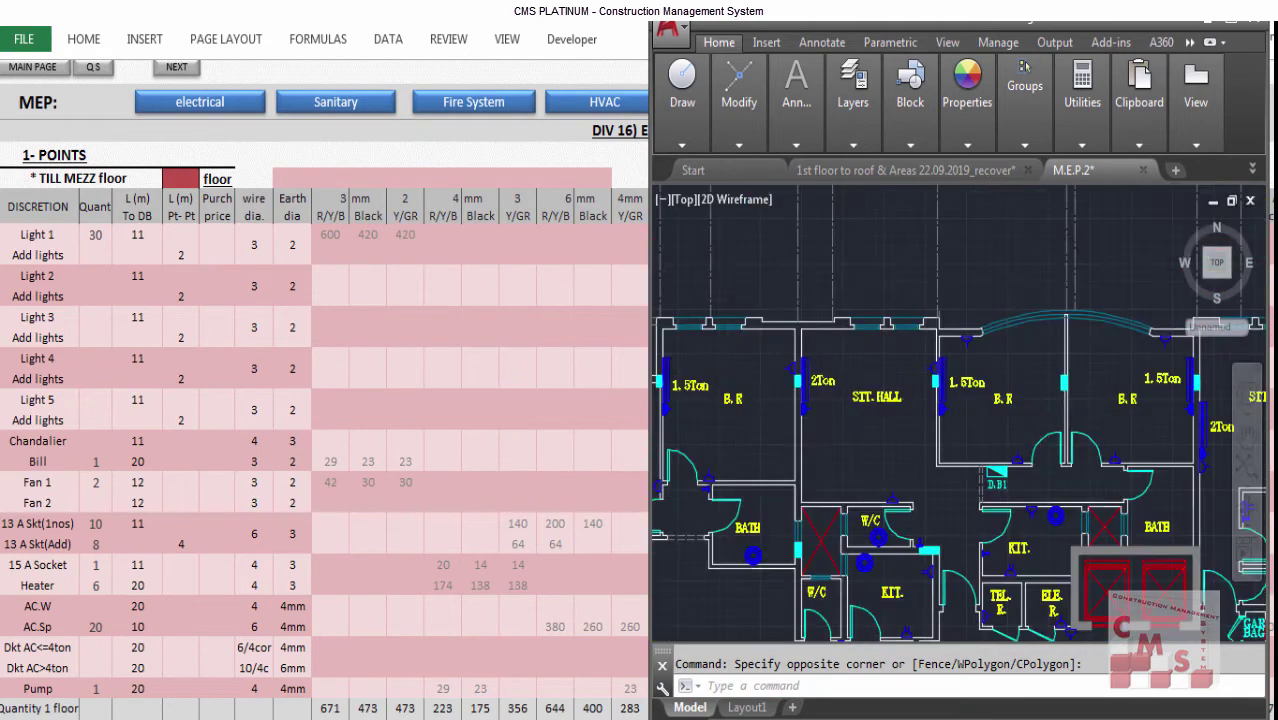
scroll(932, 390, down, 5)
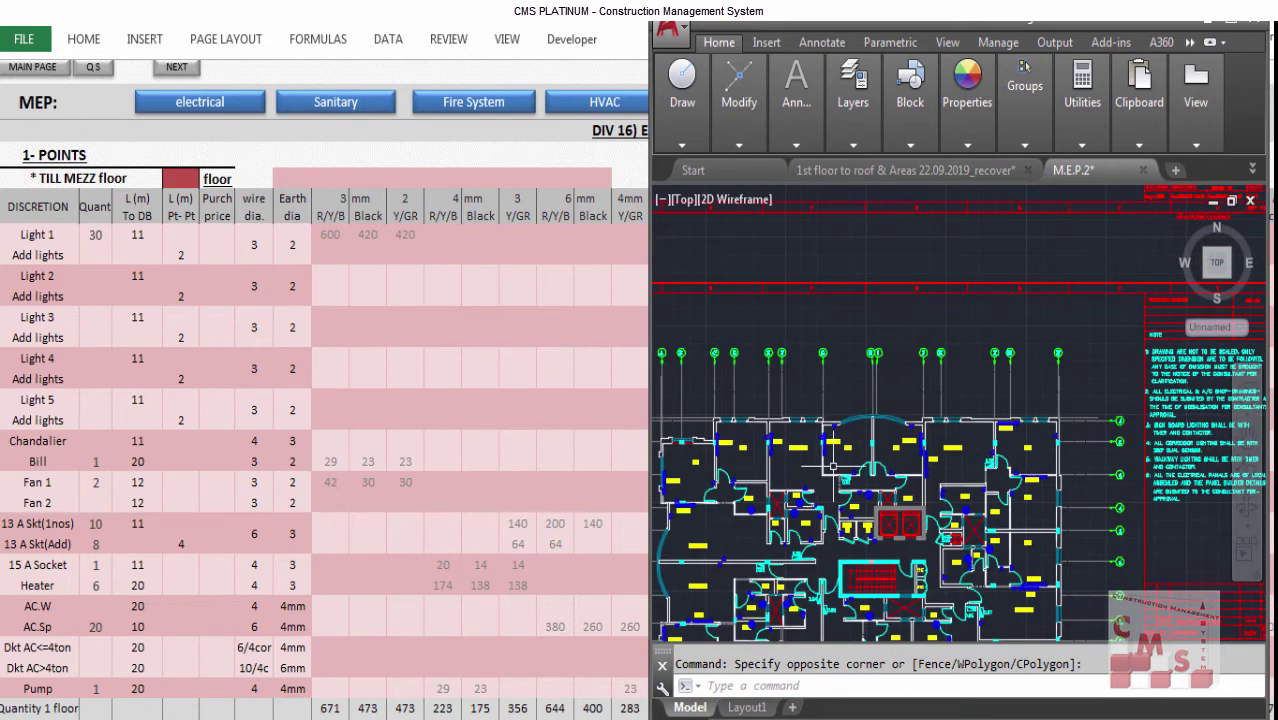
scroll(949, 521, up, 5)
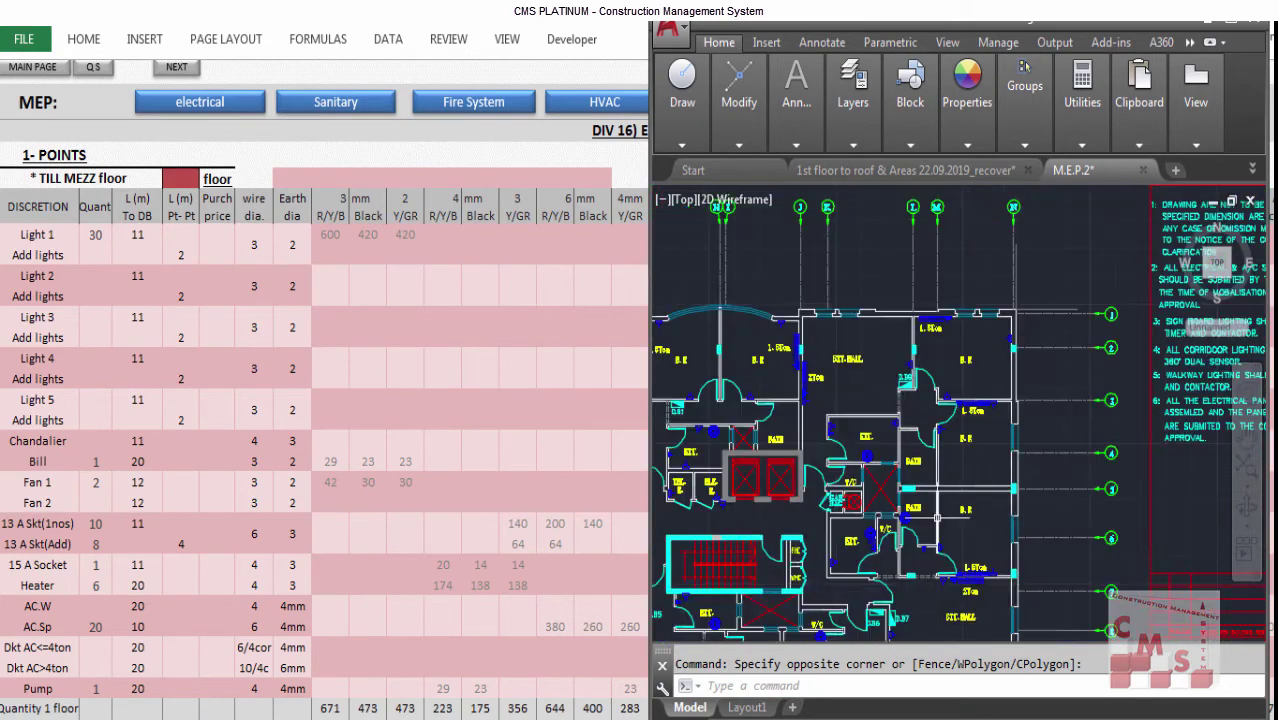
scroll(763, 448, down, 5)
scroll(887, 521, down, 5)
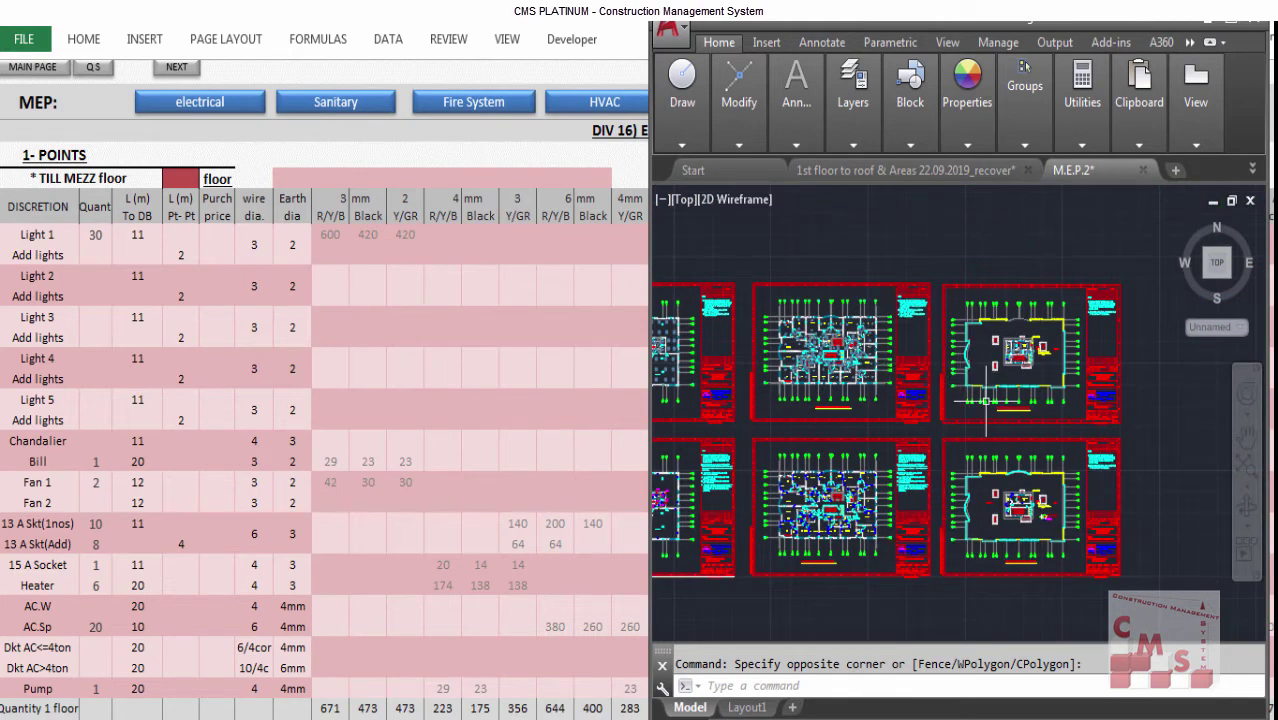
scroll(779, 347, up, 4)
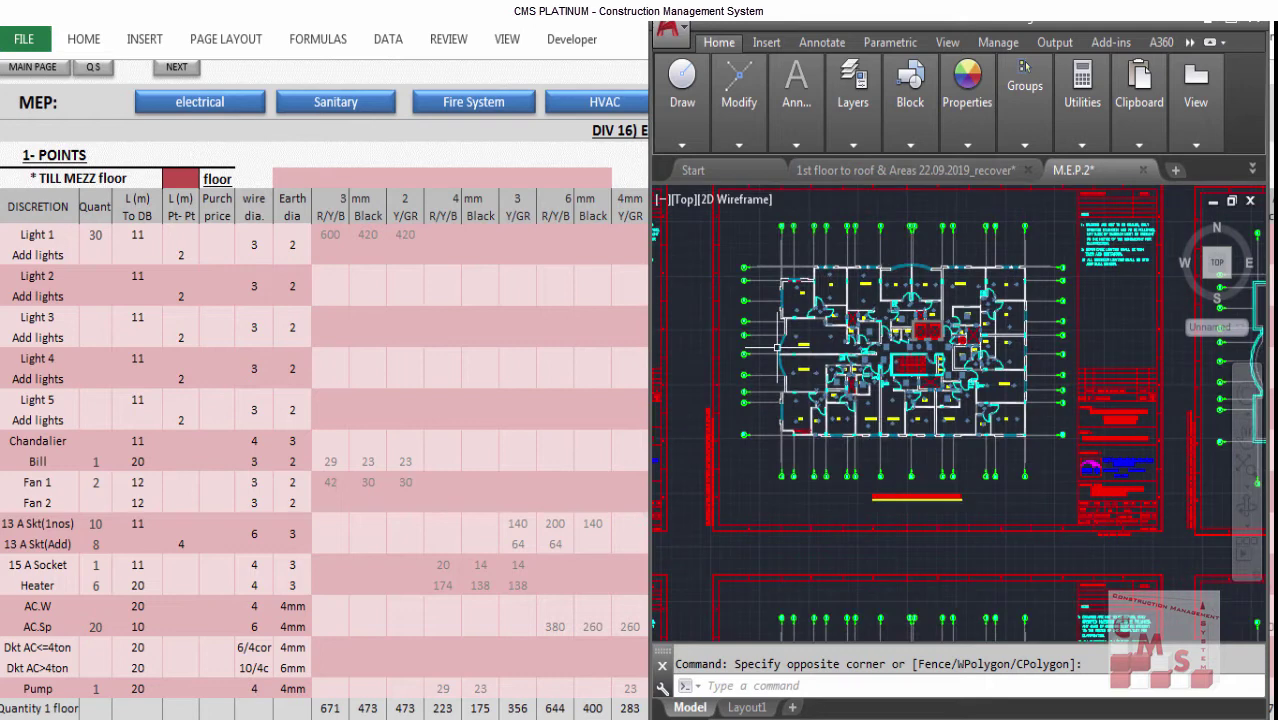
drag(779, 347, 827, 497)
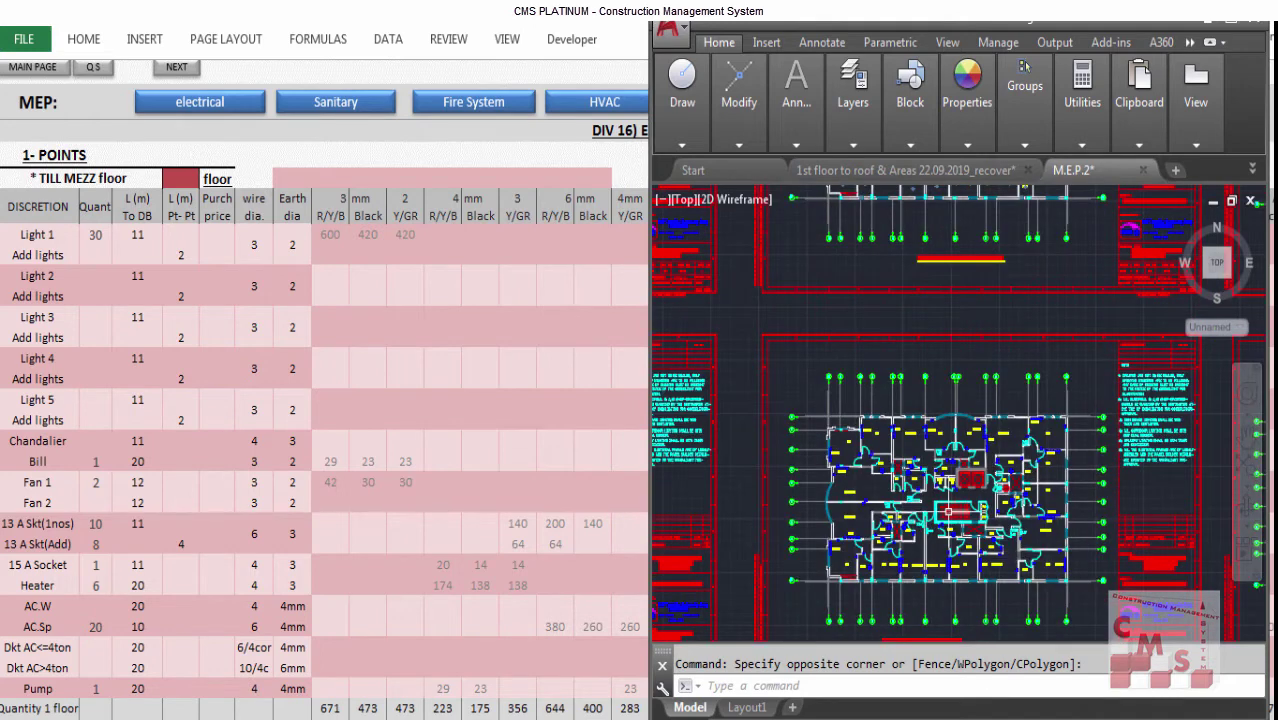
scroll(792, 374, up, 4)
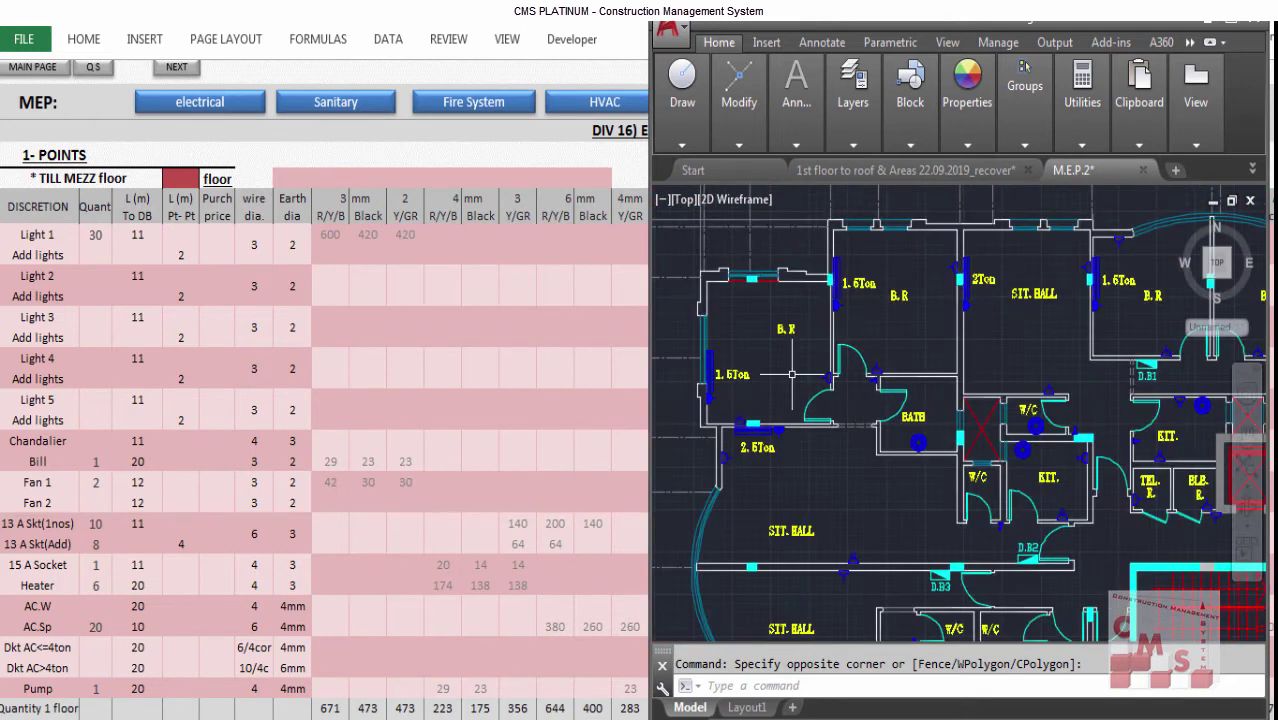
Switch to Load-2.pdf in Adobe Acrobat Pro and examine the wire sizes, breakers and loads in the distribution board schedules.
mouse_move(485, 716)
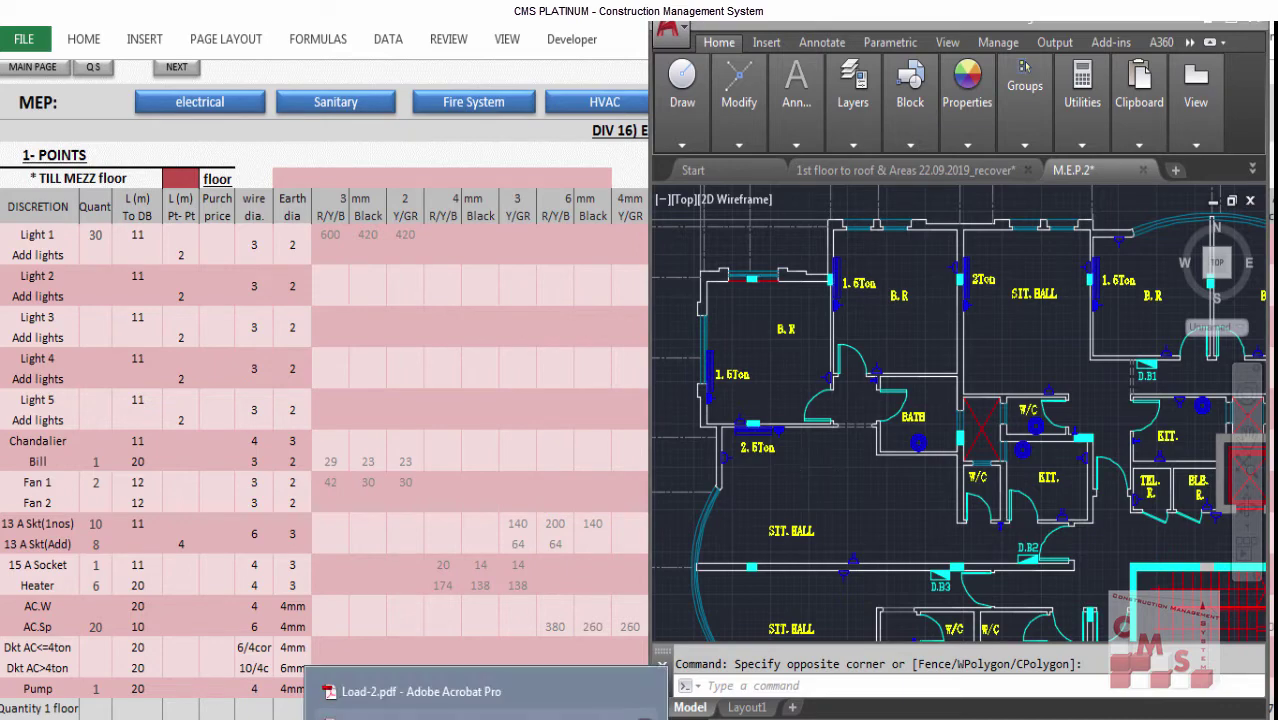
click(485, 692)
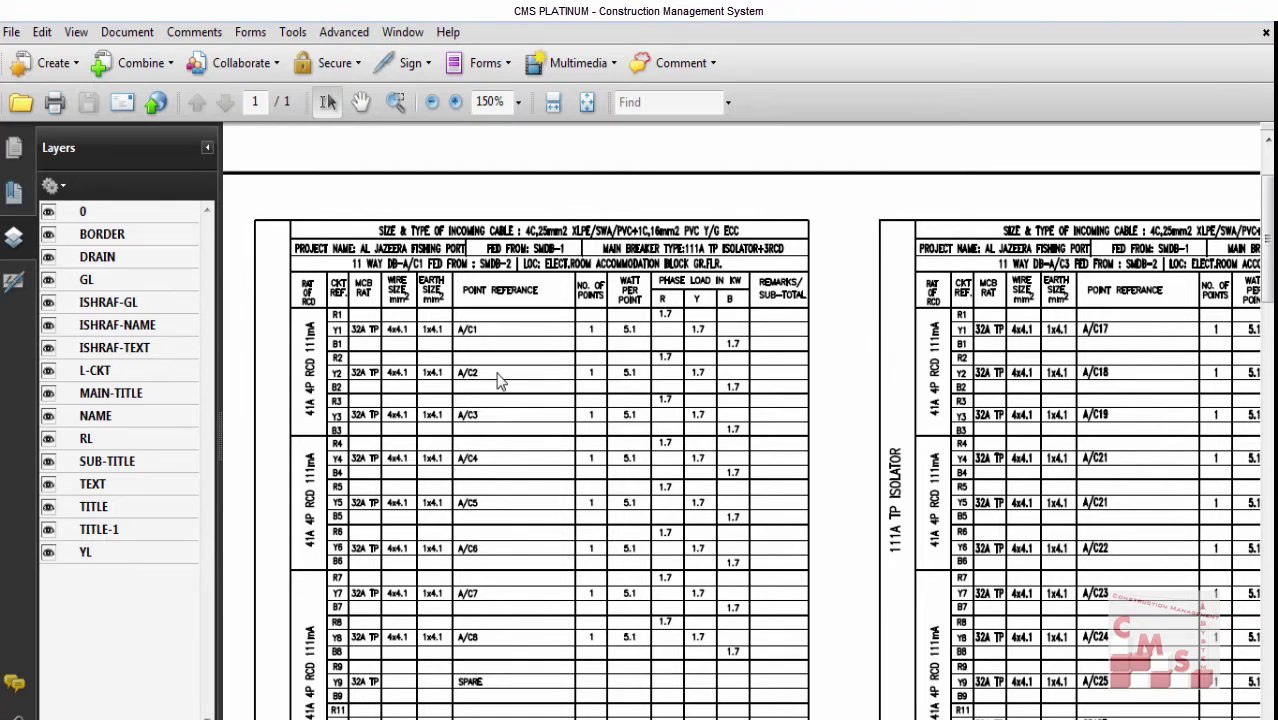
scroll(499, 385, down, 2)
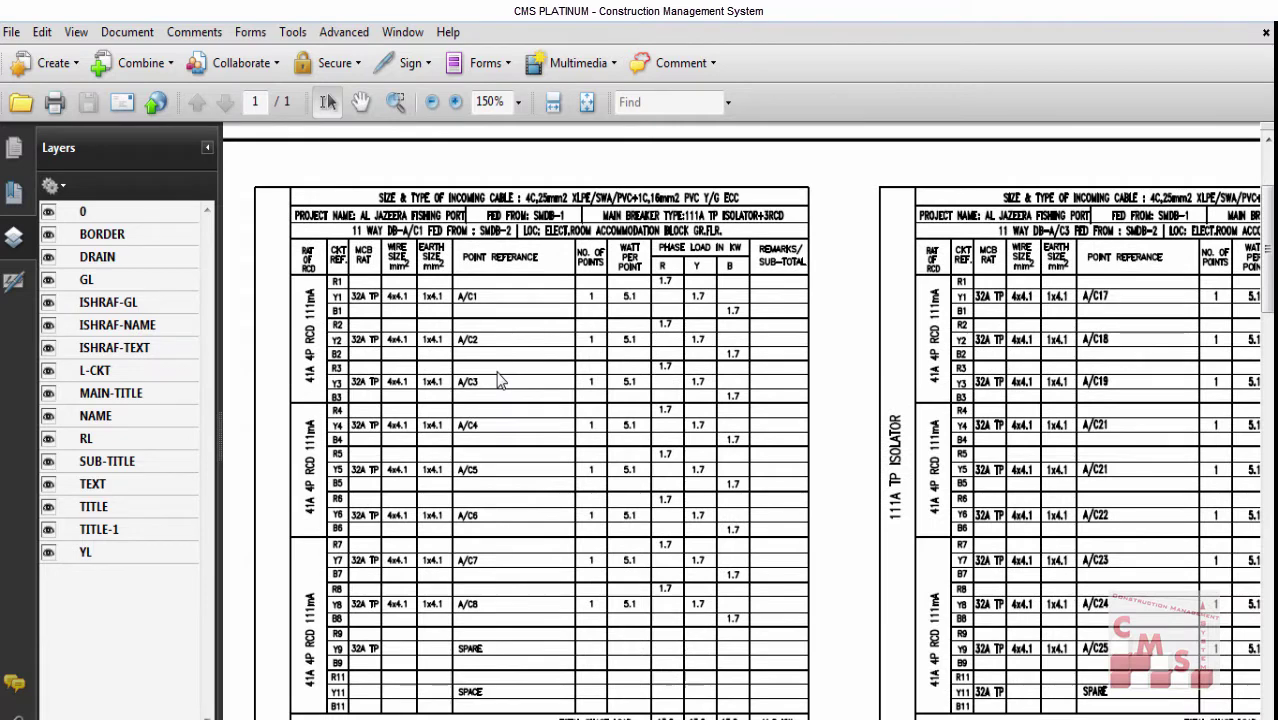
scroll(499, 381, up, 1)
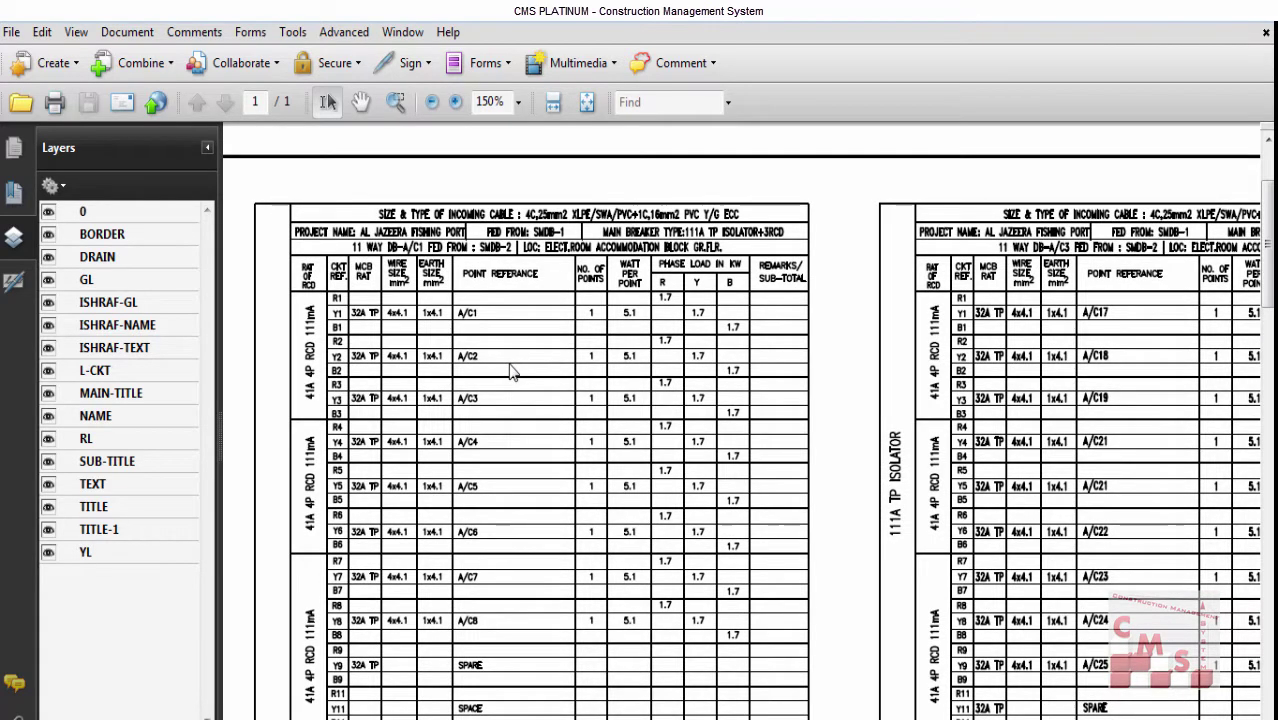
scroll(560, 380, down, 3)
scroll(560, 380, down, 10)
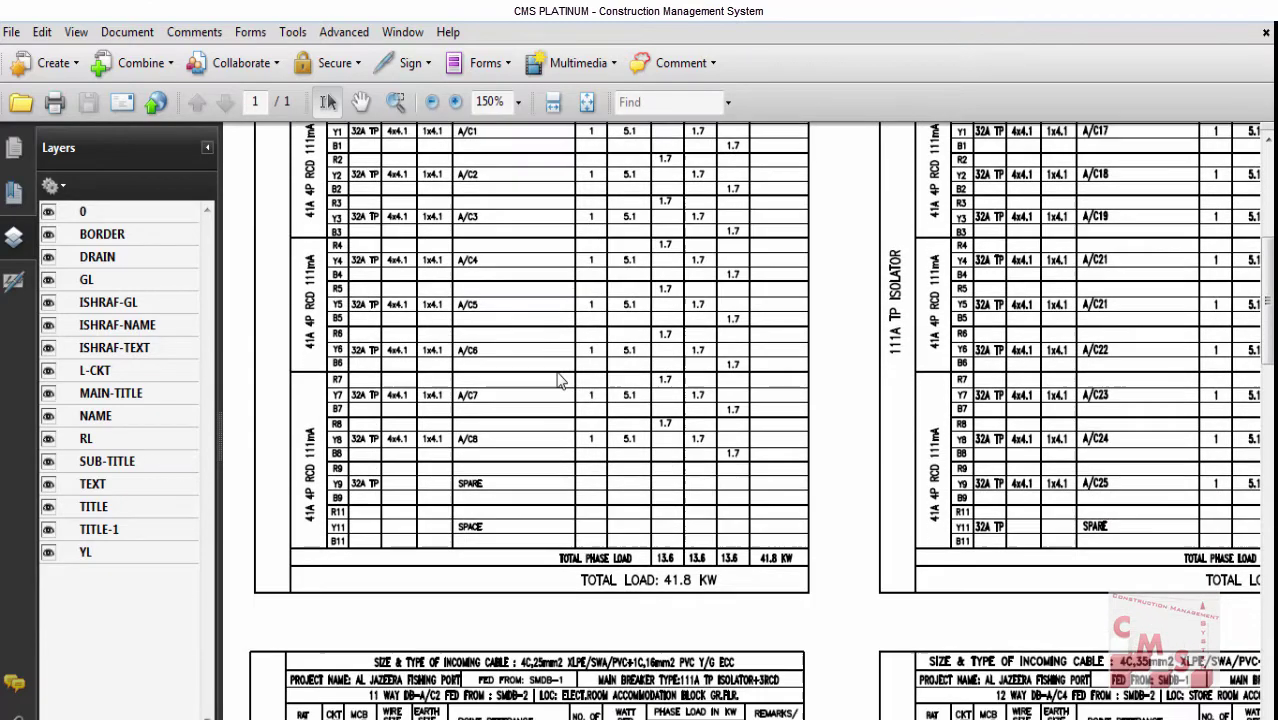
scroll(560, 380, down, 12)
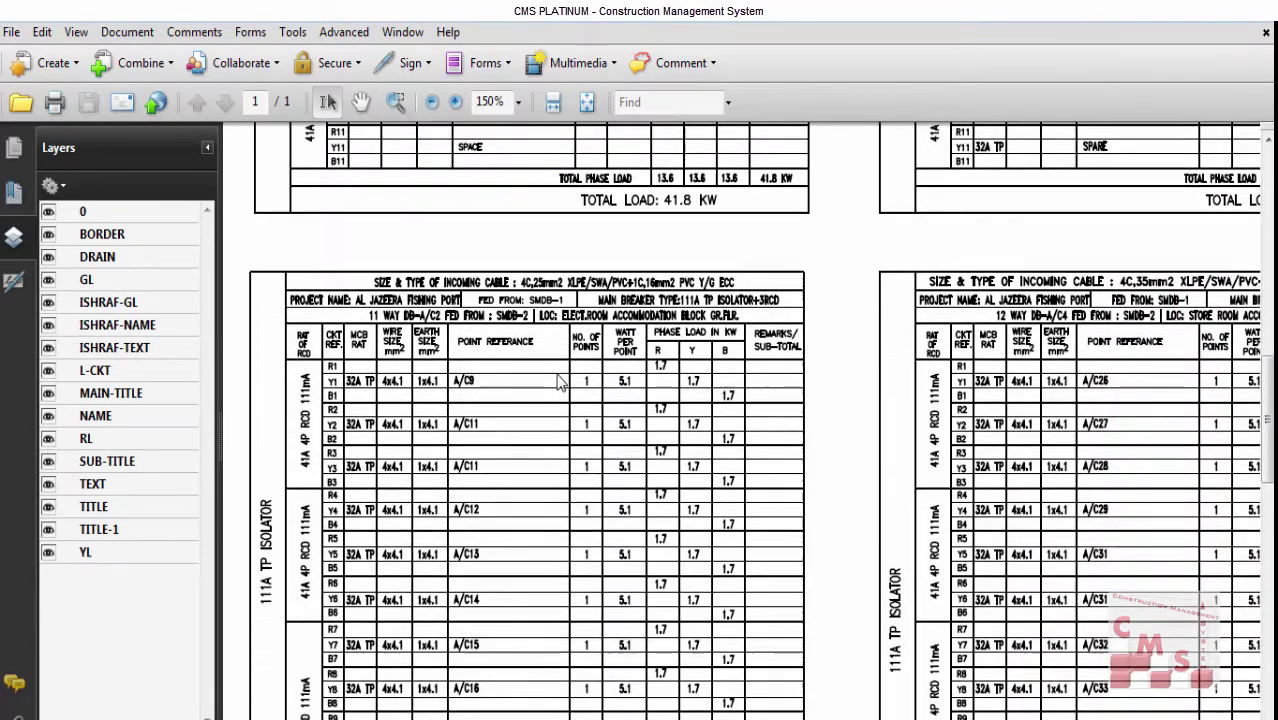
scroll(562, 381, down, 3)
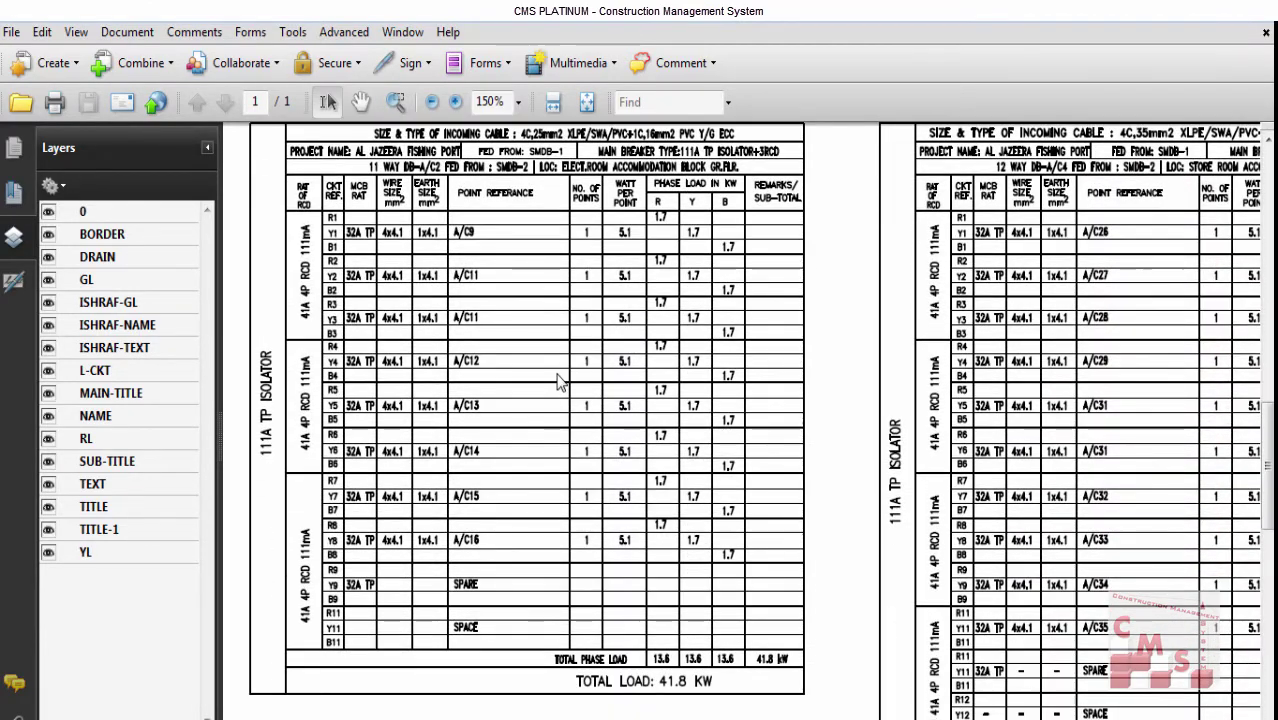
scroll(595, 393, right, 6)
scroll(595, 390, up, 1)
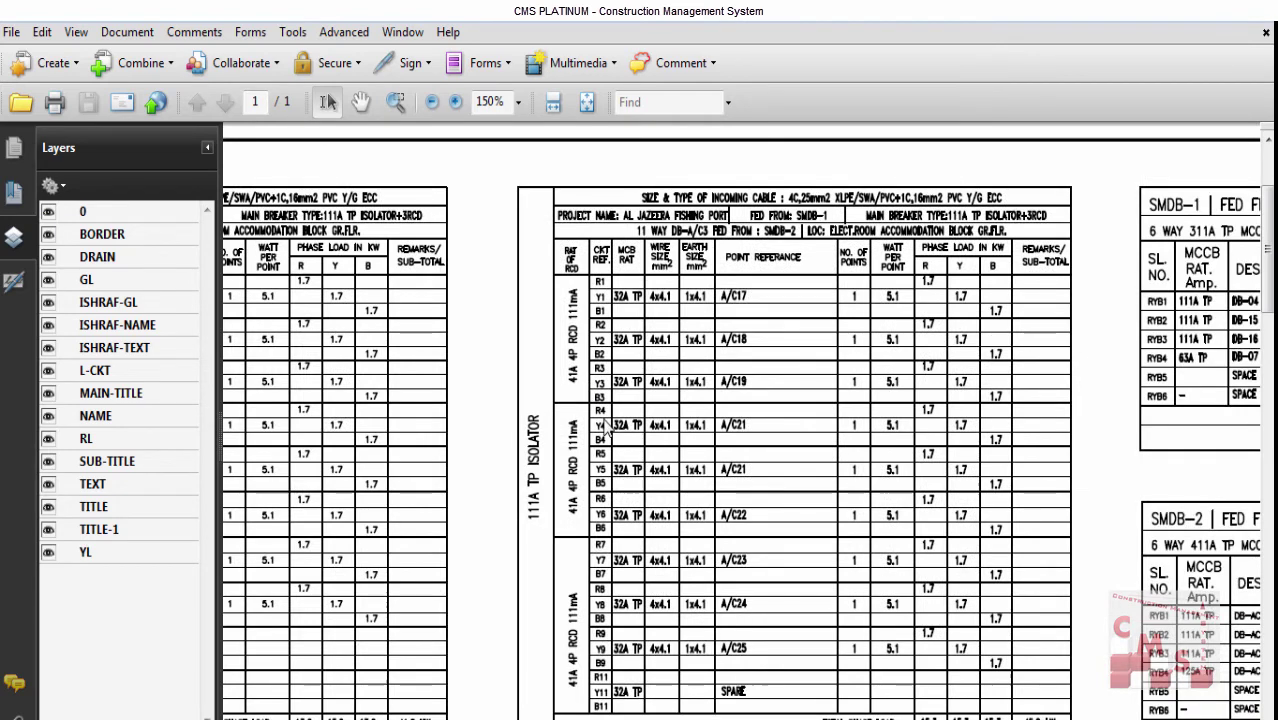
scroll(856, 442, left, 6)
scroll(859, 448, down, 1)
scroll(865, 452, up, 1)
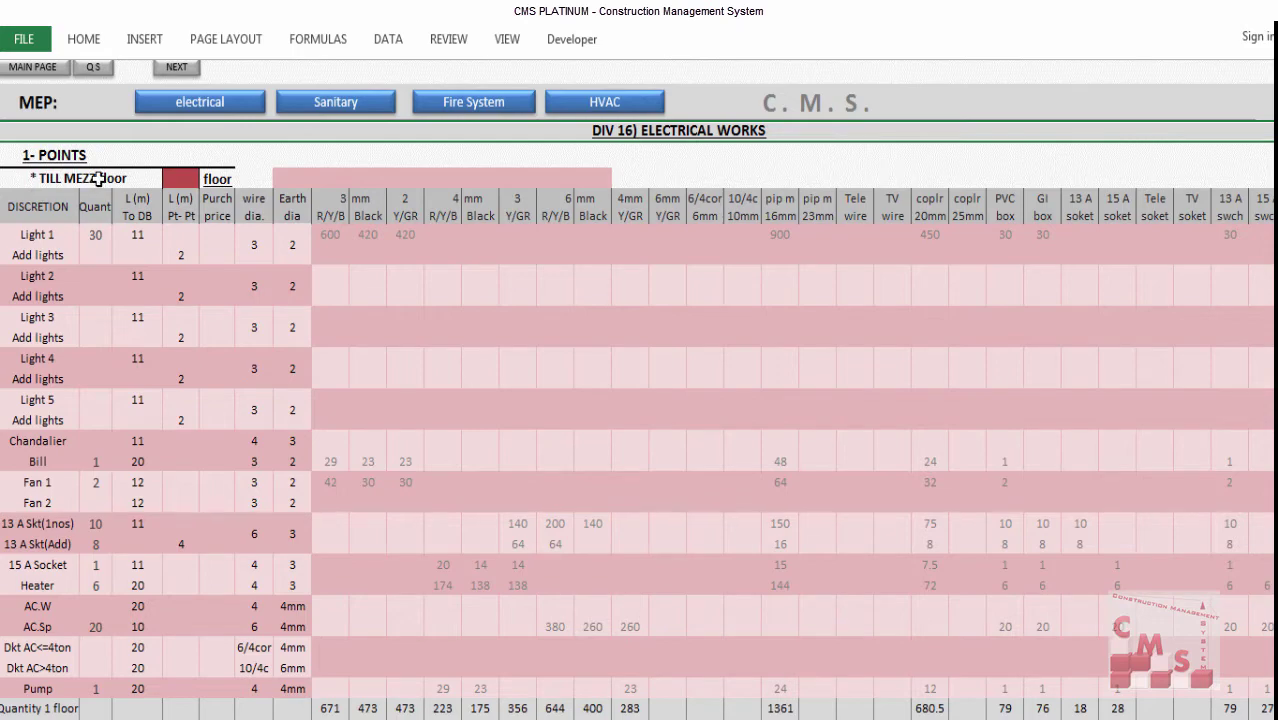
Review the points tables for the floors up to mezzanine and the typical floors, highlighting the item description column.
scroll(163, 320, down, 6)
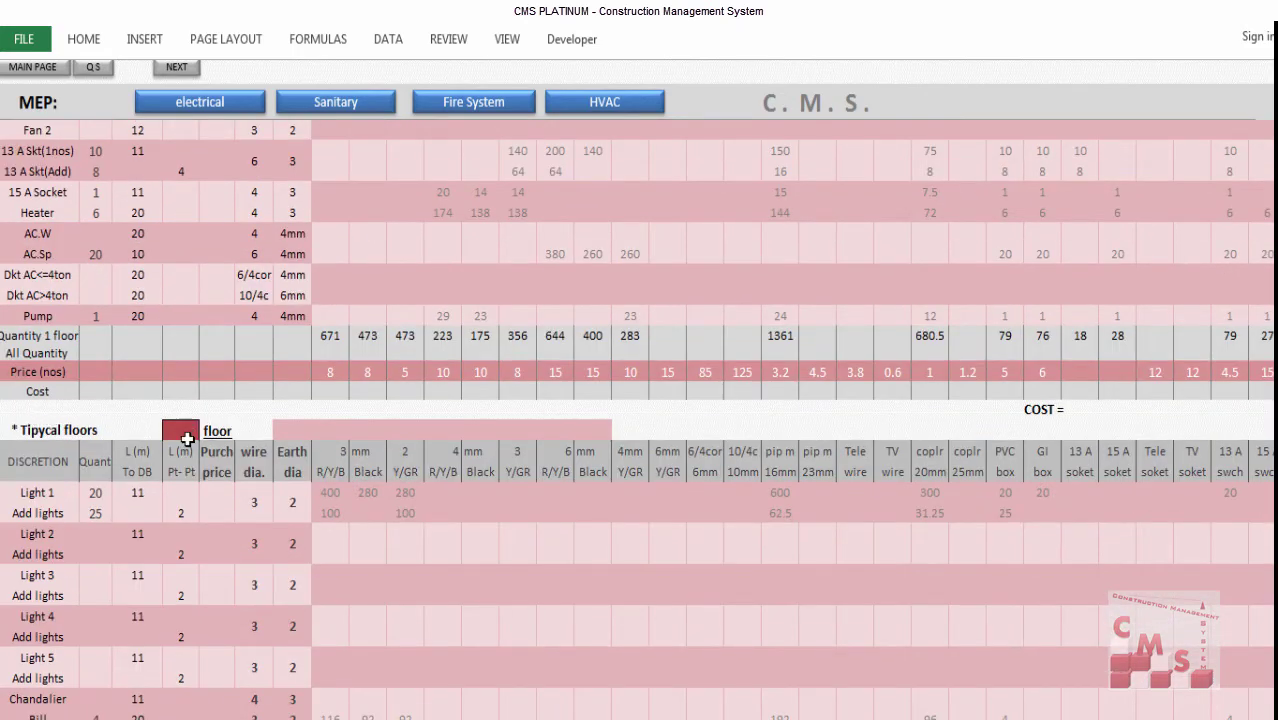
scroll(187, 440, up, 6)
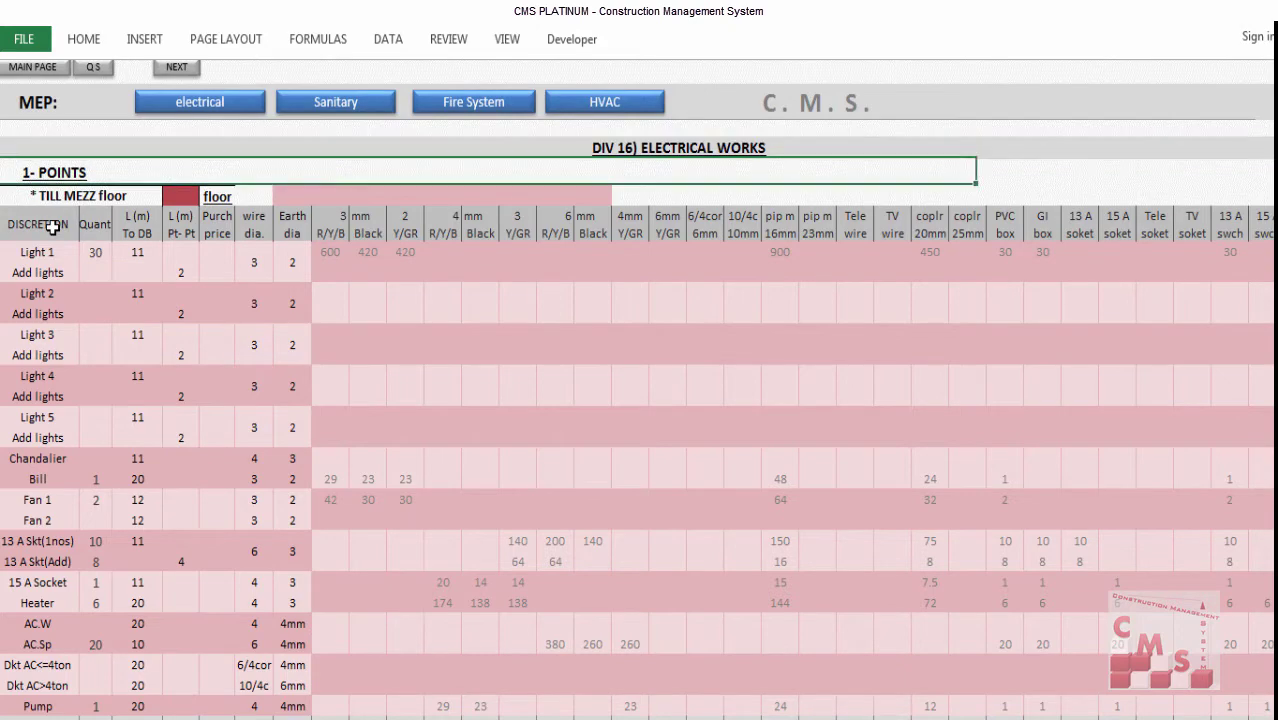
drag(54, 227, 38, 643)
scroll(43, 354, down, 1)
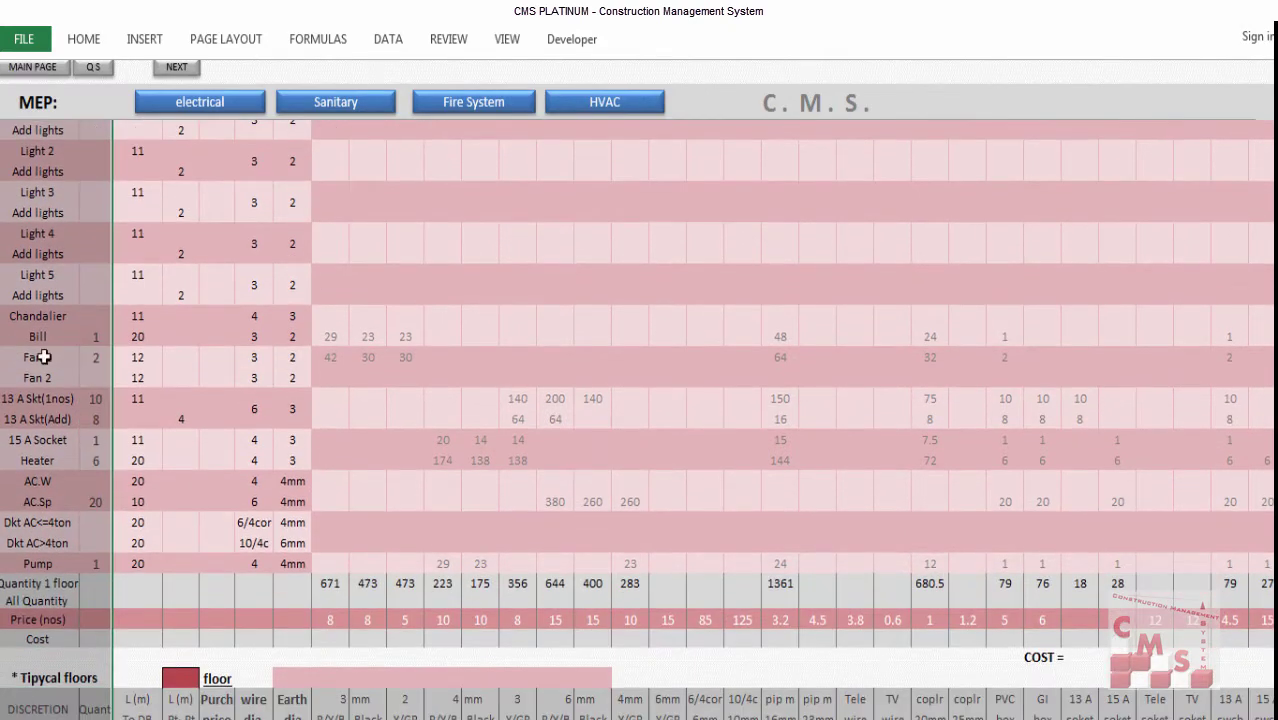
scroll(43, 354, up, 3)
click(38, 334)
drag(37, 262, 36, 355)
mouse_move(35, 424)
mouse_down()
mouse_move(17, 650)
mouse_move(38, 255)
mouse_move(8, 690)
mouse_up()
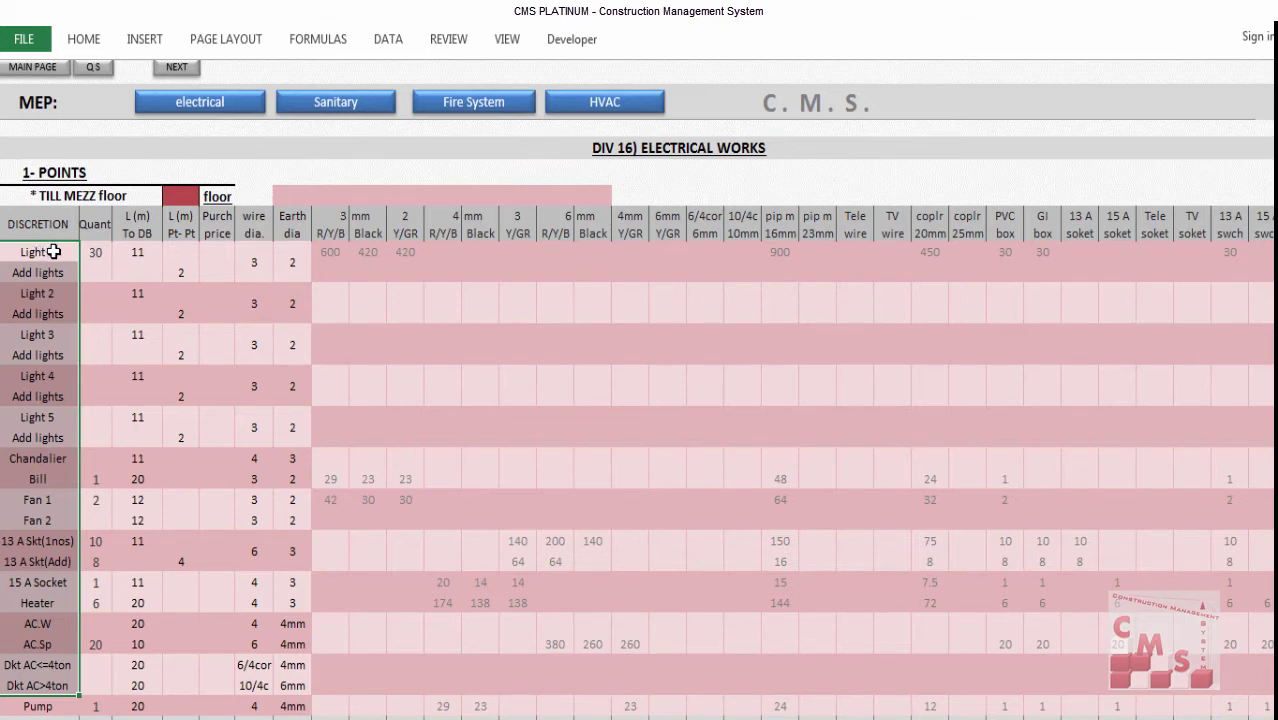
Highlight the light and fan, 13 A socket, air conditioner and pump items in the points table to review each group.
drag(53, 252, 35, 498)
scroll(33, 472, down, 1)
click(35, 475)
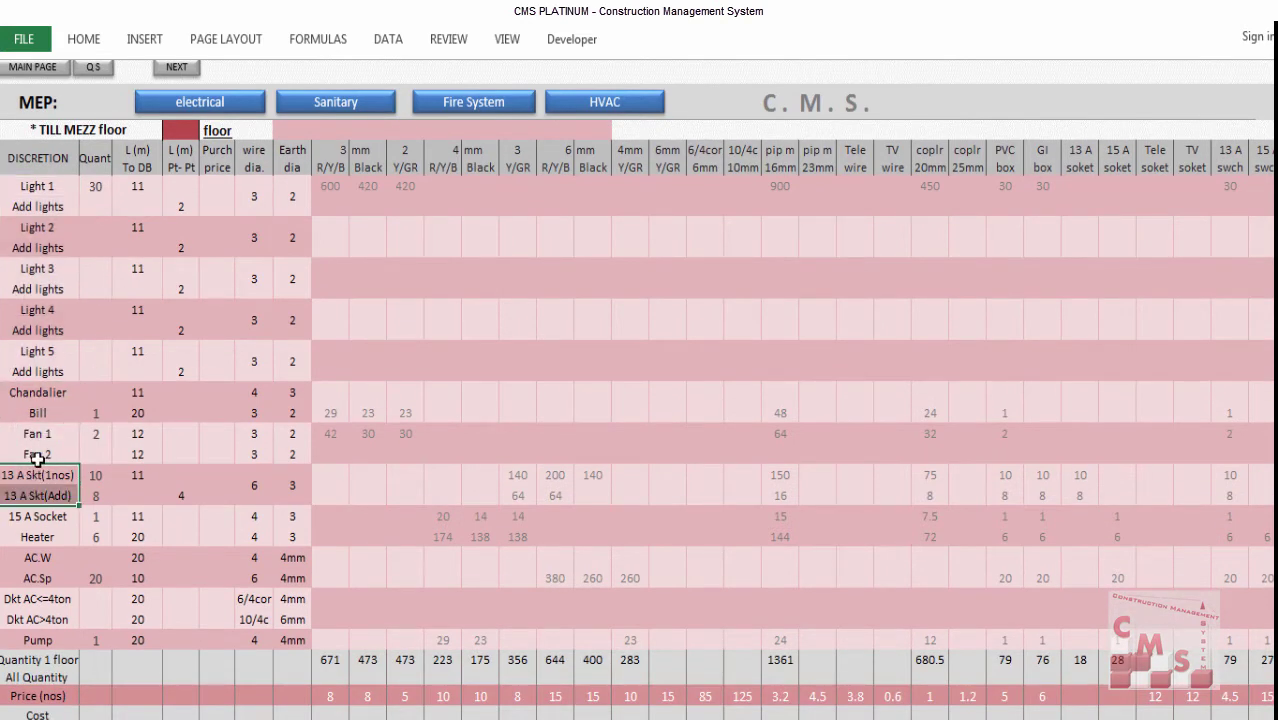
drag(34, 556, 34, 598)
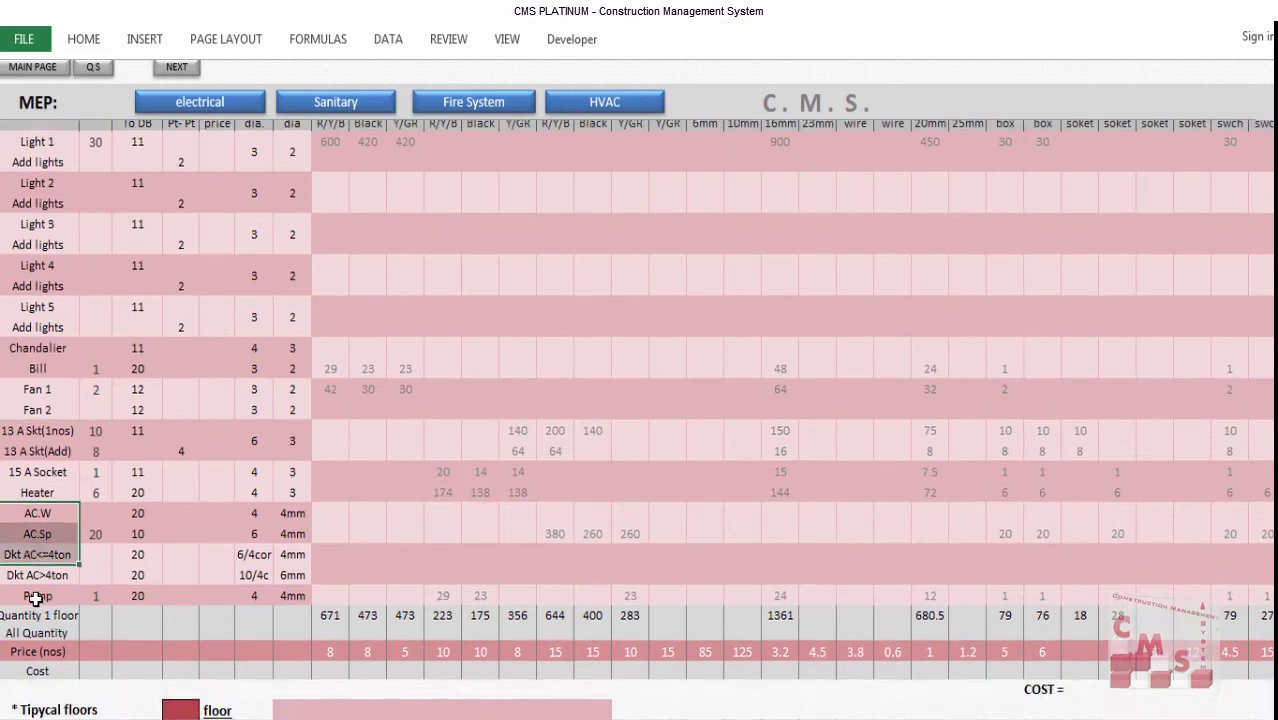
scroll(36, 604, down, 1)
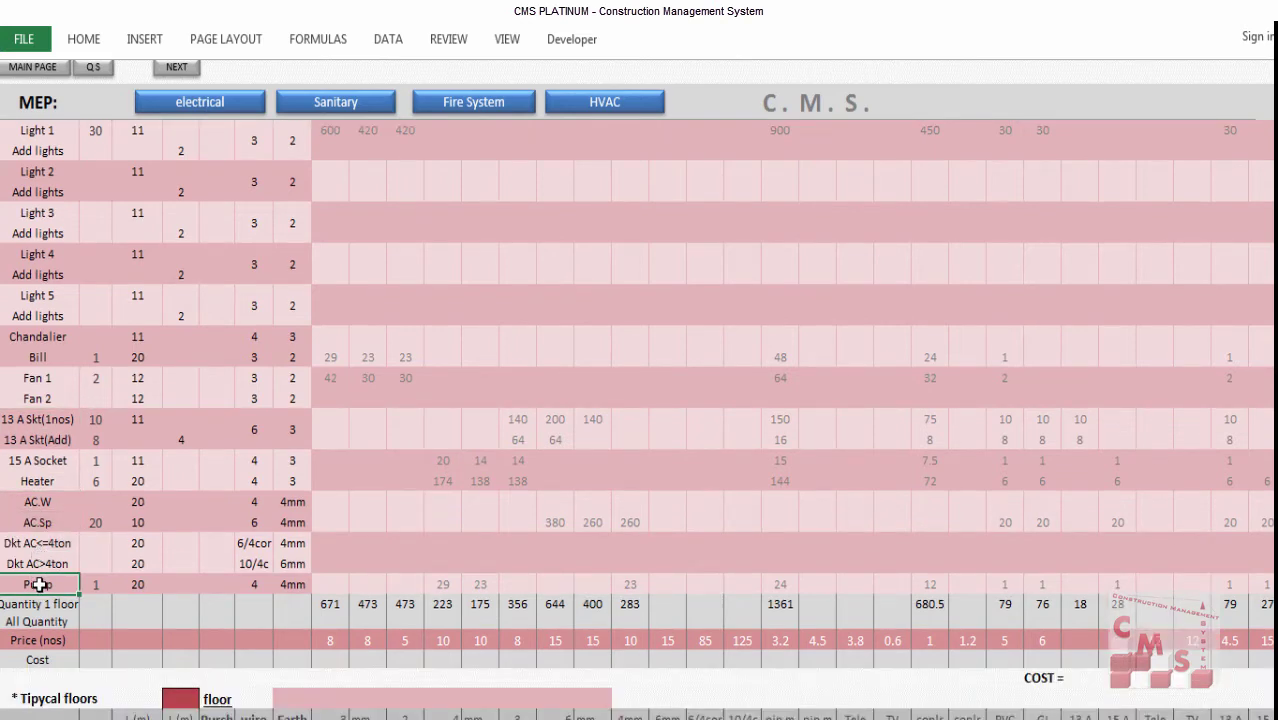
Highlight the quantity cells for Light 1 through Light 5 in the TILL MEZZ floor points table.
scroll(38, 584, up, 2)
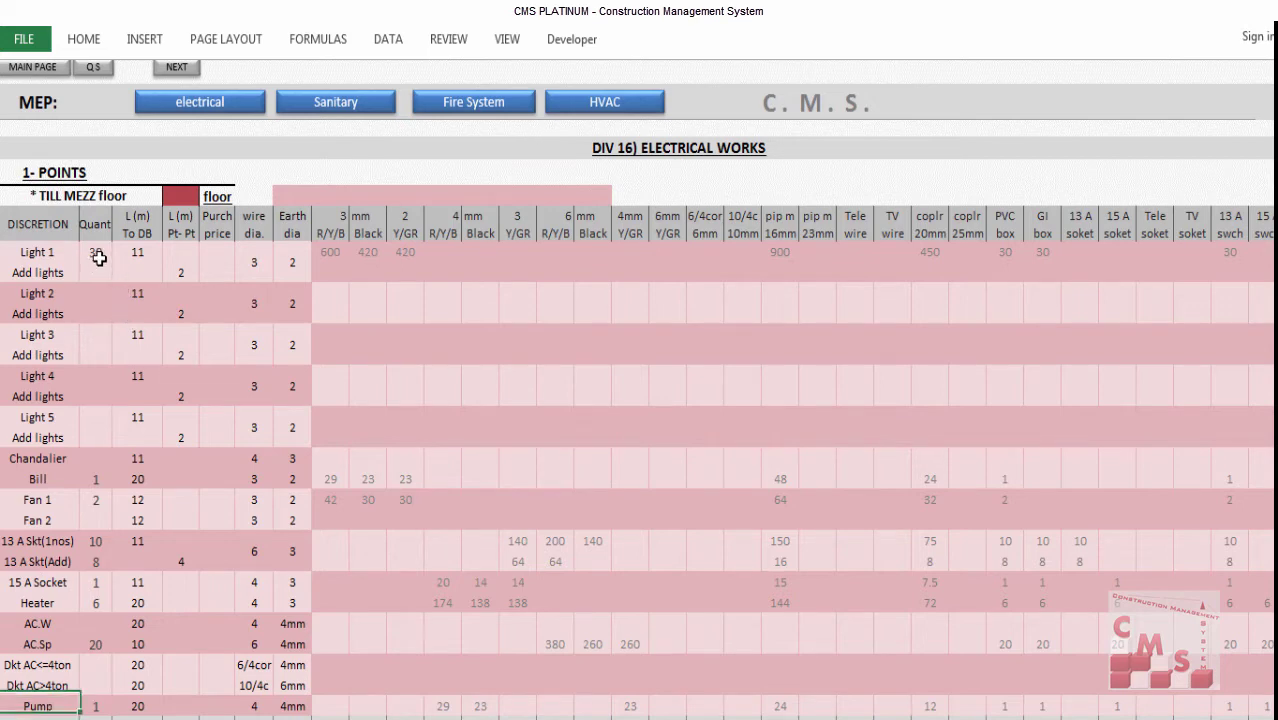
drag(94, 254, 100, 437)
drag(98, 254, 100, 433)
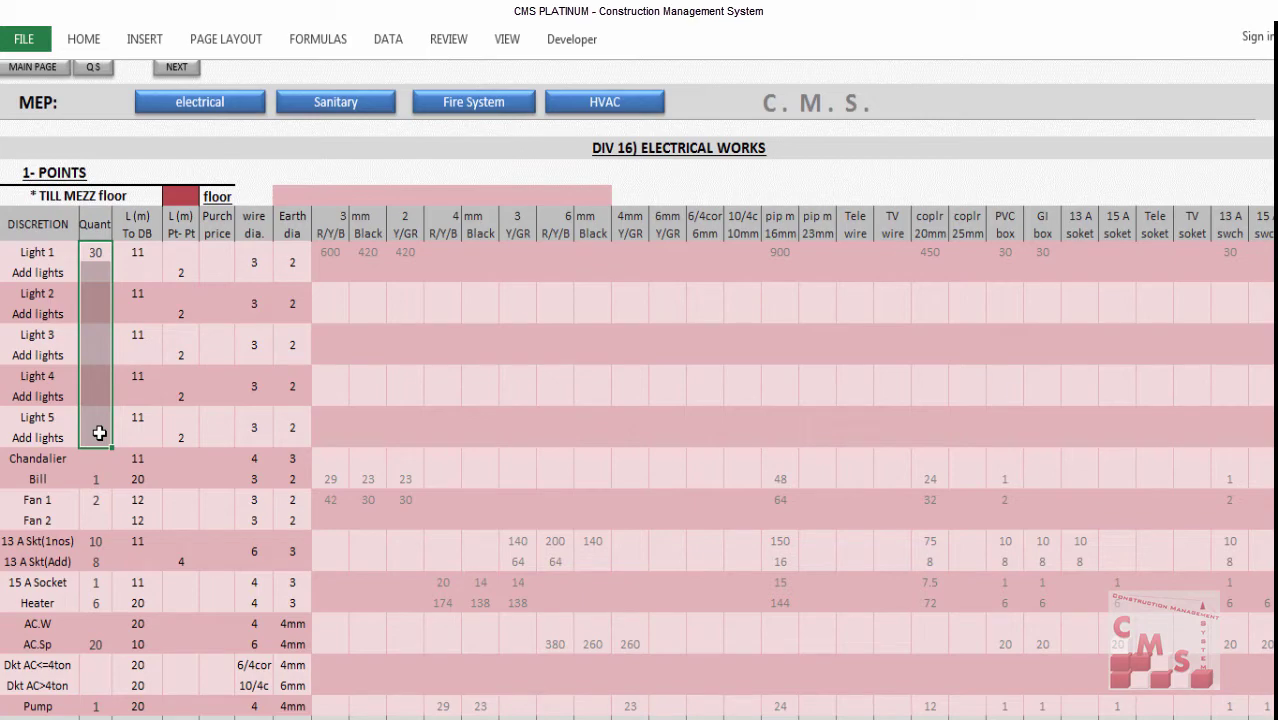
Switch to Load-2.pdf in Adobe Acrobat Pro and examine the number of points column in the DB1 lighting schedule.
click(485, 719)
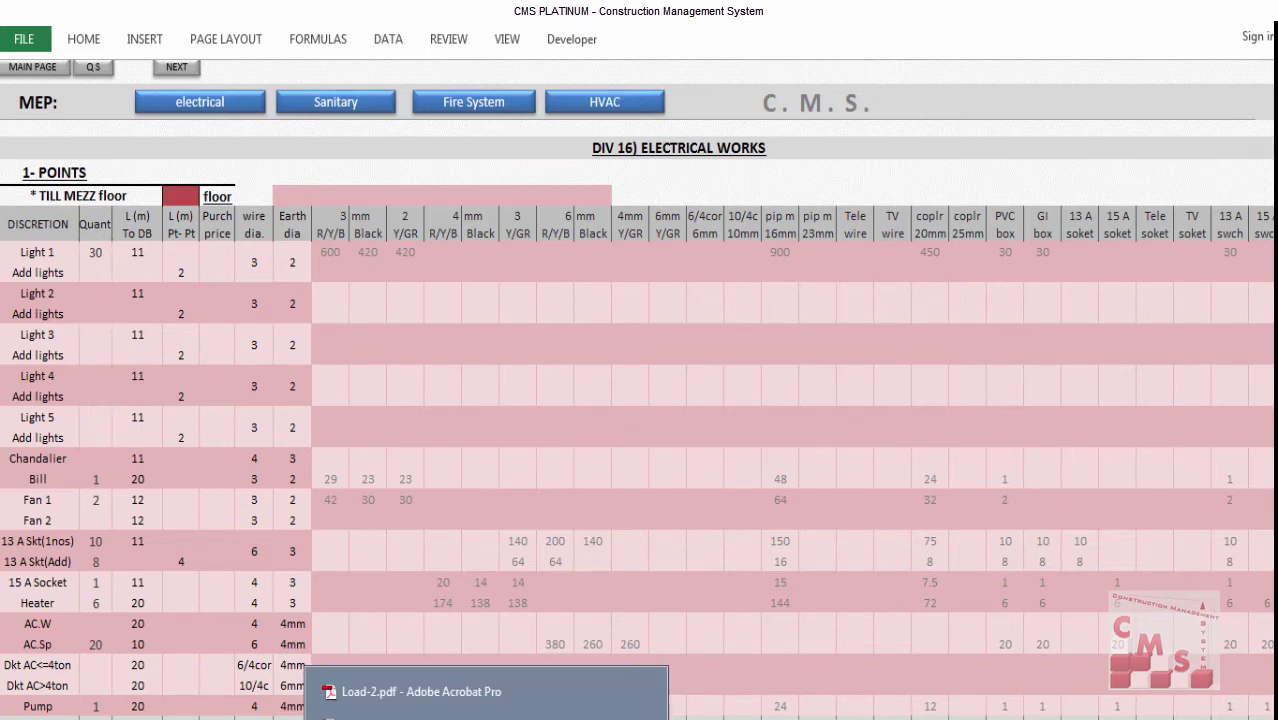
click(420, 691)
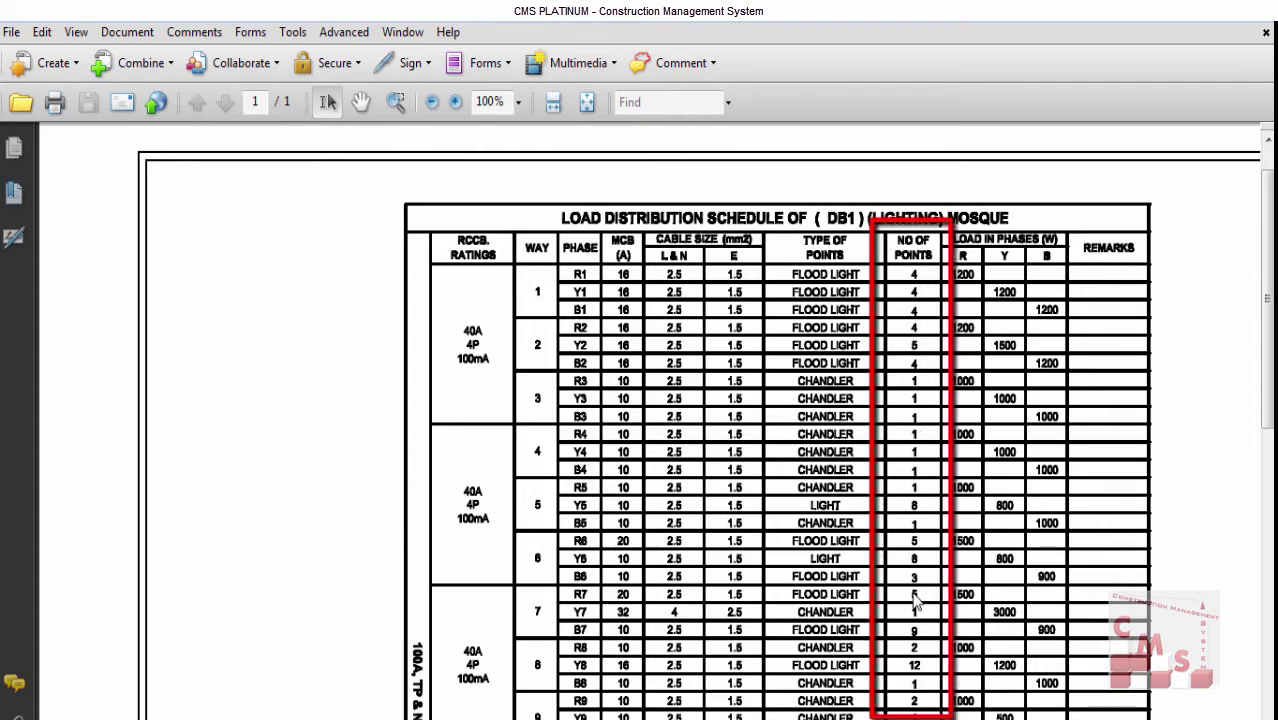
scroll(916, 600, down, 12)
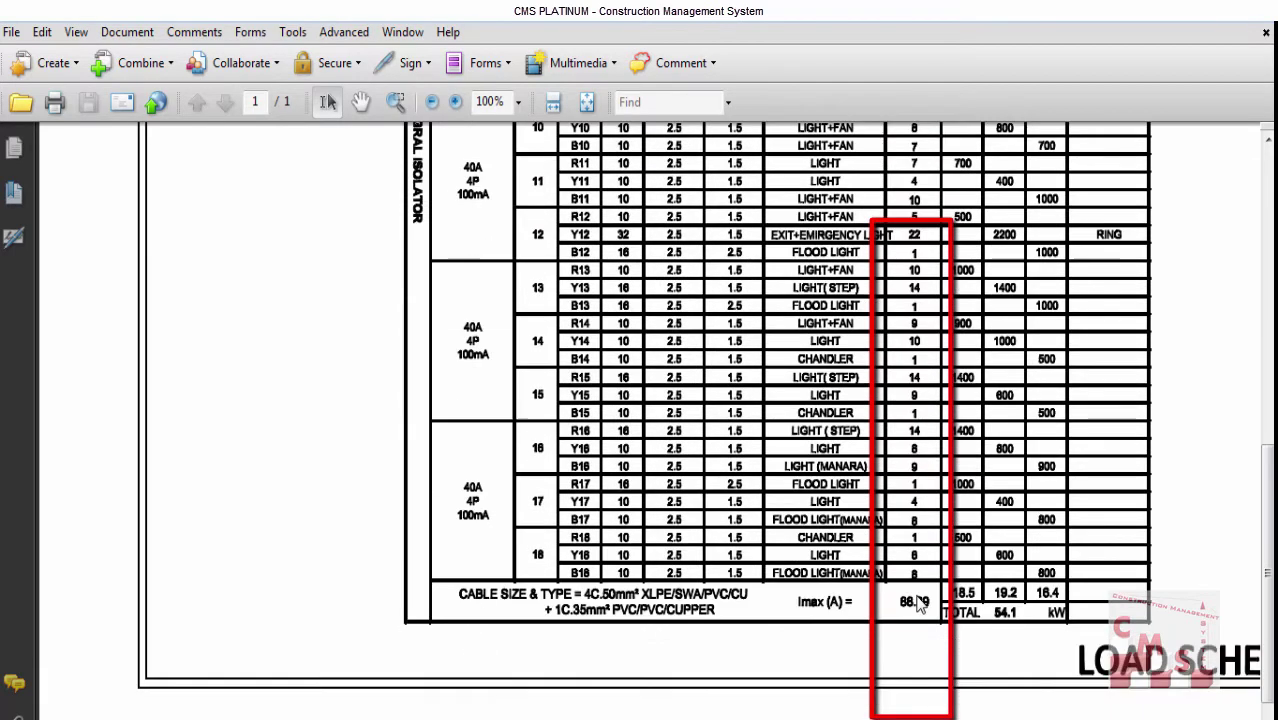
scroll(916, 568, up, 12)
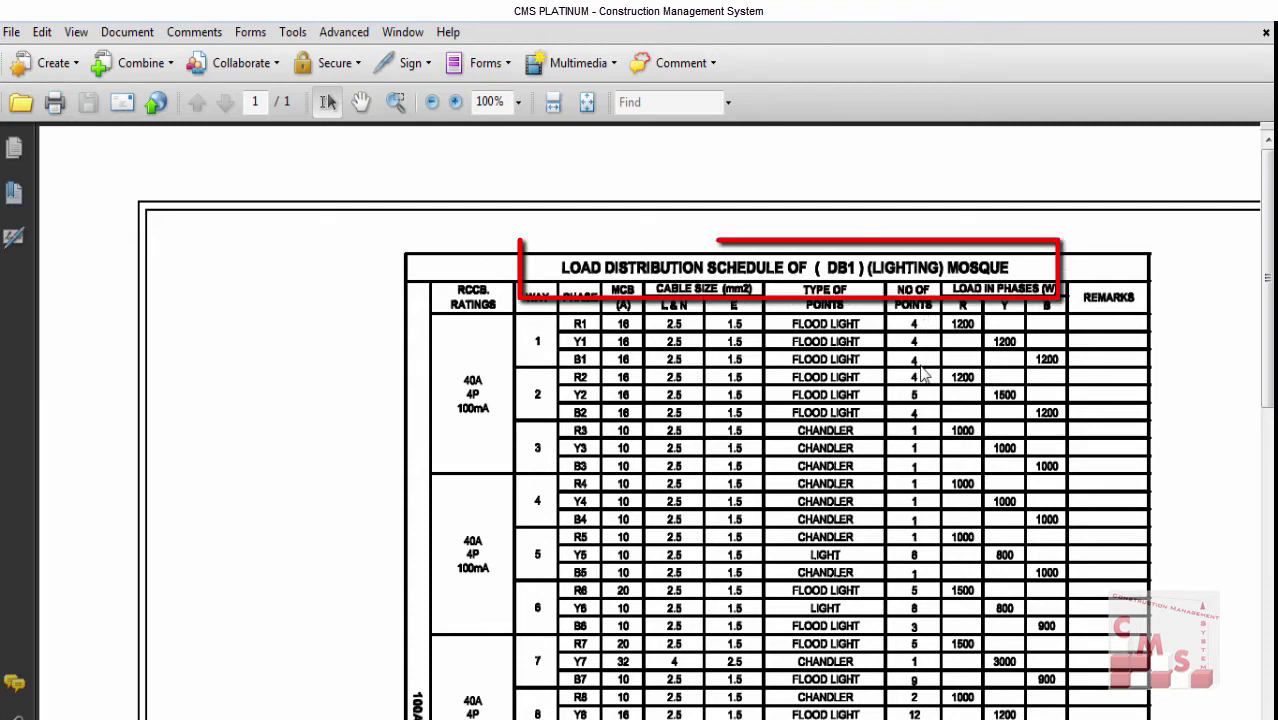
Switch to the M.E.P.2 drawing in AutoCAD and examine the light points in the apartment floor's halls, bedrooms and service rooms.
mouse_move(340, 715)
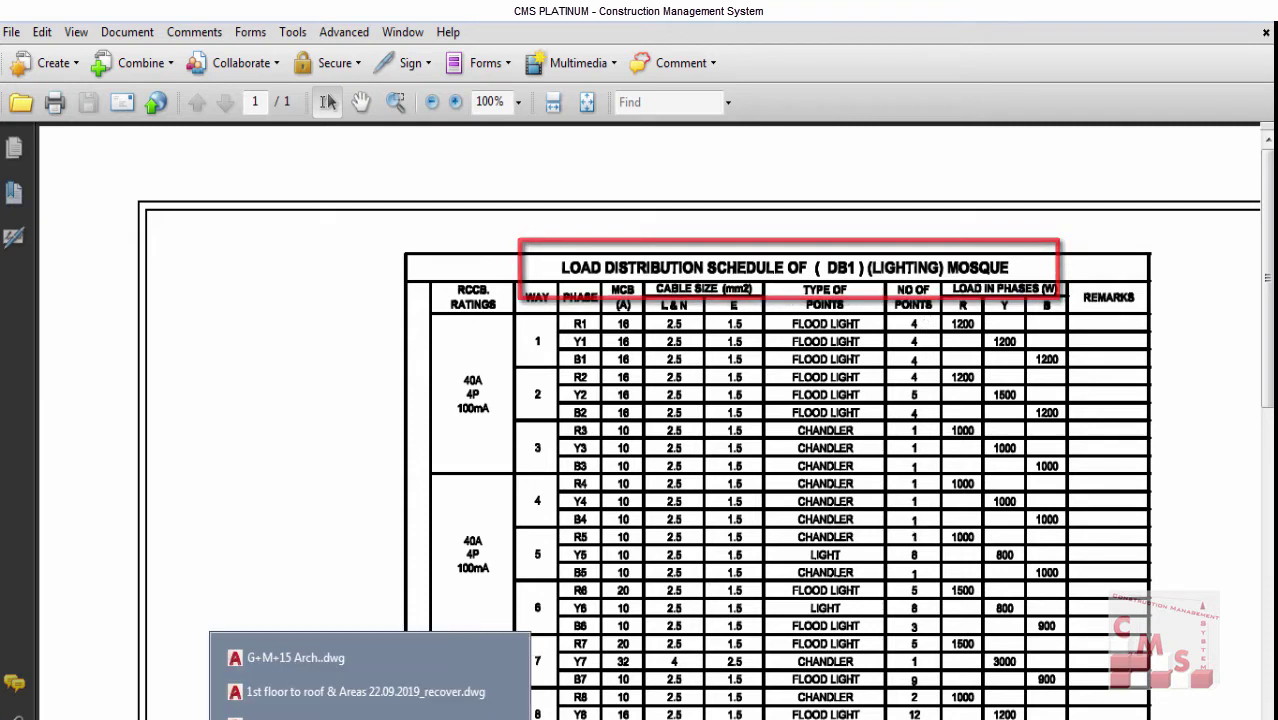
click(358, 692)
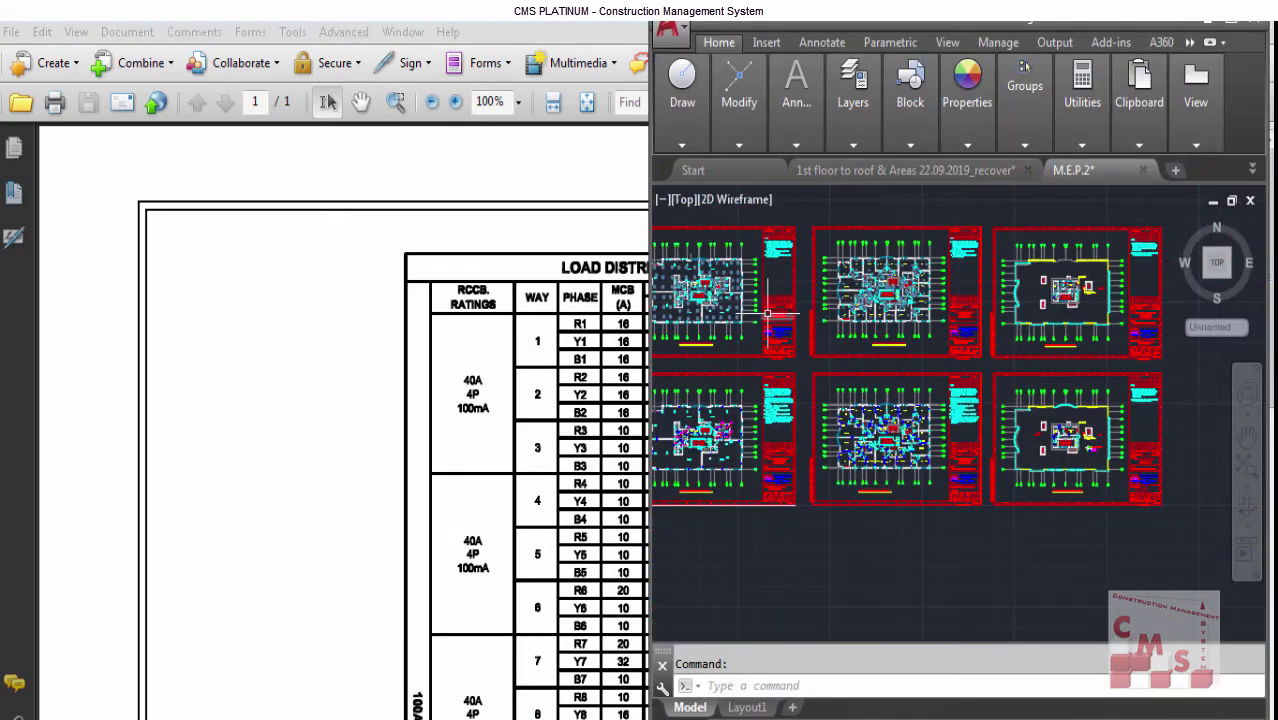
scroll(898, 250, up, 5)
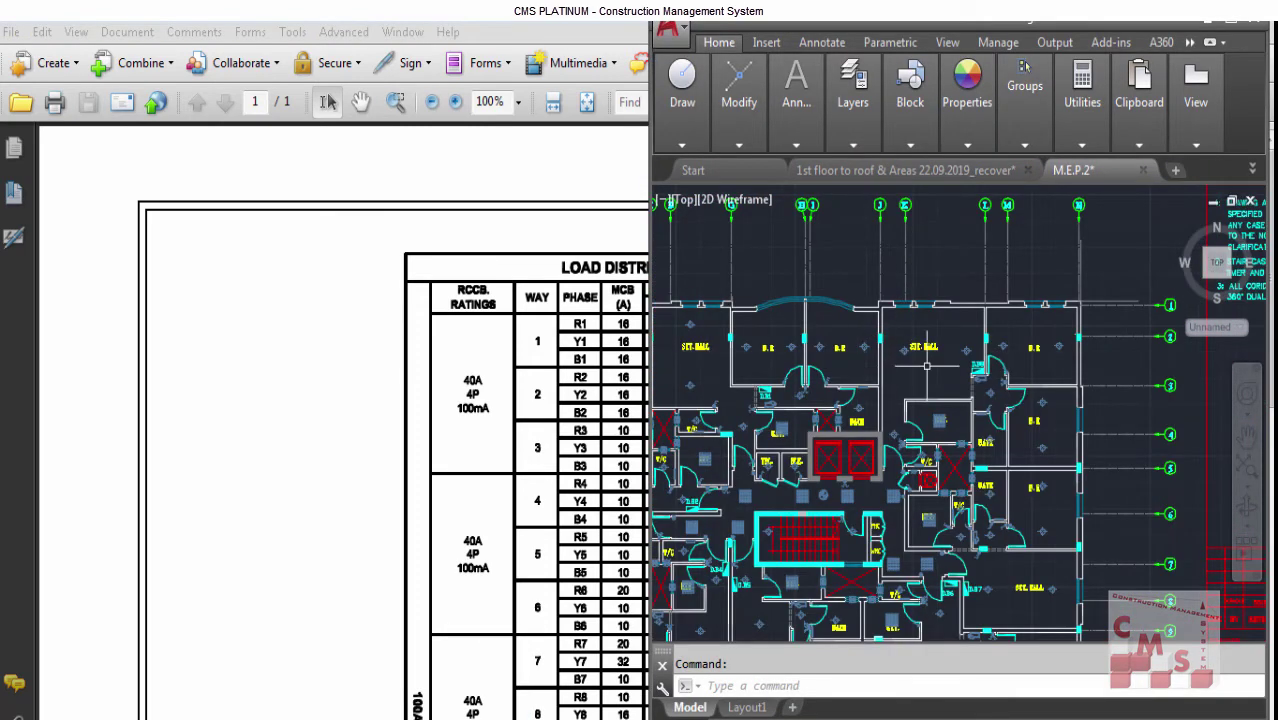
scroll(926, 364, up, 2)
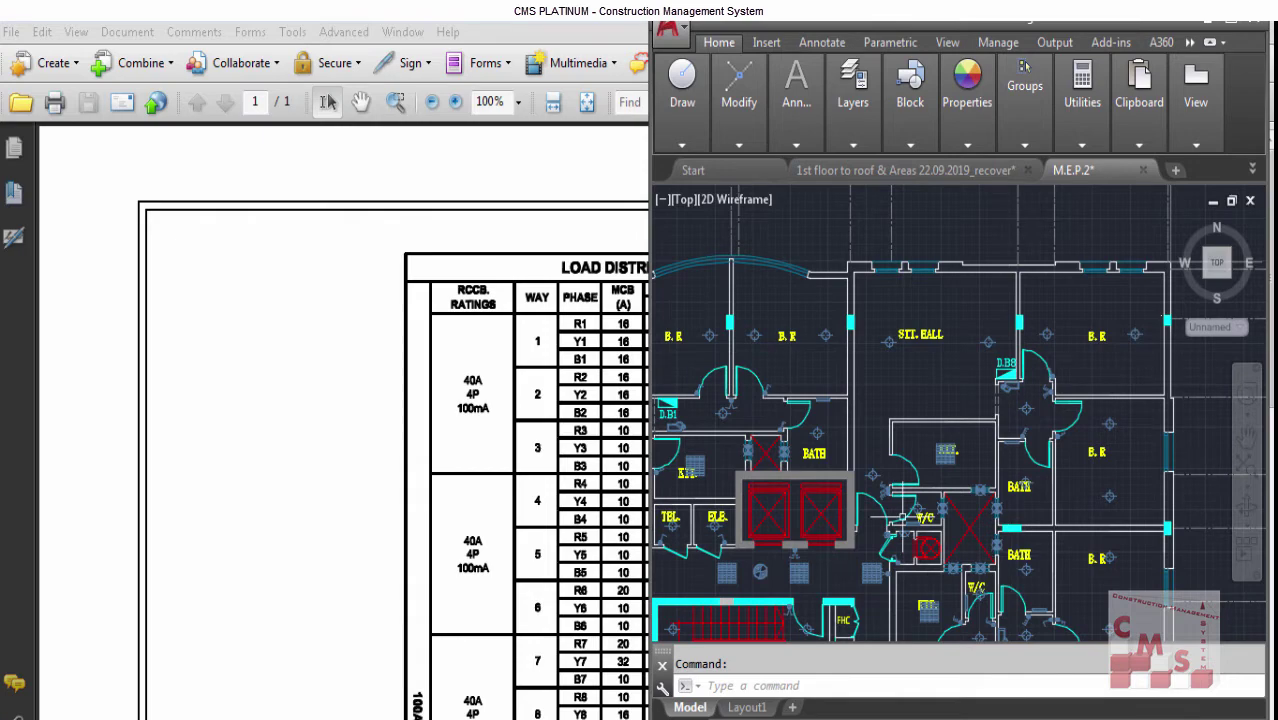
scroll(814, 447, down, 2)
scroll(755, 395, up, 2)
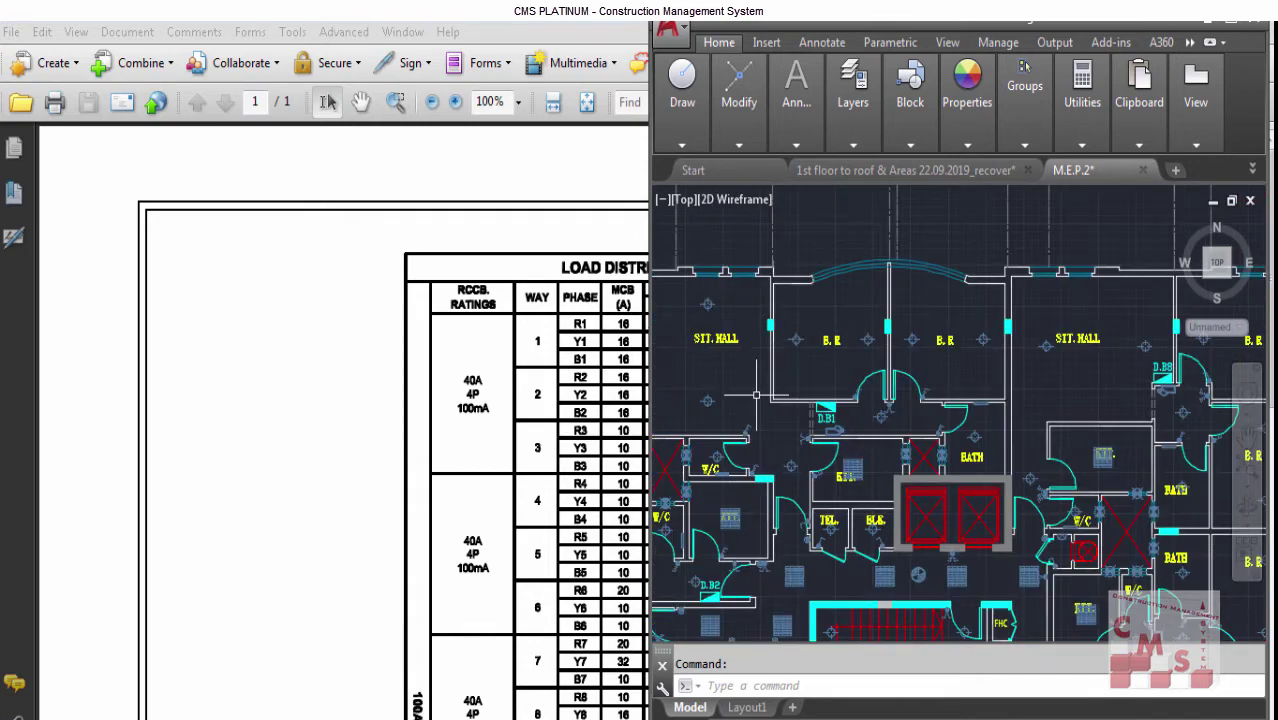
scroll(1005, 355, down, 2)
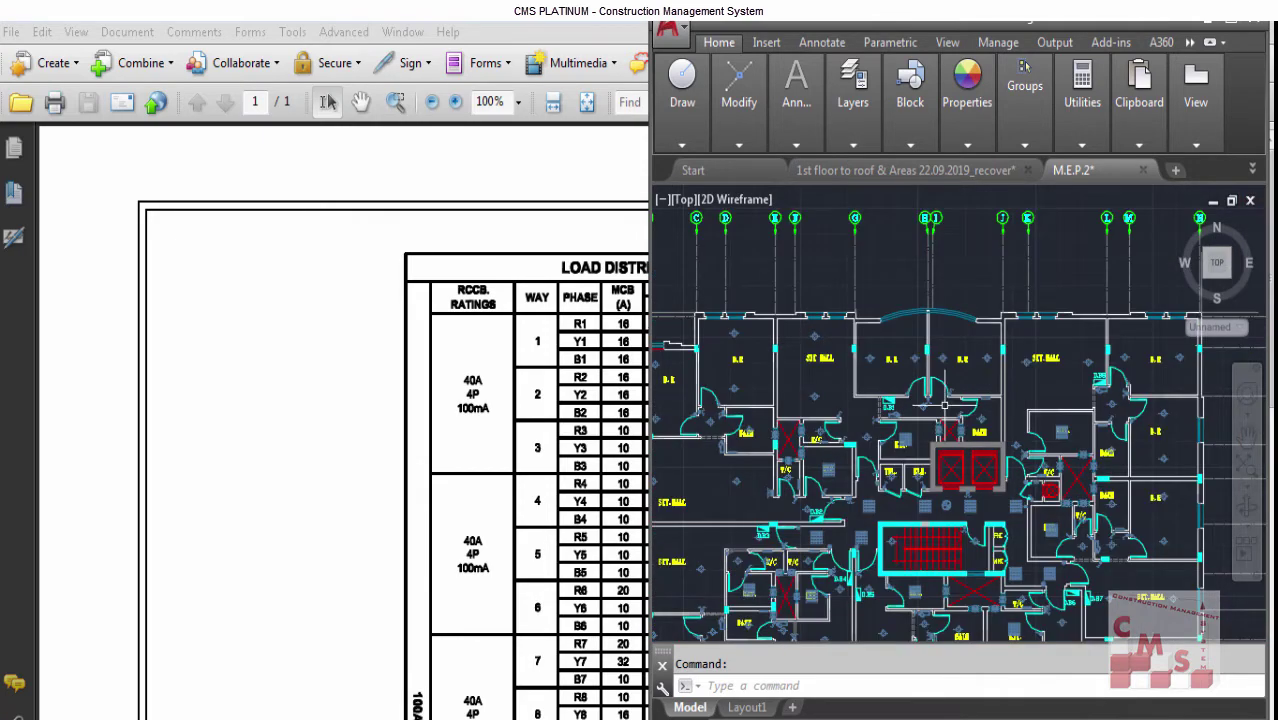
scroll(740, 380, up, 3)
scroll(925, 355, down, 2)
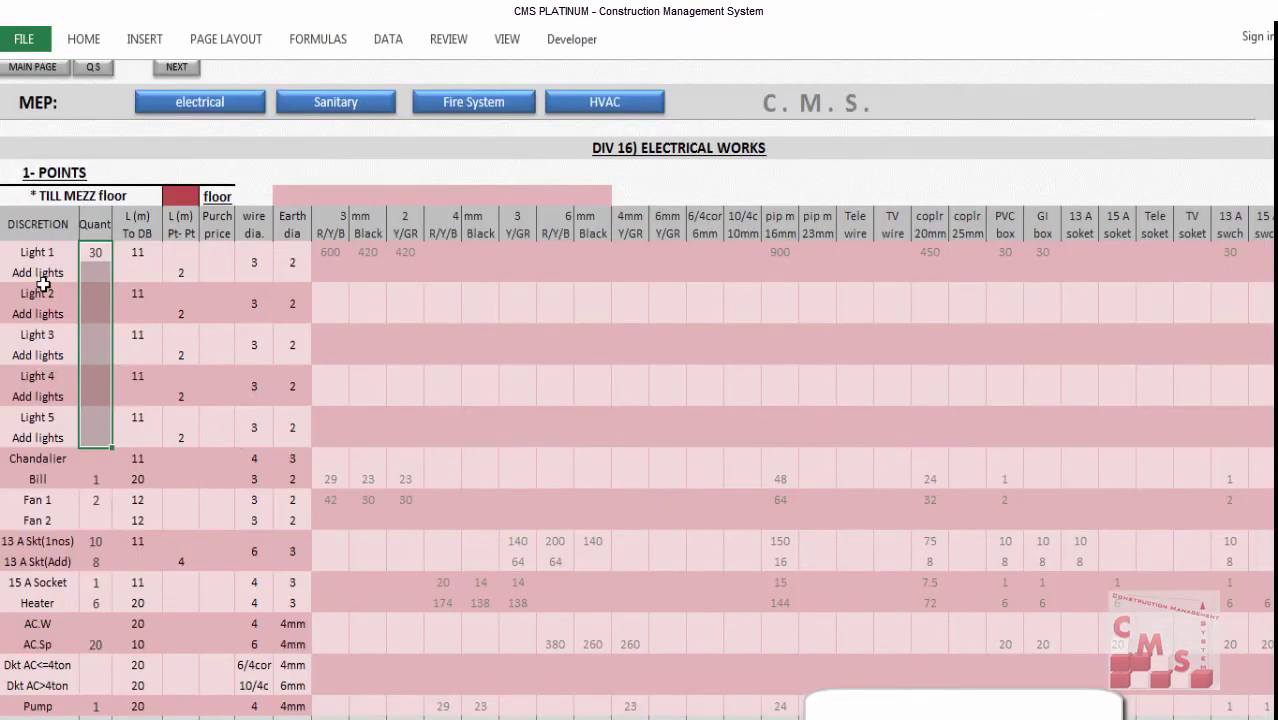
Return to the MEP sheet and highlight the quantity and length-to-DB cells for Light 1 through Light 5.
click(43, 274)
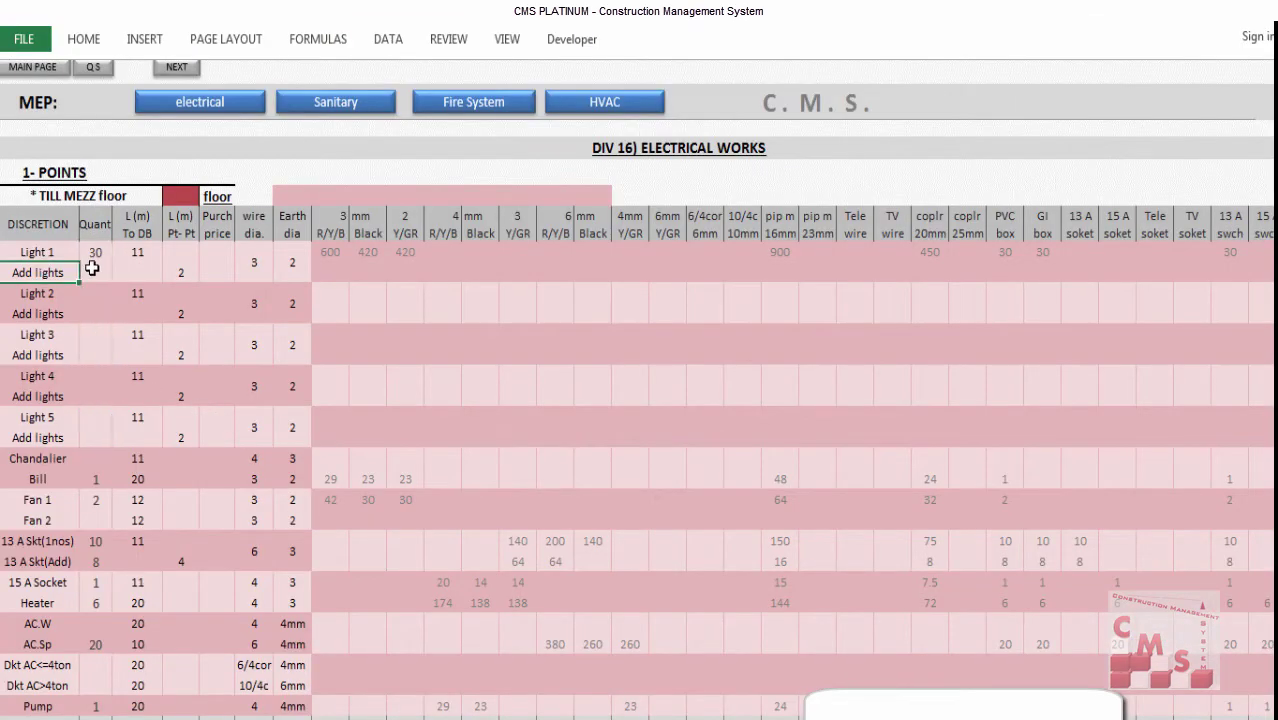
drag(95, 252, 95, 440)
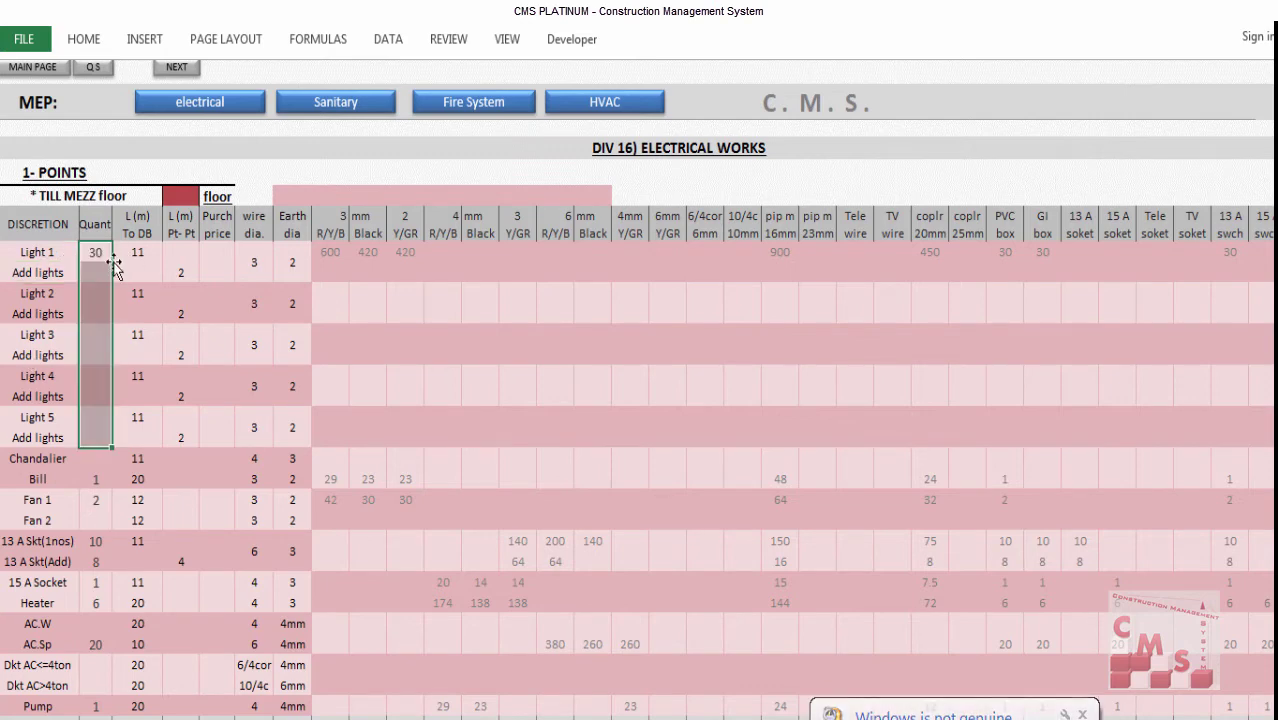
drag(137, 256, 133, 428)
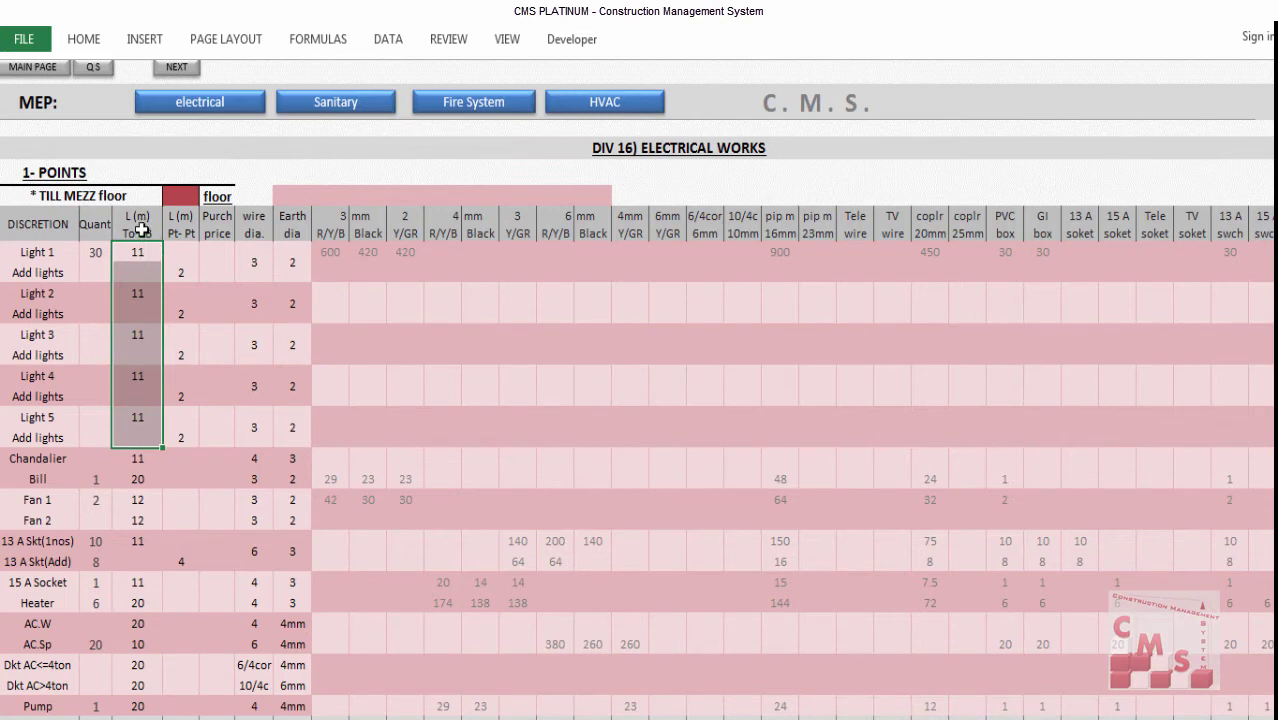
drag(142, 254, 128, 441)
drag(140, 254, 121, 420)
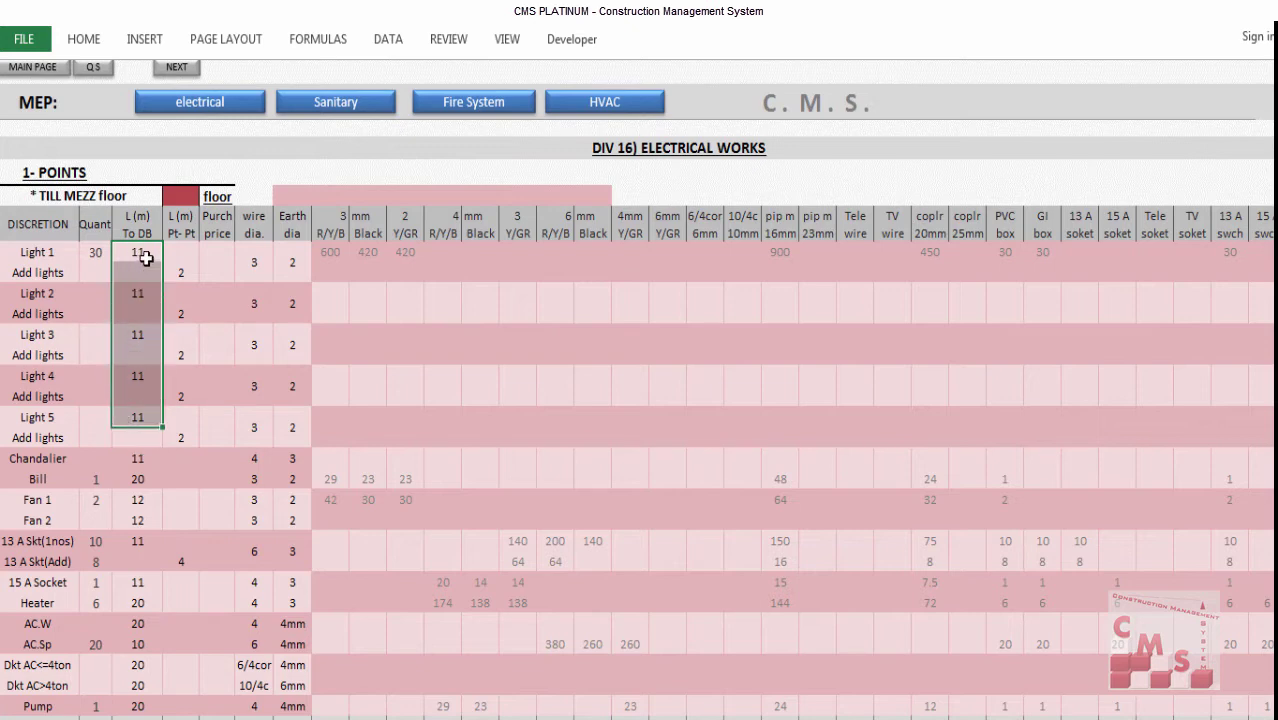
drag(146, 258, 141, 407)
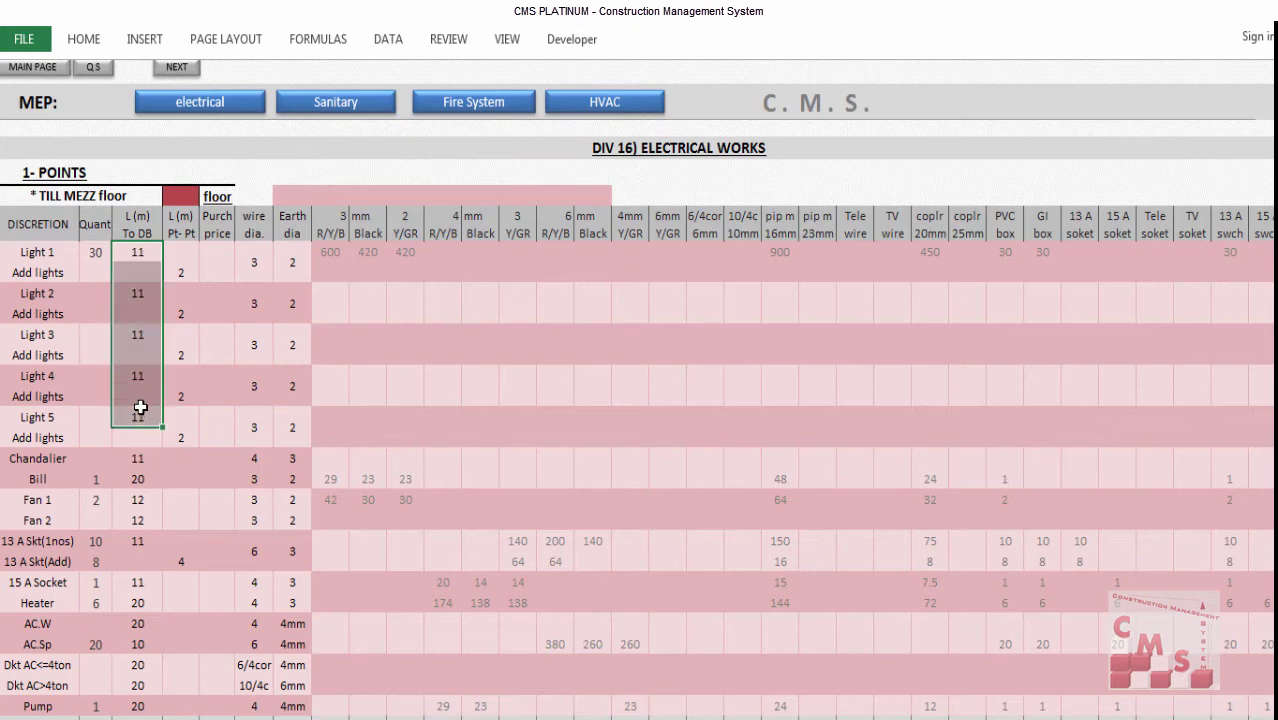
click(133, 270)
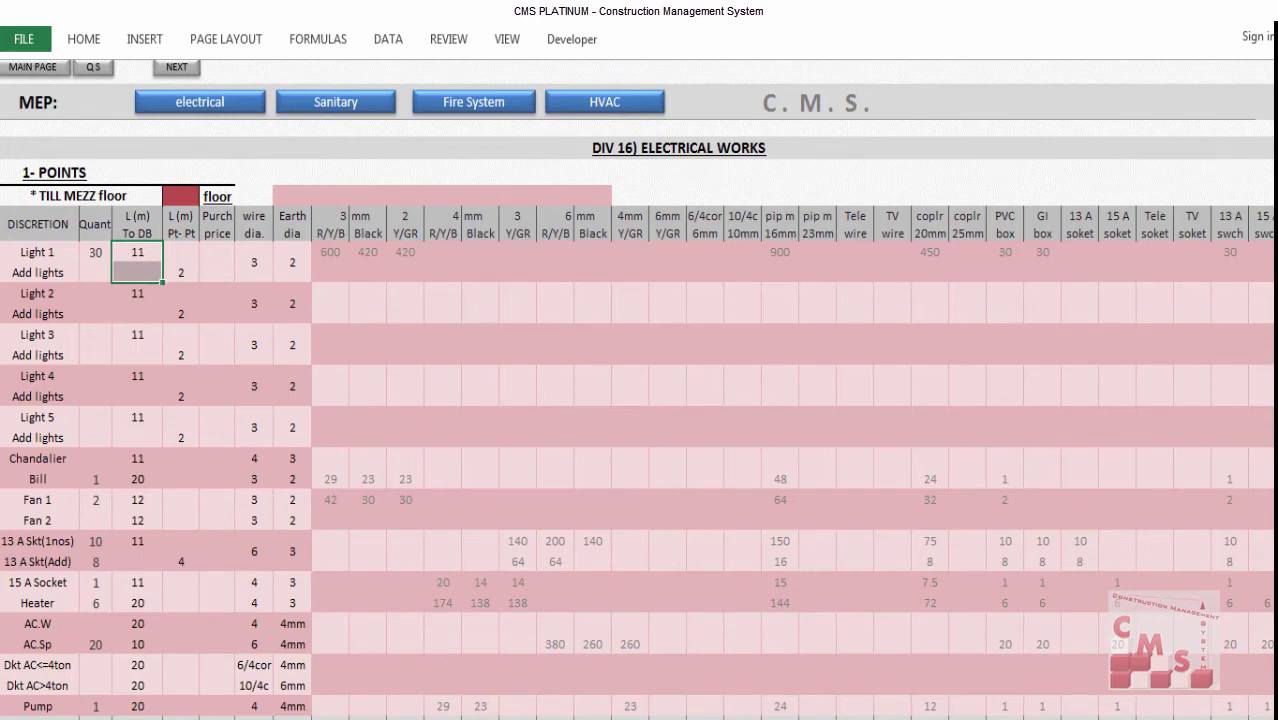
Switch to the M.E.P.2 drawing in AutoCAD and examine the office floor's light layout around distribution board D.BM1.
click(300, 714)
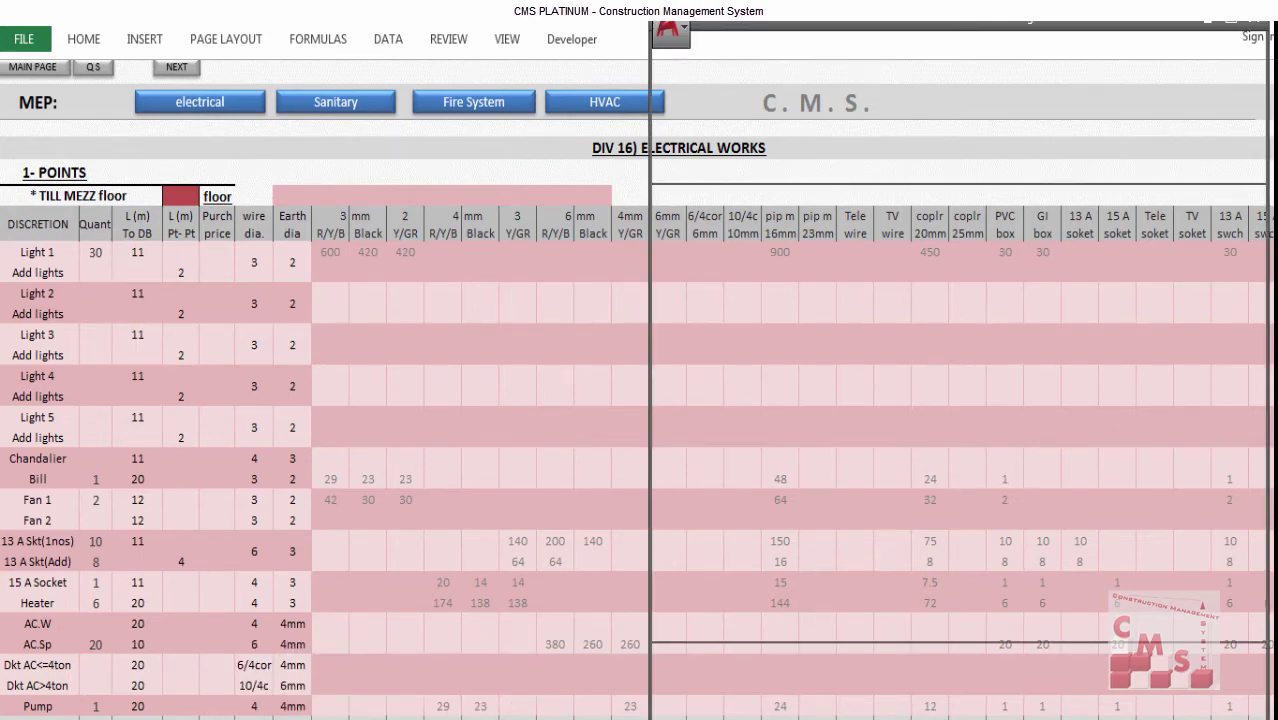
scroll(877, 415, up, 2)
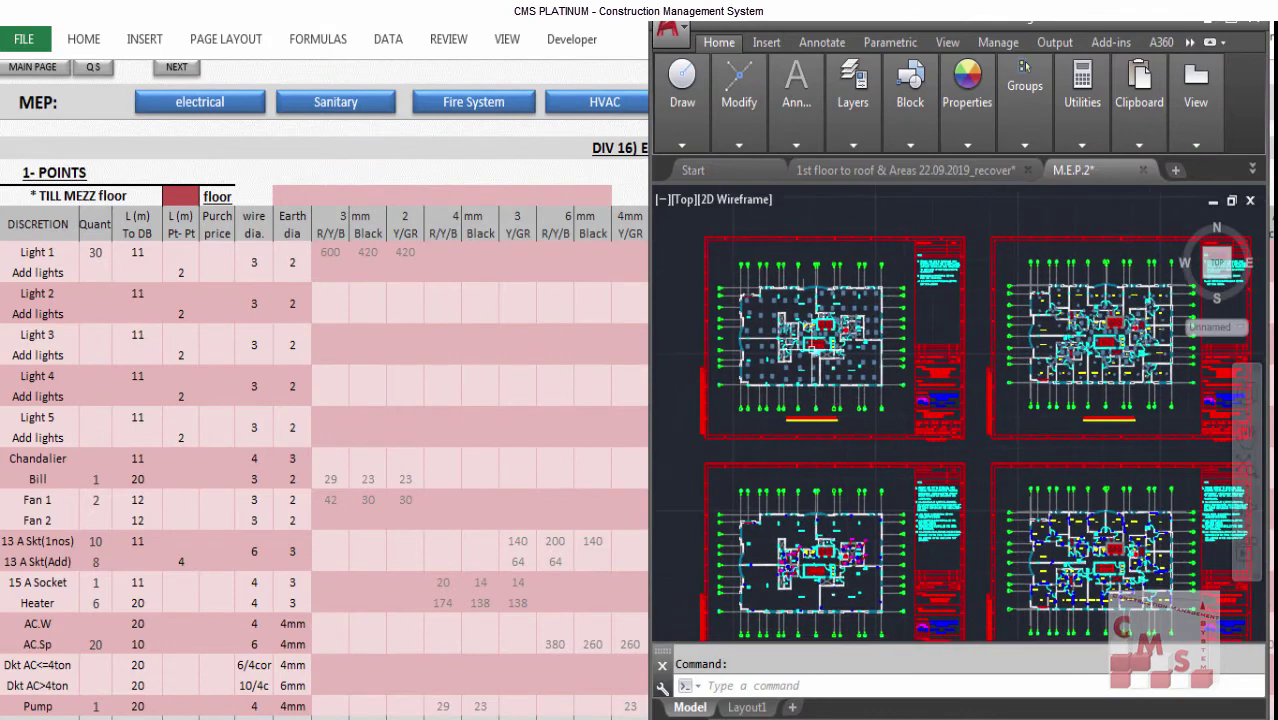
scroll(811, 349, up, 4)
scroll(811, 349, down, 5)
scroll(805, 345, up, 5)
scroll(1000, 326, down, 3)
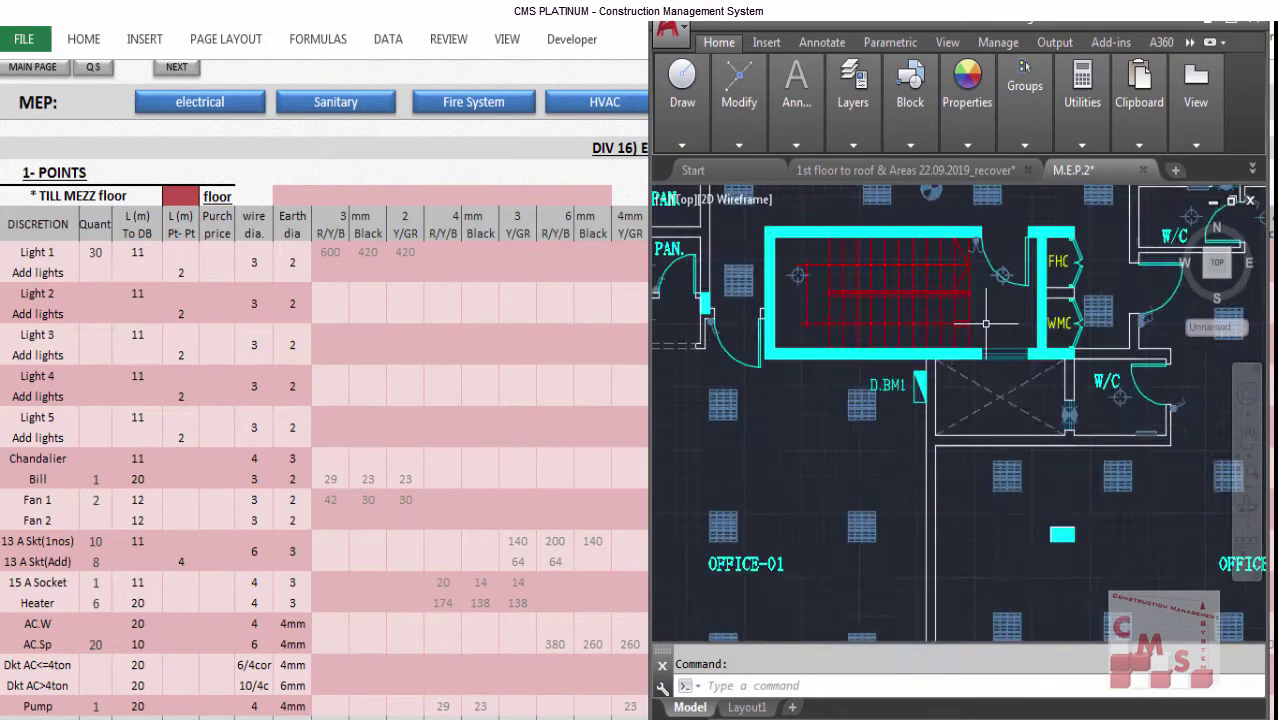
scroll(1000, 326, down, 1)
scroll(896, 355, up, 1)
scroll(979, 360, down, 1)
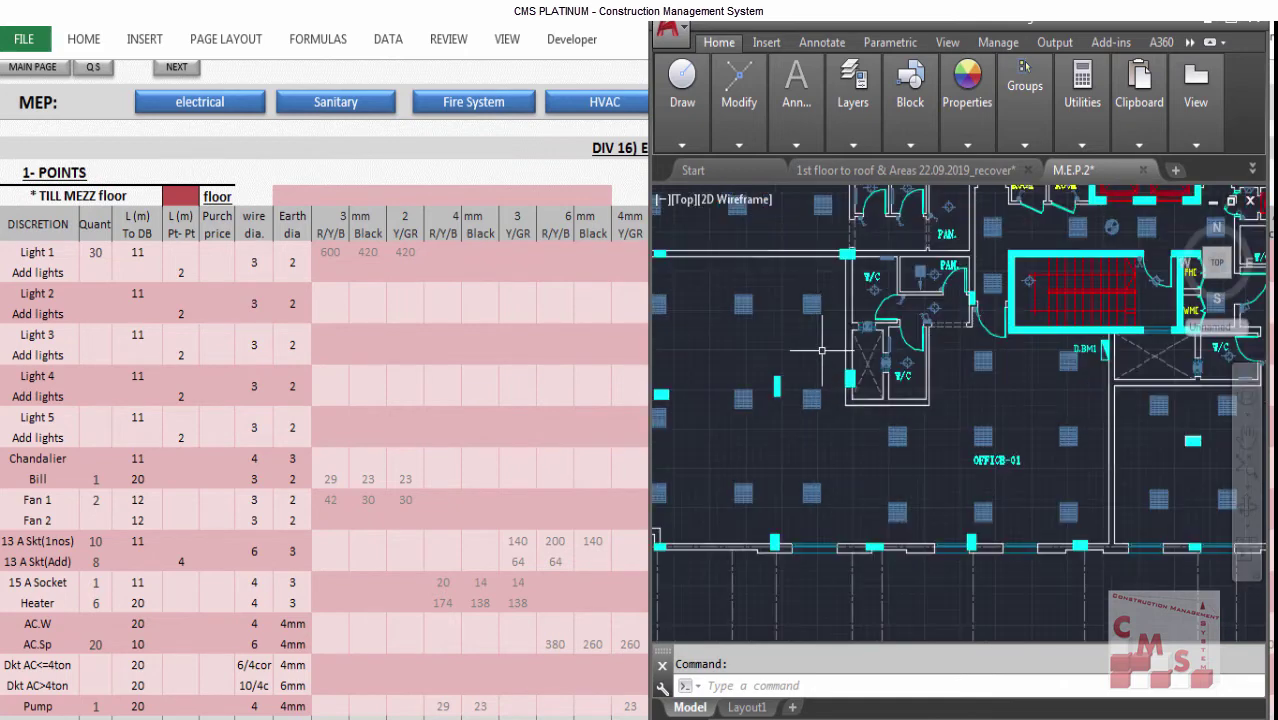
Examine the runs between the Office-01 light points and distribution board D.BM1, comparing nearer and farther lights.
scroll(821, 350, up, 2)
drag(821, 350, 899, 379)
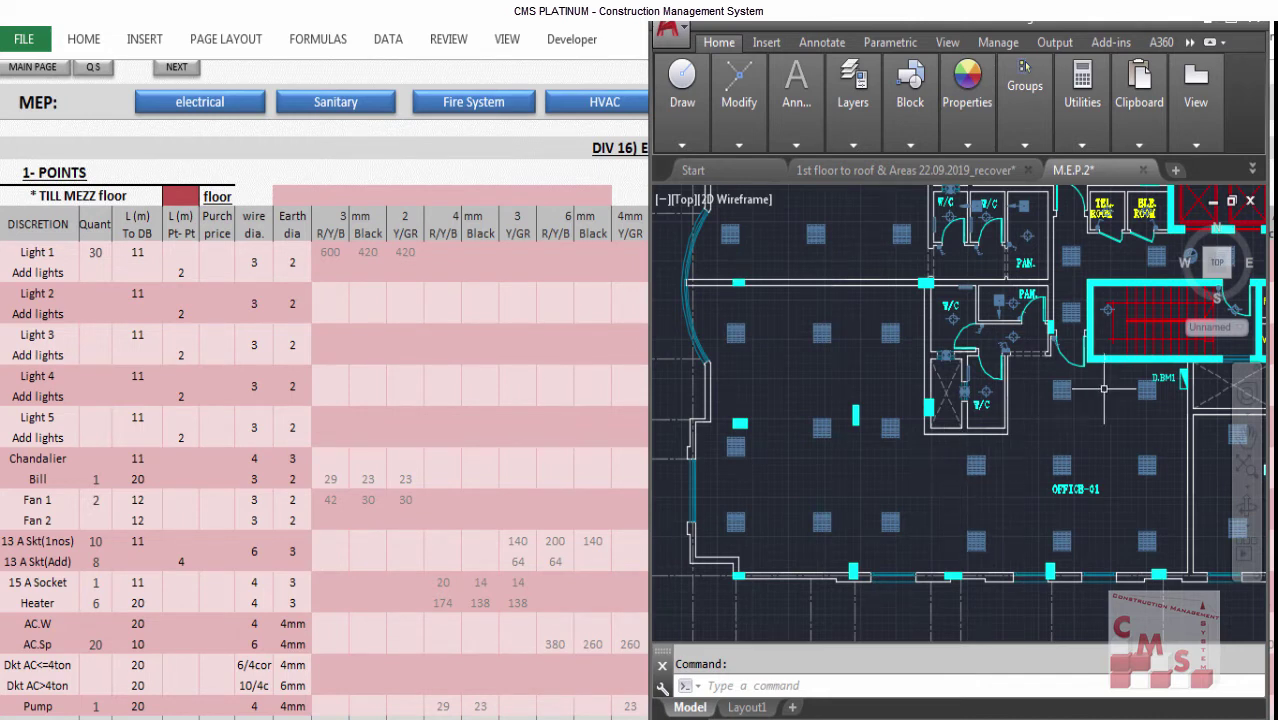
drag(893, 518, 1192, 398)
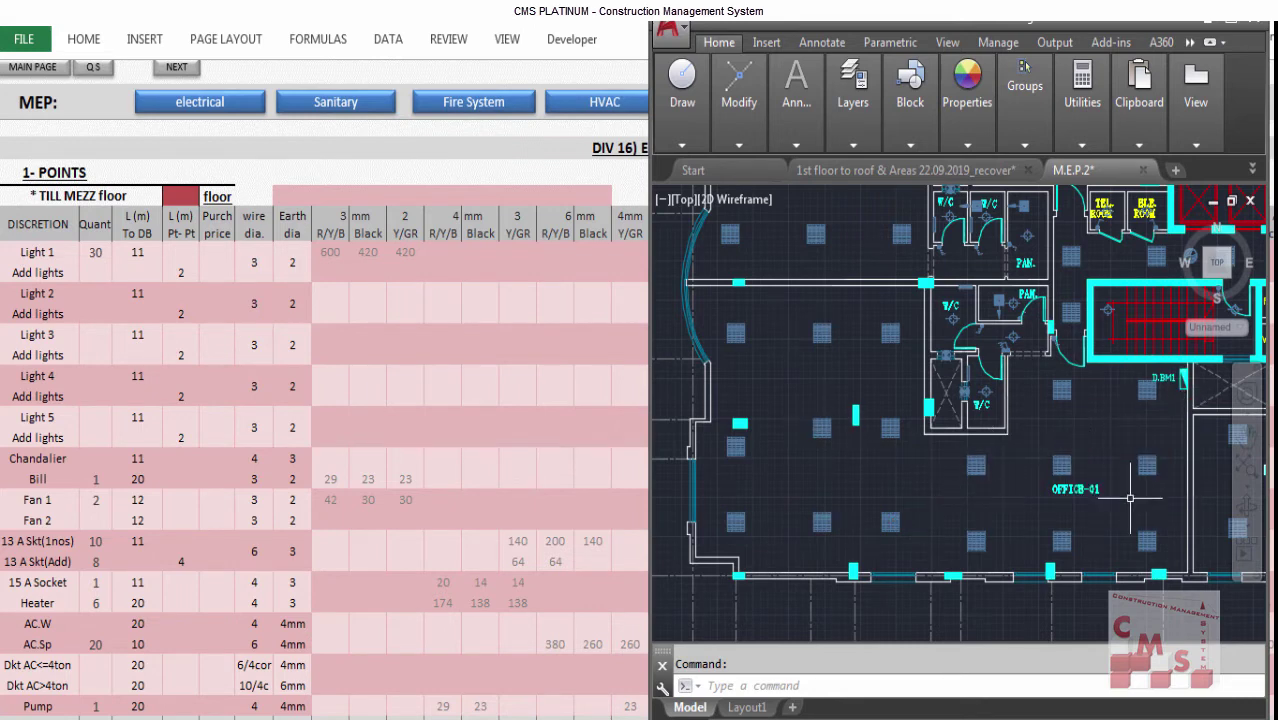
drag(893, 519, 1190, 398)
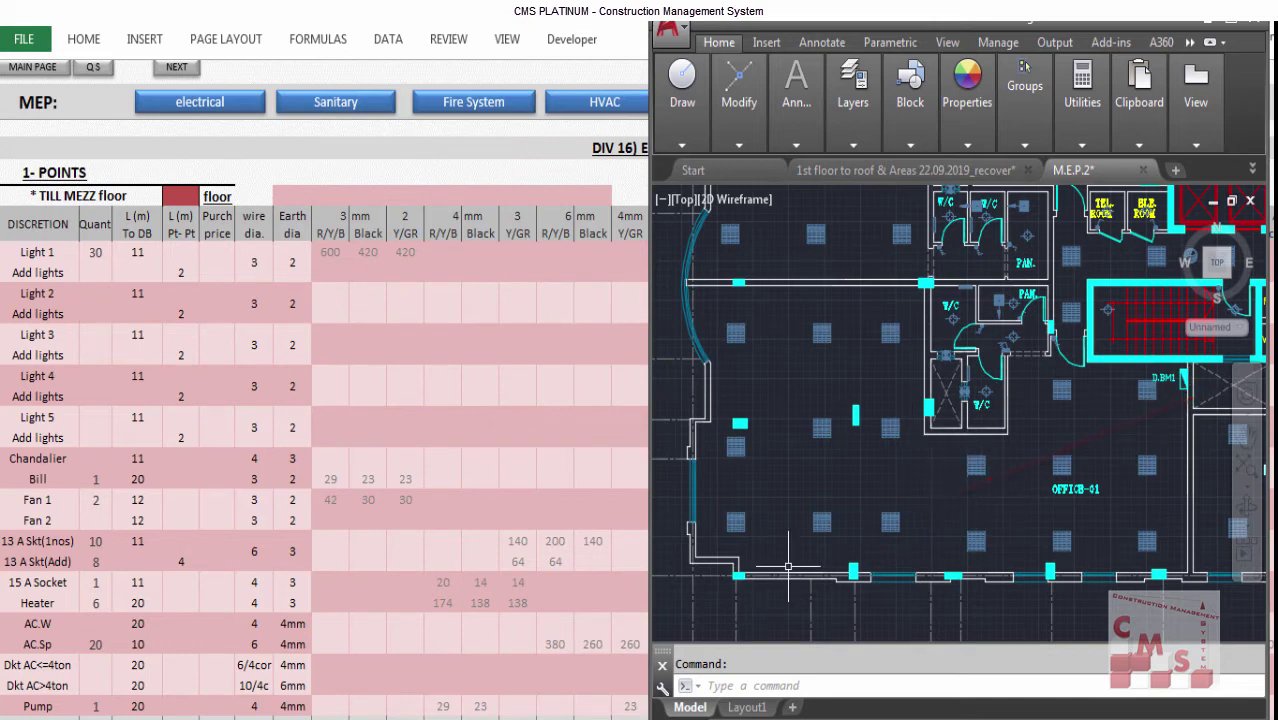
scroll(787, 566, down, 5)
scroll(986, 468, up, 2)
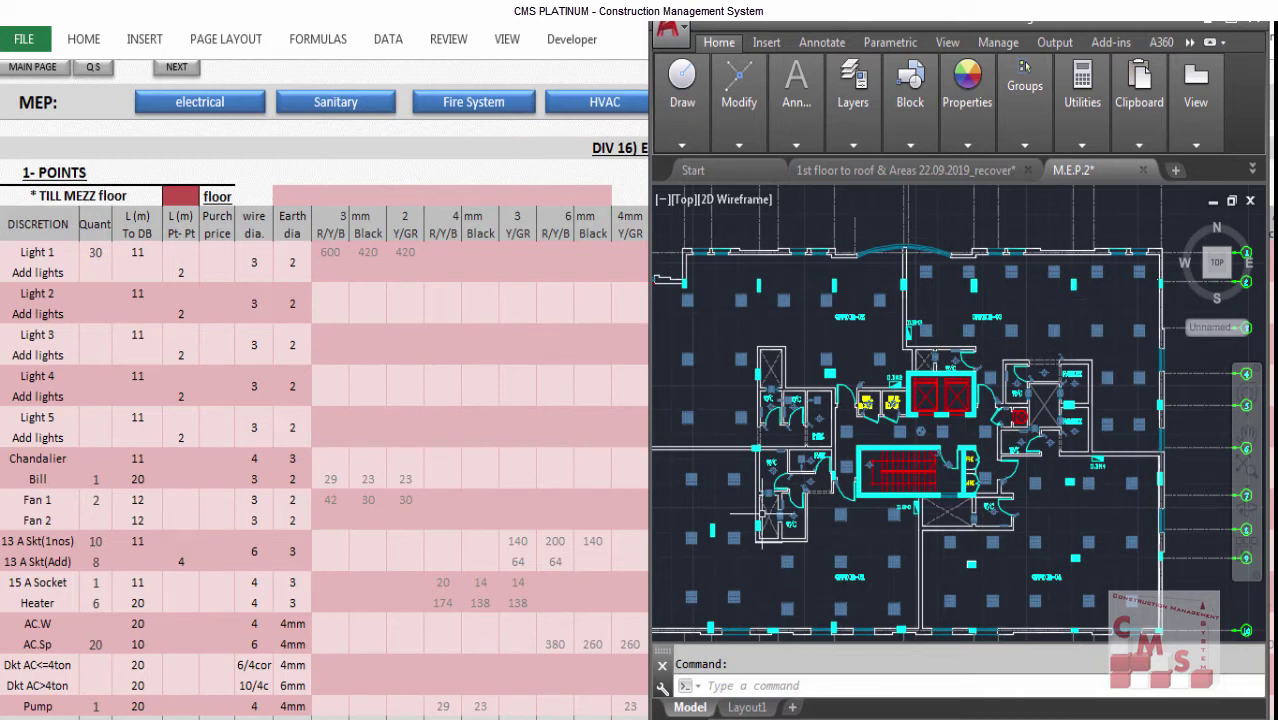
Return to the MEP sheet, set the TILL MEZZ floor count to 1 and select the Add lights quantity under Light 1.
click(183, 199)
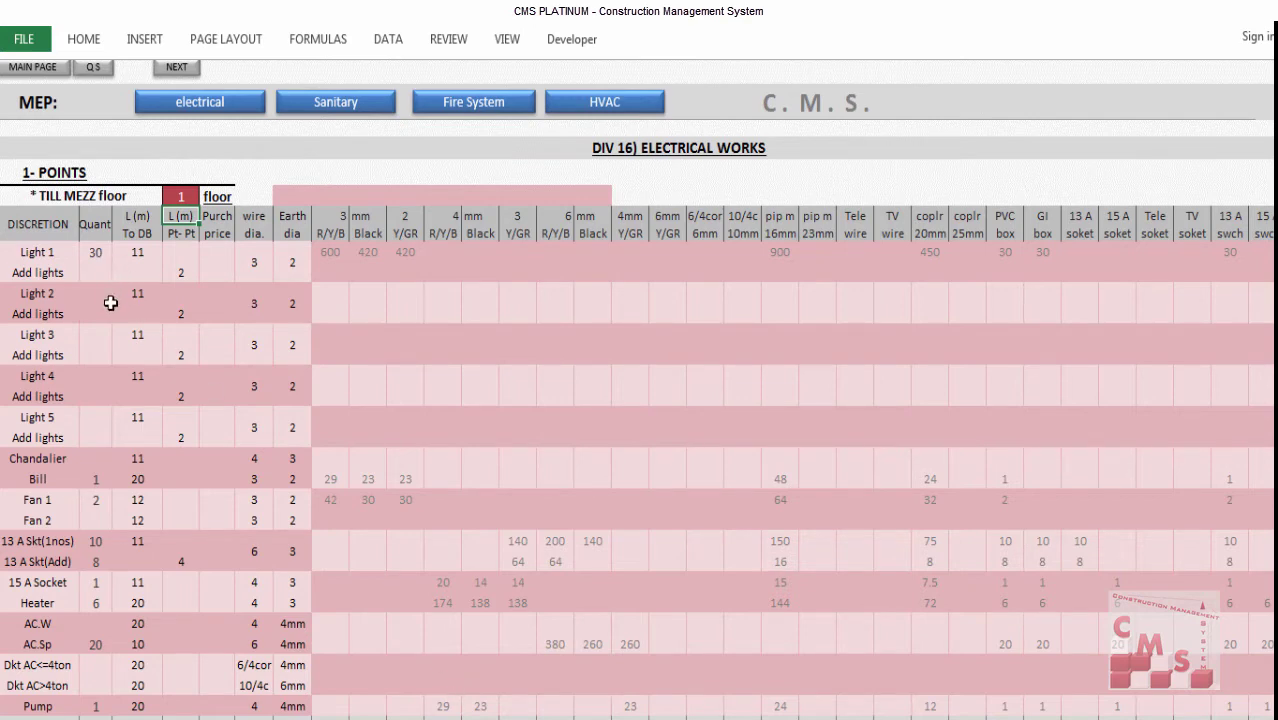
click(104, 253)
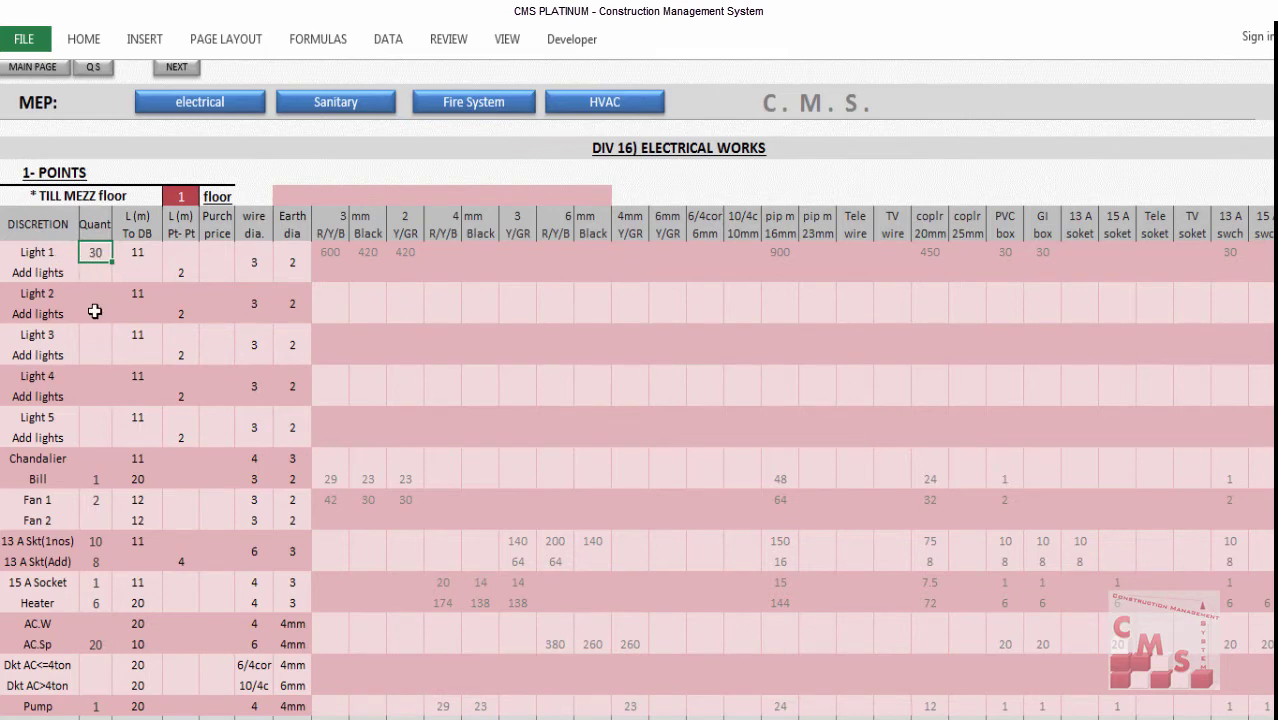
click(86, 274)
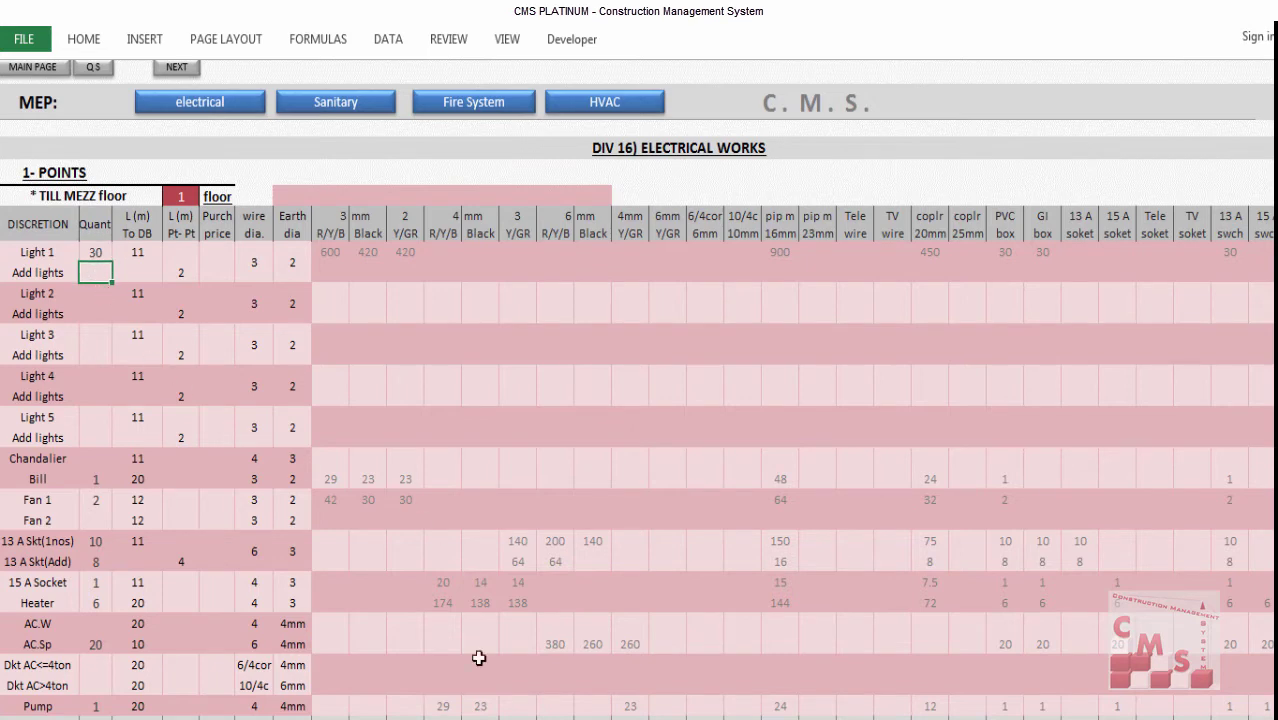
Switch to the M.E.P.2 drawing in AutoCAD and examine the Office-02 light points and their runs to distribution board D.BM2.
key(alt+Tab)
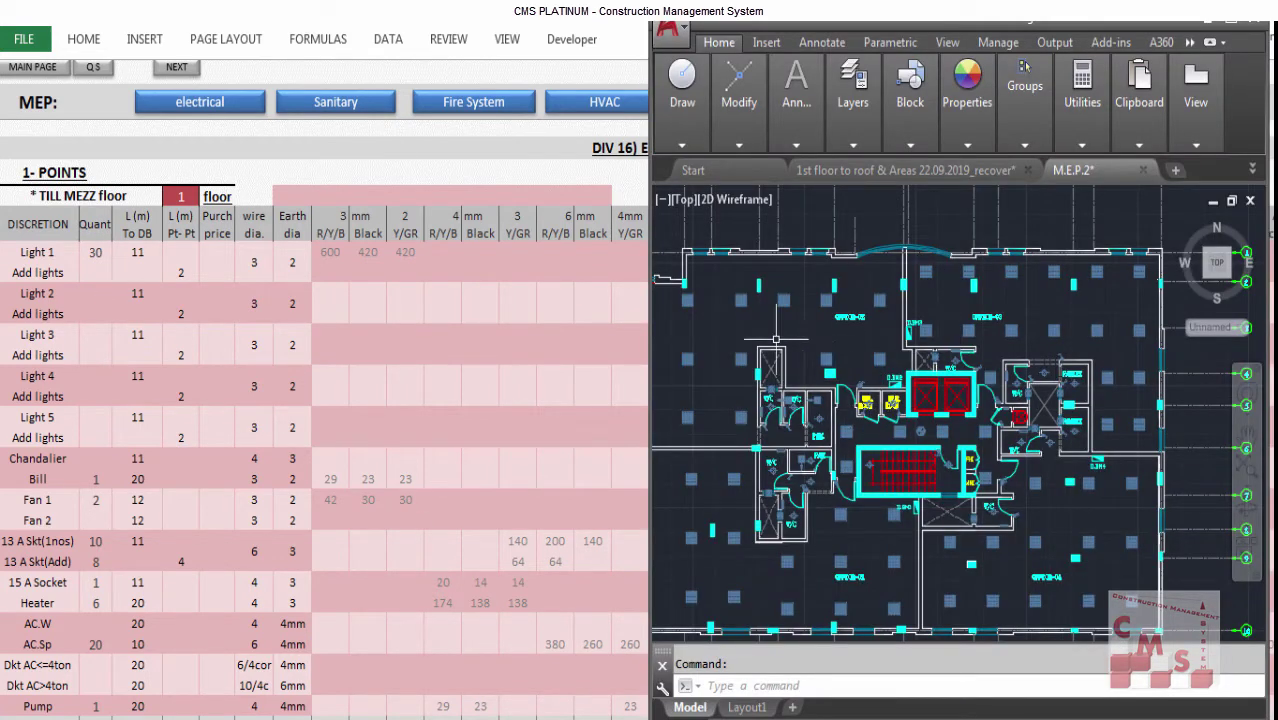
scroll(725, 357, up, 1)
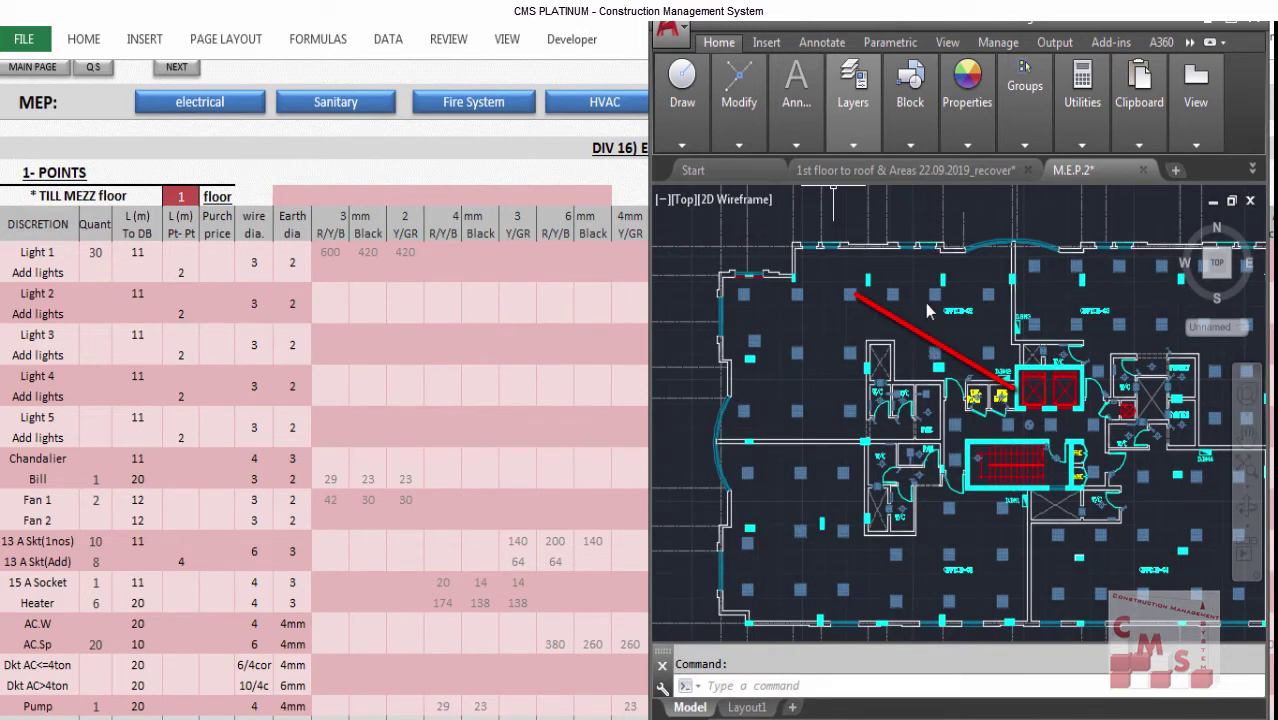
scroll(827, 372, up, 2)
click(1058, 380)
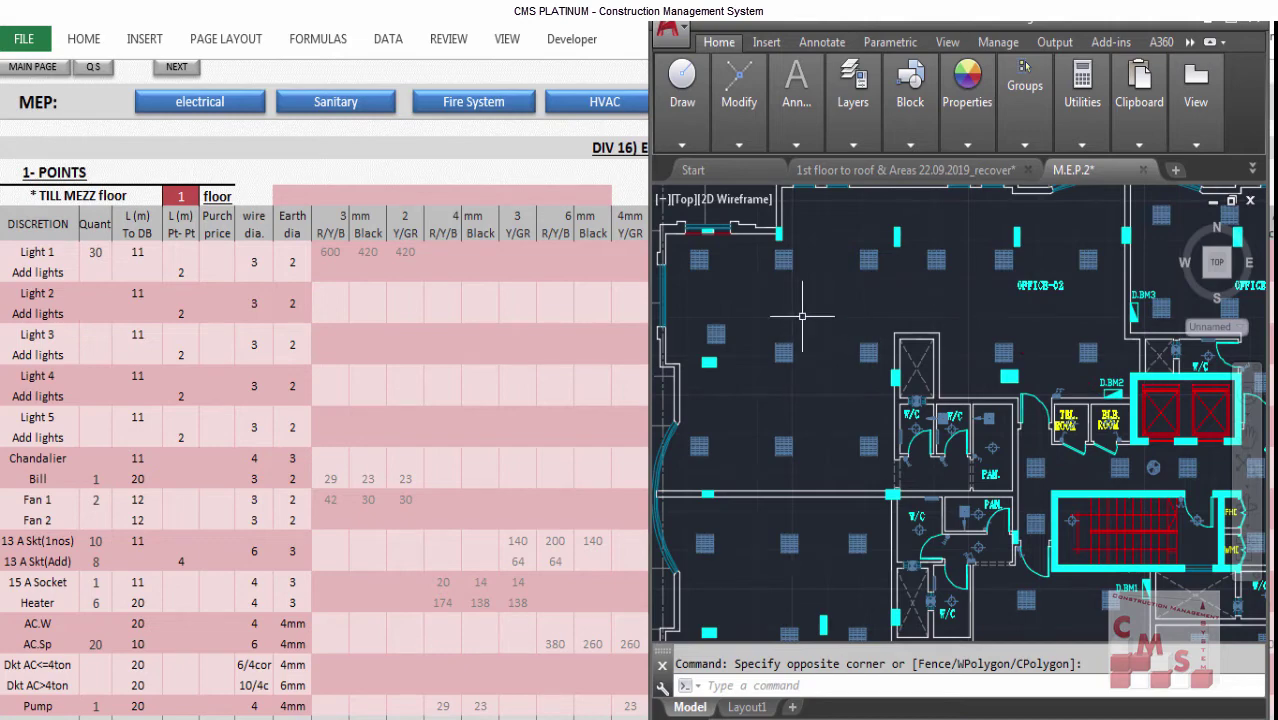
scroll(810, 325, down, 4)
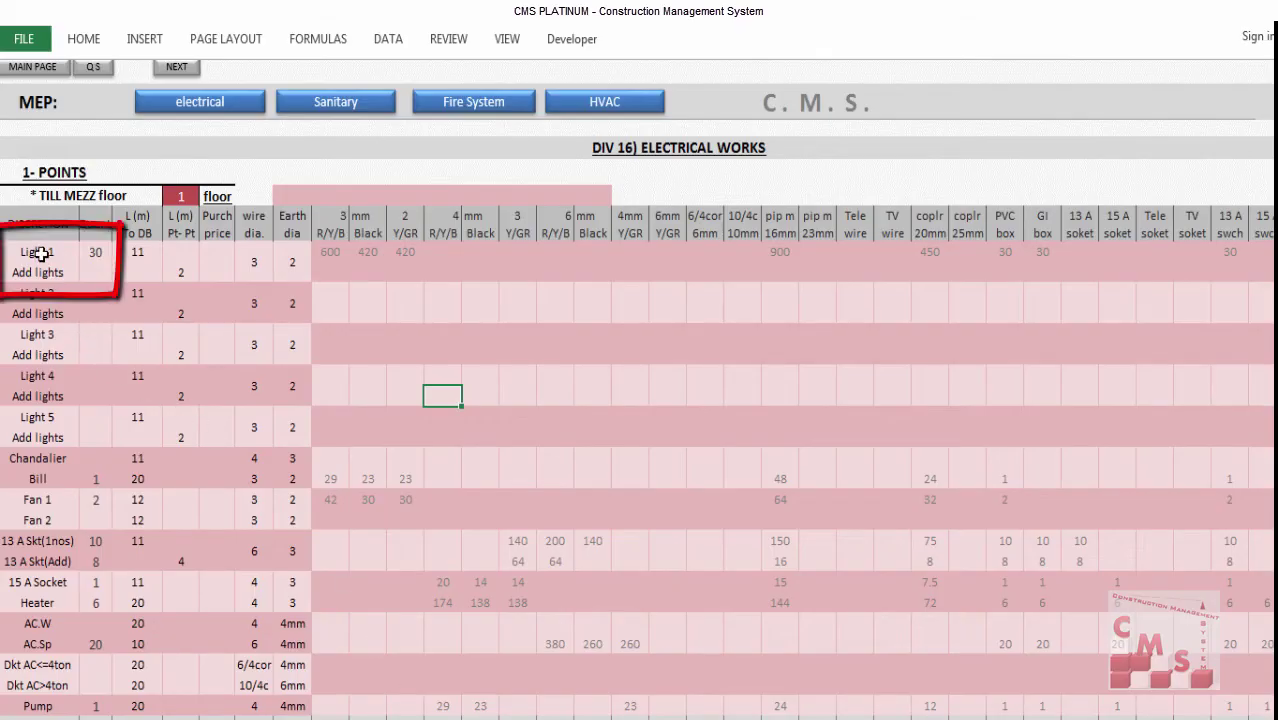
Return to the MEP sheet and review the TILL MEZZ quantity cells for Light 1 to Light 5 and the floor count.
click(45, 272)
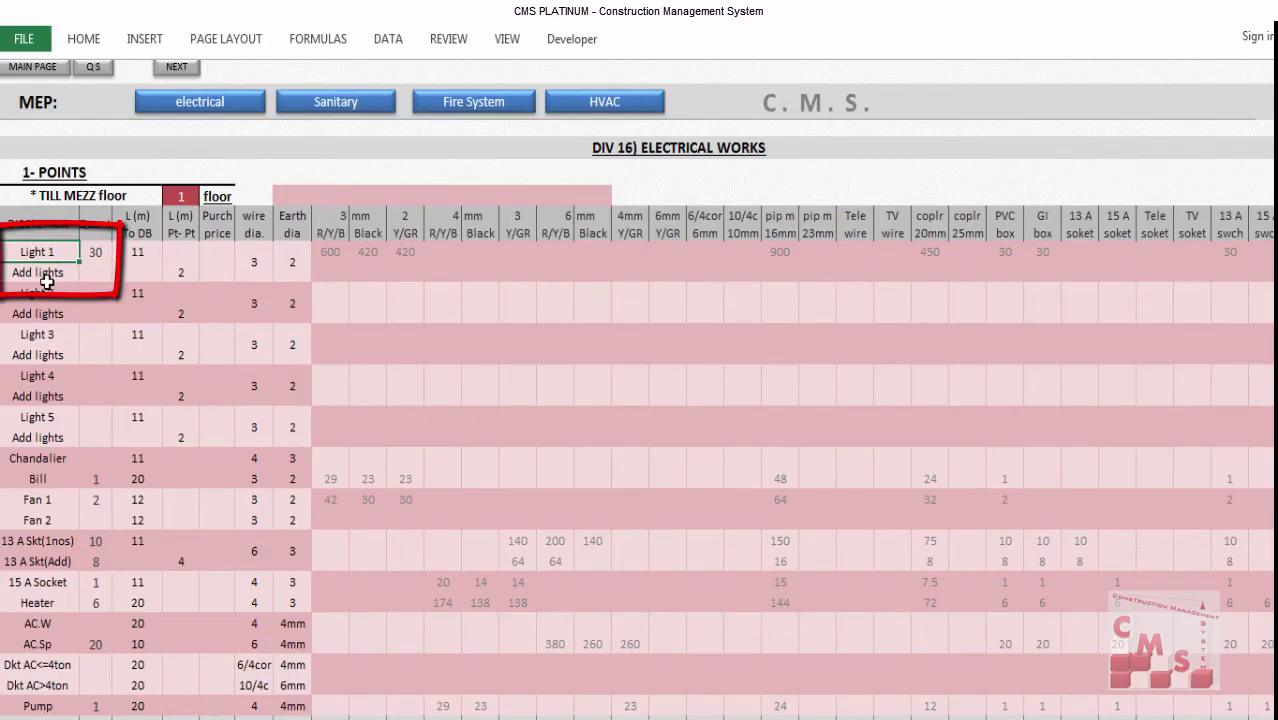
click(96, 268)
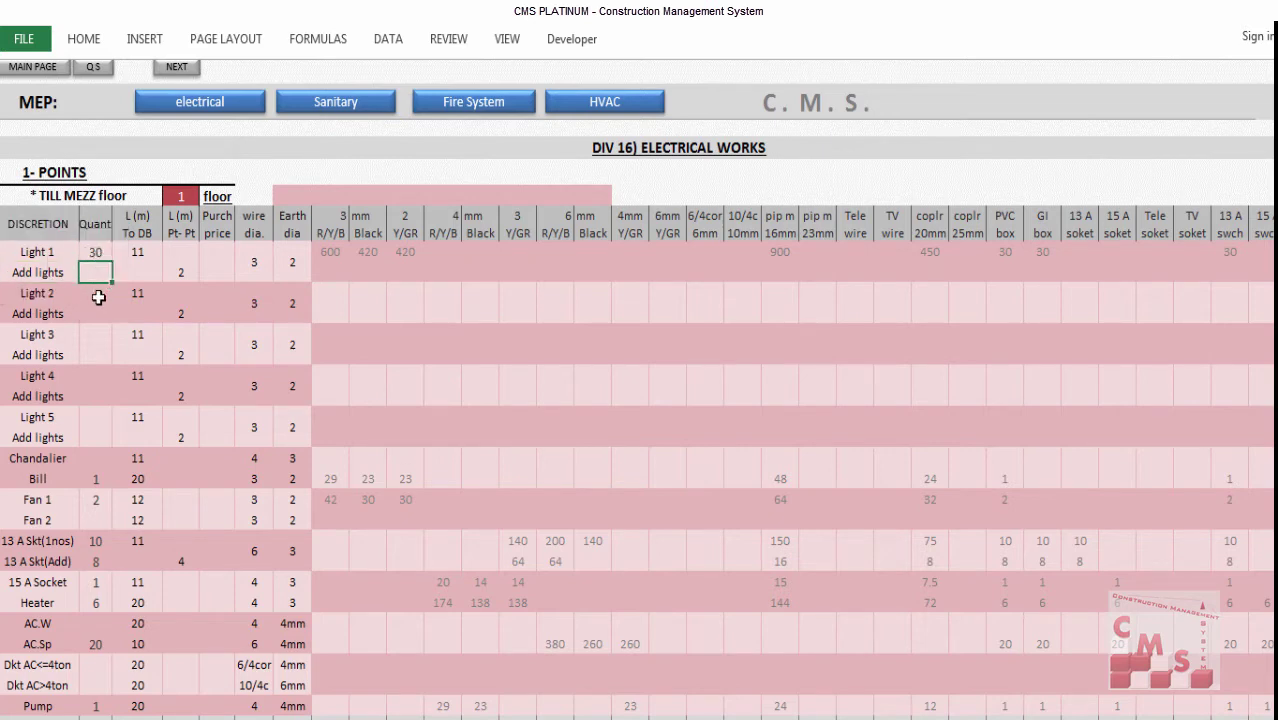
drag(96, 265, 89, 438)
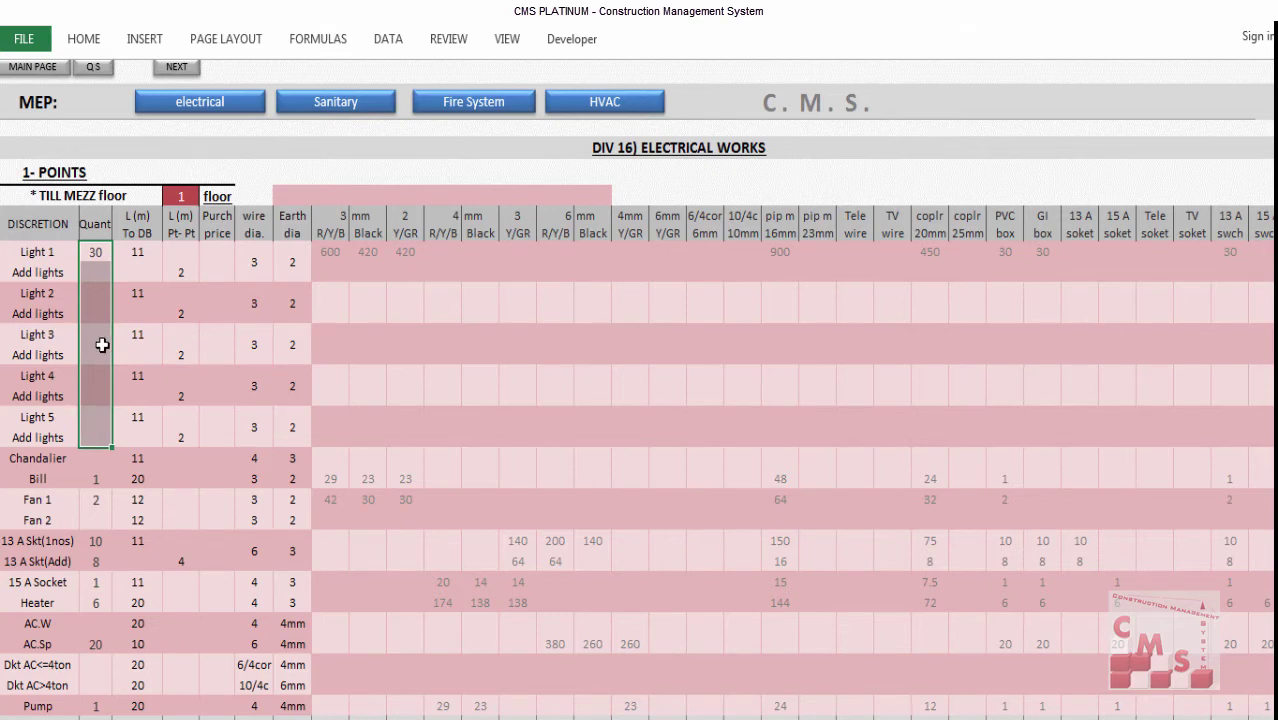
click(190, 194)
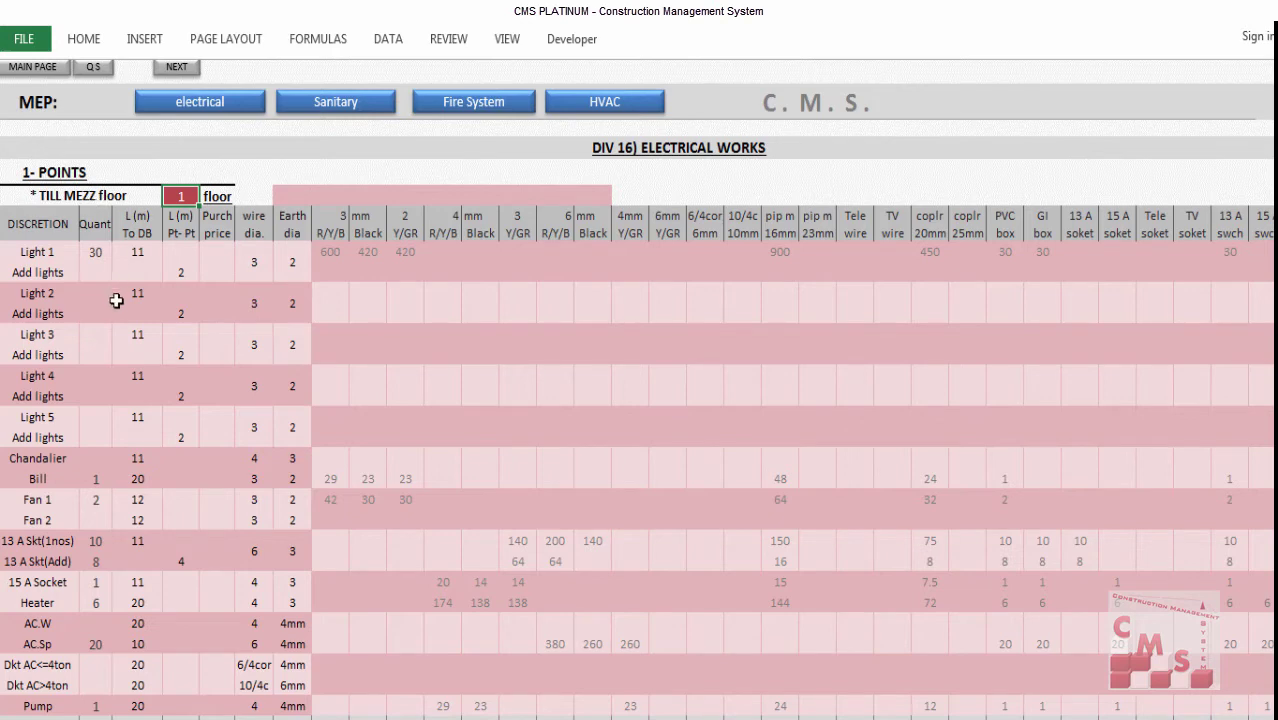
Review the TILL MEZZ quantity cells for the Bill, Fan and Chandalier points.
click(100, 482)
text(1)
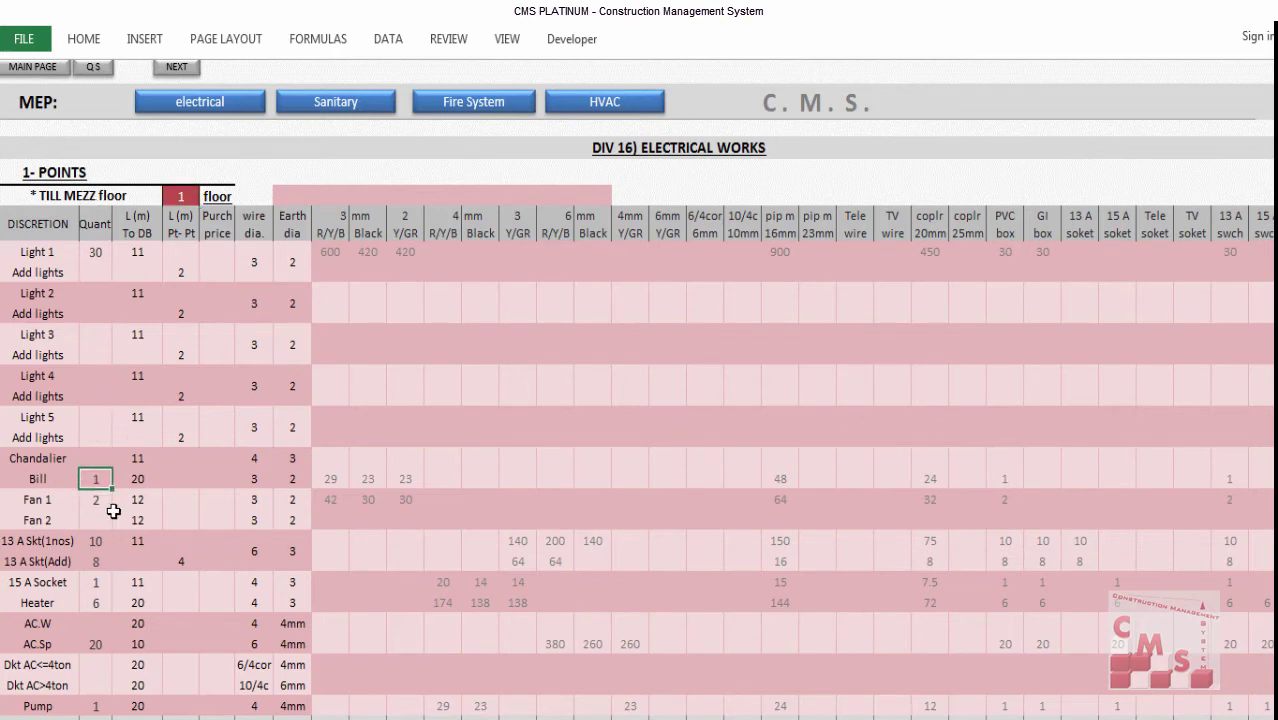
key(Return)
key(Return)
click(97, 458)
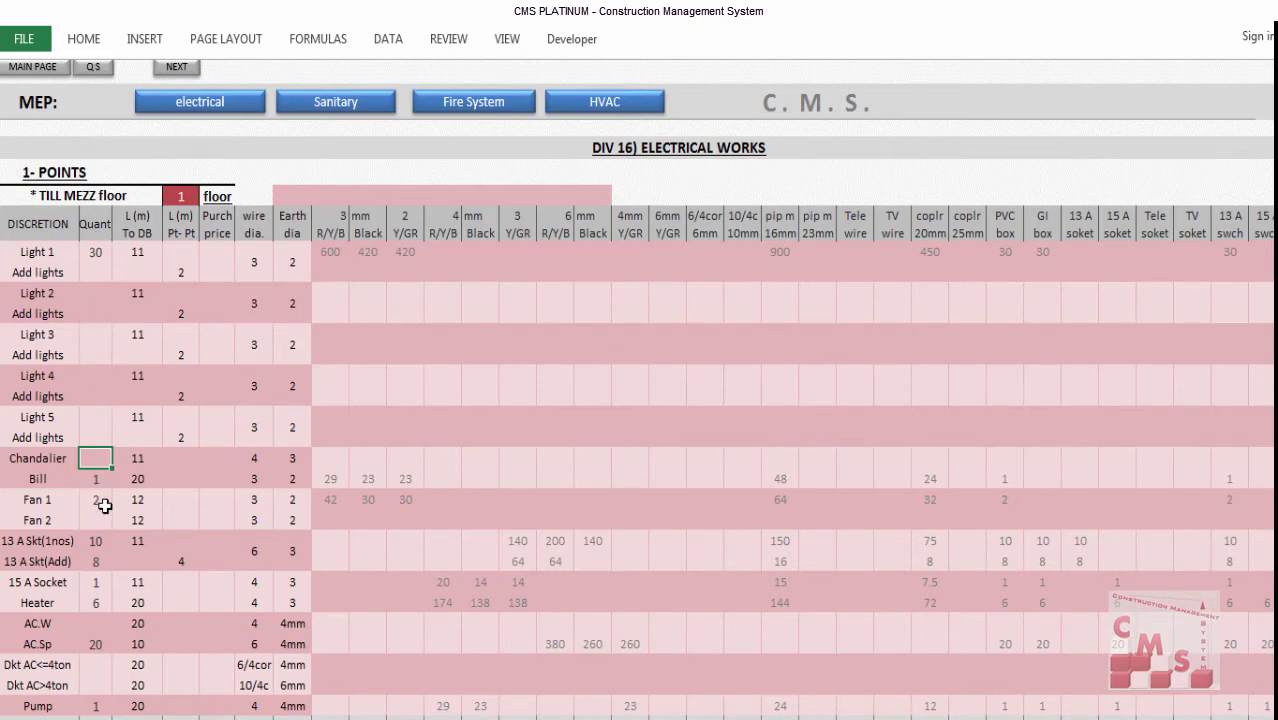
Review the lengths to DB for Light 1 to Light 5 and the point-to-point lengths of their Add lights.
drag(142, 252, 136, 414)
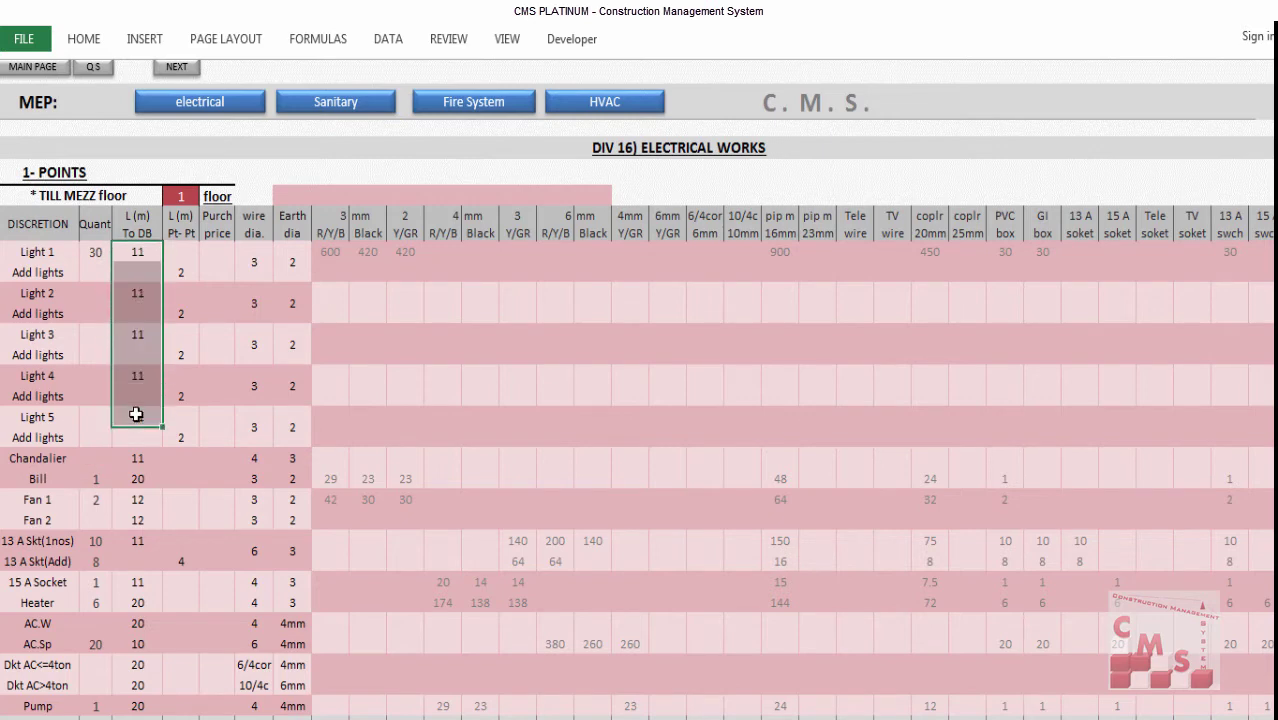
click(140, 254)
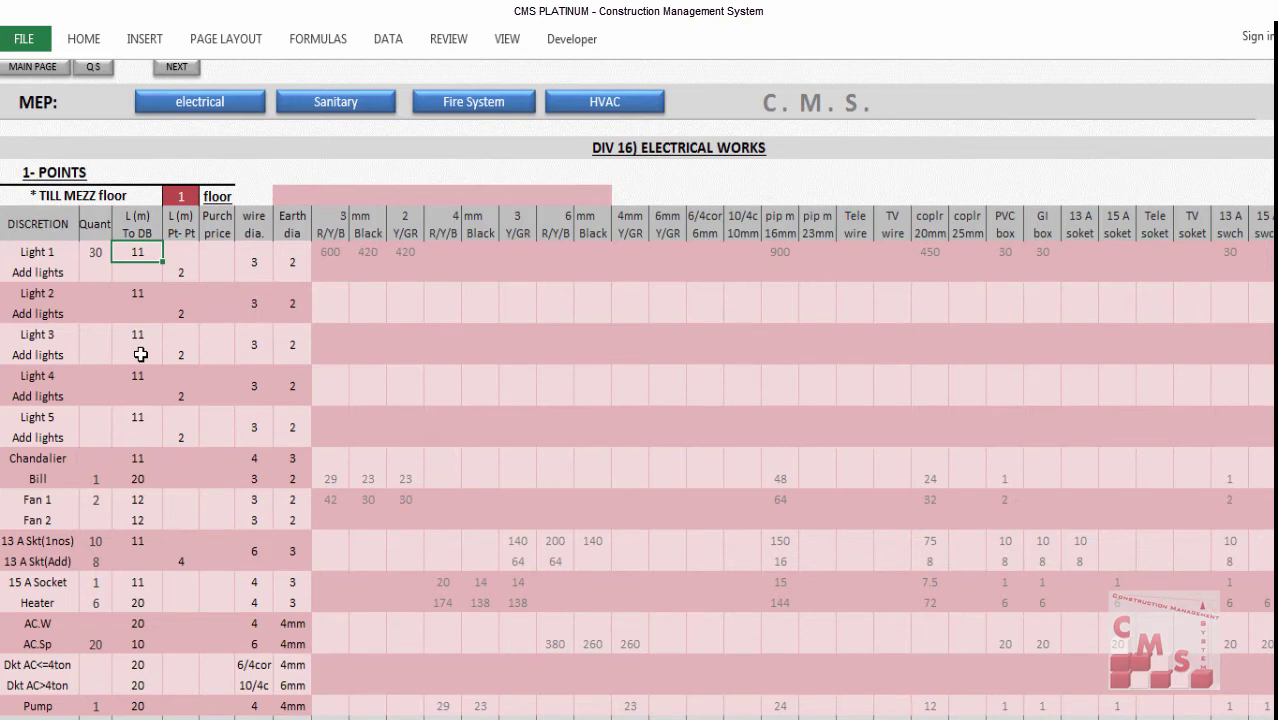
click(183, 272)
key(Delete)
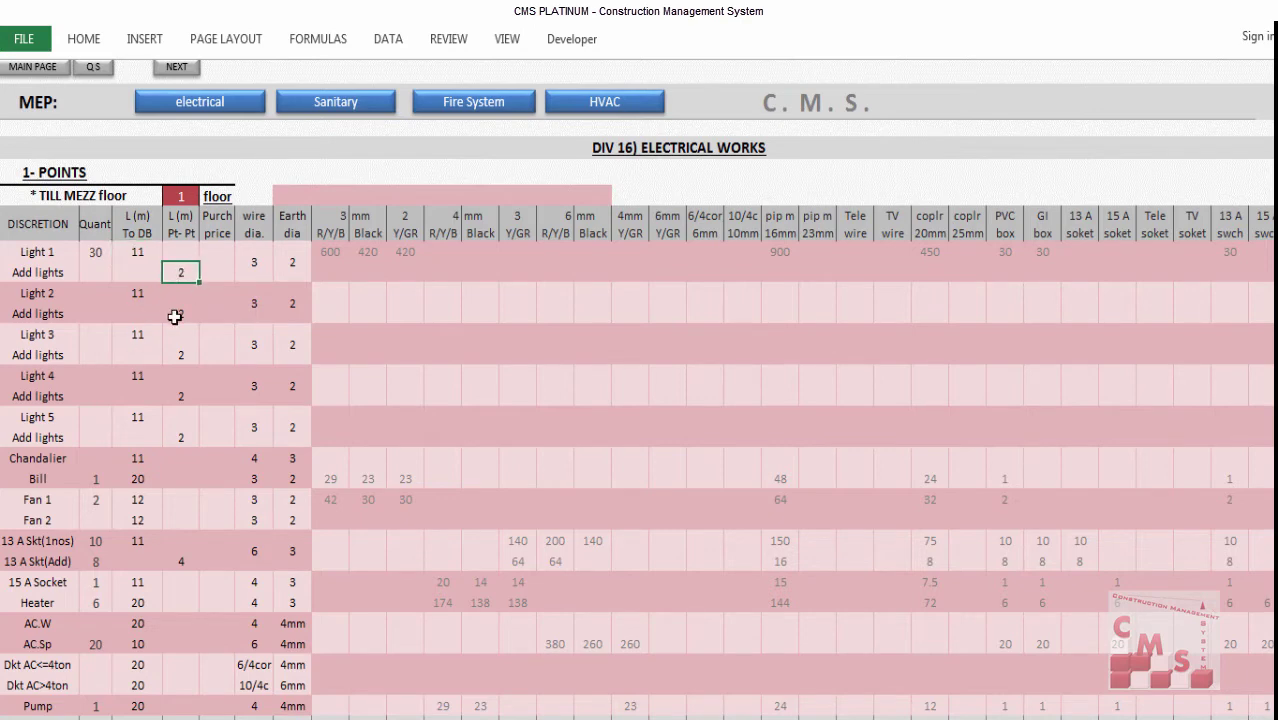
click(175, 316)
text(2)
key(Return)
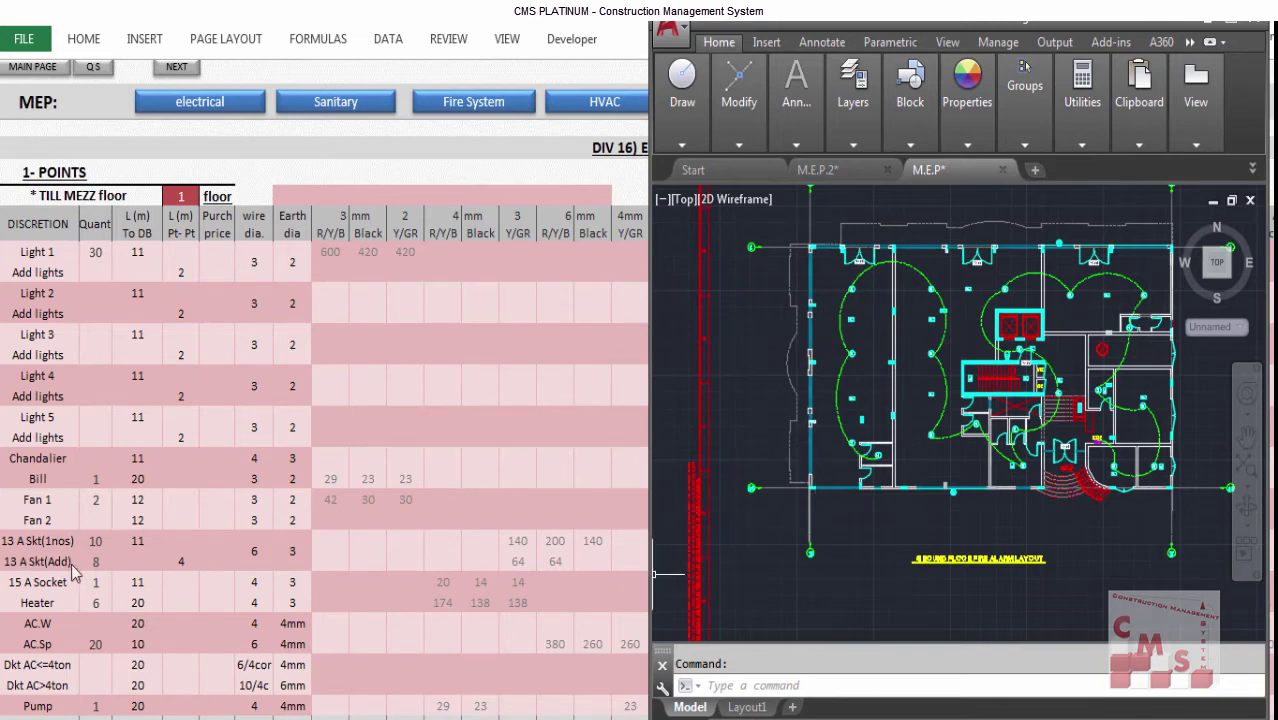
Switch to the M.E.P.2 drawing in AutoCAD and examine the socket points in the apartments around D.B4 and D.B5.
click(818, 170)
scroll(905, 503, up, 5)
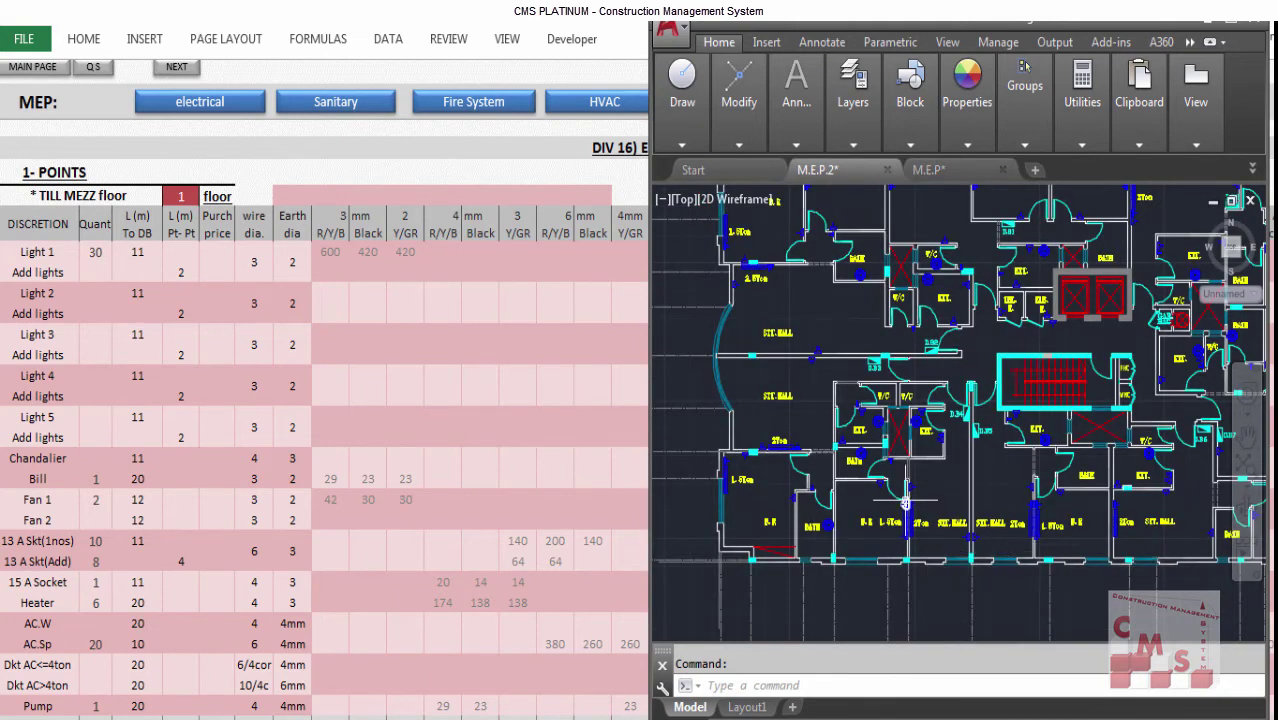
scroll(905, 503, up, 2)
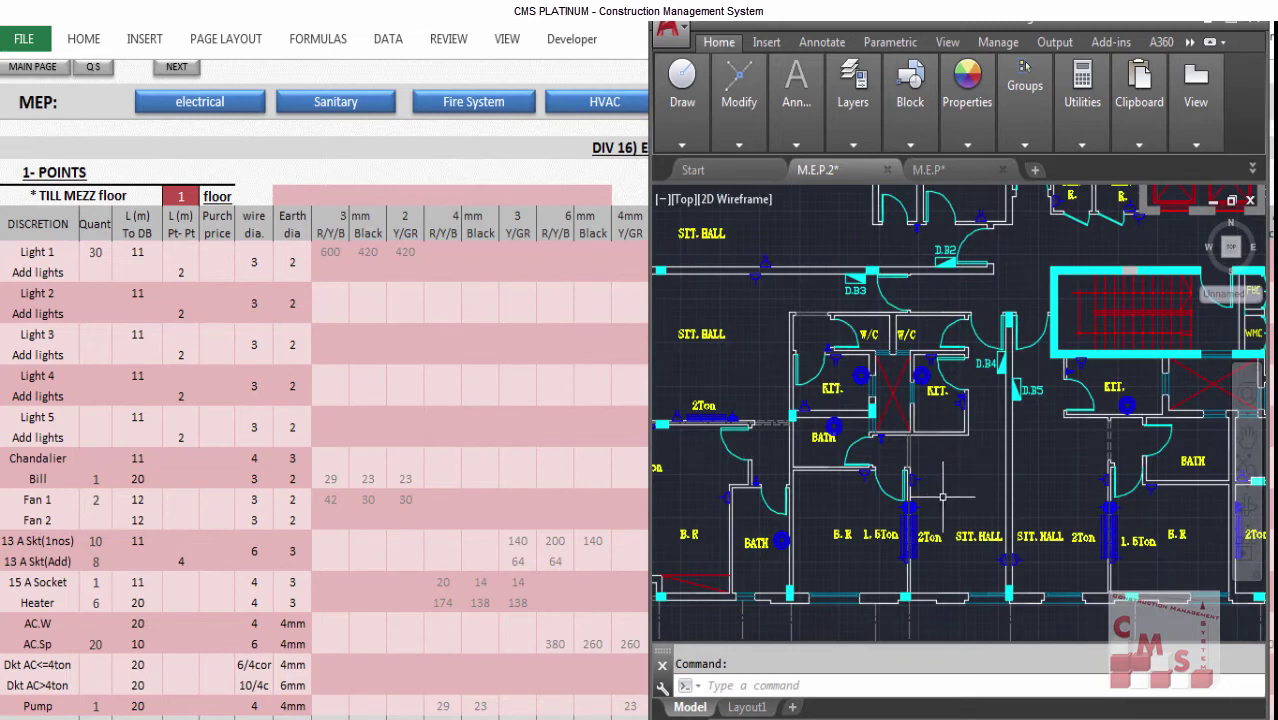
scroll(942, 496, up, 4)
scroll(922, 456, down, 4)
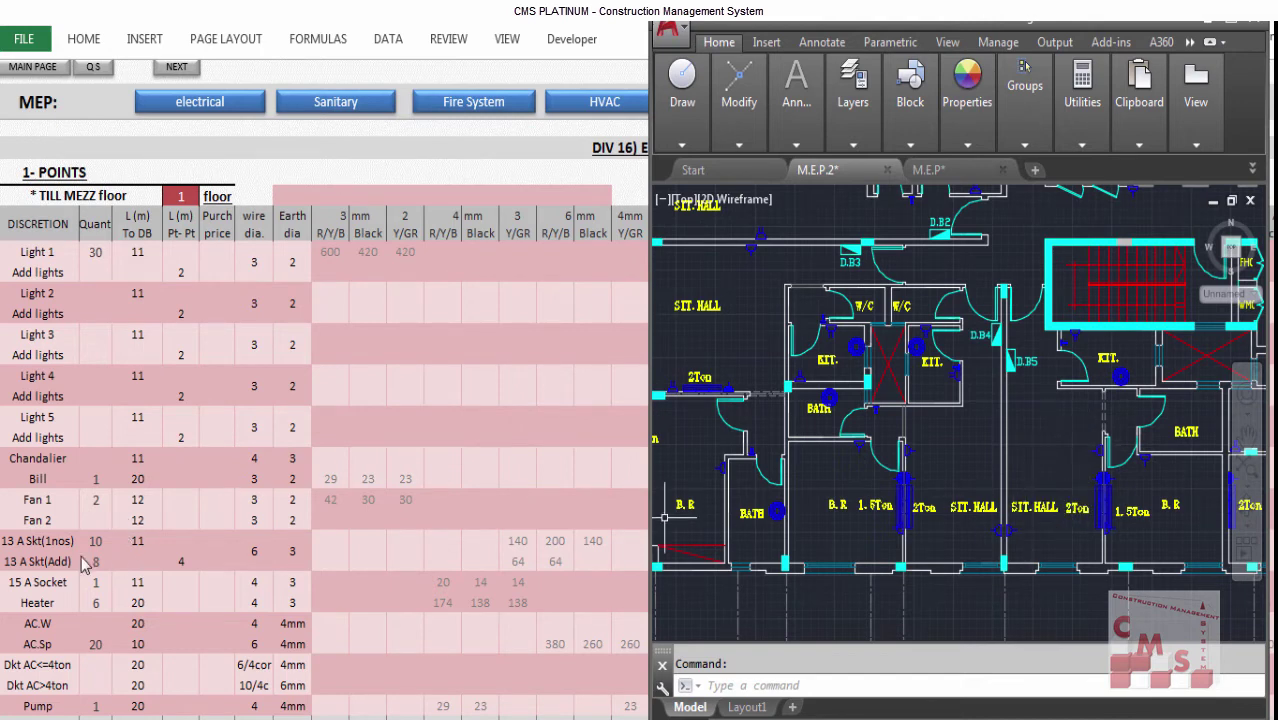
Return to the MEP sheet and review the 13 A socket quantities, length to DB and point-to-point length.
click(30, 560)
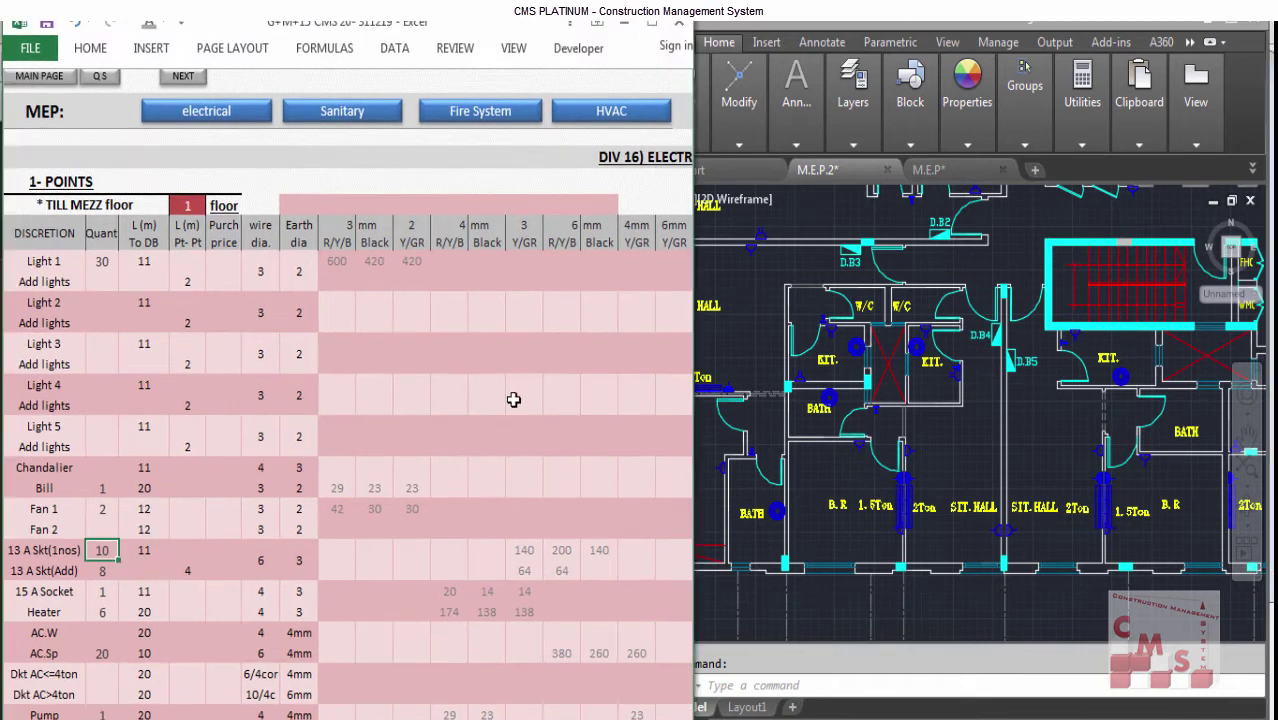
click(101, 547)
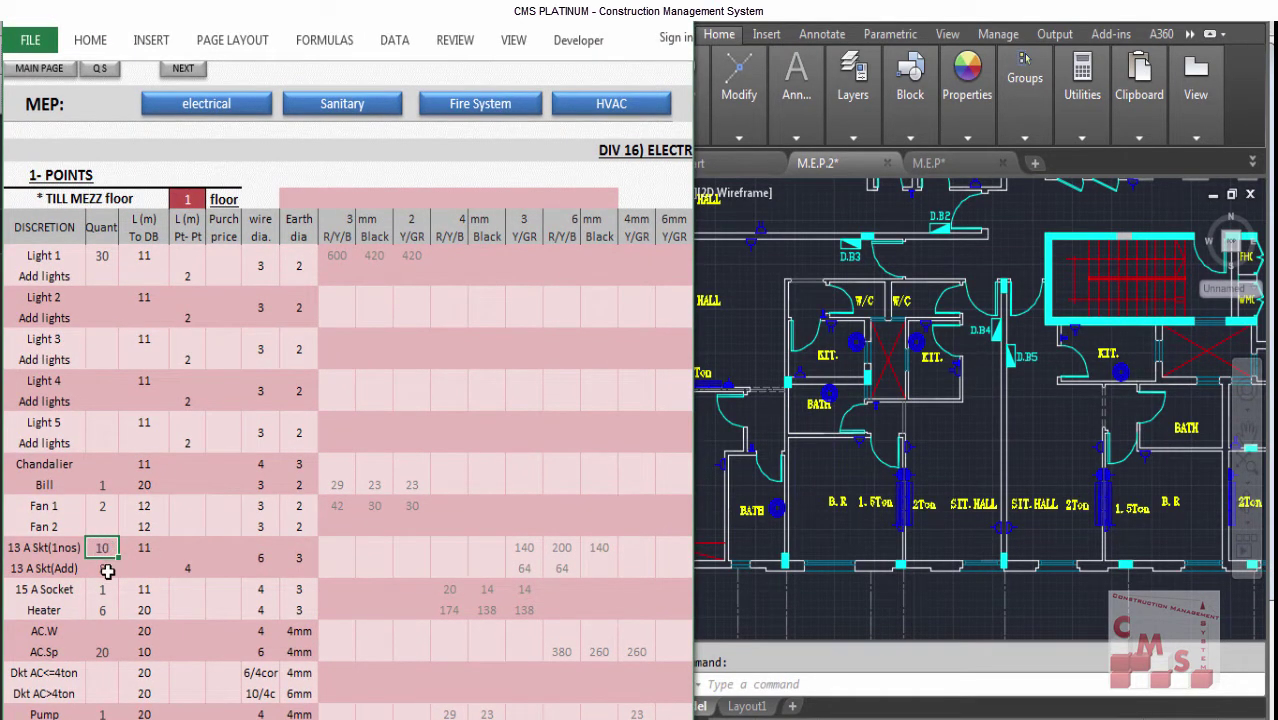
click(103, 568)
click(141, 550)
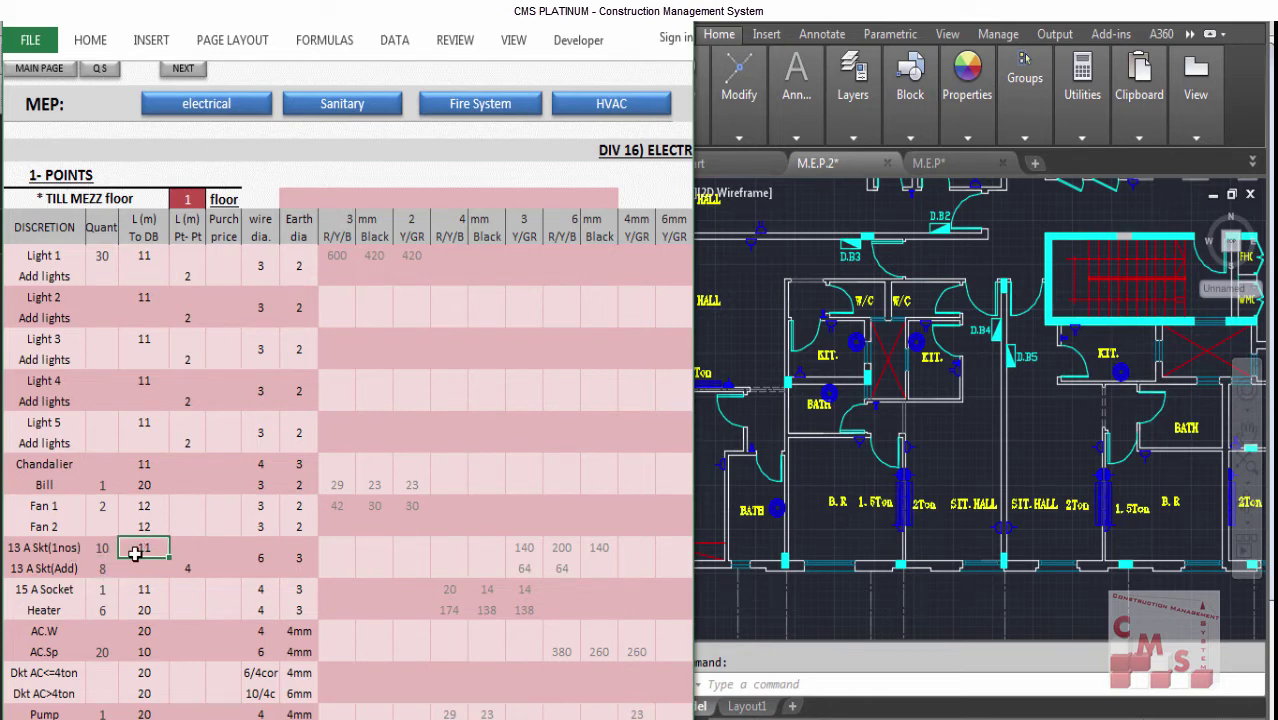
click(189, 569)
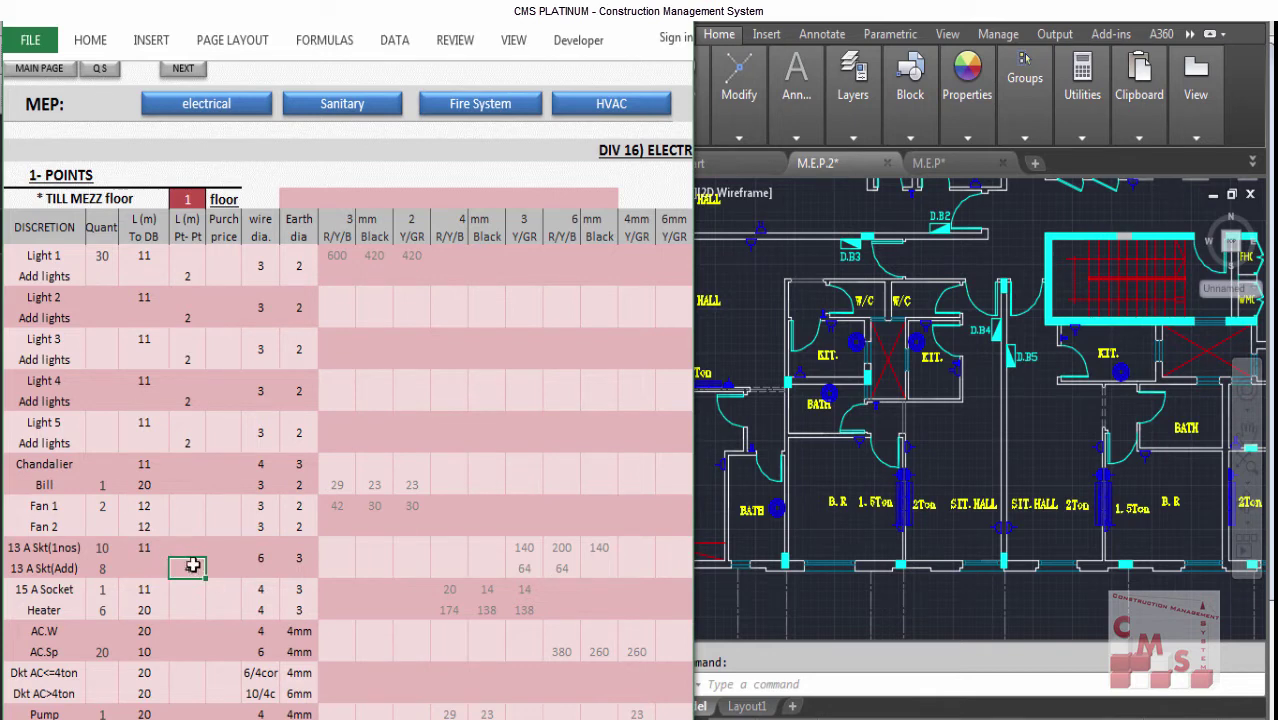
text(4)
Review the 15 A Socket, Heater and AC.Sp rows against the AC units shown in the M.E.P.2 drawing.
click(58, 590)
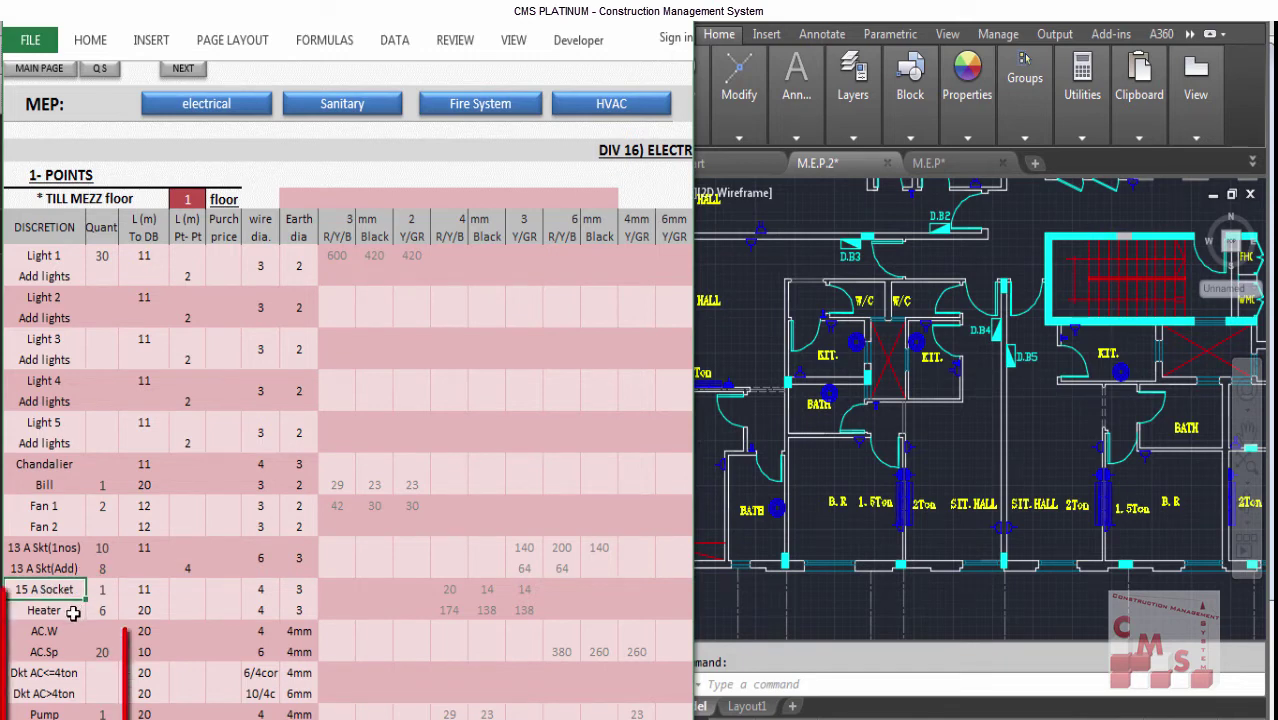
click(95, 610)
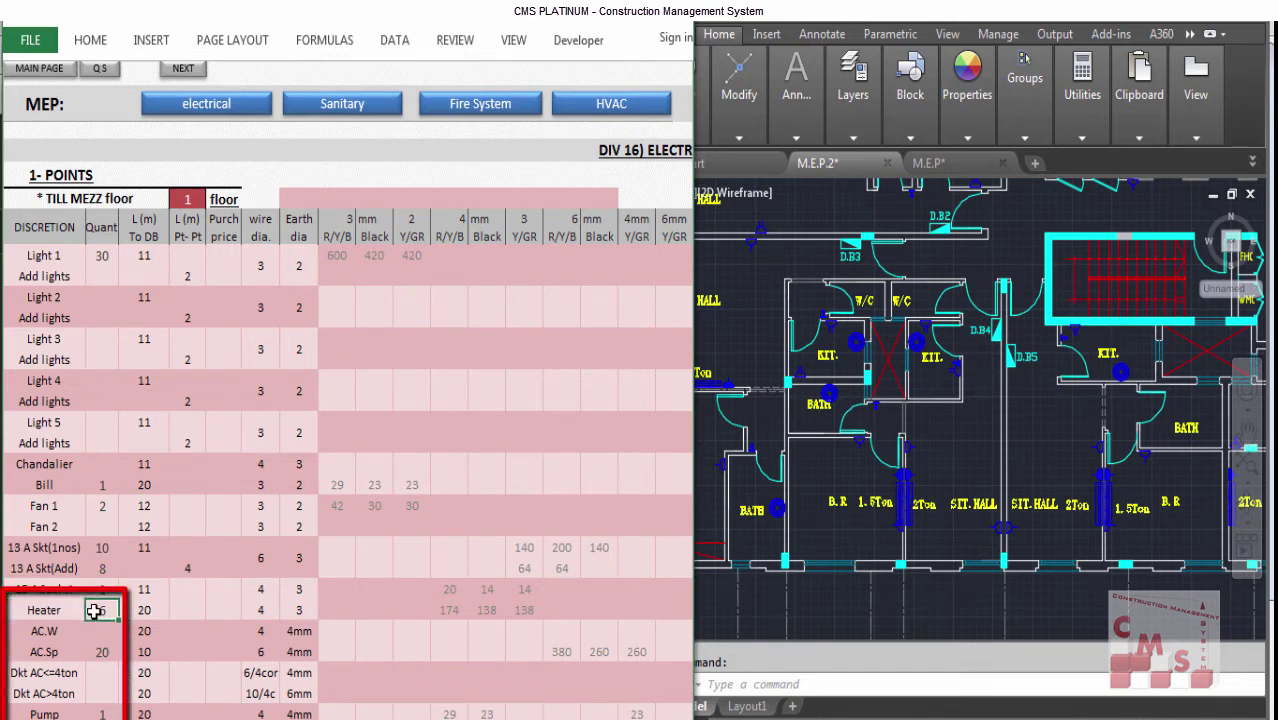
click(56, 650)
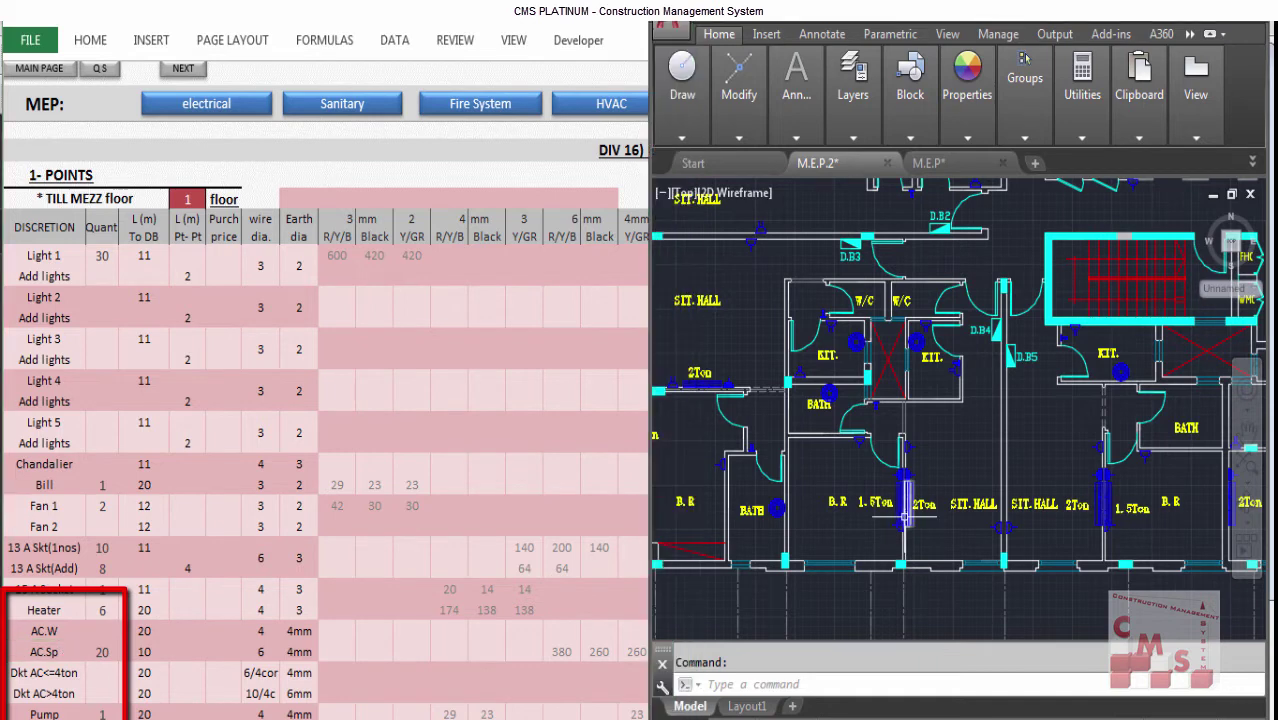
scroll(855, 495, up, 2)
click(102, 652)
scroll(100, 645, down, 1)
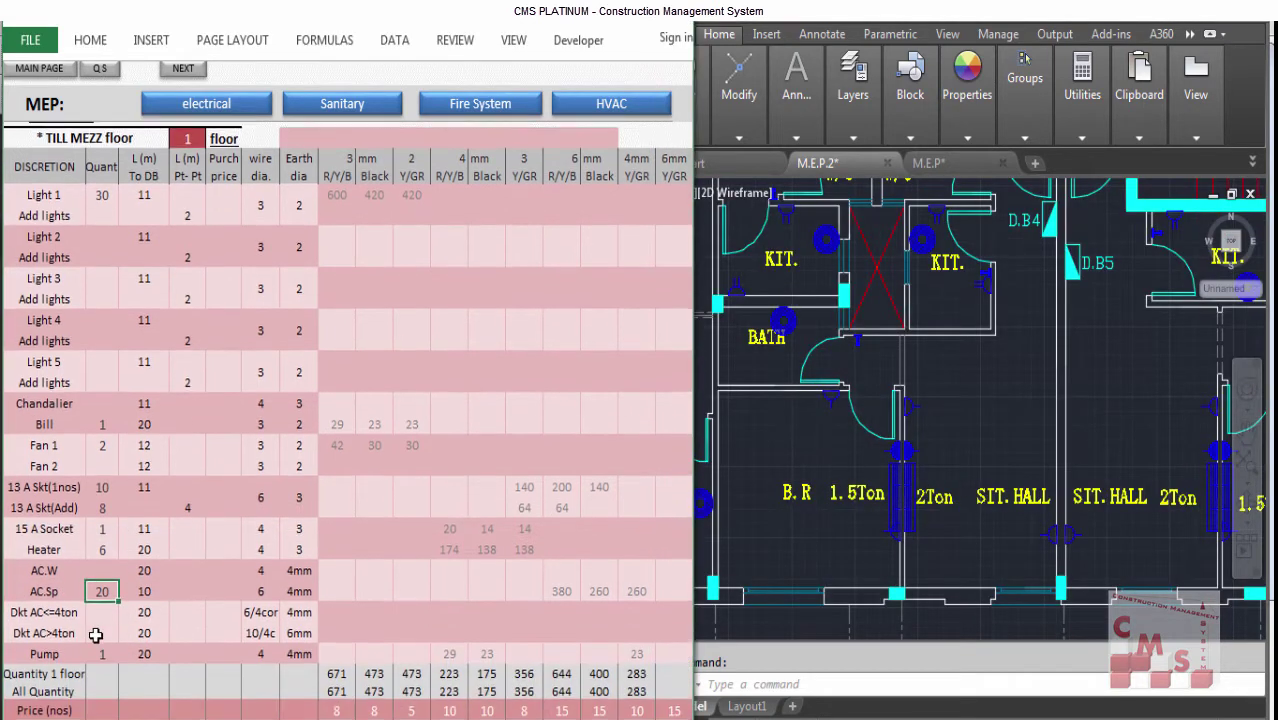
Review the TILL MEZZ quantity cells for the split AC, both ducted AC sizes and the pump.
click(66, 588)
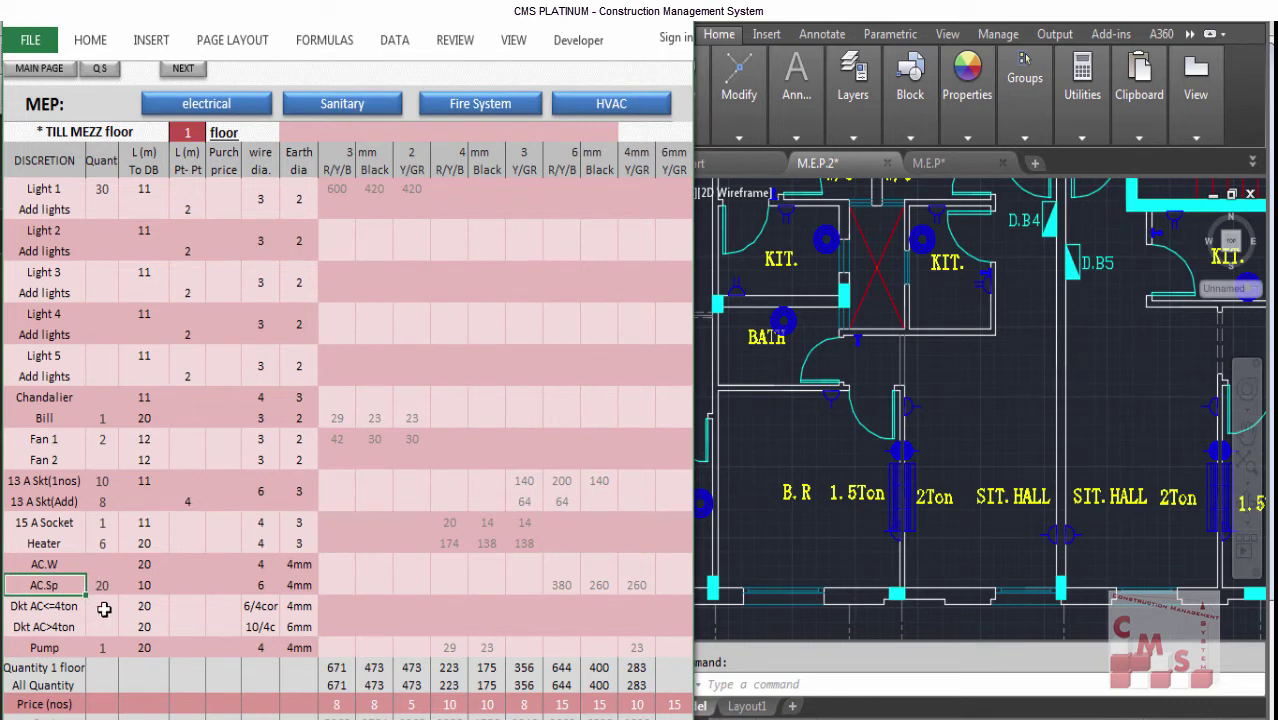
click(101, 606)
click(106, 626)
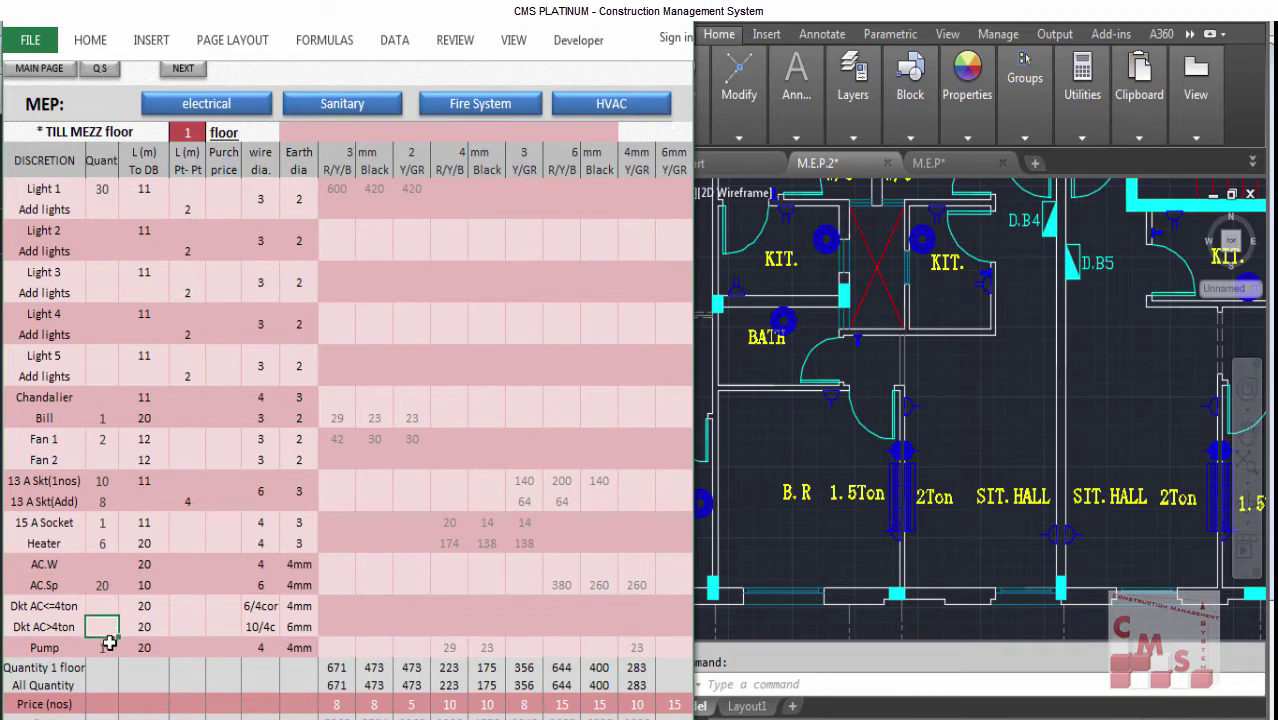
click(109, 645)
text(1)
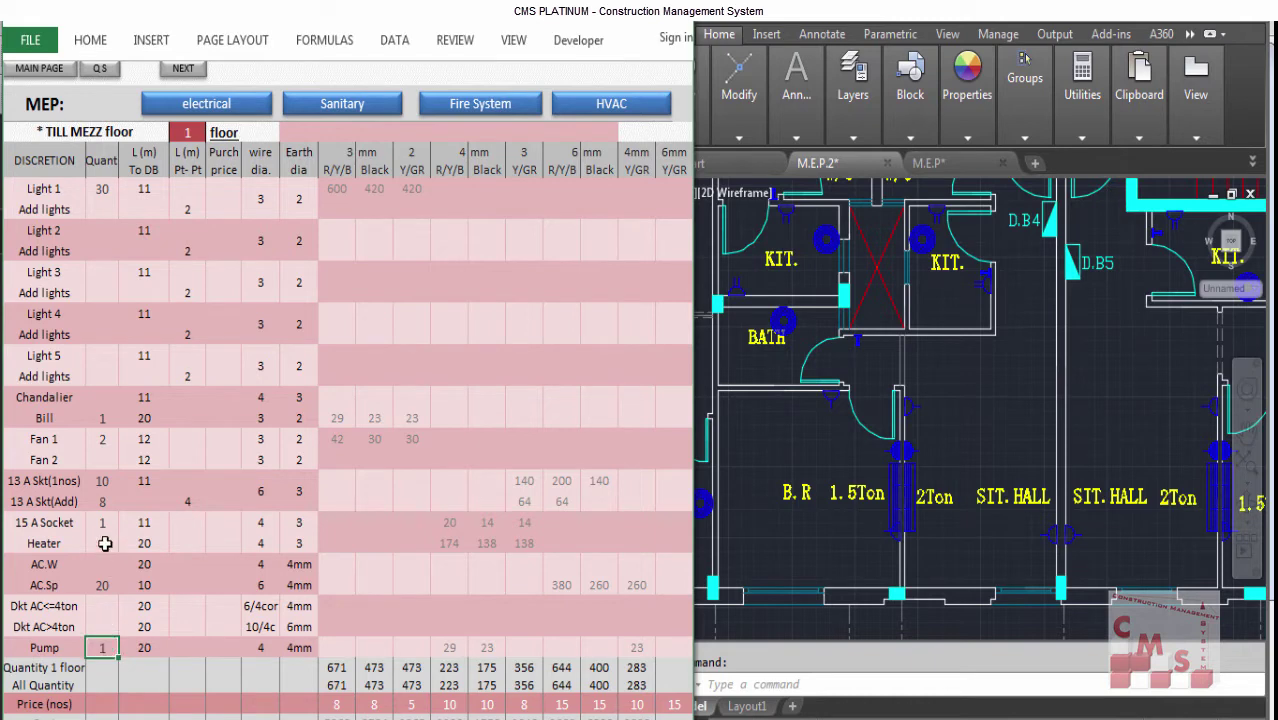
Review the ducted AC lengths to DB and select the TILL MEZZ quantity and length cells from Light 1 to Pump.
click(144, 626)
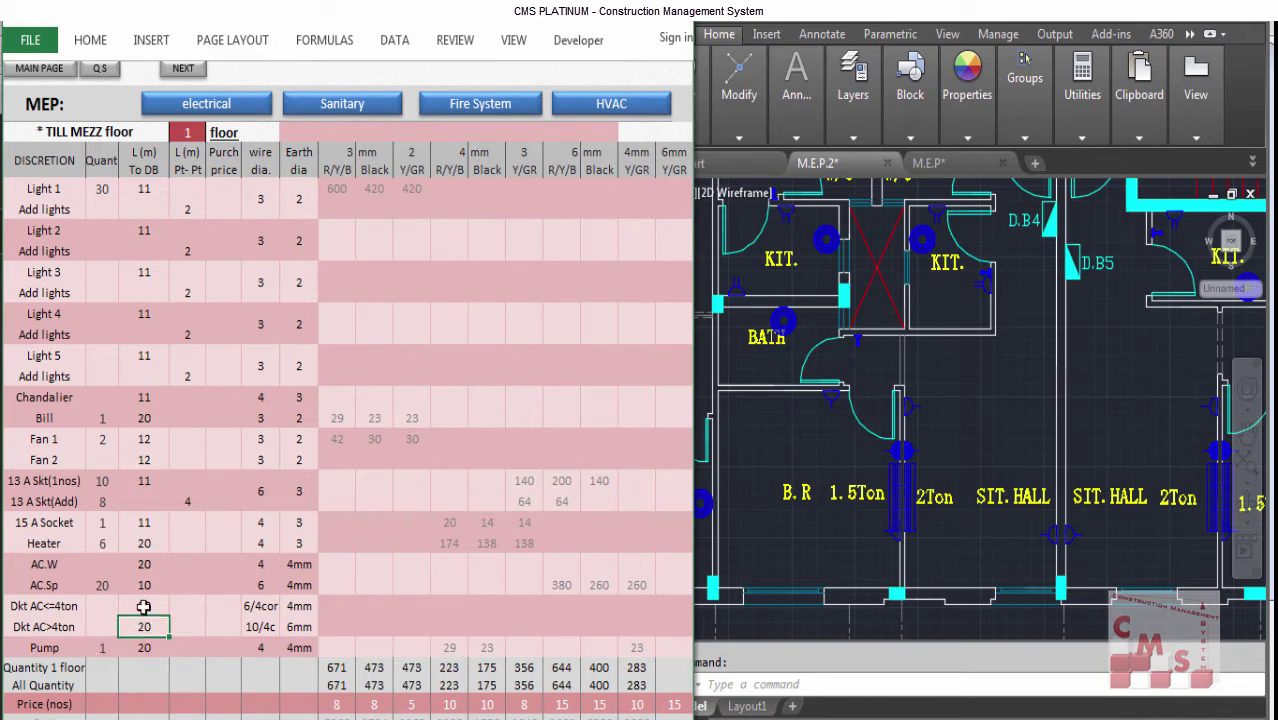
click(144, 607)
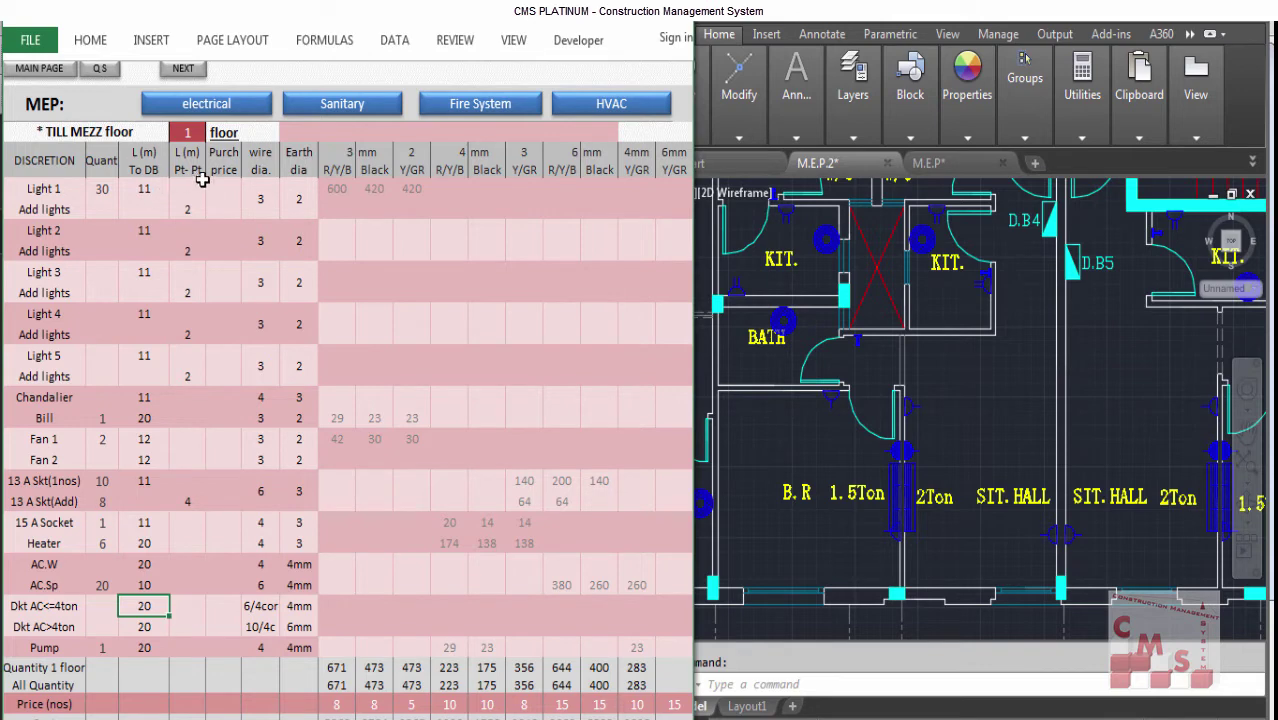
click(130, 186)
drag(129, 186, 96, 649)
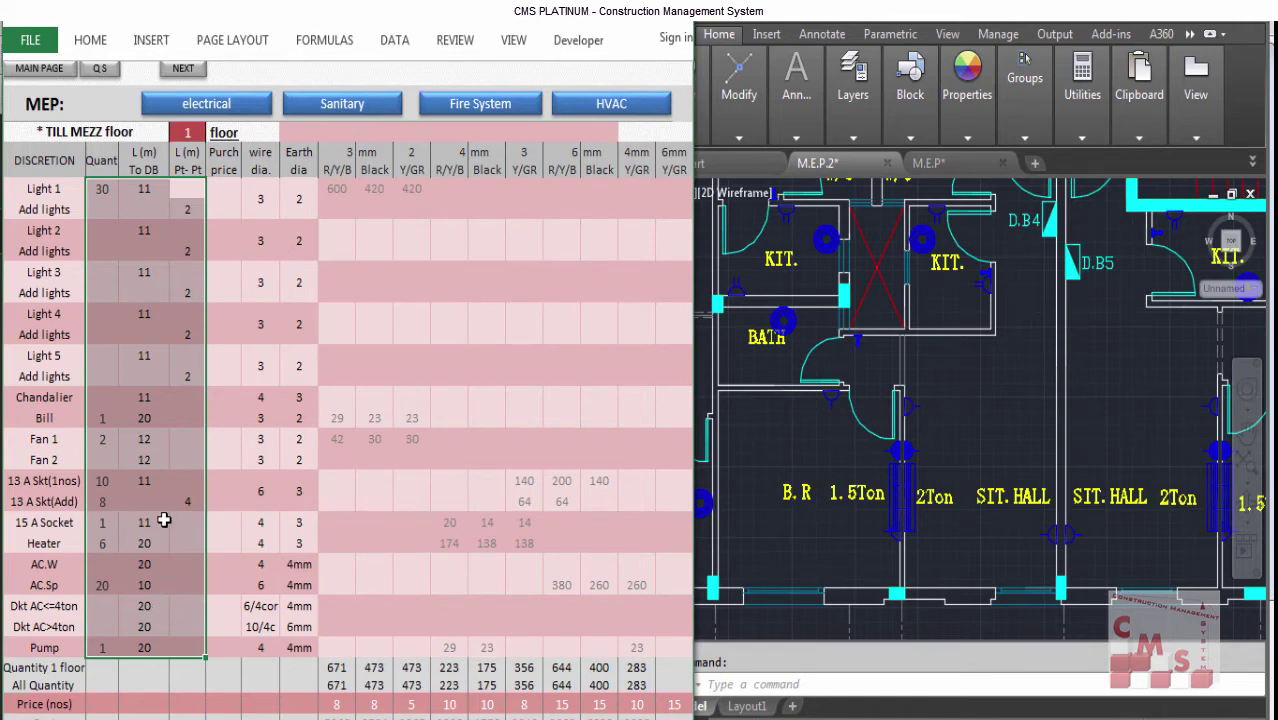
Set the floor count of the typical floors section to 15.
scroll(164, 520, down, 5)
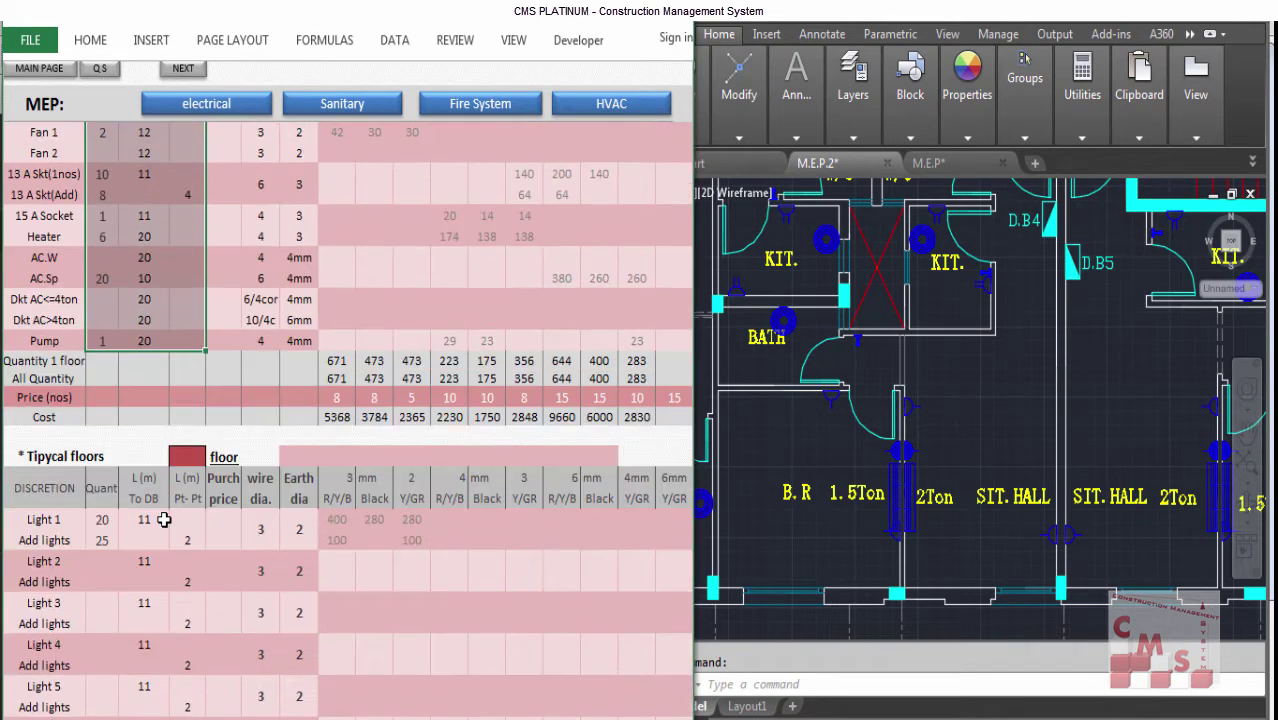
click(193, 466)
scroll(186, 540, down, 2)
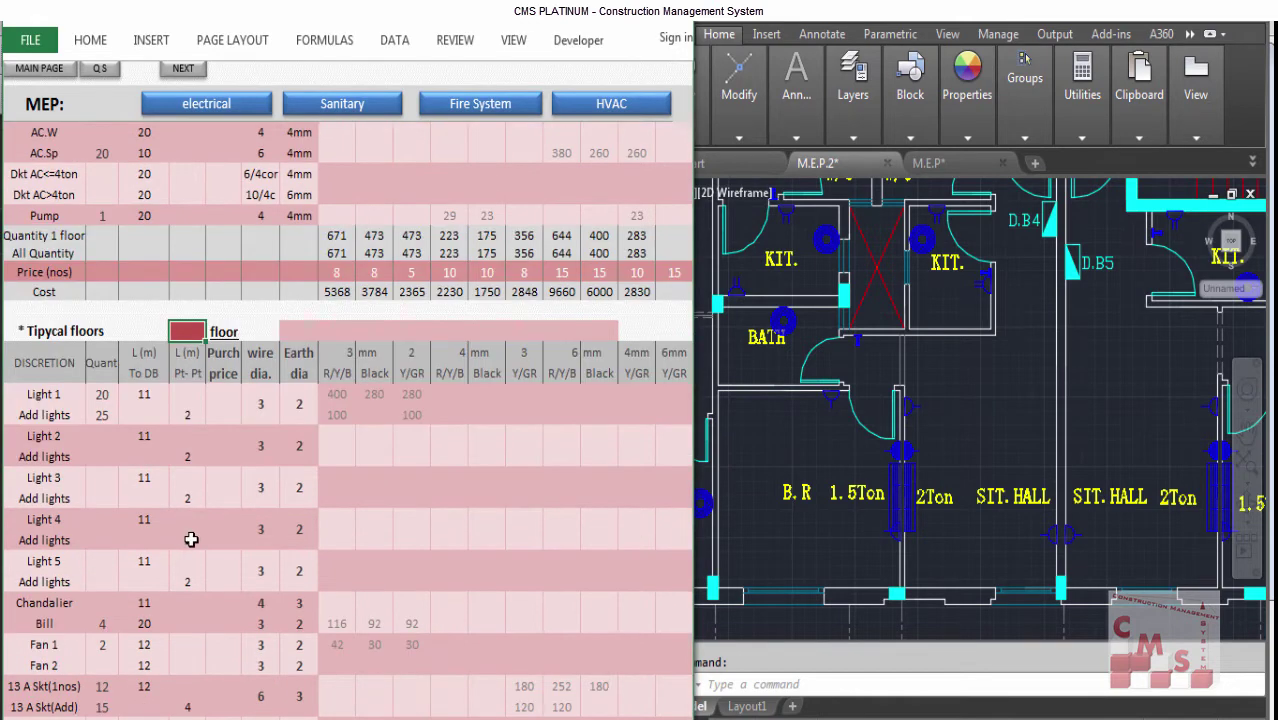
scroll(191, 540, down, 1)
text(15)
key(Return)
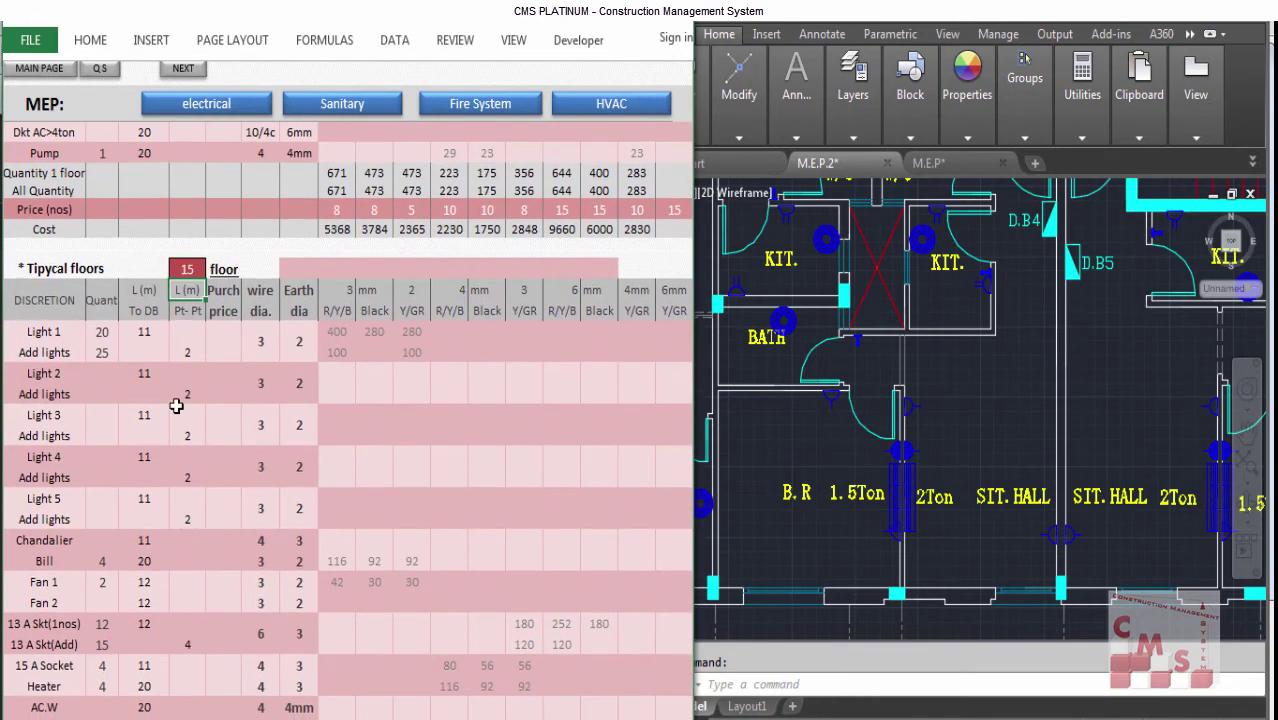
Review the typical floors' light quantities, lengths to DB and point-to-point lengths.
click(102, 352)
key(Return)
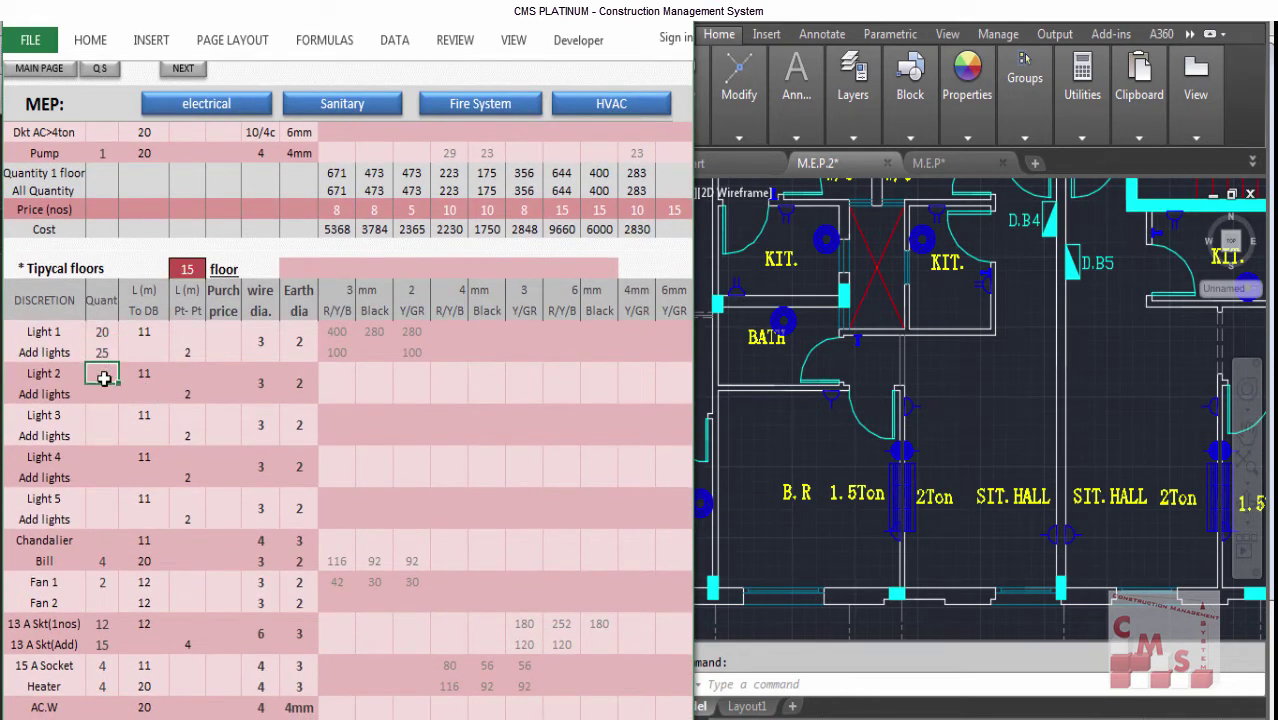
click(99, 430)
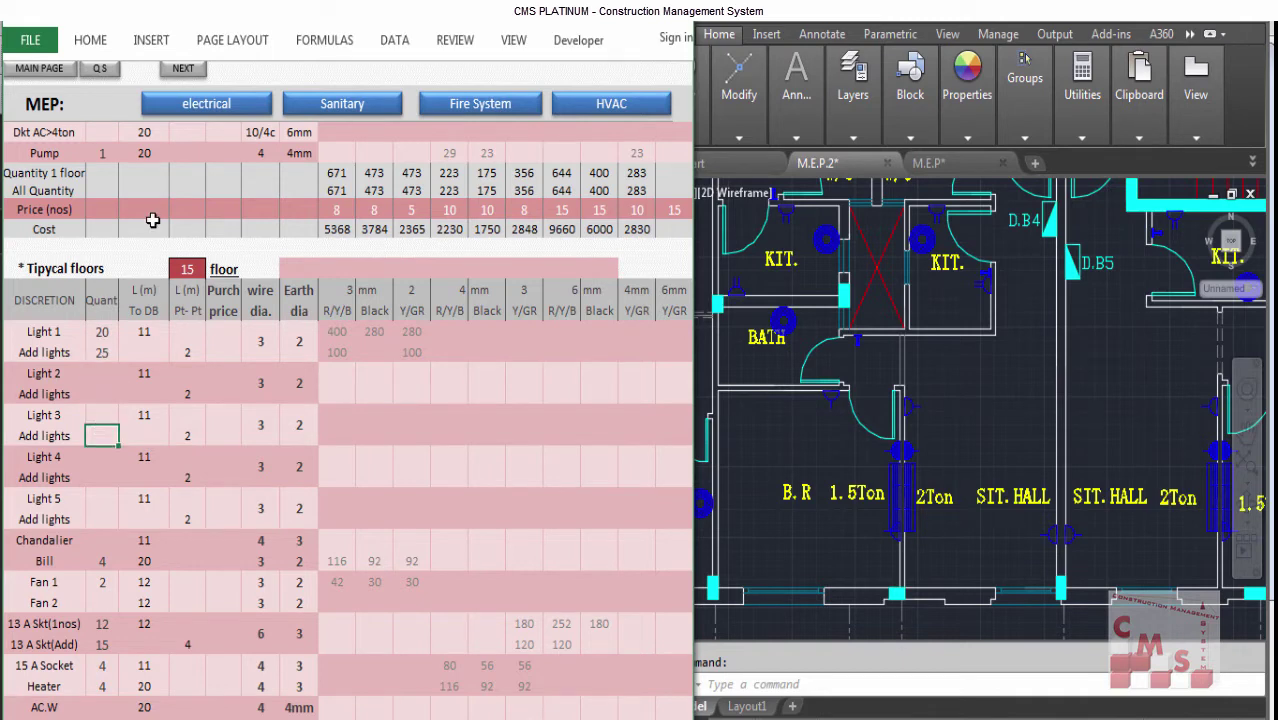
drag(151, 330, 155, 476)
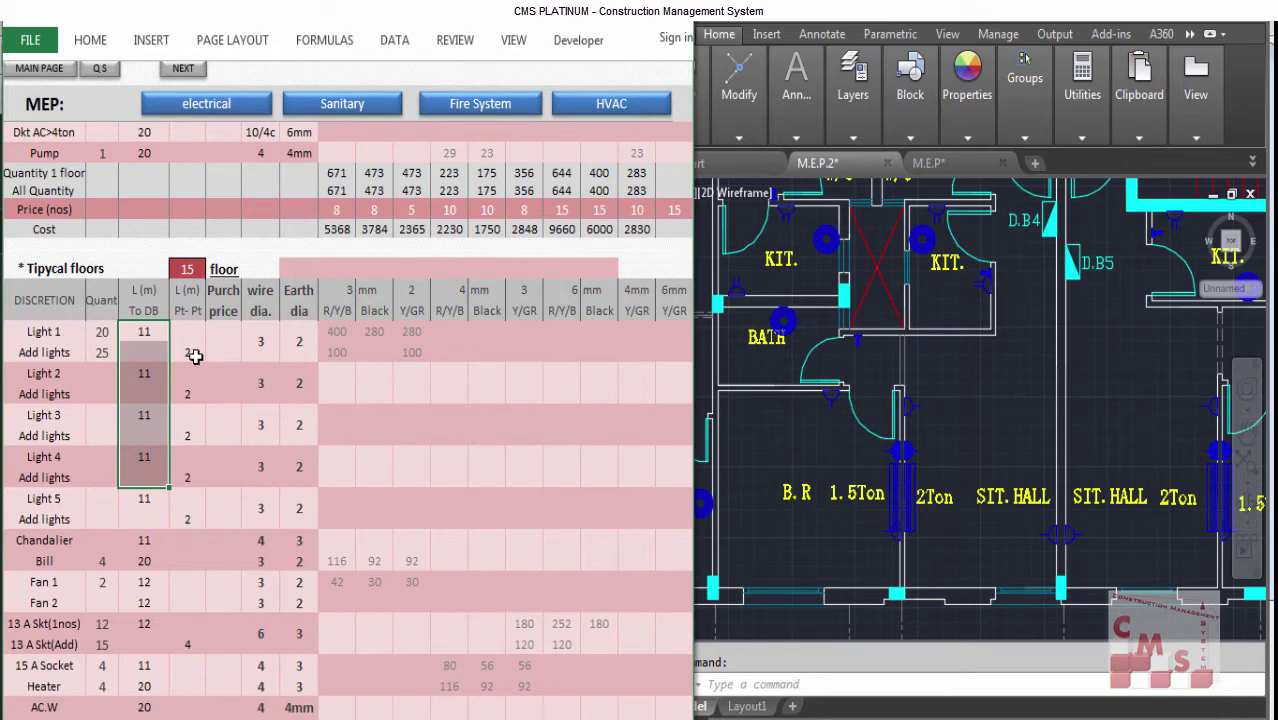
drag(185, 325, 183, 490)
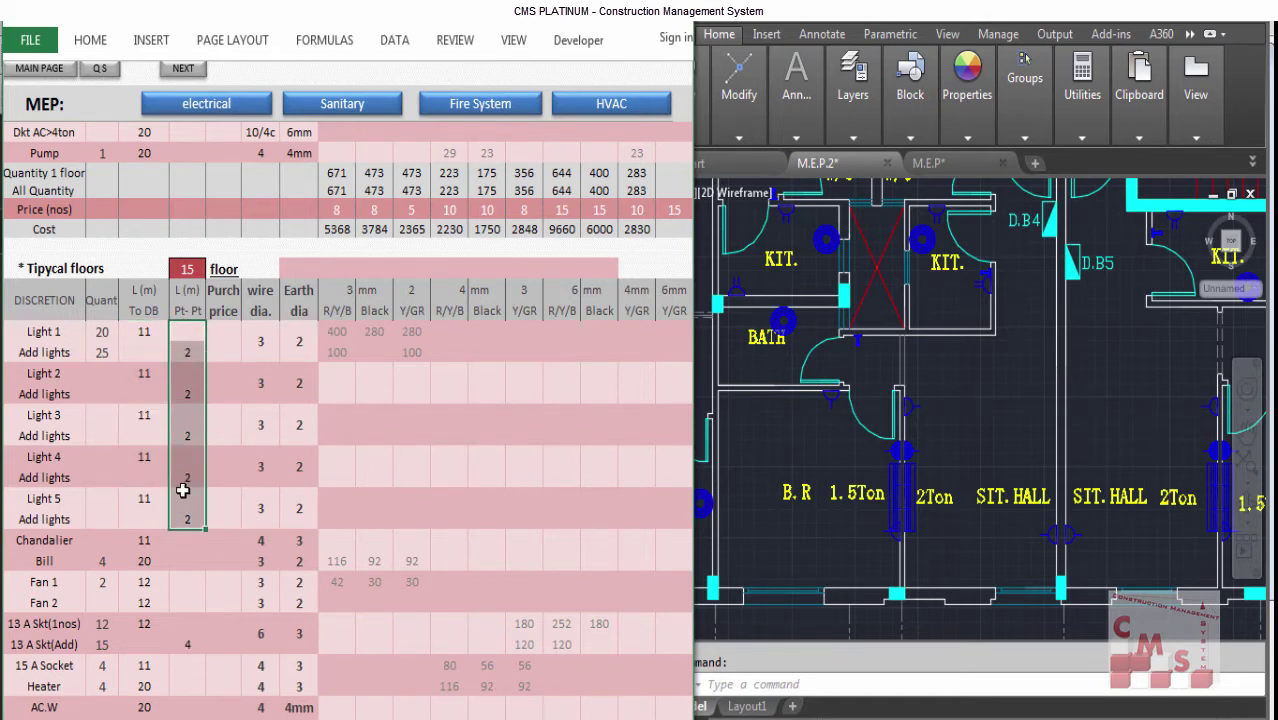
drag(190, 328, 186, 500)
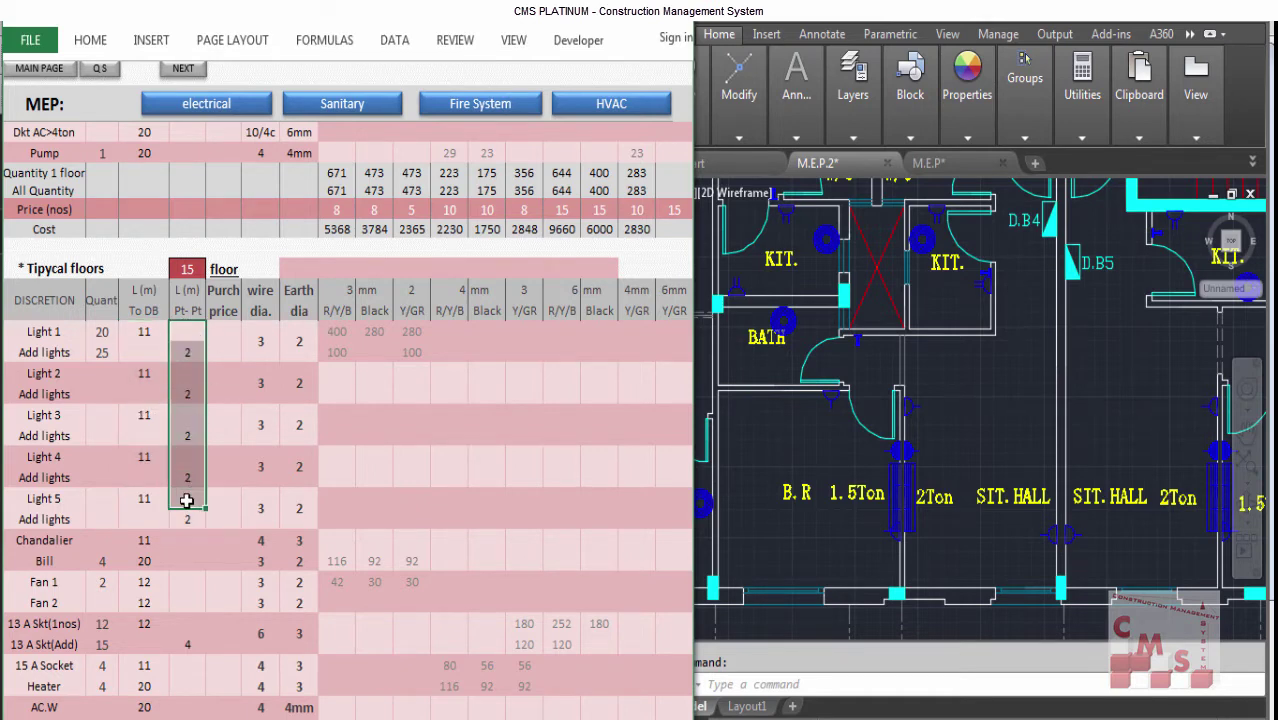
Review the typical floors' quantities for the fans, 13 A sockets, AC units and pump, together with the light rows.
scroll(177, 508, down, 3)
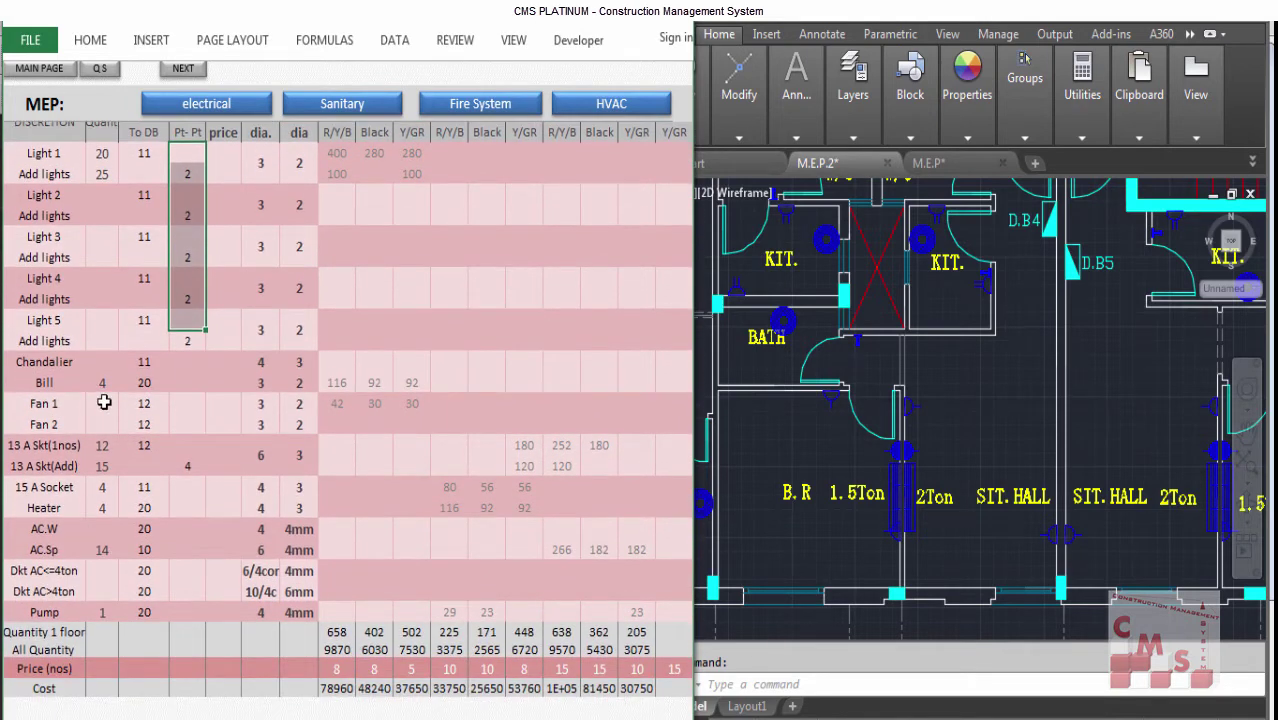
click(103, 405)
drag(103, 445, 100, 466)
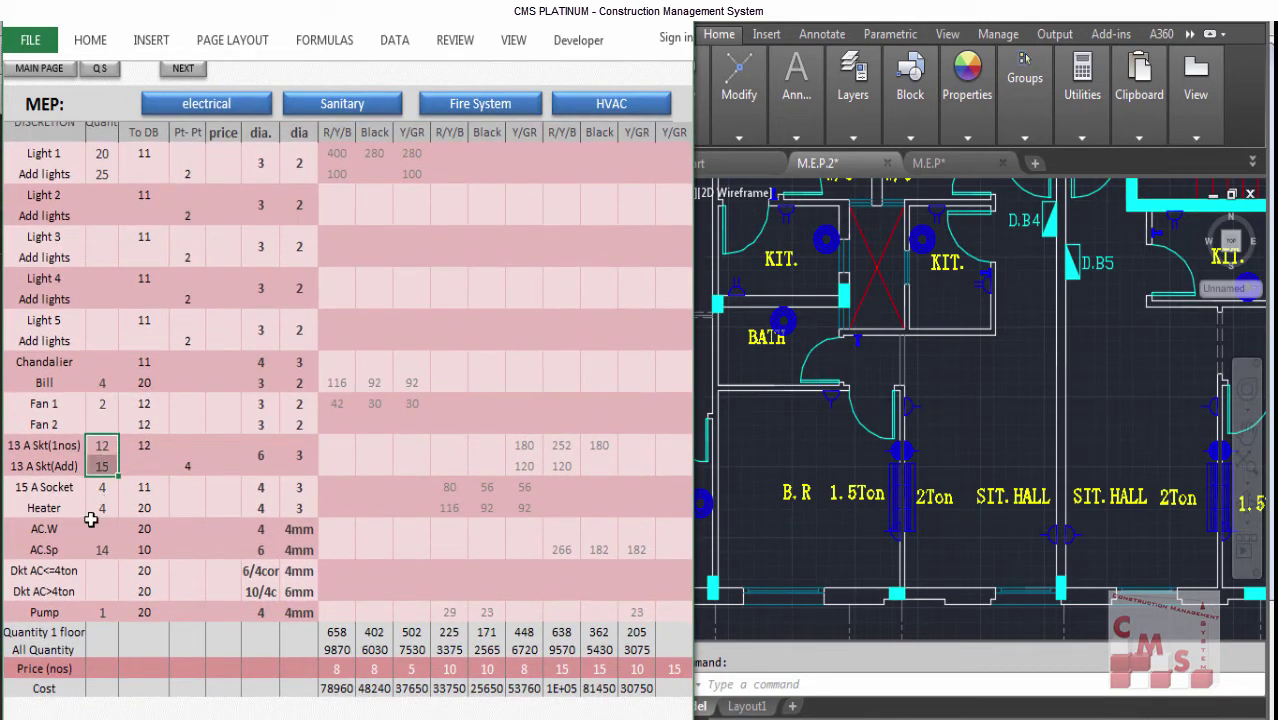
drag(94, 528, 93, 573)
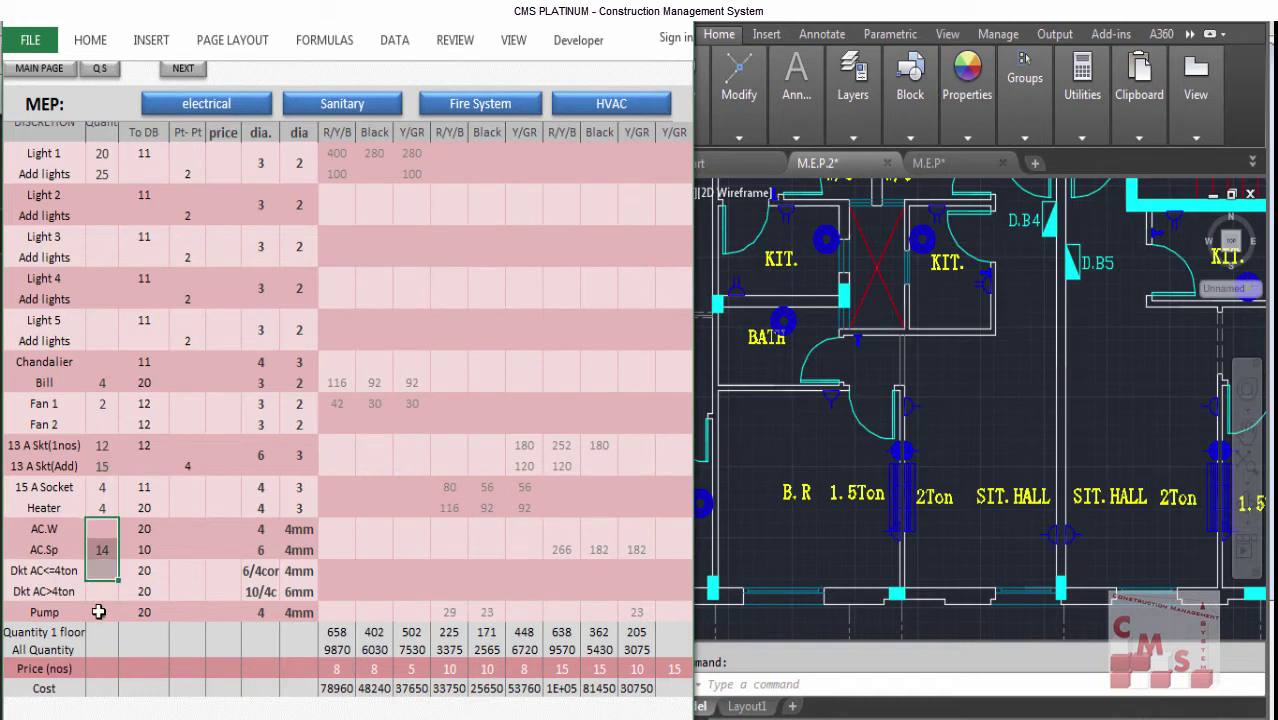
scroll(99, 612, up, 1)
drag(186, 215, 100, 340)
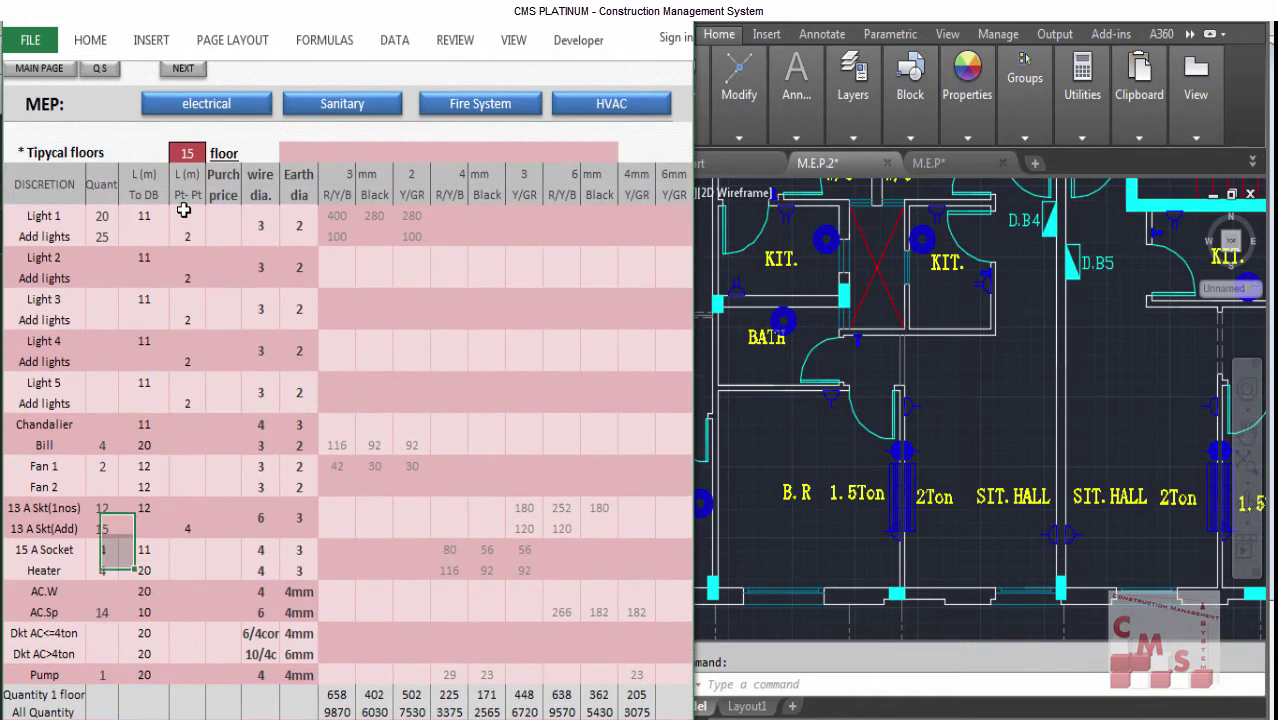
drag(119, 429, 106, 676)
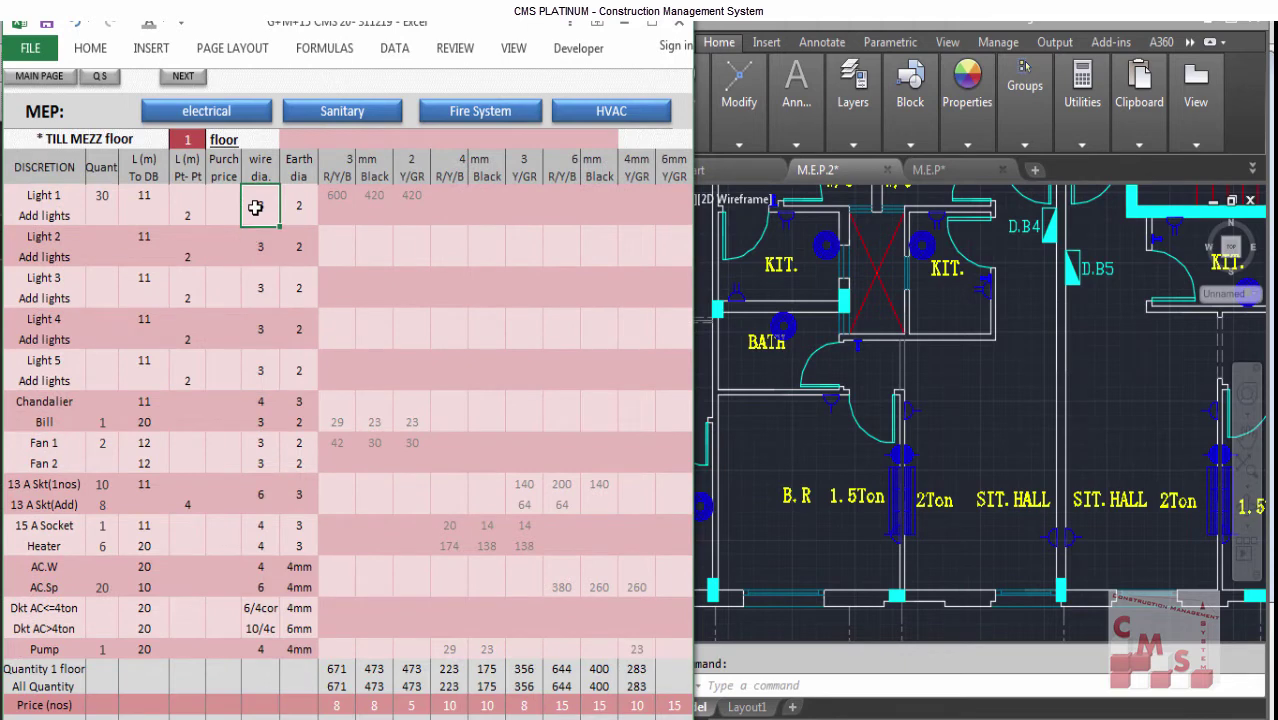
Review the TILL MEZZ wire and earth diameters for the light rows, chandelier and Fan 1.
drag(257, 205, 256, 368)
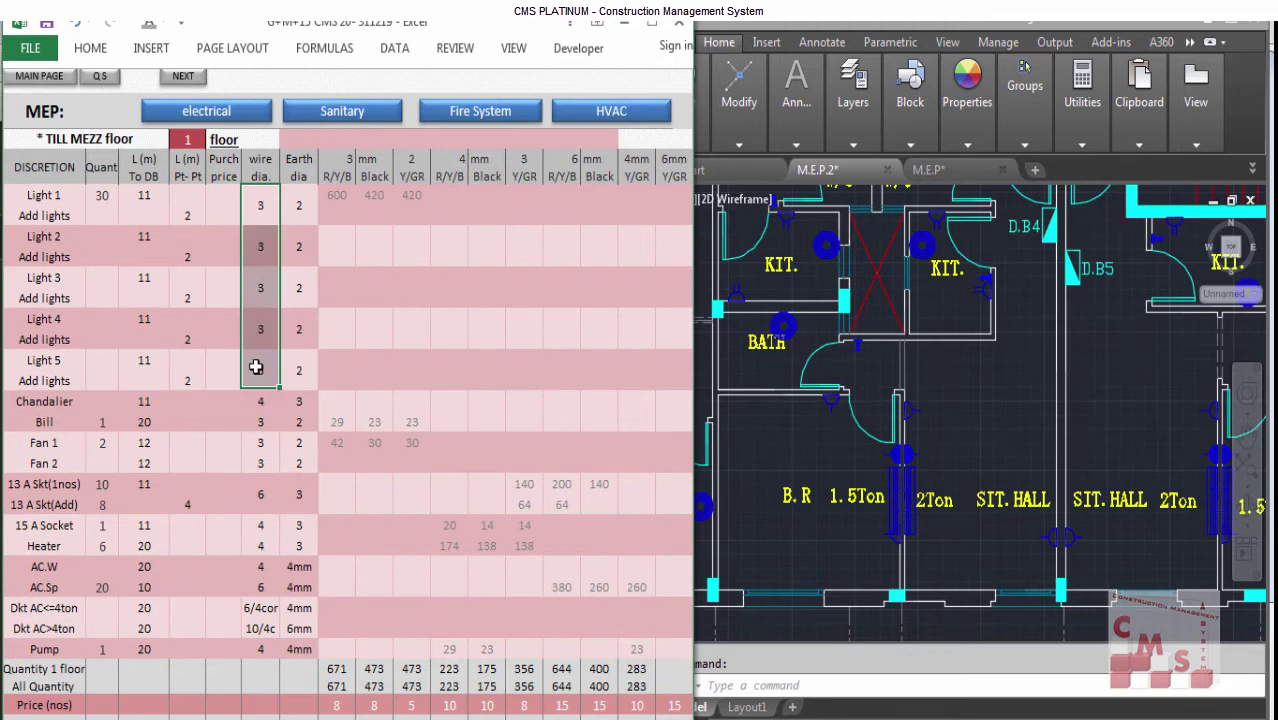
click(261, 207)
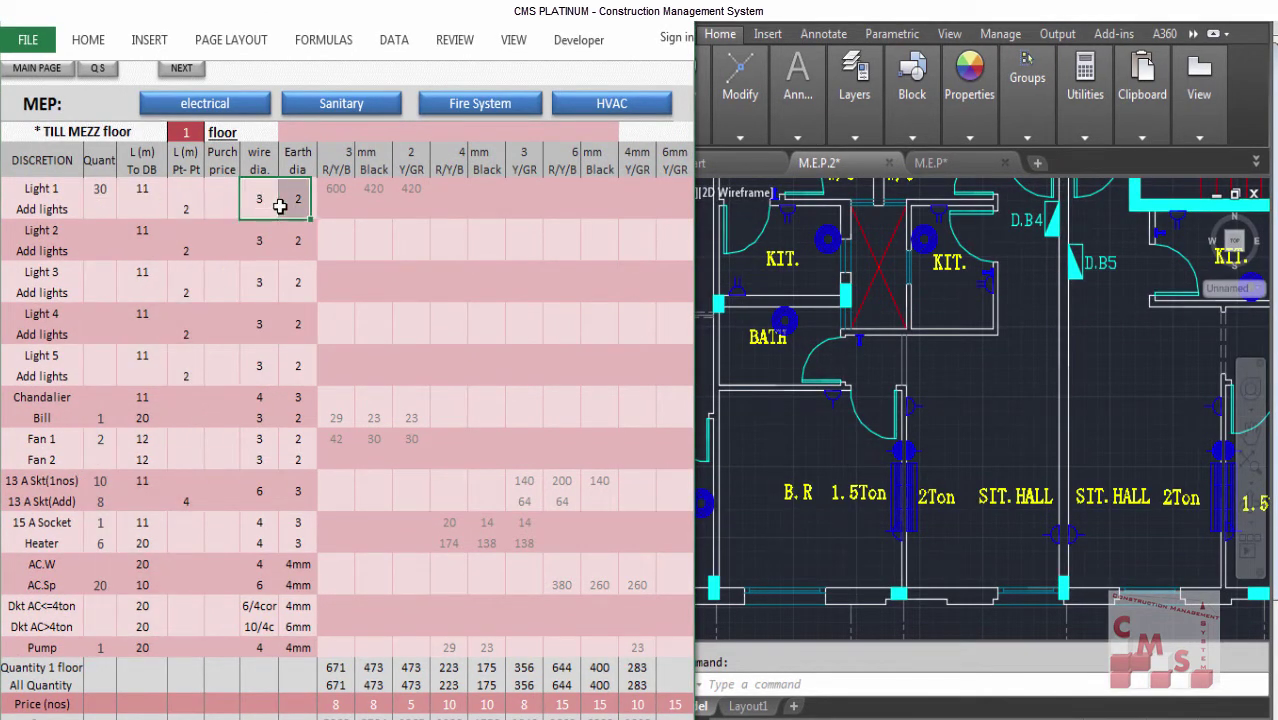
click(297, 205)
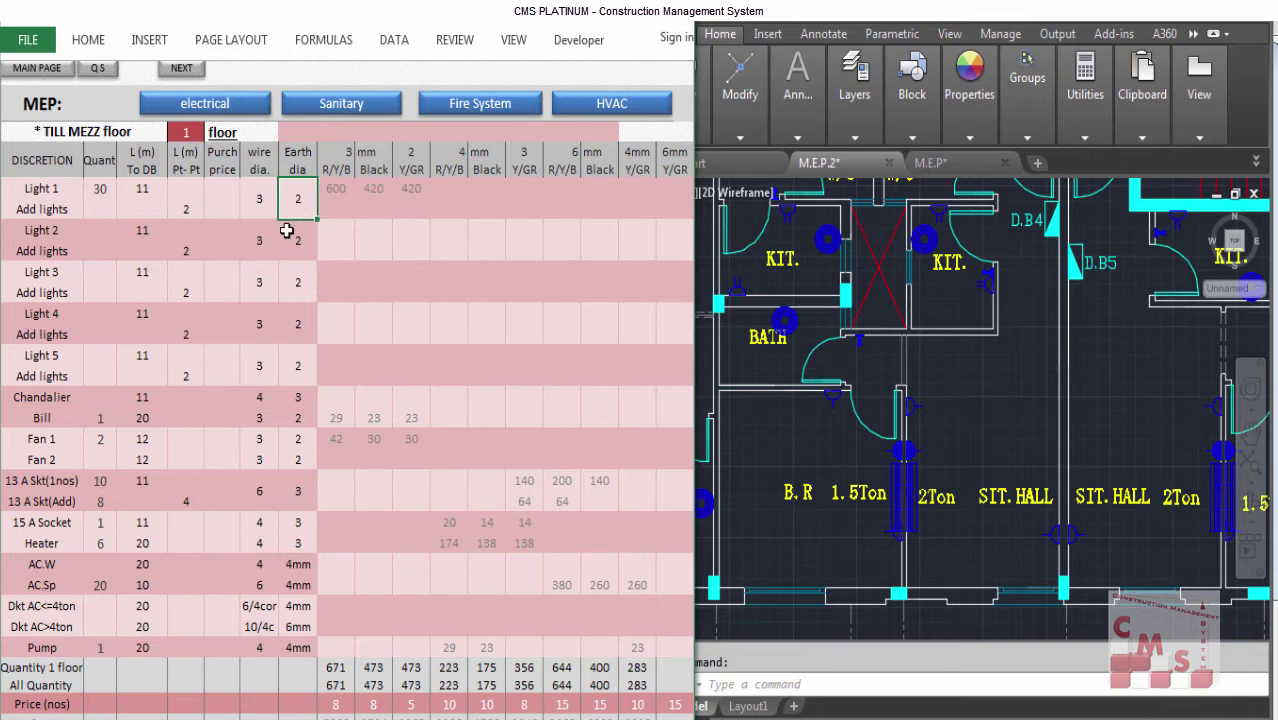
drag(259, 240, 245, 400)
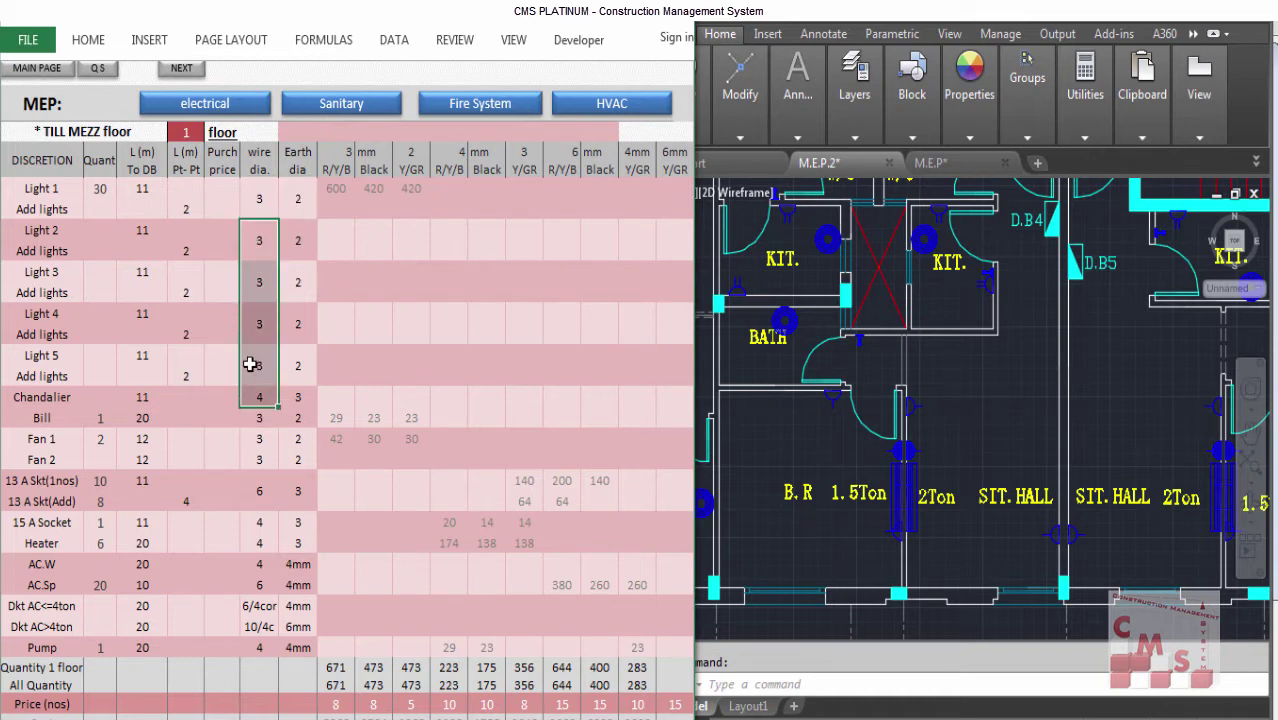
click(261, 437)
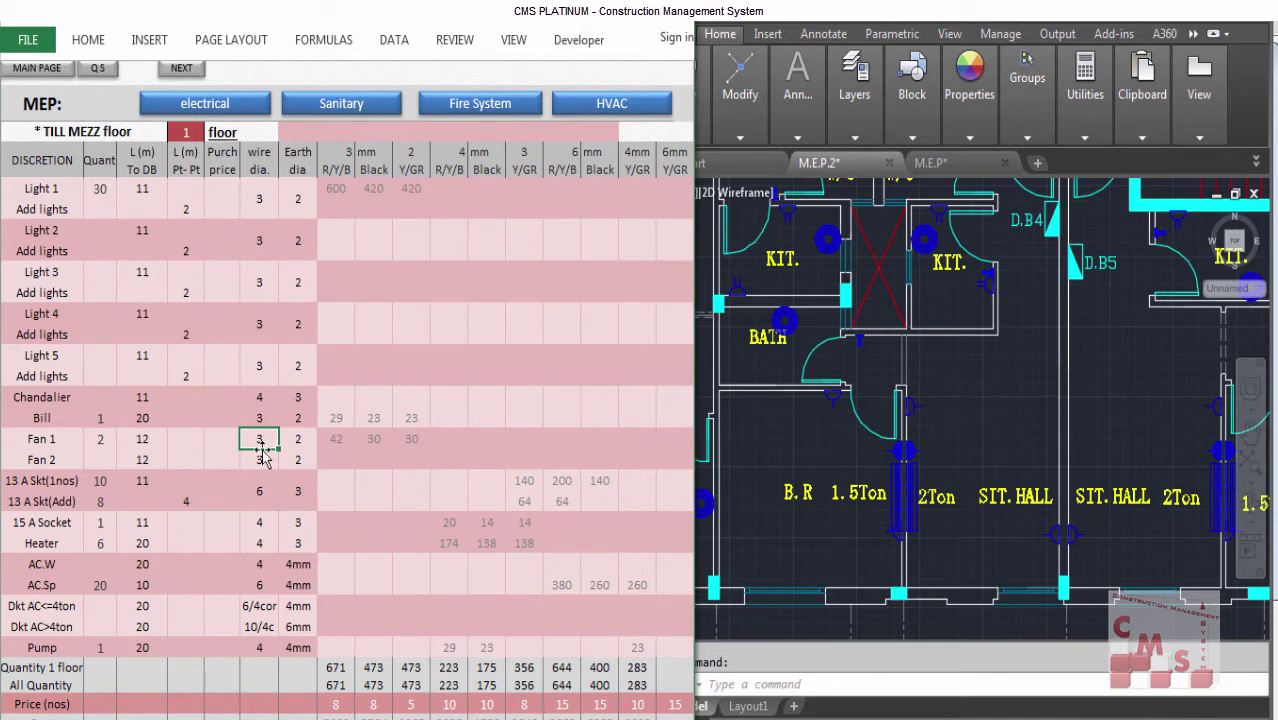
Review the TILL MEZZ wire and earth diameters for the 13 A sockets and the wire diameters from Heater to AC.Sp.
click(256, 492)
text(6)
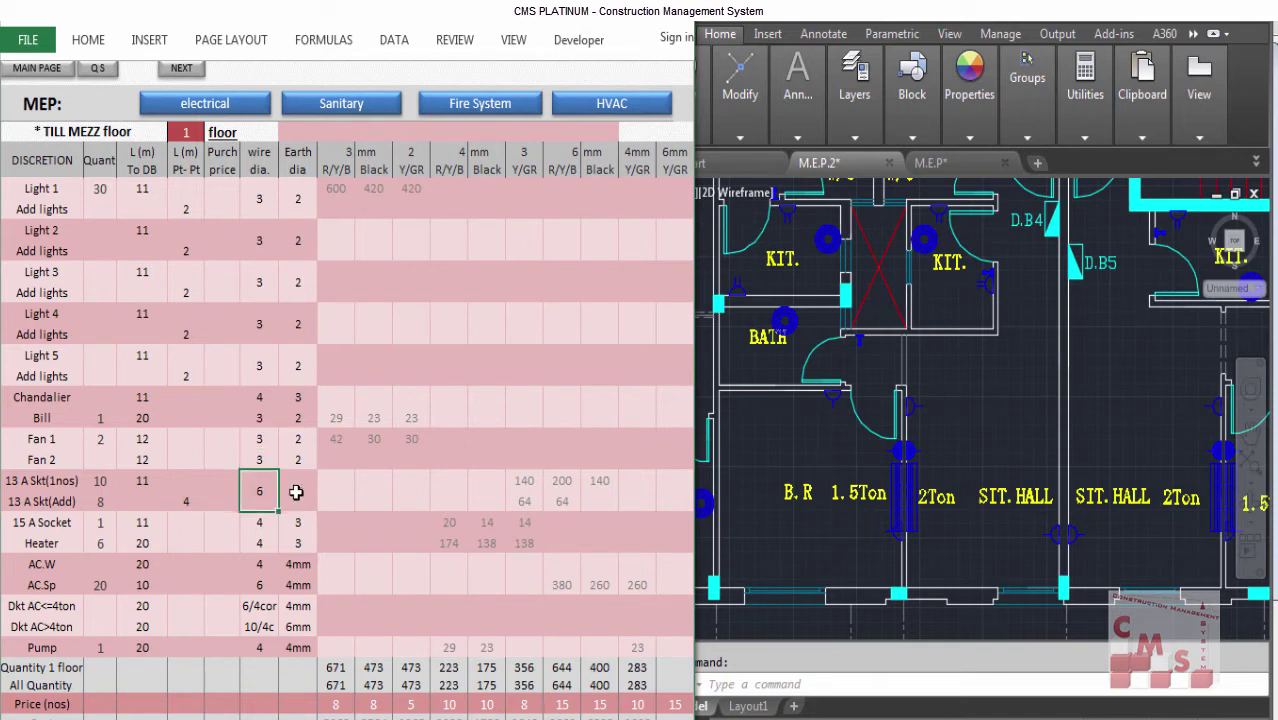
click(294, 489)
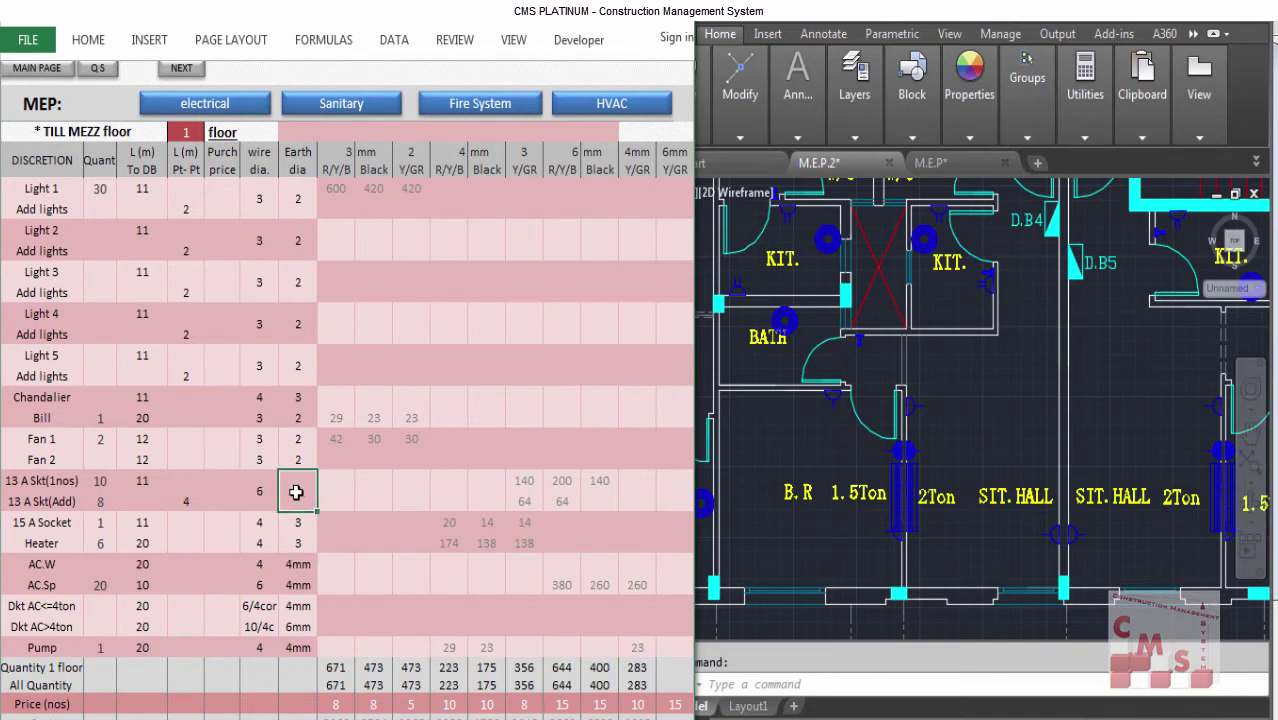
click(258, 547)
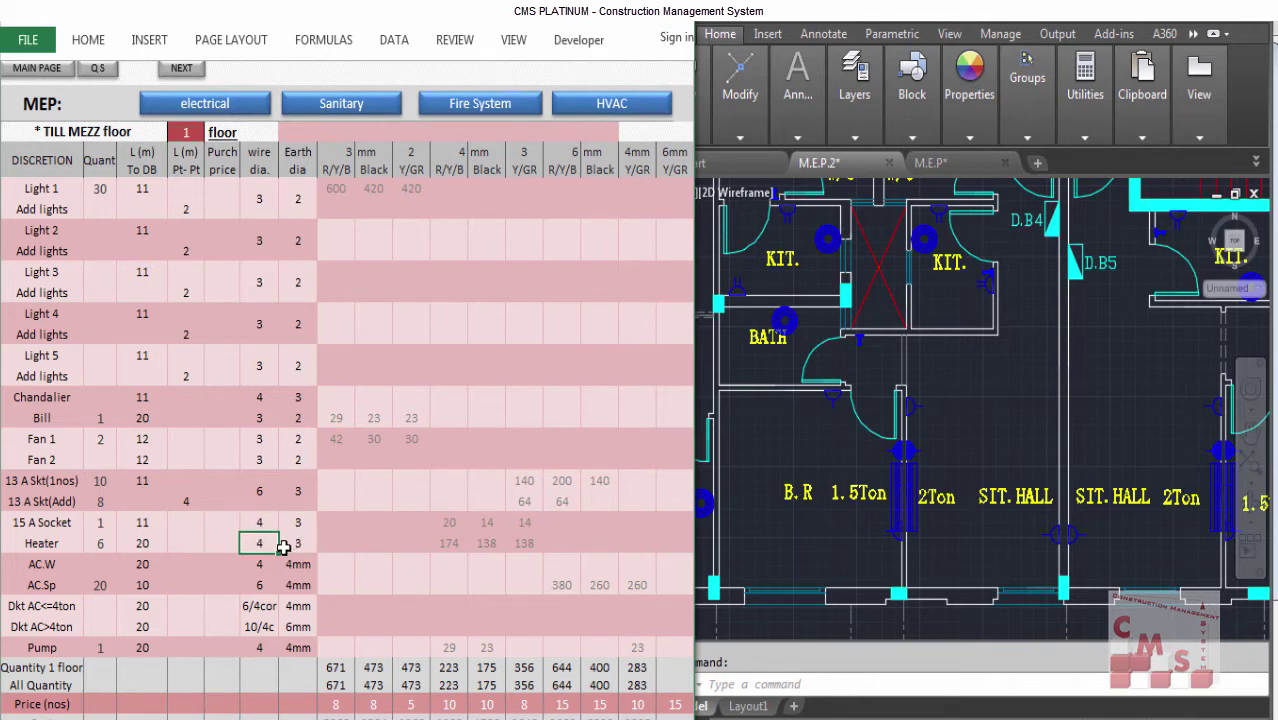
shift+click(260, 582)
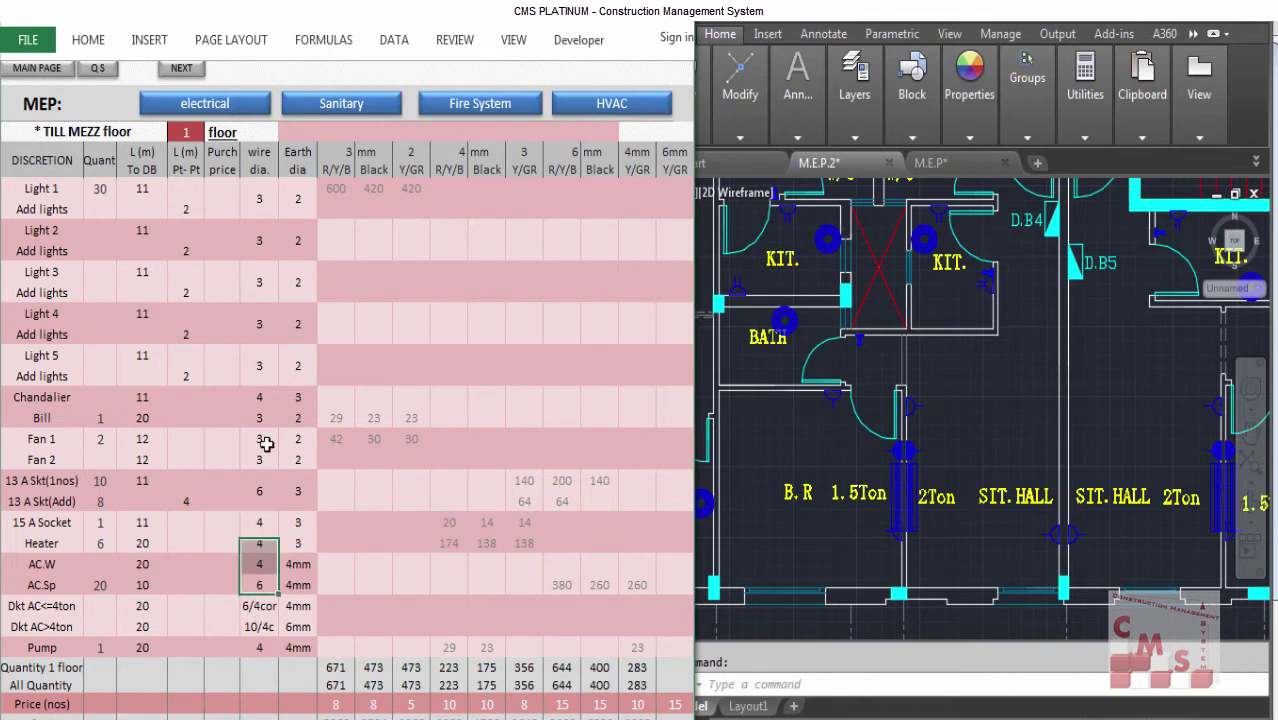
Select the TILL MEZZ wire and earth diameter cells from Light 1 to the 13 A sockets, and open Load-2.pdf in Adobe Acrobat.
drag(266, 444, 309, 495)
click(277, 205)
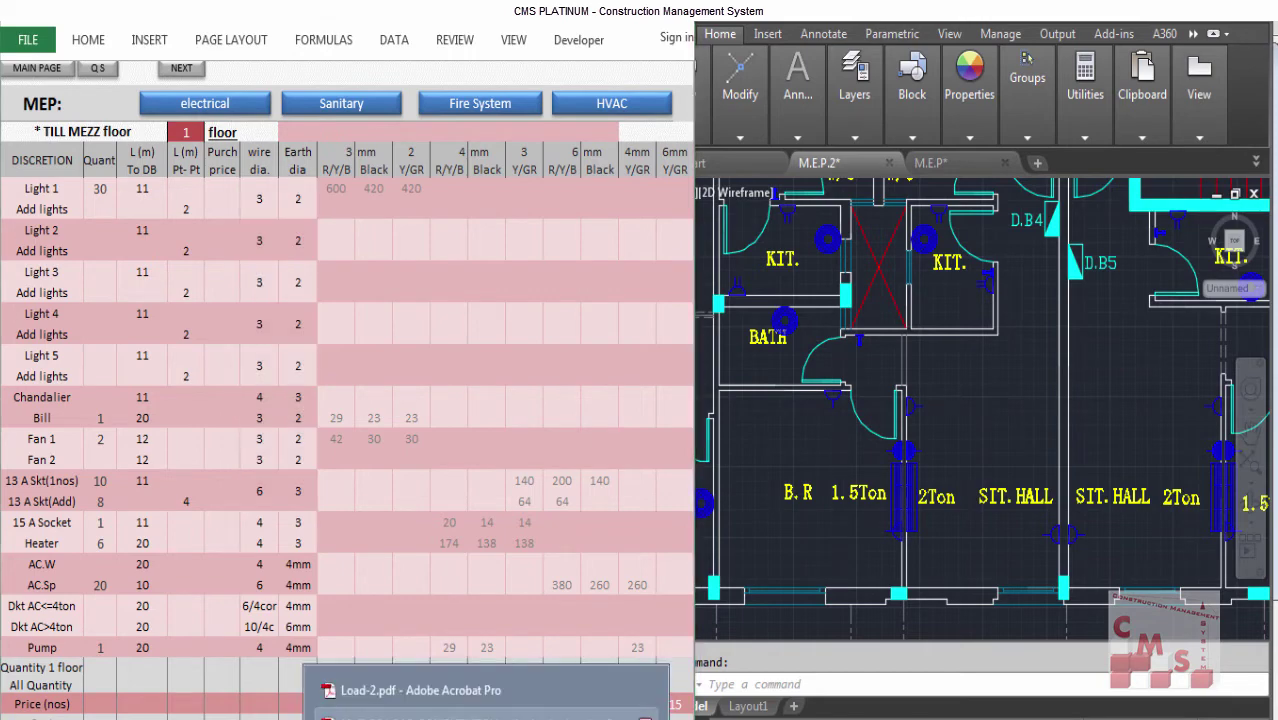
click(420, 690)
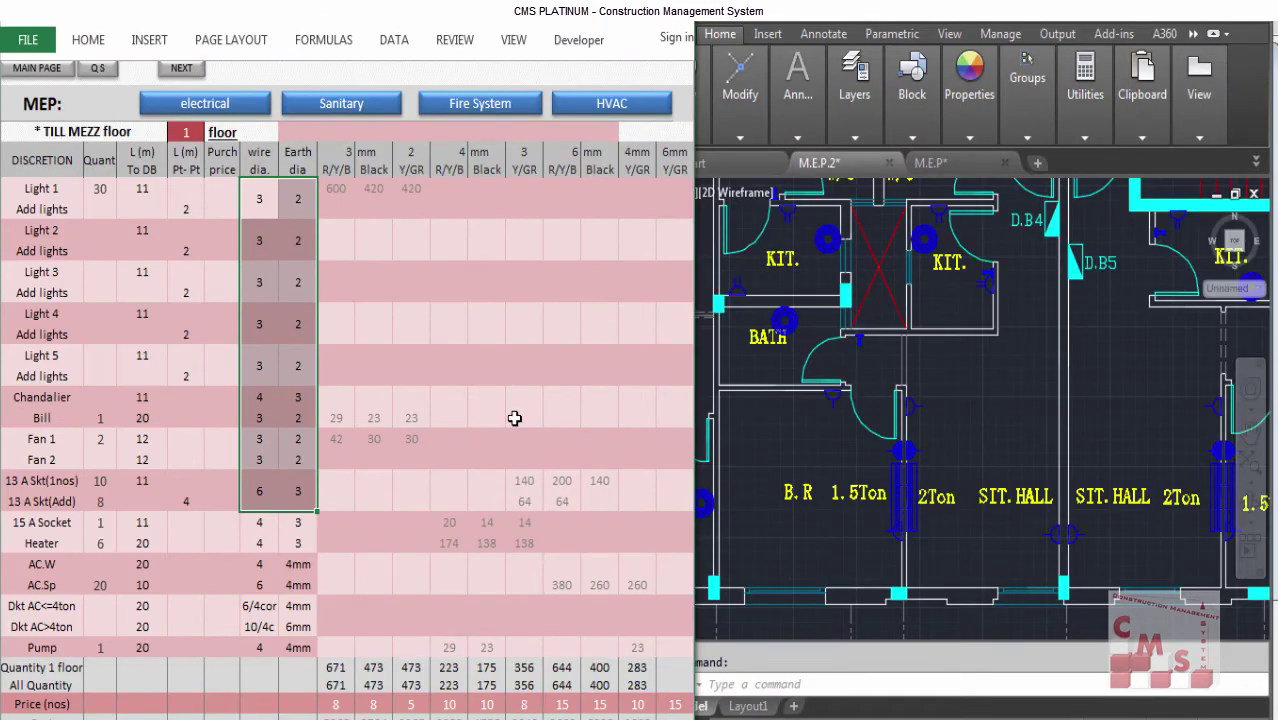
Enlarge the spreadsheet window and review the wire size headings and the TILL MEZZ one-floor wire quantities.
click(658, 20)
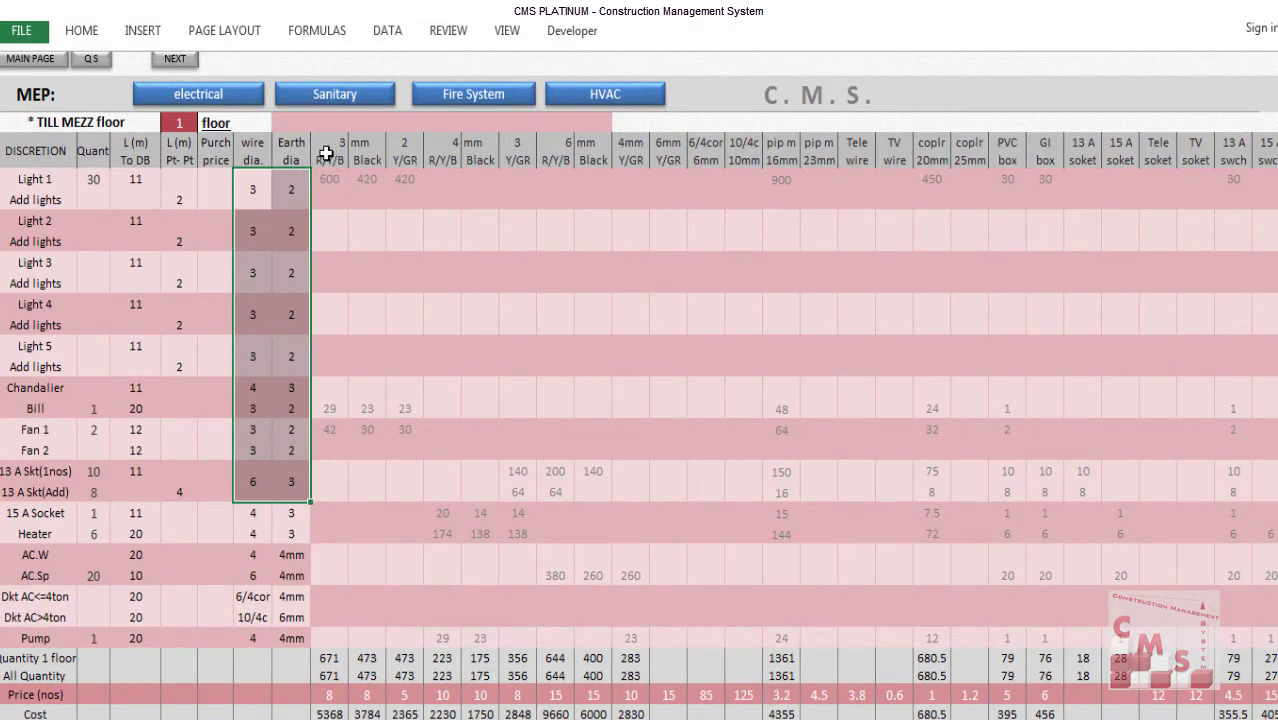
drag(322, 147, 645, 140)
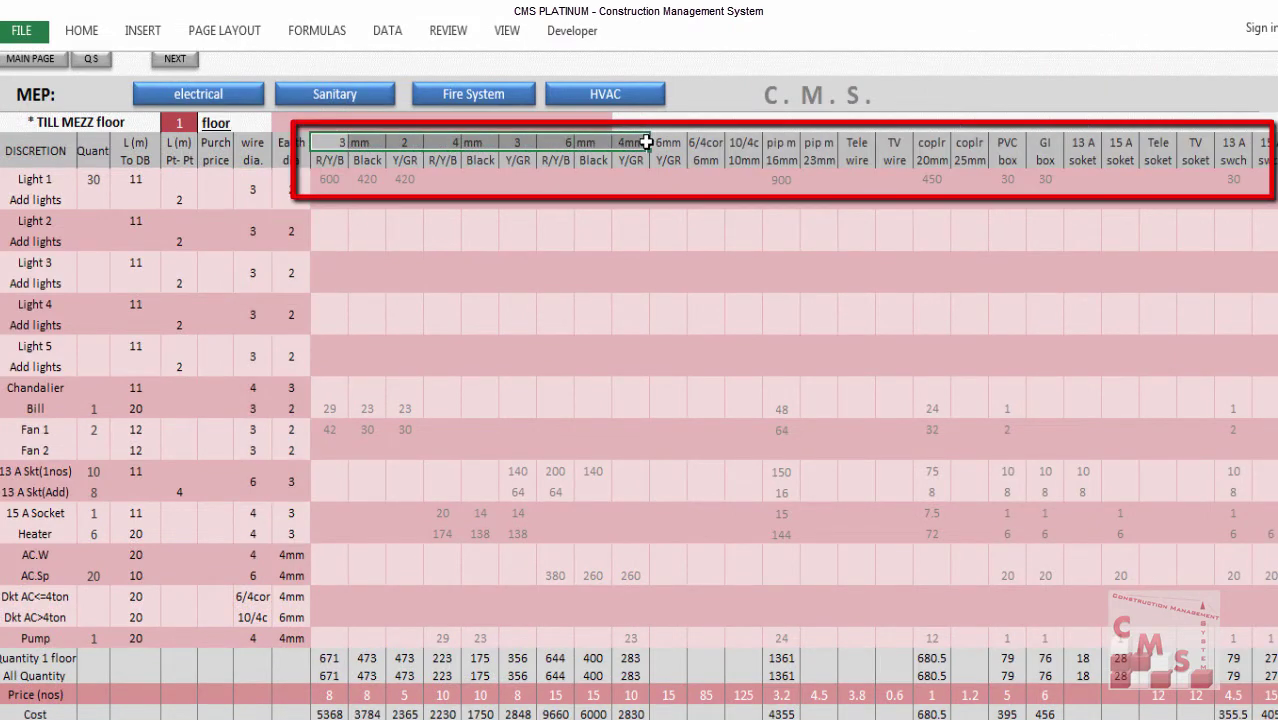
drag(323, 657, 645, 665)
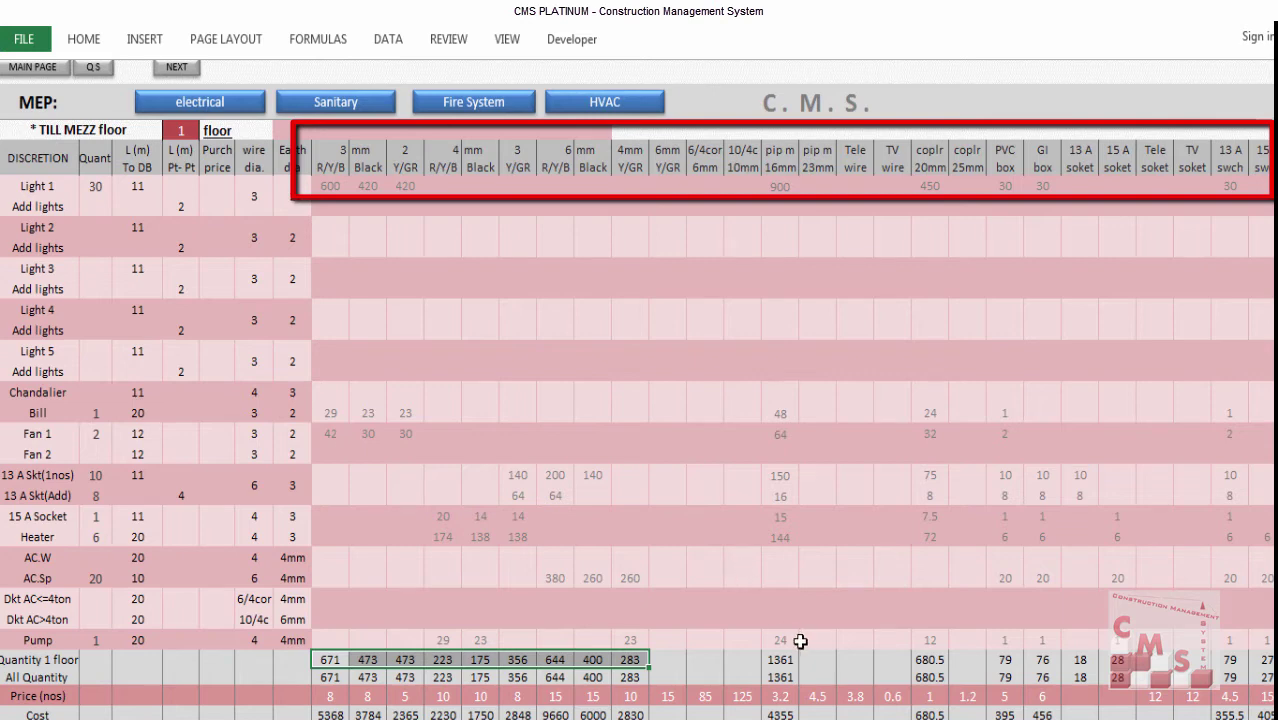
Review the TILL MEZZ 20 mm coupler quantity and the PVC box, socket, switch and isolator column headings.
click(932, 661)
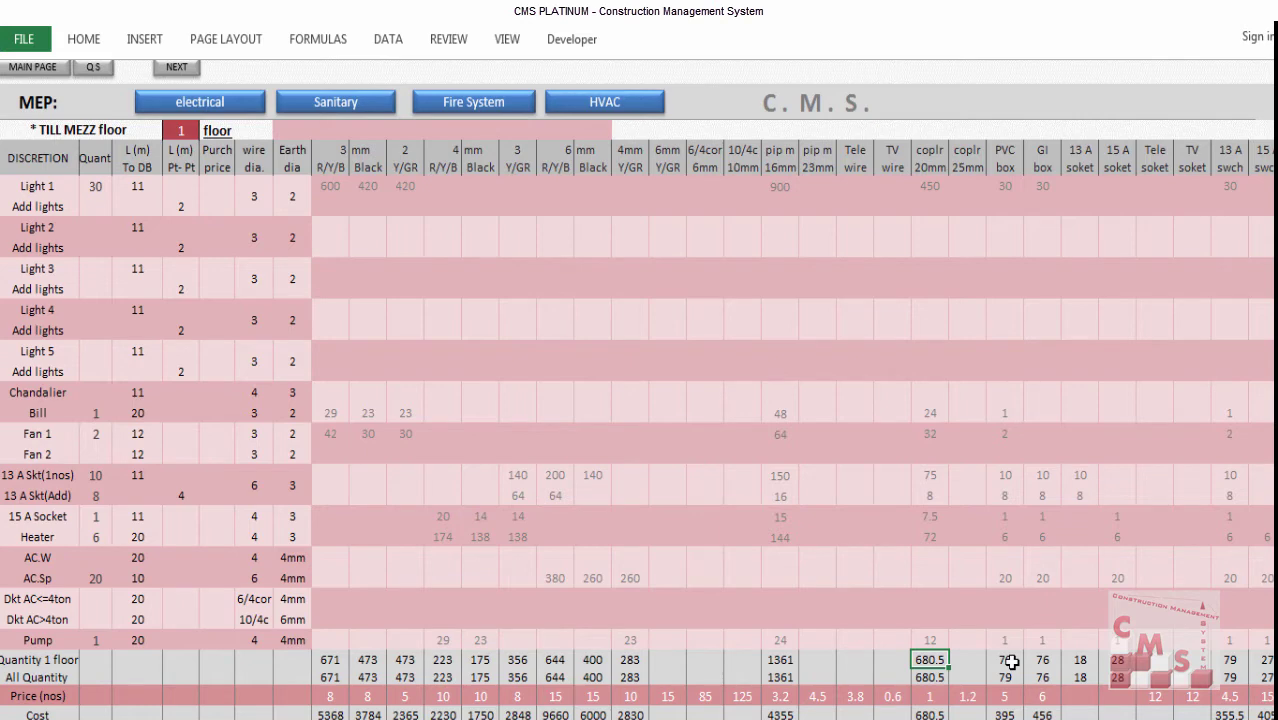
click(1008, 152)
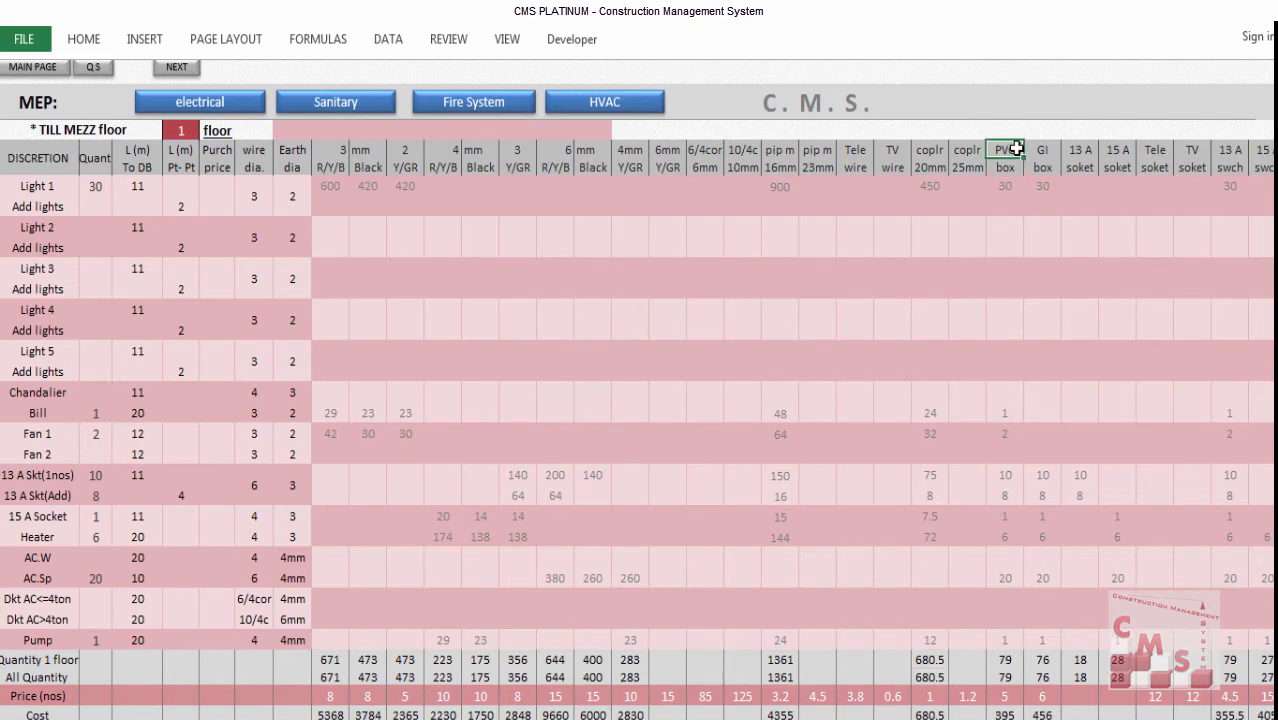
scroll(1038, 157, down, 1)
drag(966, 148, 1210, 152)
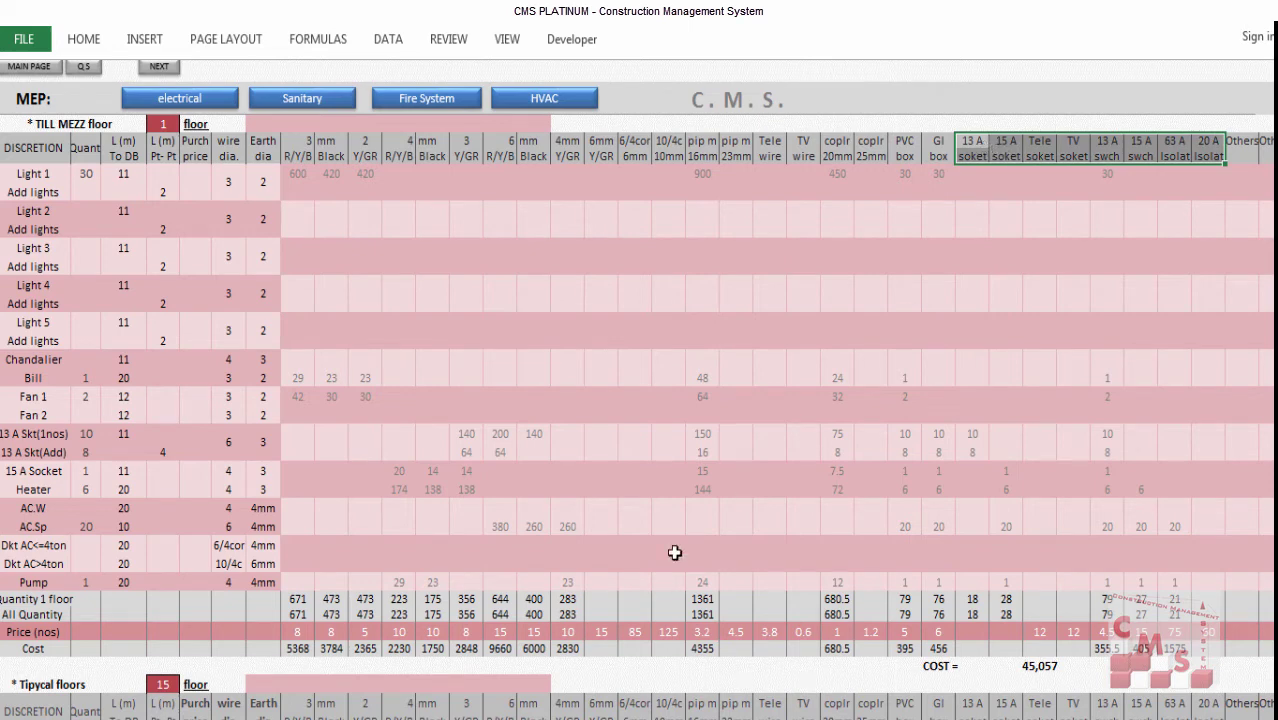
Review the TILL MEZZ one-floor quantity, all quantity, price and cost rows across the material columns.
drag(297, 599, 1162, 591)
drag(289, 615, 1175, 611)
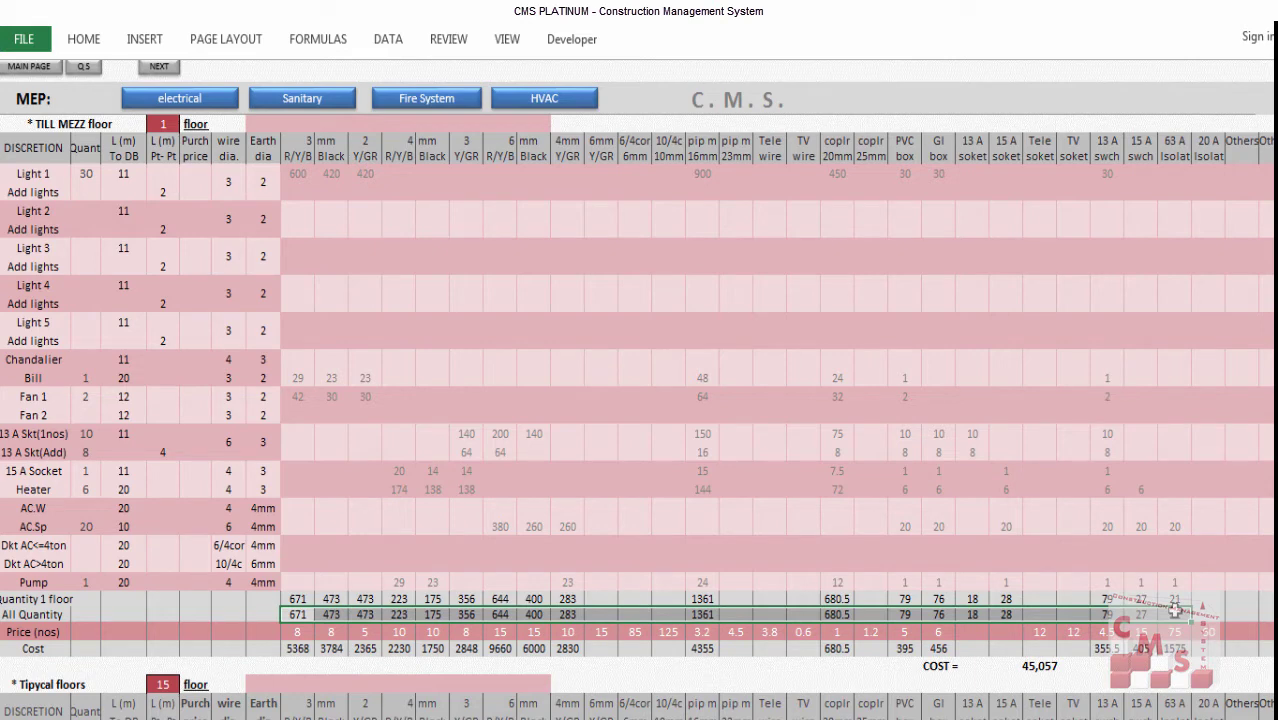
drag(296, 632, 600, 632)
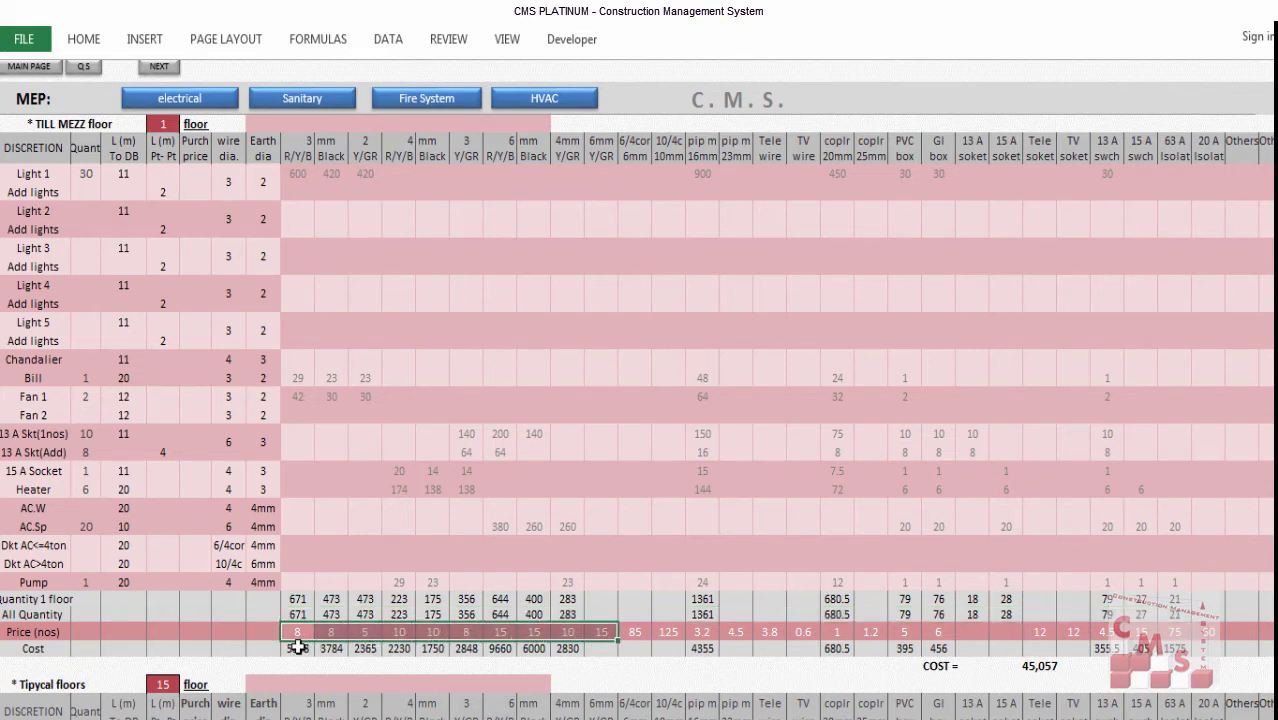
drag(296, 648, 982, 648)
Examine the typical floors' material quantities and costs, and the Distribution Boards section below them.
scroll(422, 508, down, 8)
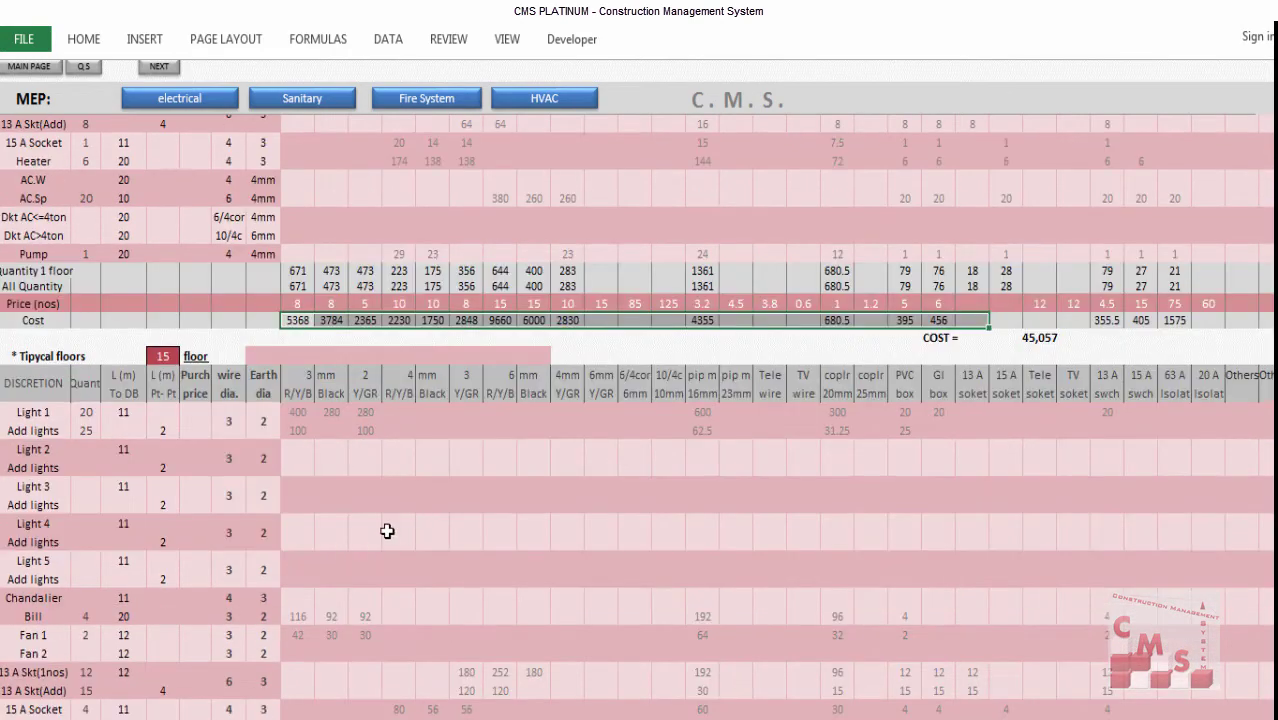
scroll(312, 547, down, 3)
scroll(314, 491, up, 1)
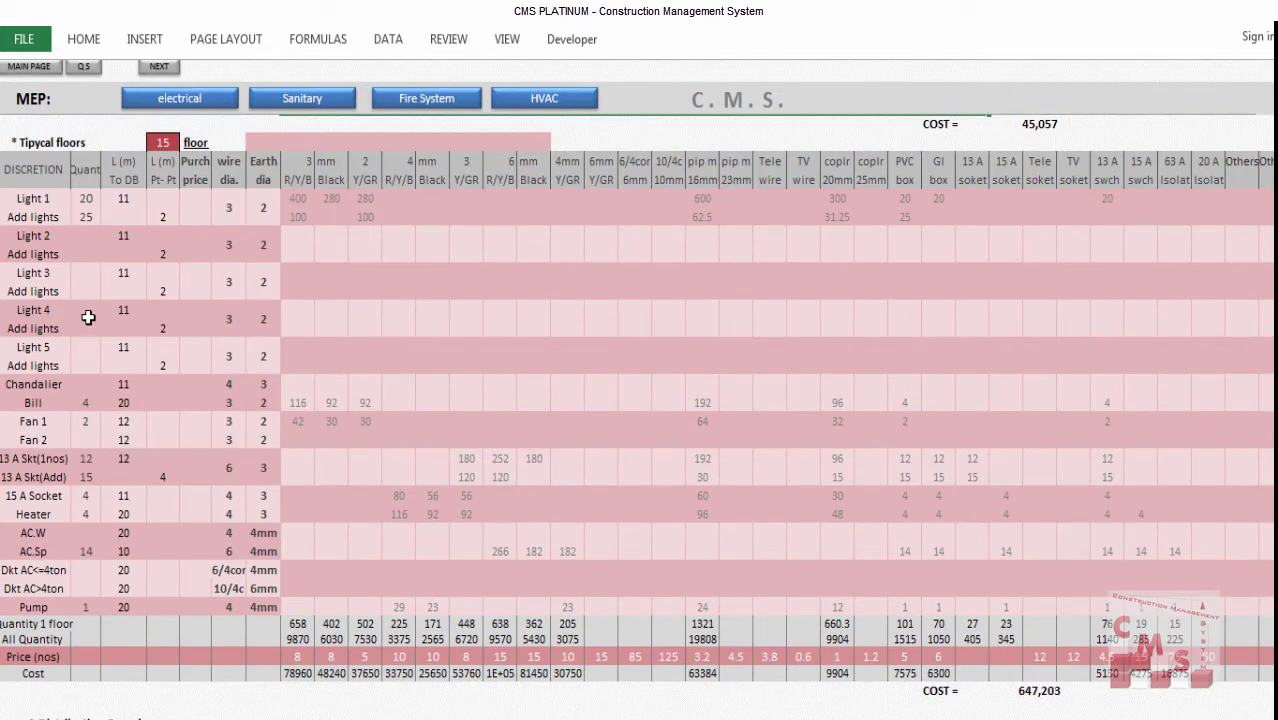
scroll(38, 523, down, 4)
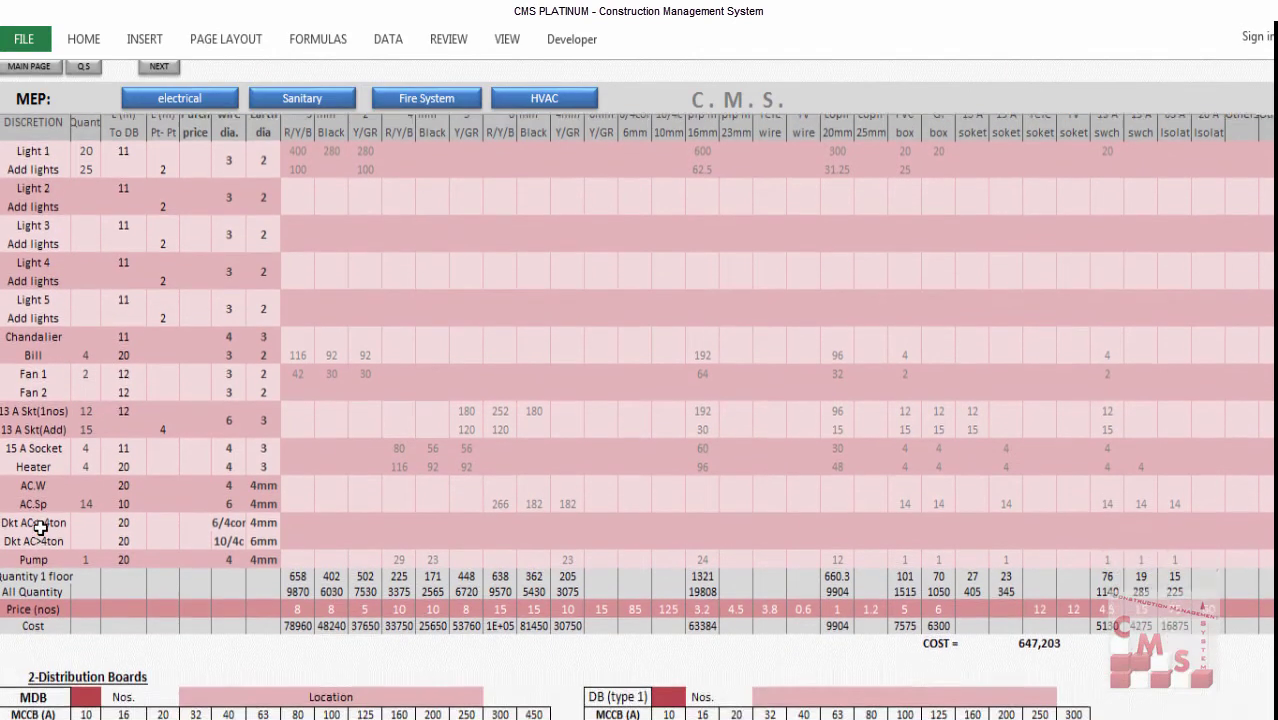
scroll(38, 523, down, 1)
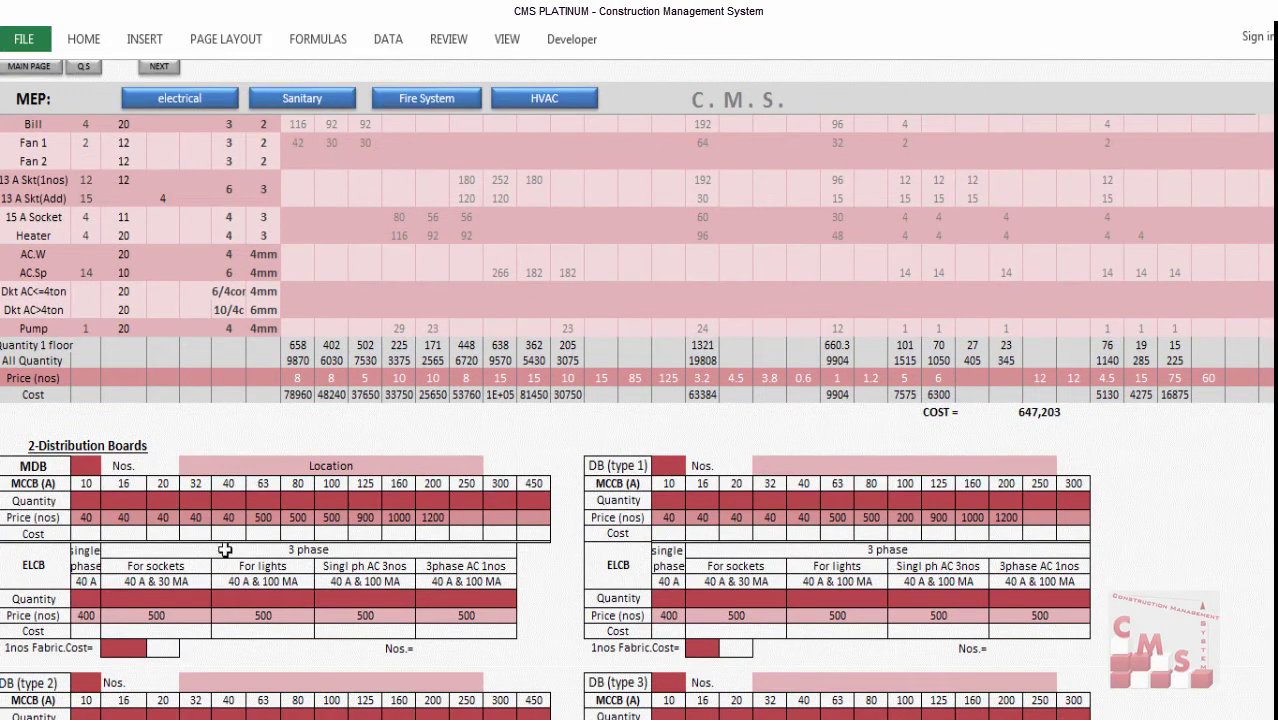
scroll(108, 523, down, 2)
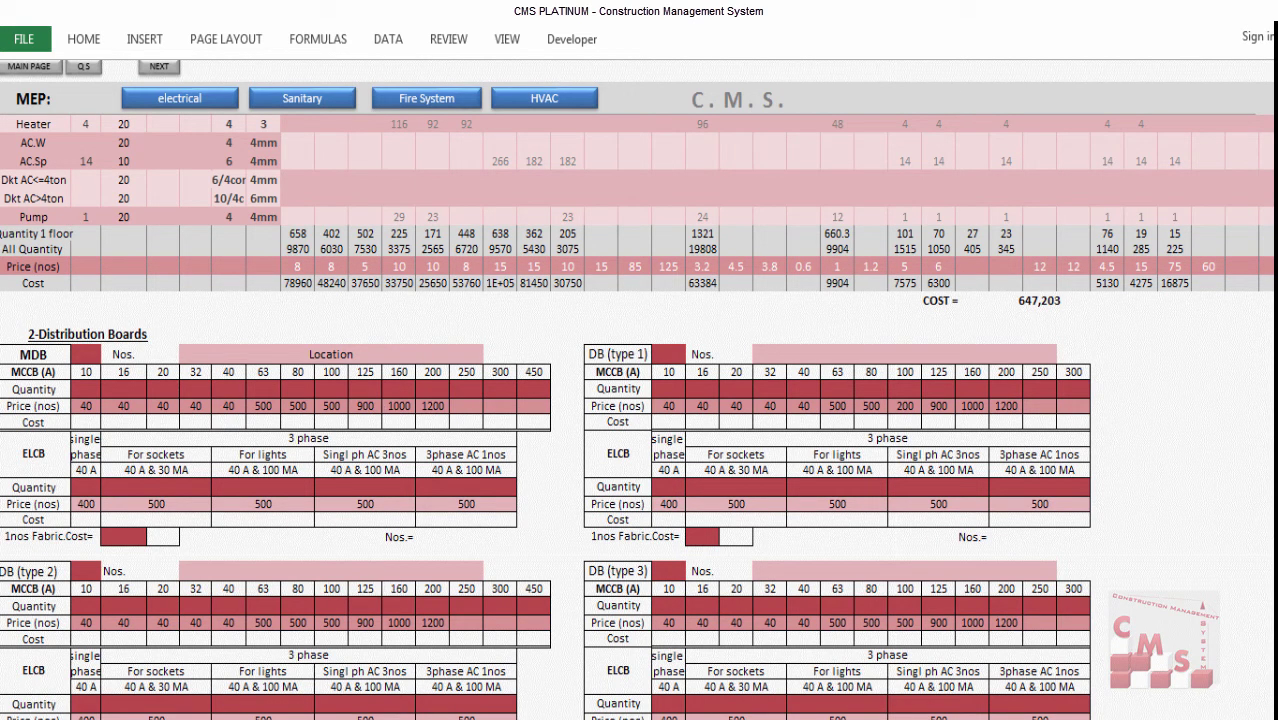
Switch to Adobe Acrobat and examine the A/C distribution board load schedules, enlarging the DB-A/C1 table to 150%.
click(390, 690)
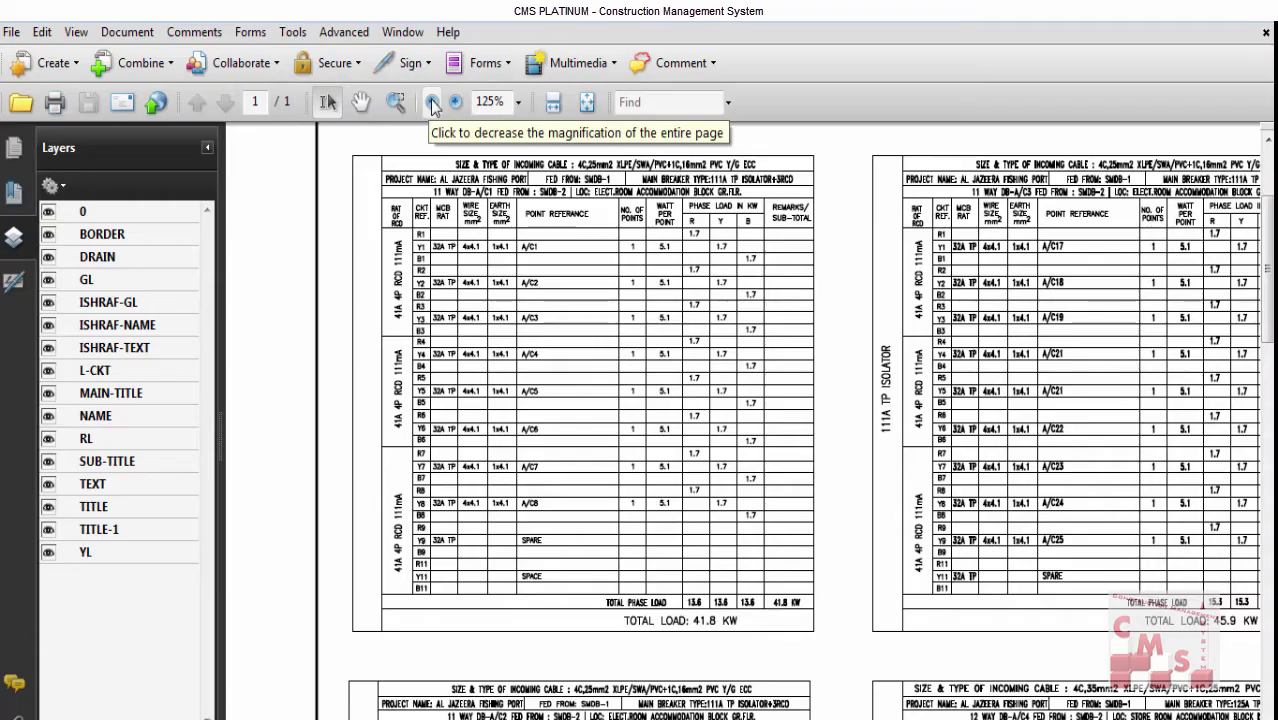
click(432, 102)
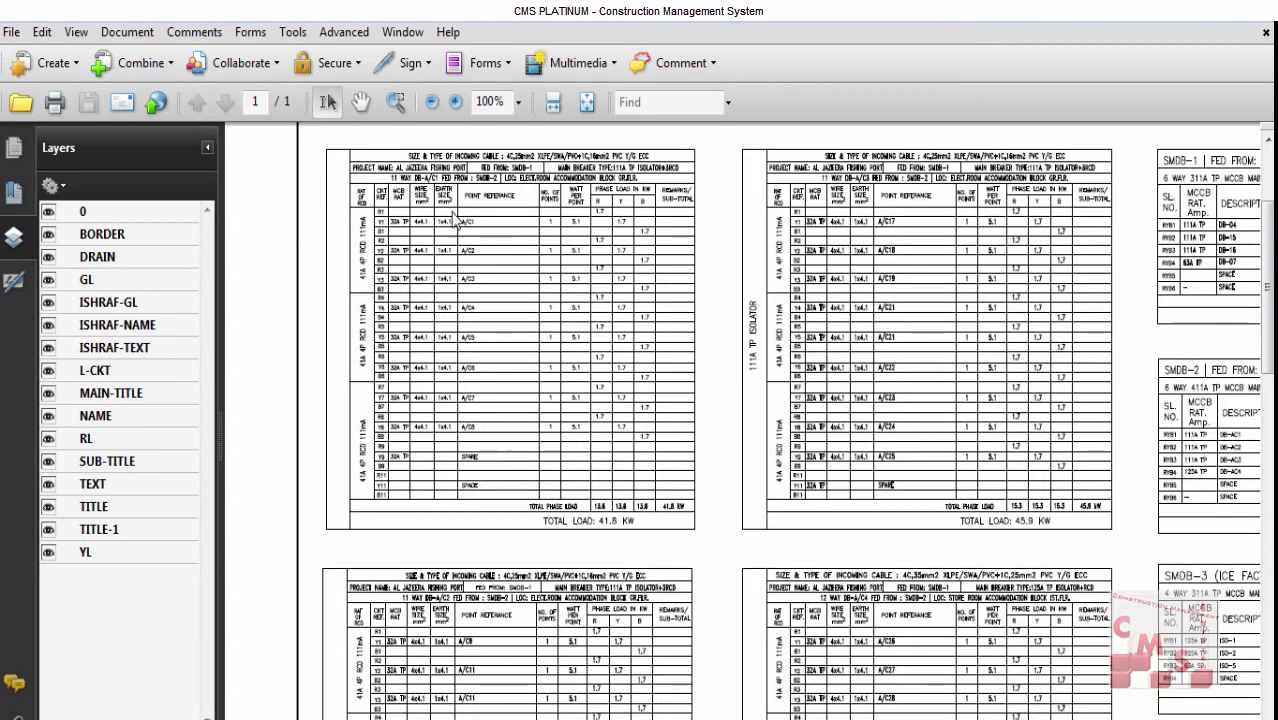
click(432, 102)
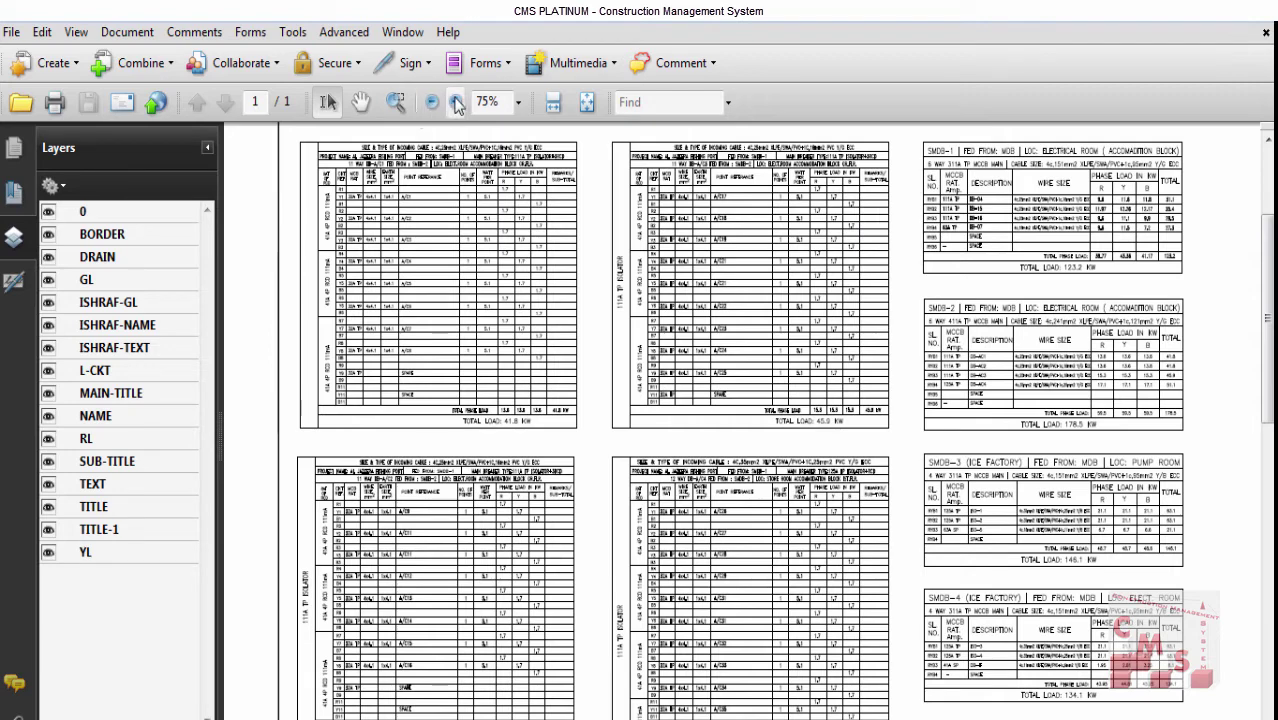
click(455, 104)
click(455, 104)
click(456, 104)
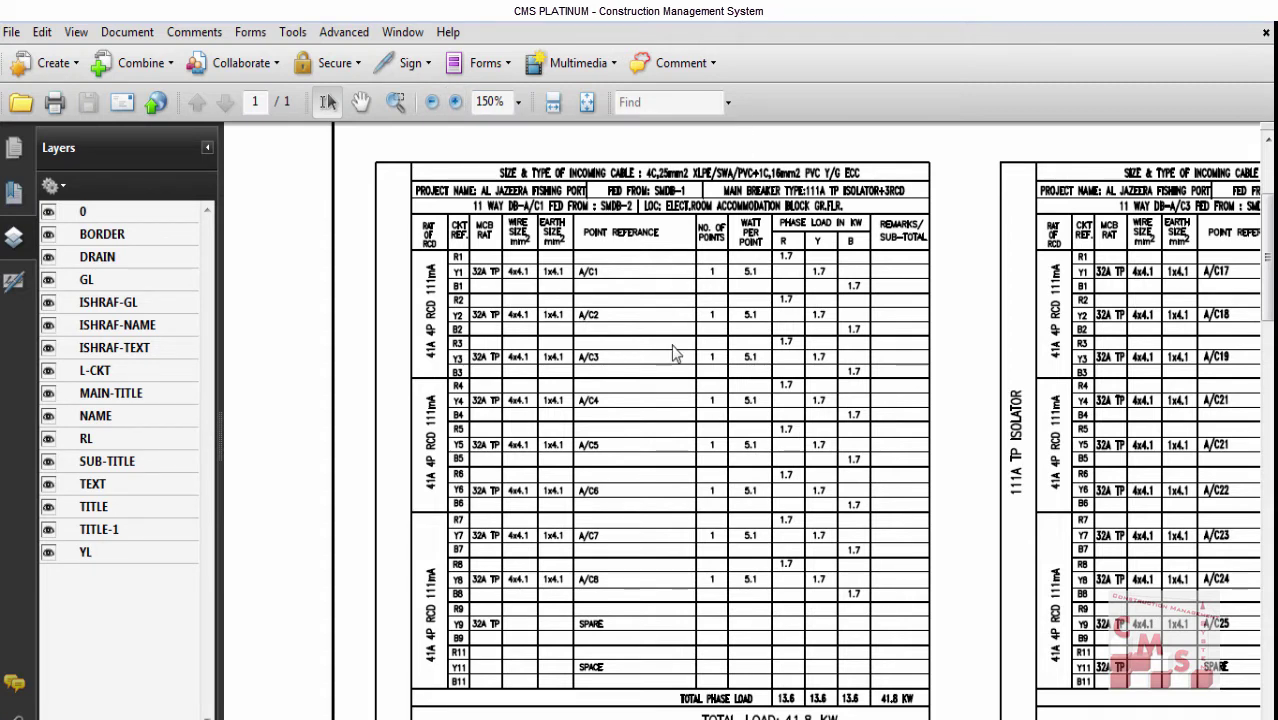
Examine the RCCB ratings, MCB sizes and cable sizes in the DB1 lighting load distribution schedule of the mosque.
key(ctrl+equal)
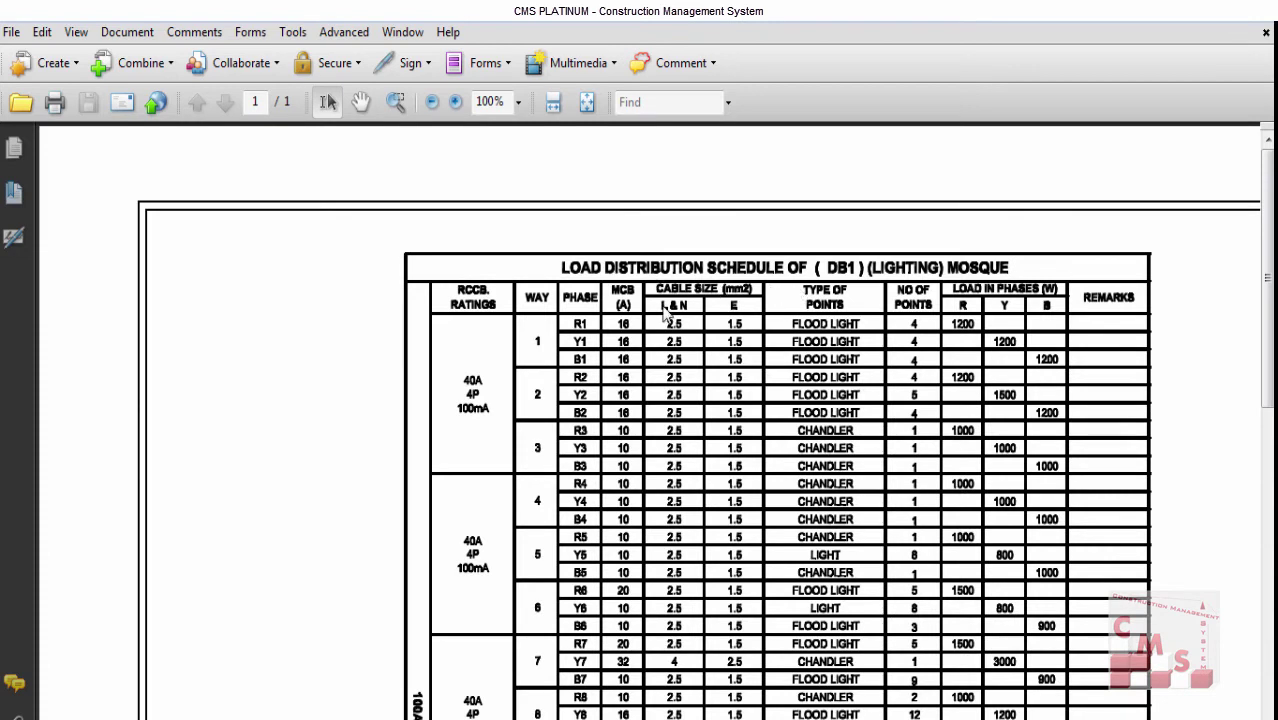
scroll(499, 342, down, 3)
scroll(500, 343, up, 2)
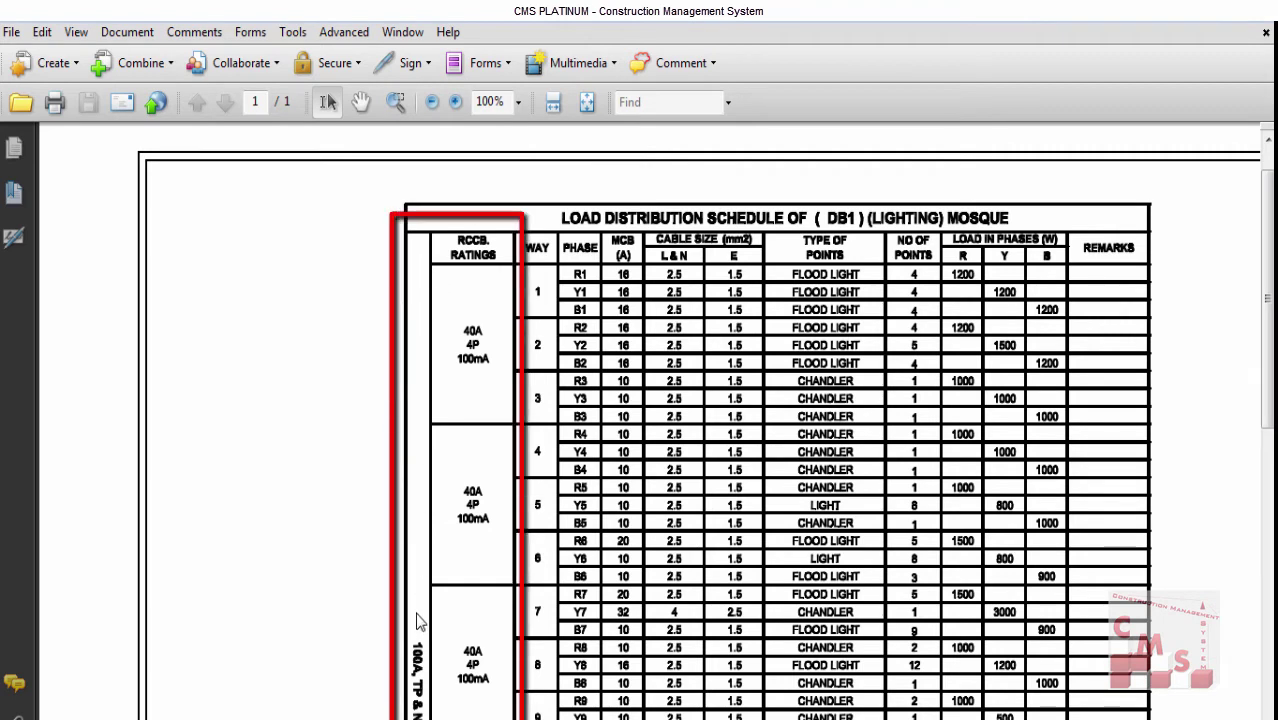
Examine the RCCB rating of each group of ways and the integral isolator in the DB1 lighting schedule.
scroll(419, 617, down, 2)
scroll(485, 231, up, 1)
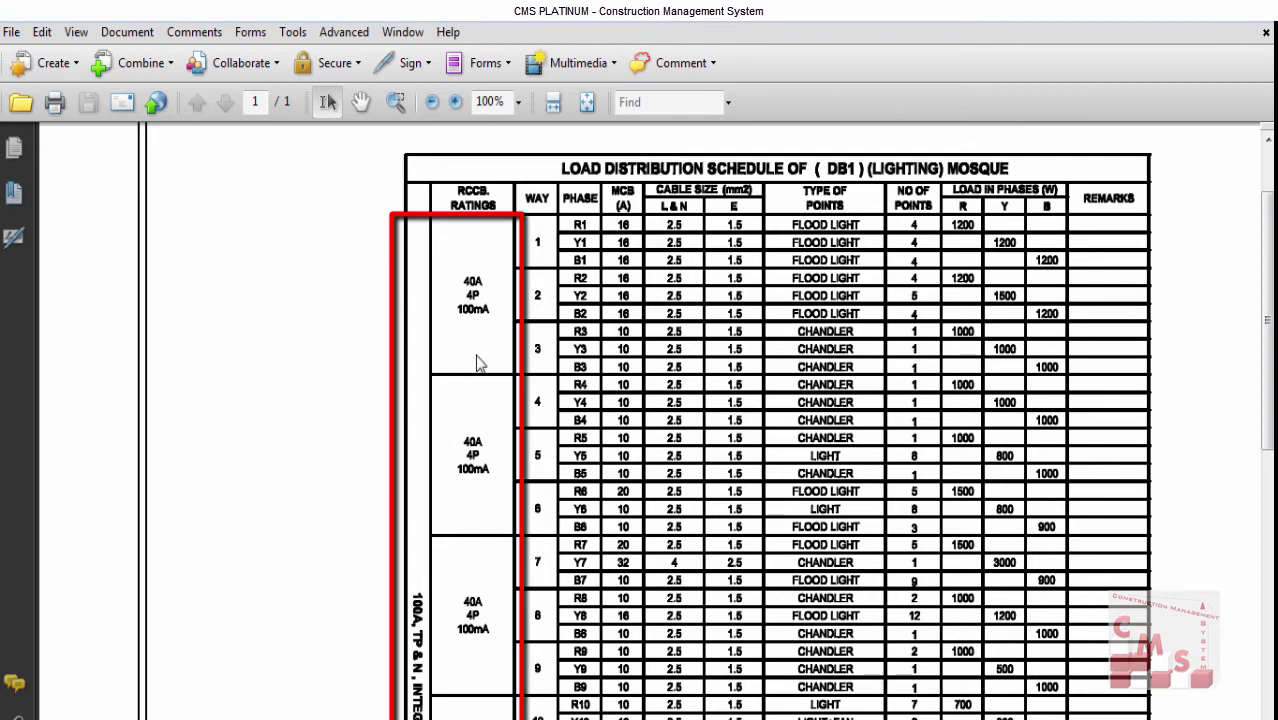
scroll(478, 362, down, 6)
scroll(478, 362, down, 4)
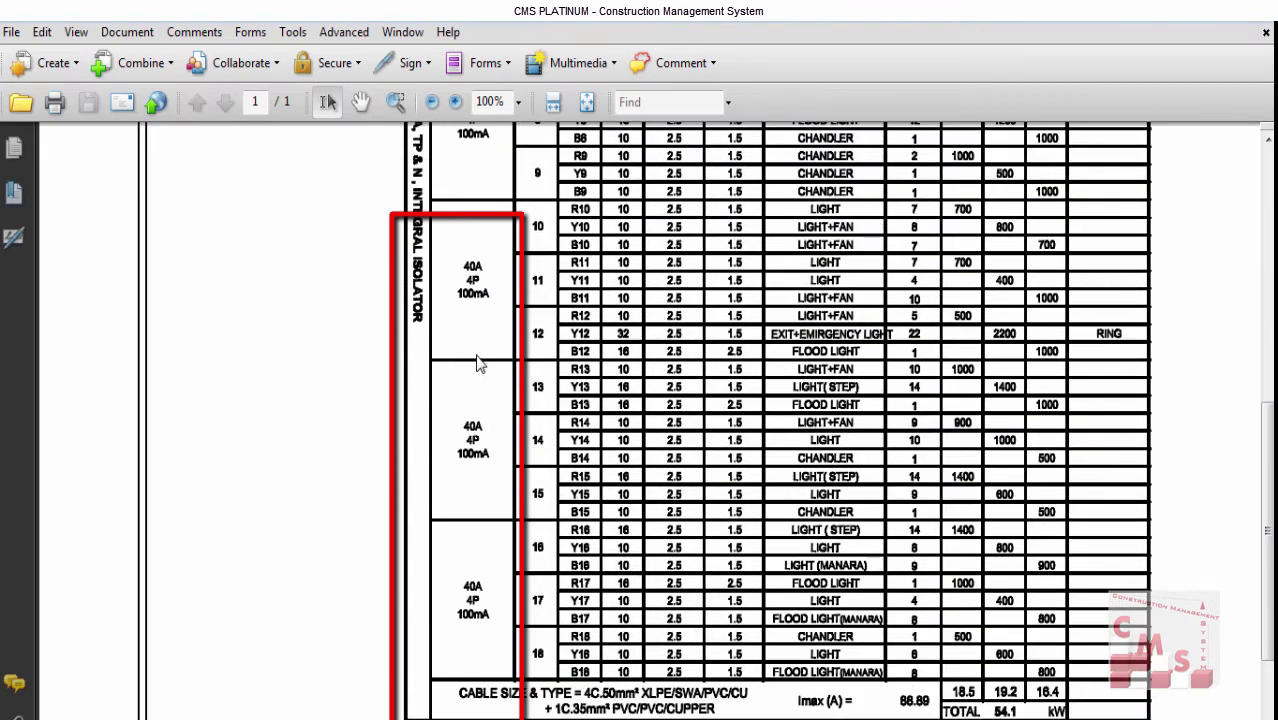
scroll(478, 362, up, 2)
scroll(478, 362, up, 1)
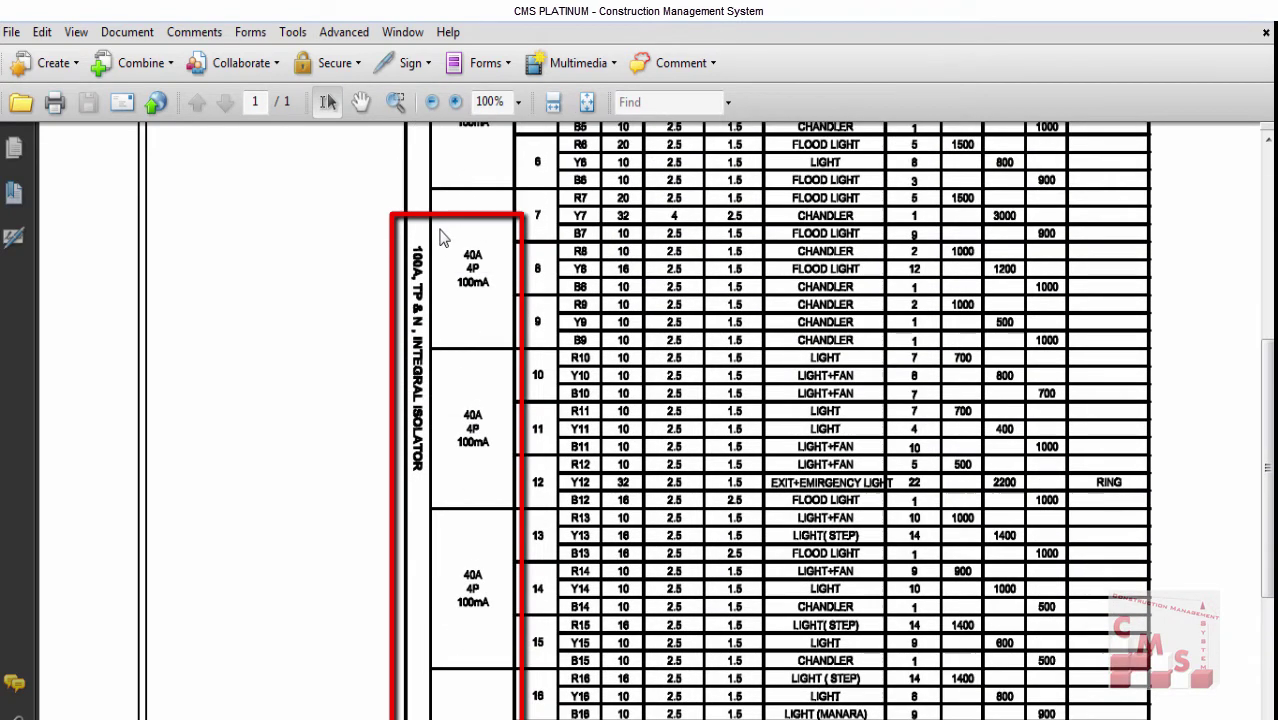
scroll(470, 297, up, 6)
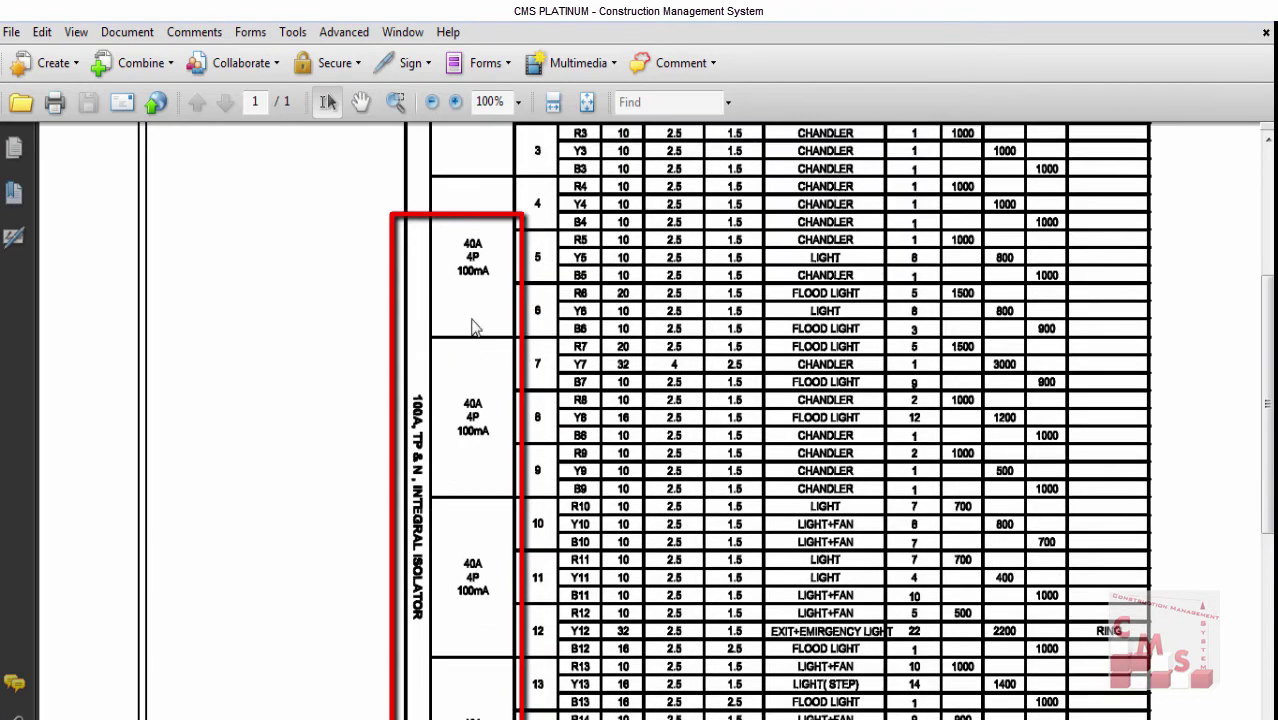
scroll(474, 622, down, 4)
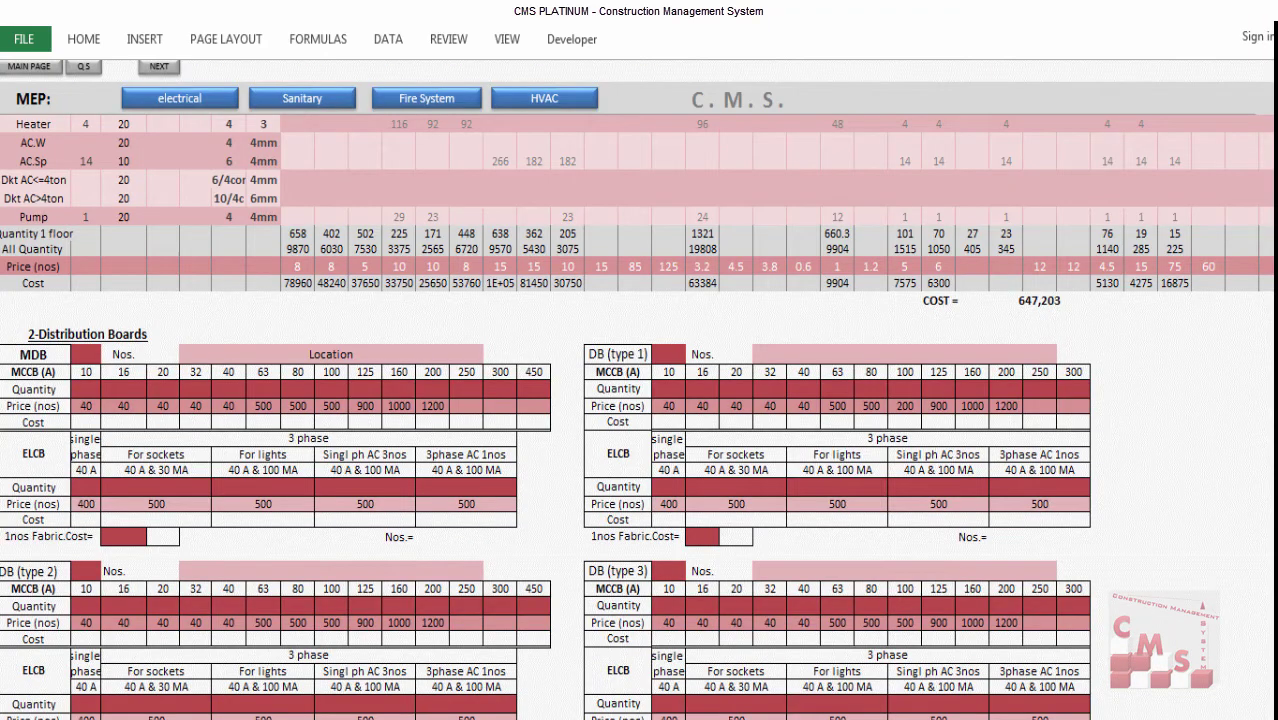
Examine the MDB table's MCCB ratings from 10 to 450 A and the quantity cells for the MCCBs and ELCBs.
click(95, 357)
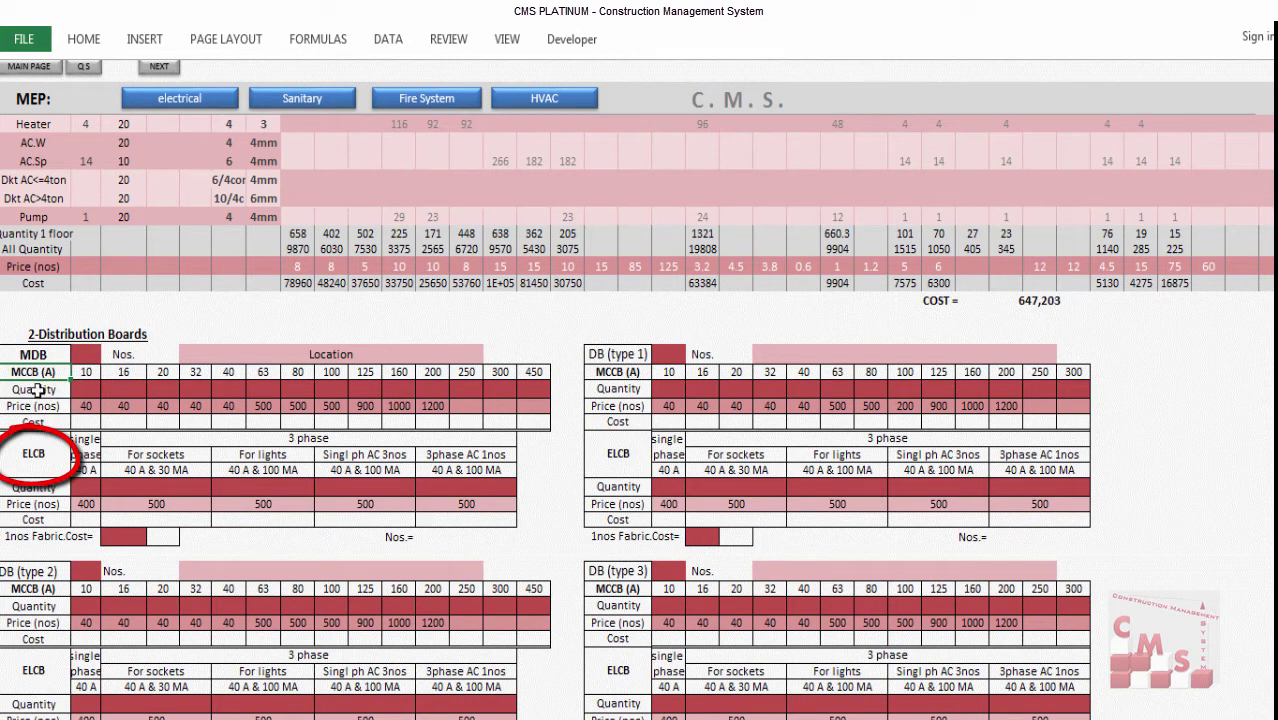
click(60, 460)
drag(80, 390, 535, 390)
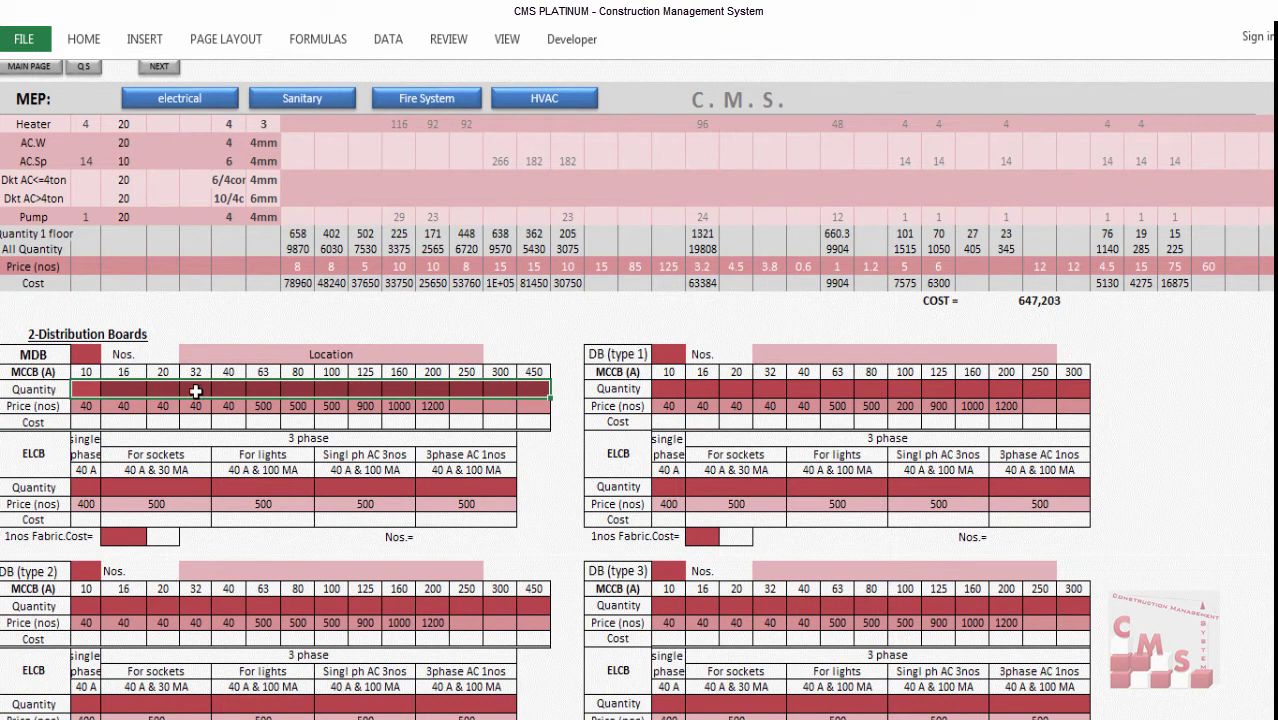
drag(78, 492, 505, 488)
drag(86, 372, 238, 376)
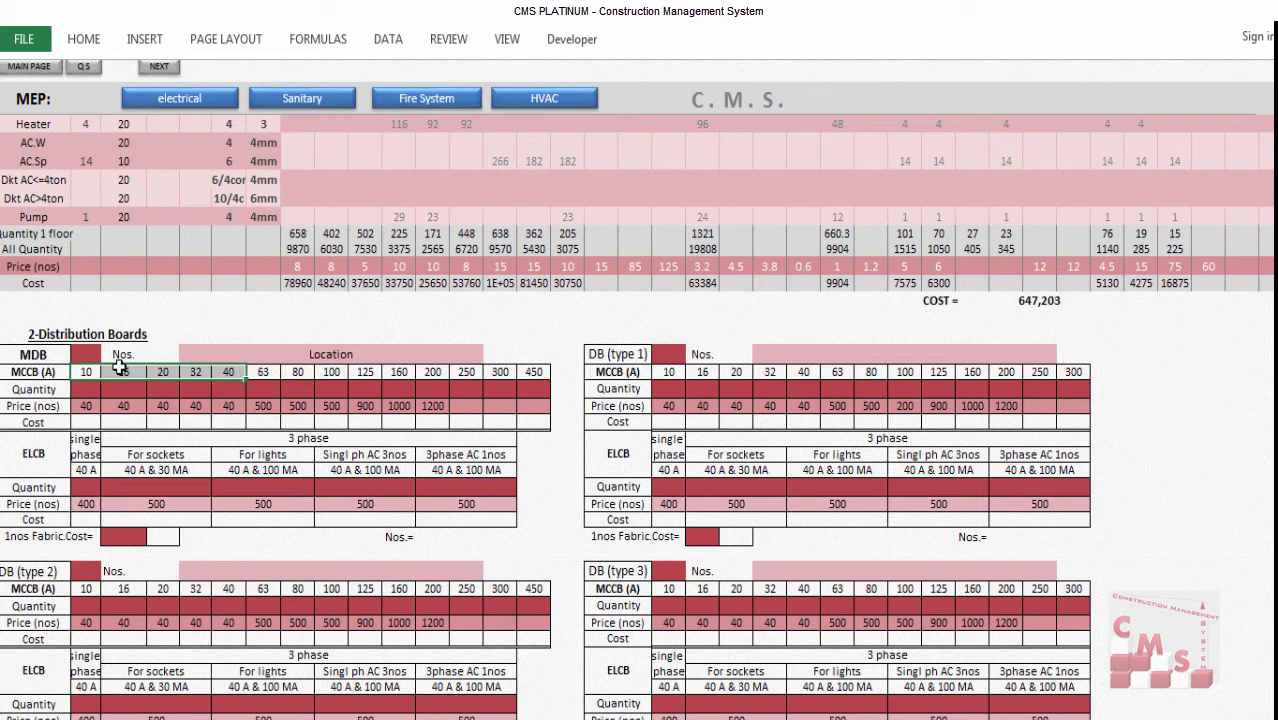
drag(86, 372, 540, 376)
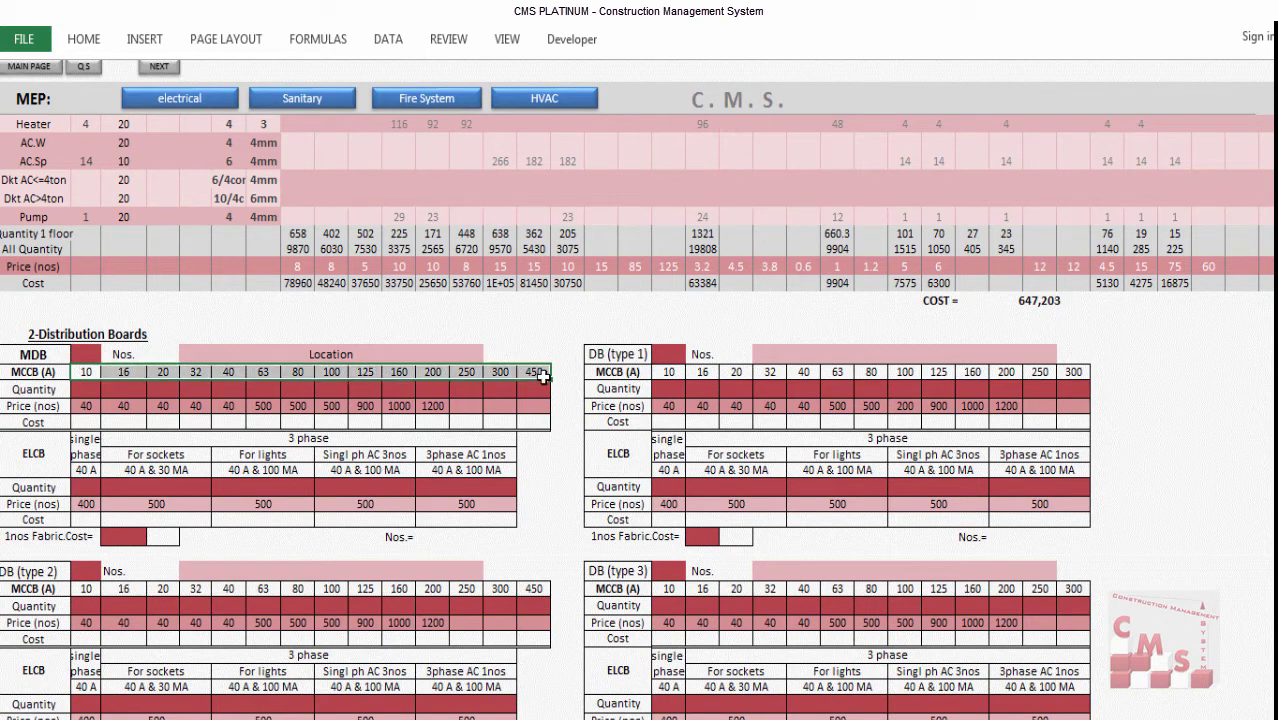
click(88, 372)
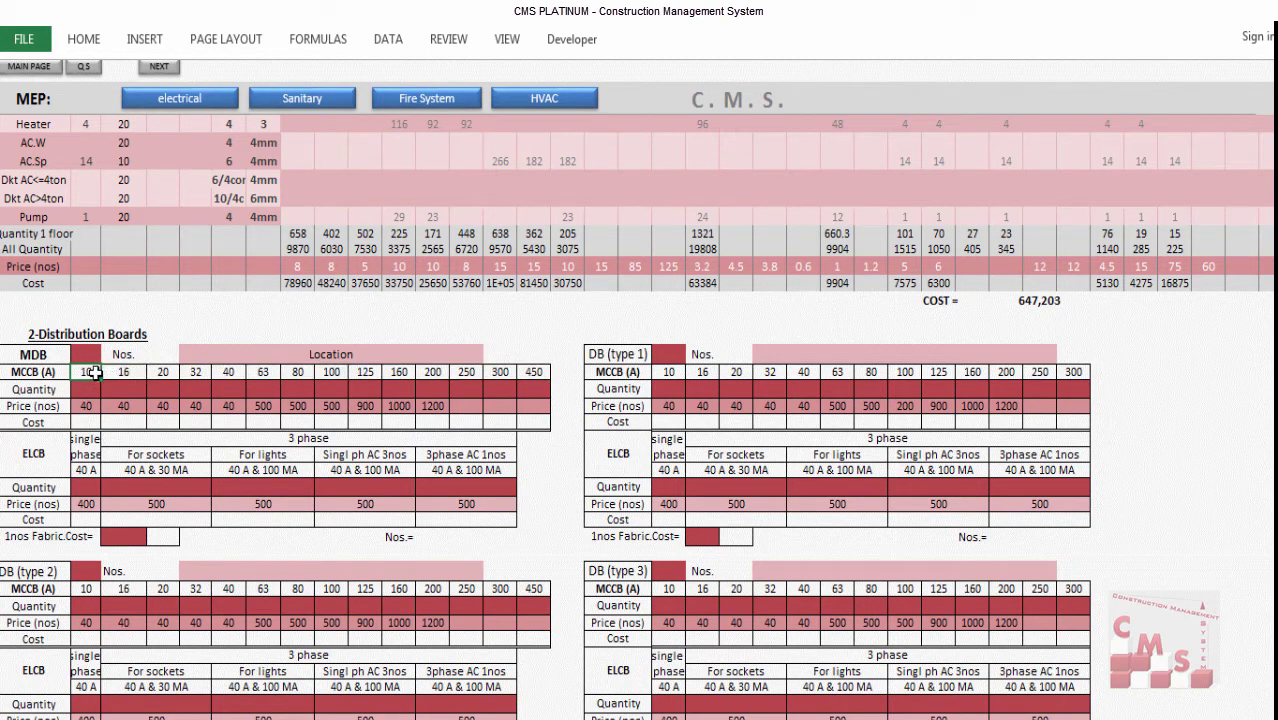
click(533, 374)
Examine the MDB's three-phase ELCB categories for sockets, lights and AC, together with the ELCB and MCCB quantity cells.
click(54, 462)
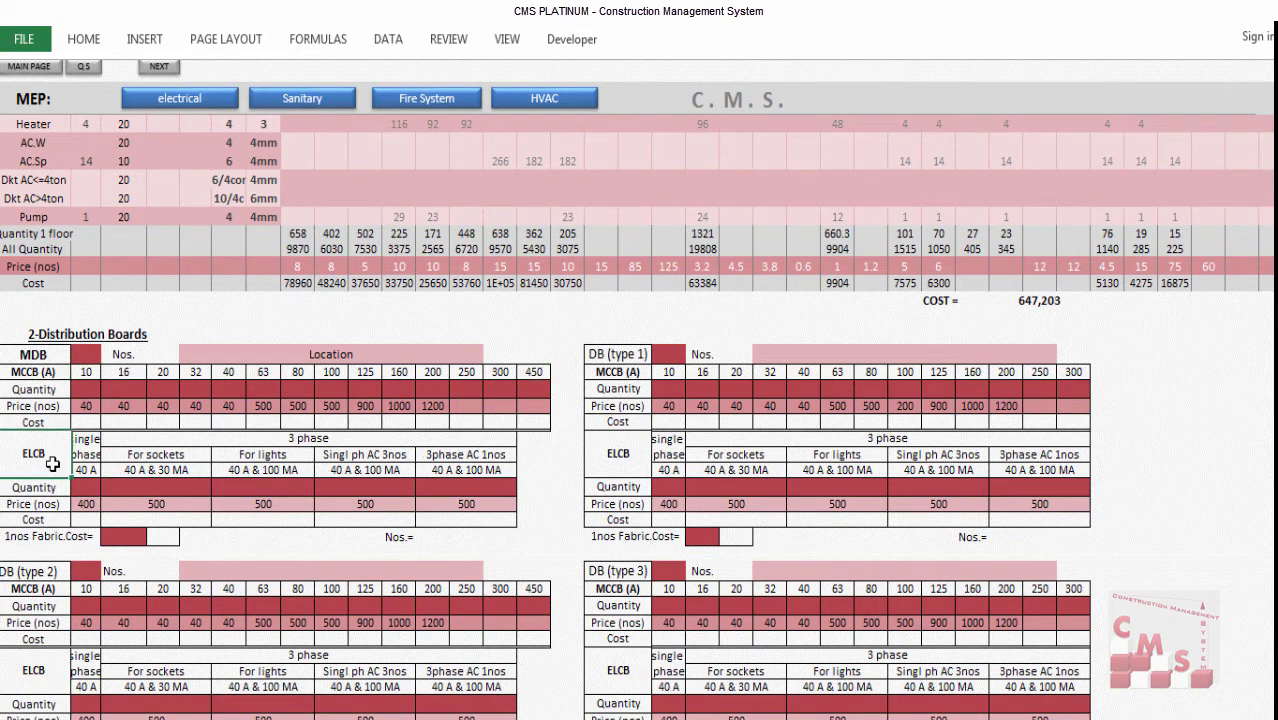
drag(130, 458, 256, 460)
drag(337, 460, 497, 463)
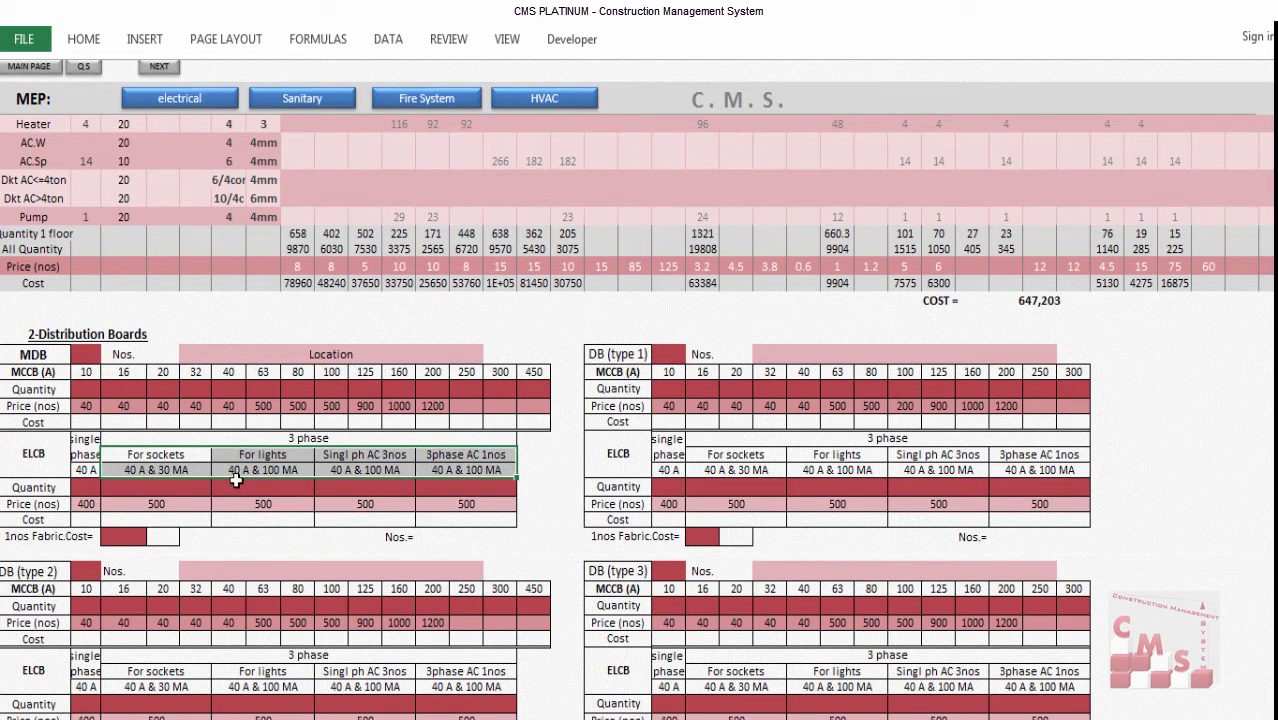
drag(185, 485, 449, 485)
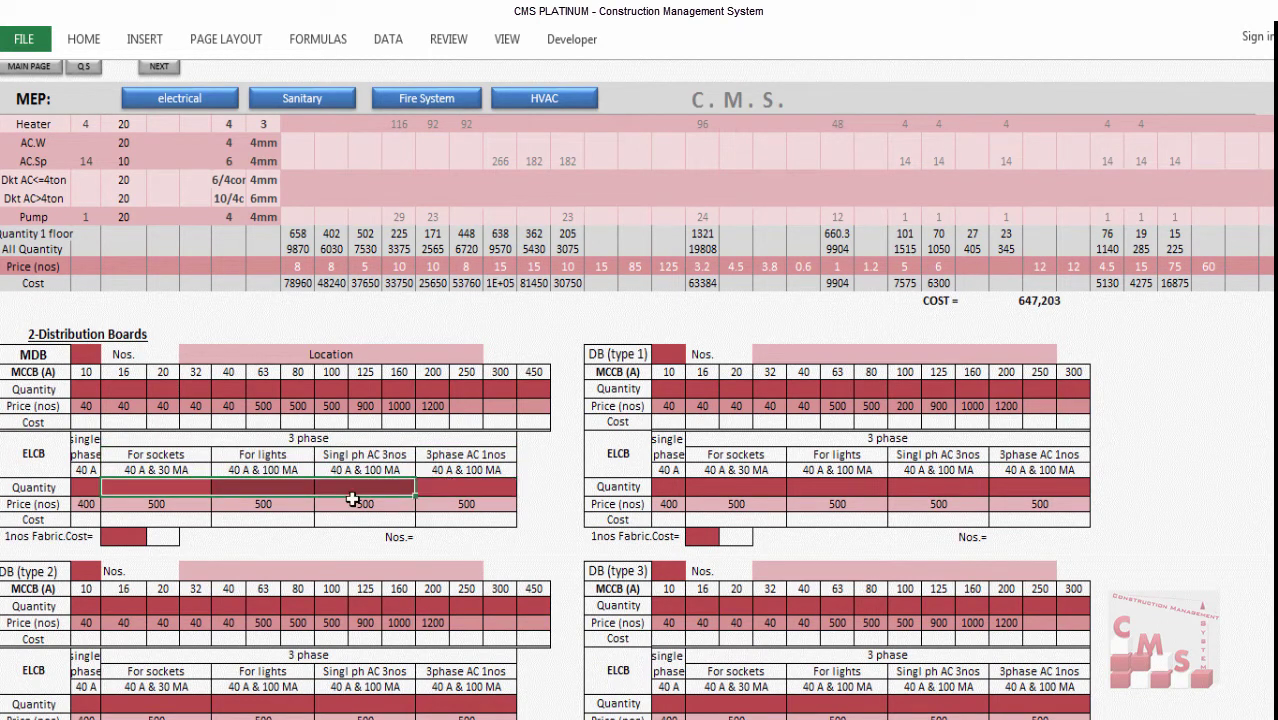
drag(123, 389, 528, 388)
drag(94, 492, 448, 488)
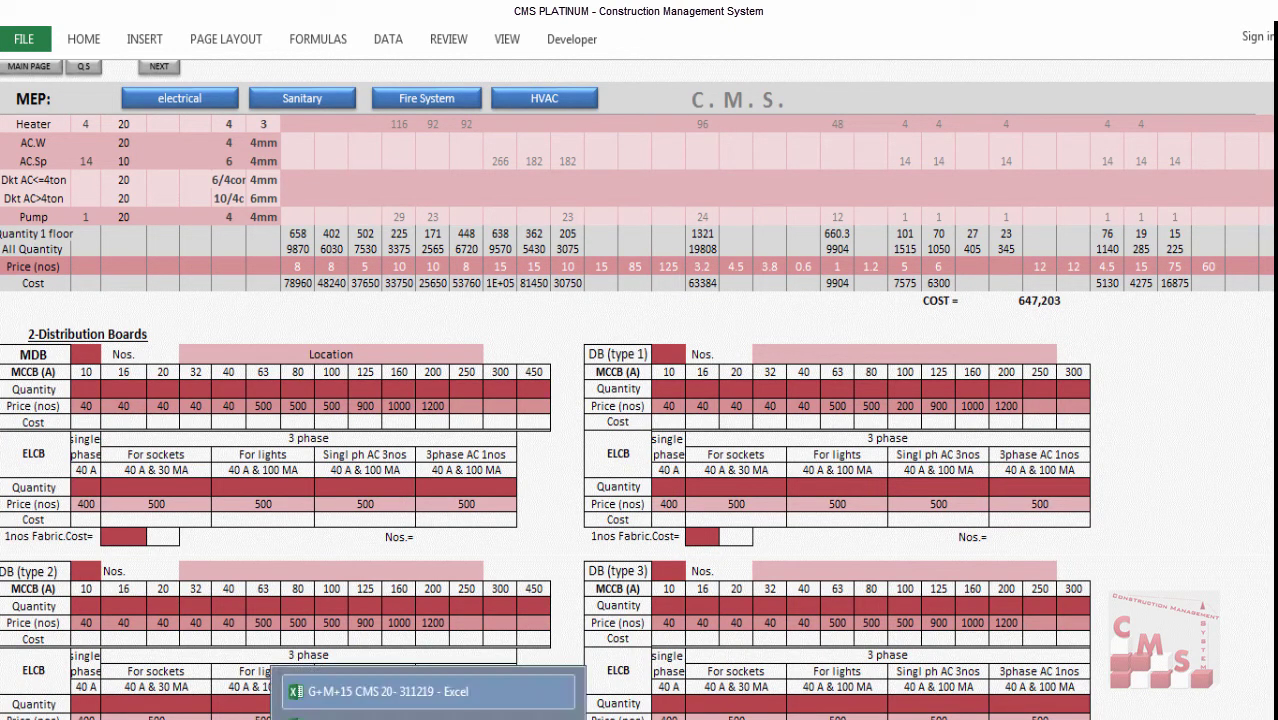
Switch to the DB-S load distribution schedule workbook and examine the ELCB rating of the first circuit group.
click(380, 691)
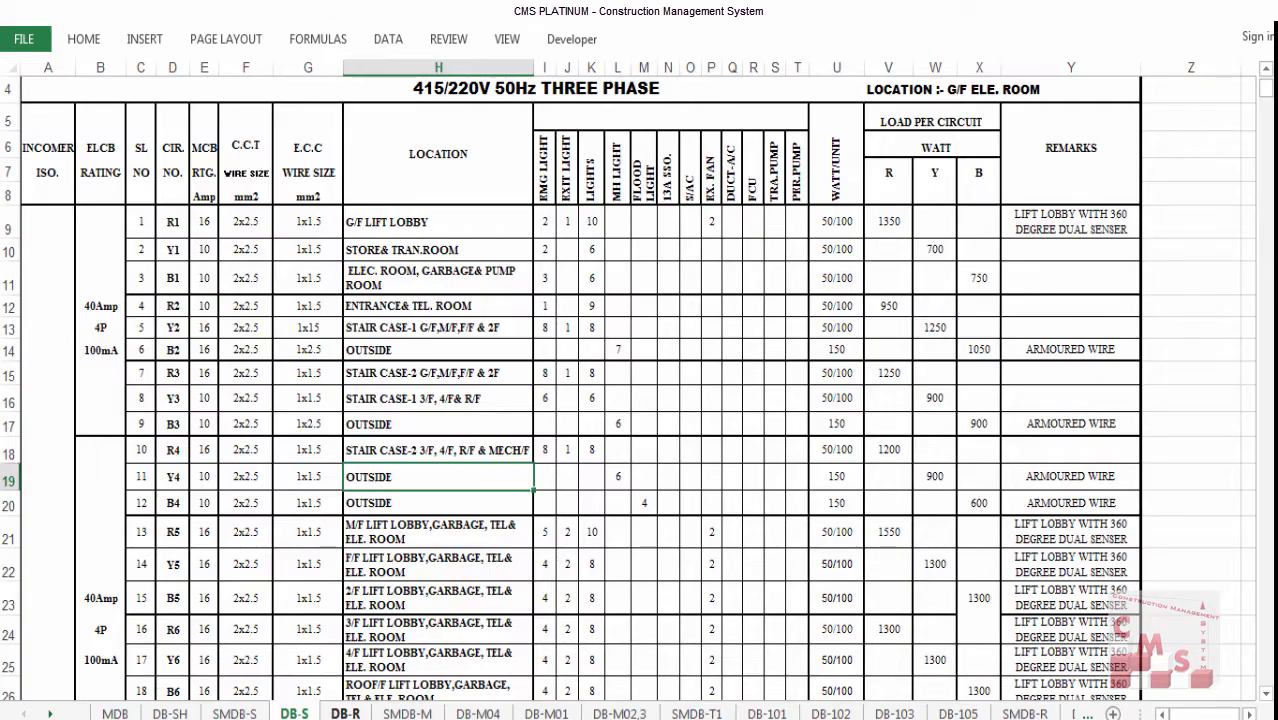
scroll(274, 444, up, 1)
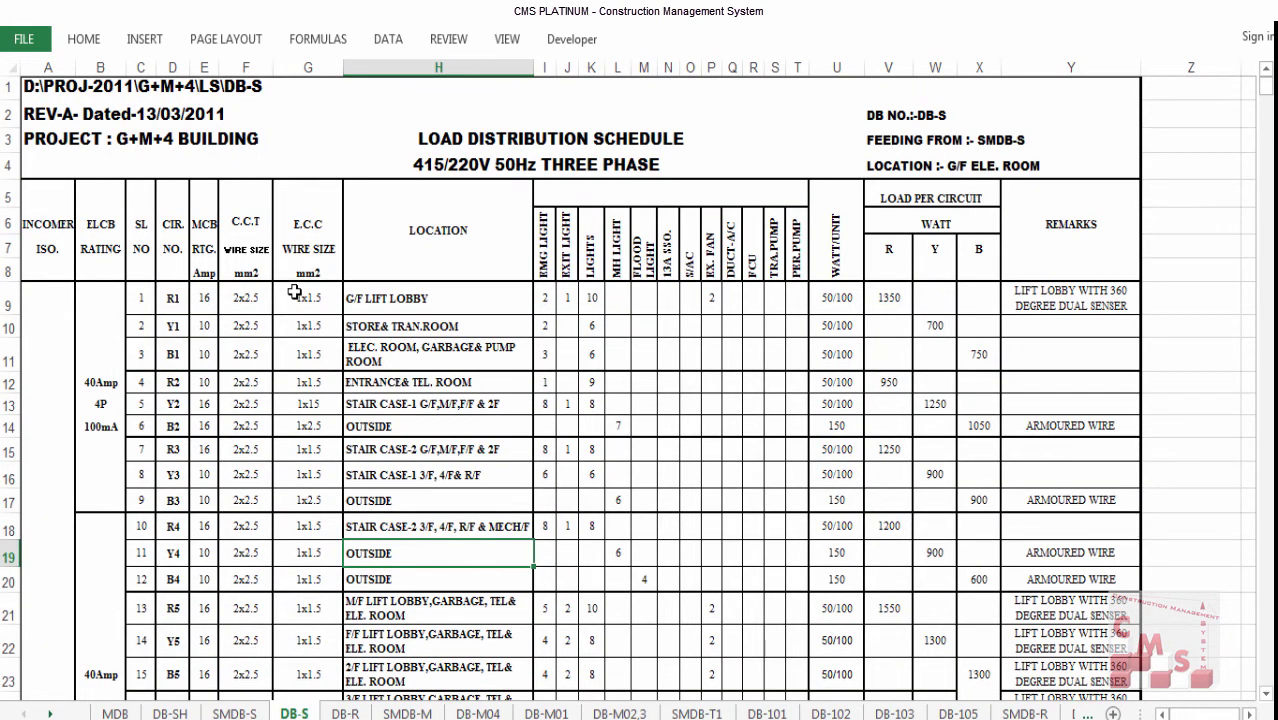
scroll(296, 292, down, 1)
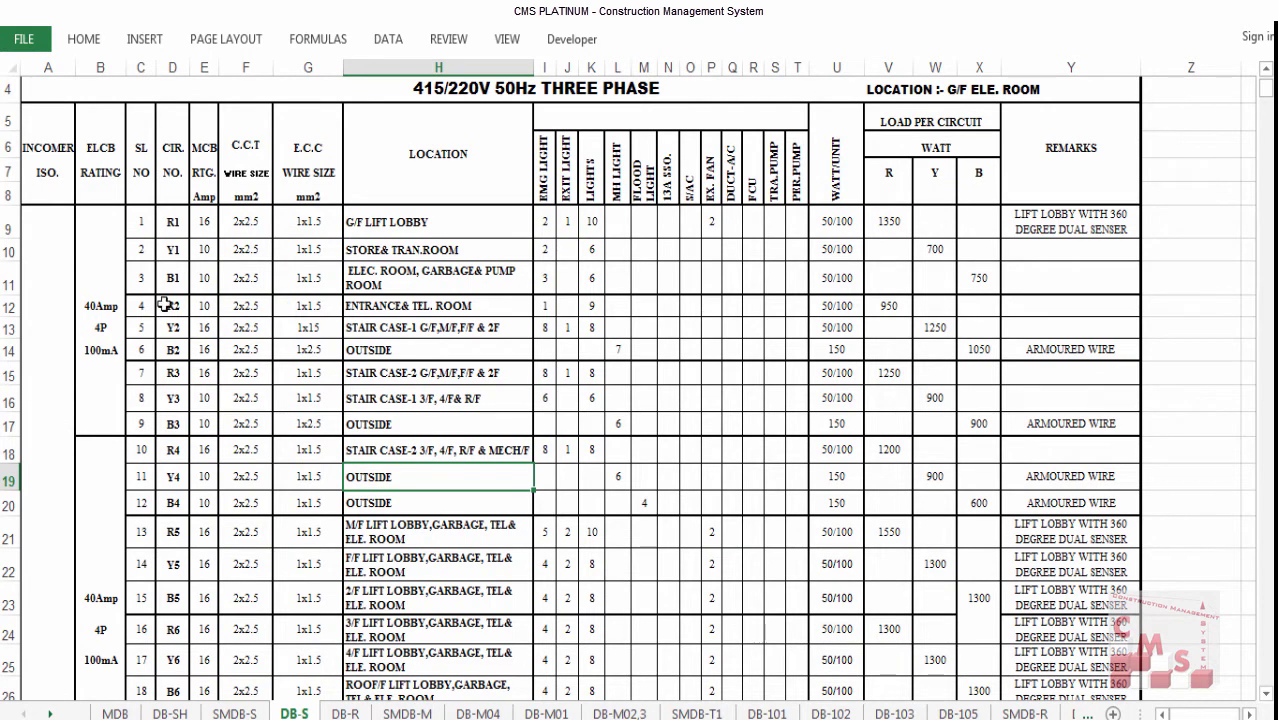
click(103, 149)
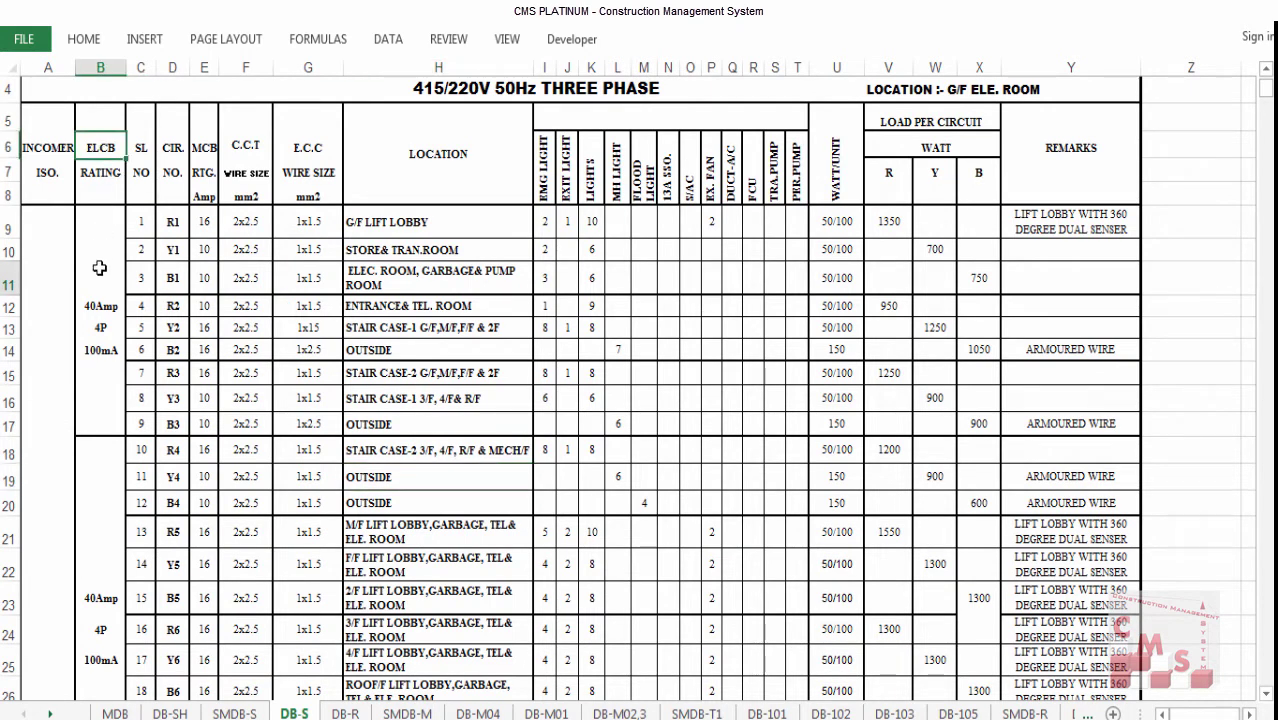
drag(104, 303, 103, 355)
scroll(106, 358, down, 2)
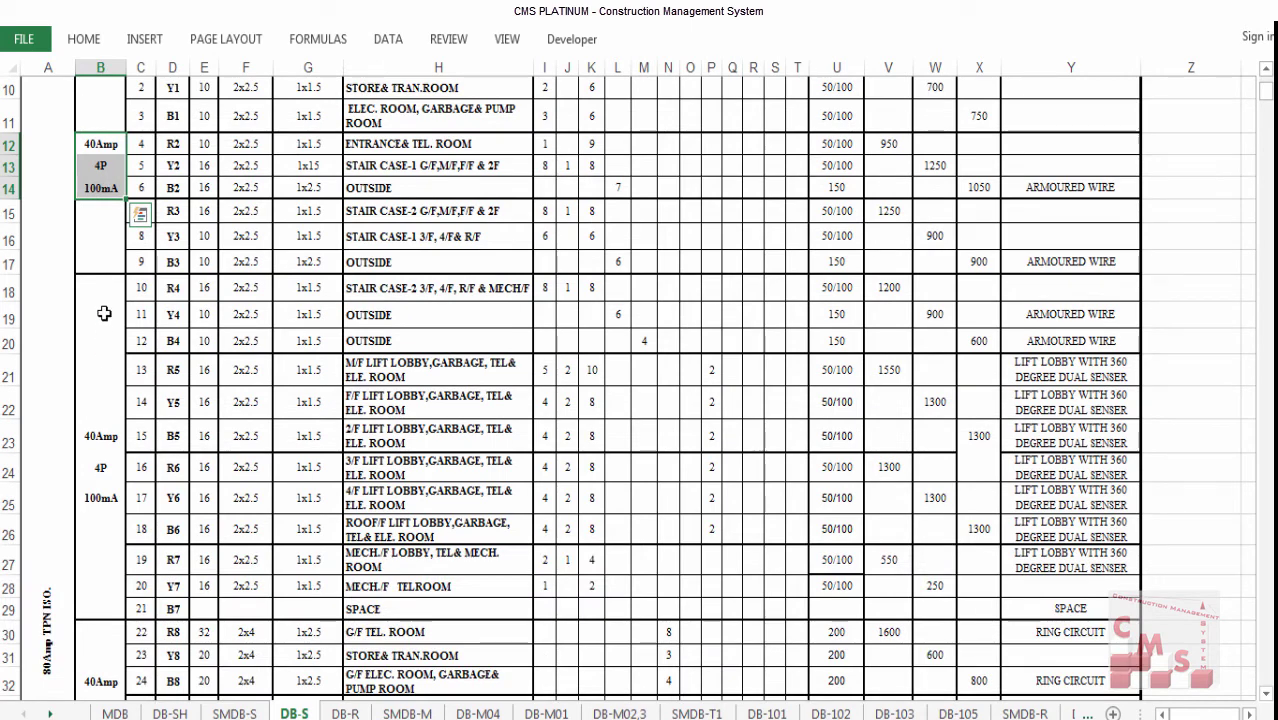
scroll(103, 139, up, 3)
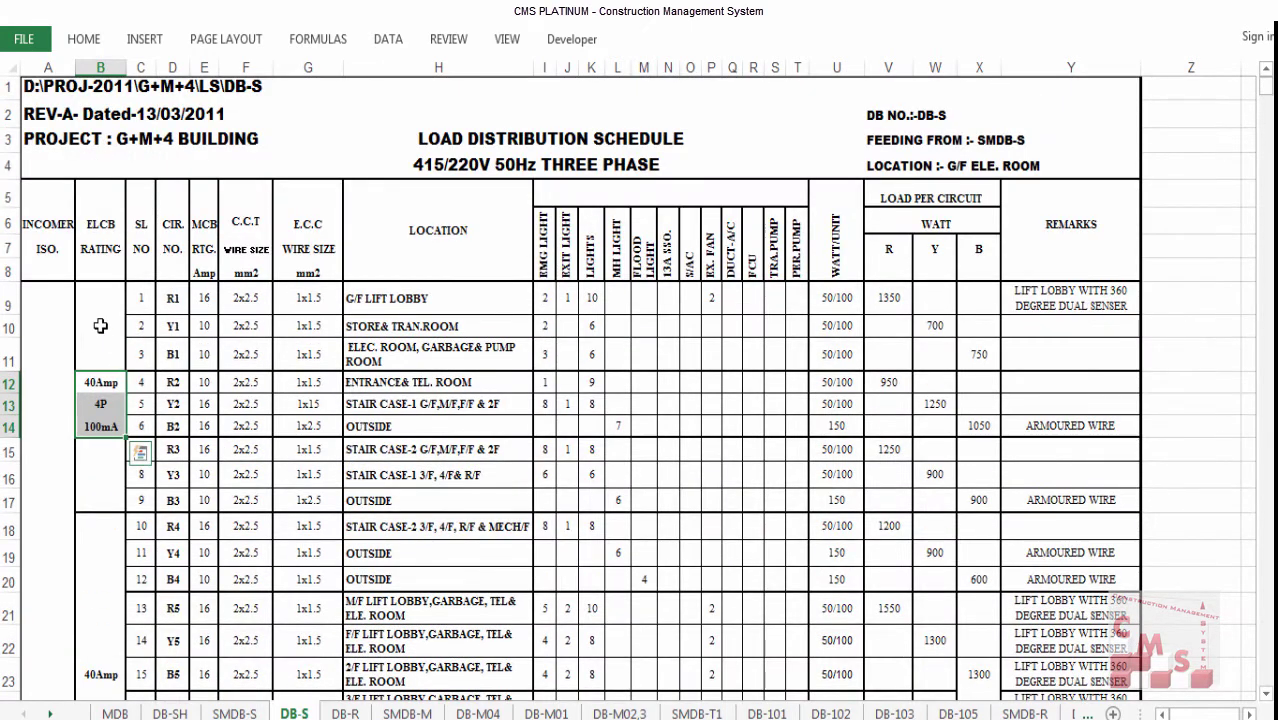
drag(100, 325, 95, 425)
Examine the ELCB ratings of the remaining DB-S circuit groups, from circuit R4 down to B15.
scroll(116, 530, up, 8)
click(103, 445)
scroll(95, 429, down, 1)
scroll(95, 430, down, 3)
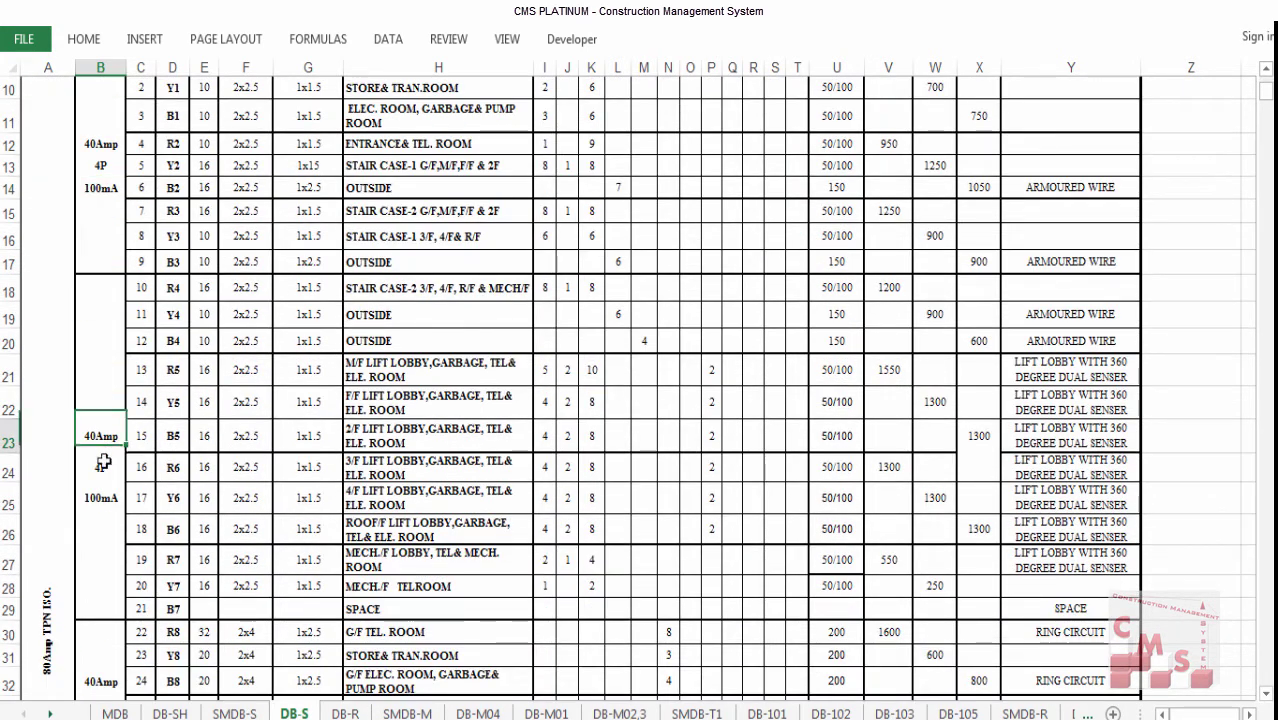
click(97, 495)
scroll(95, 505, down, 1)
scroll(95, 508, down, 3)
click(95, 508)
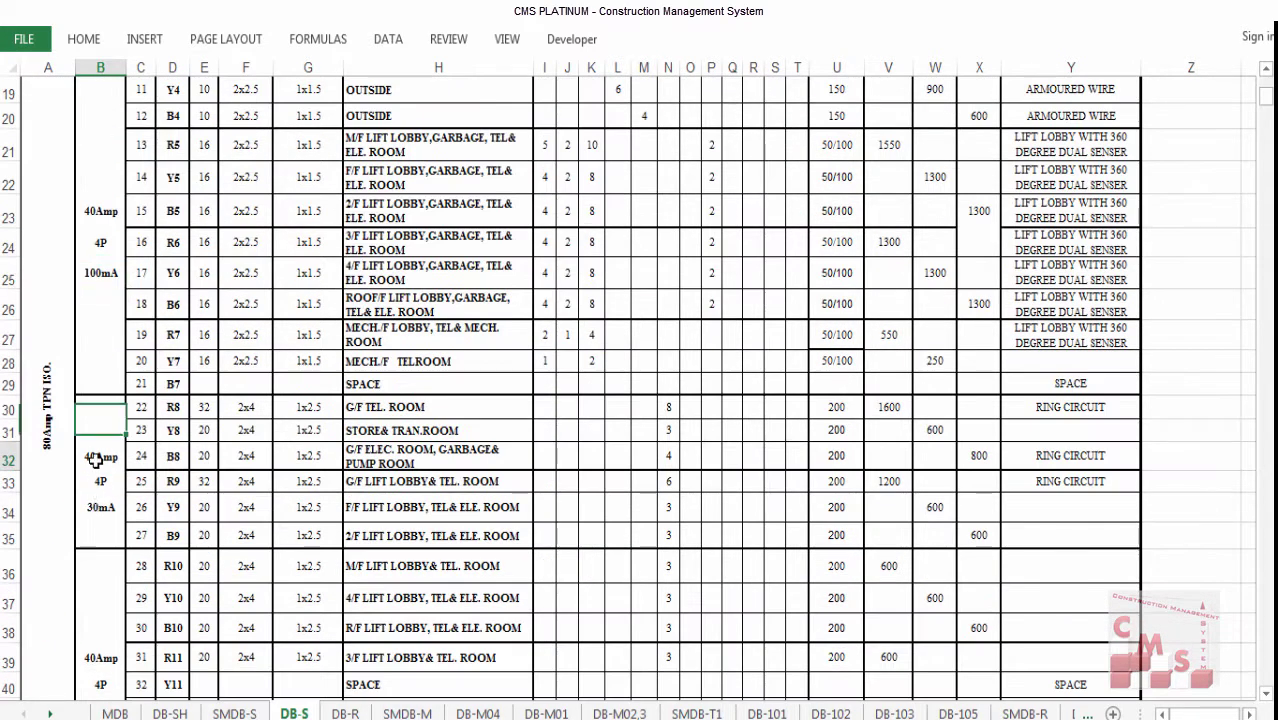
scroll(100, 510, down, 2)
scroll(103, 512, down, 1)
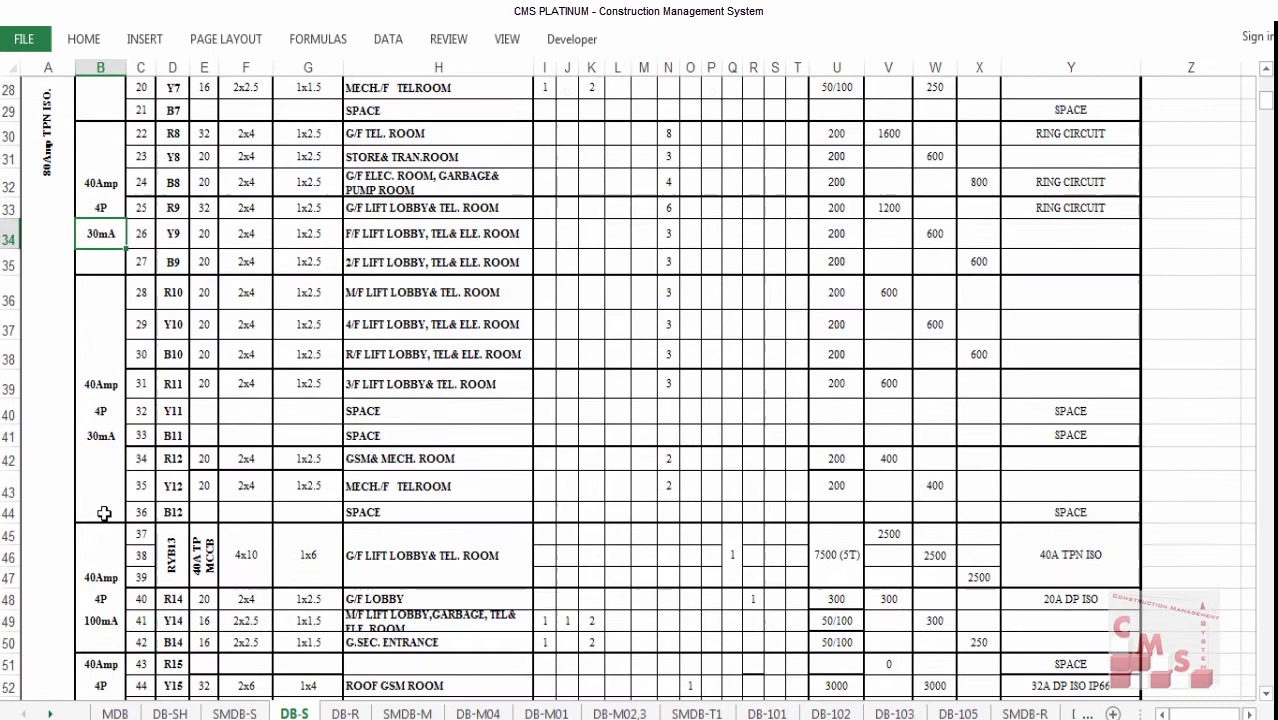
click(100, 384)
click(91, 450)
click(91, 437)
scroll(85, 548, down, 2)
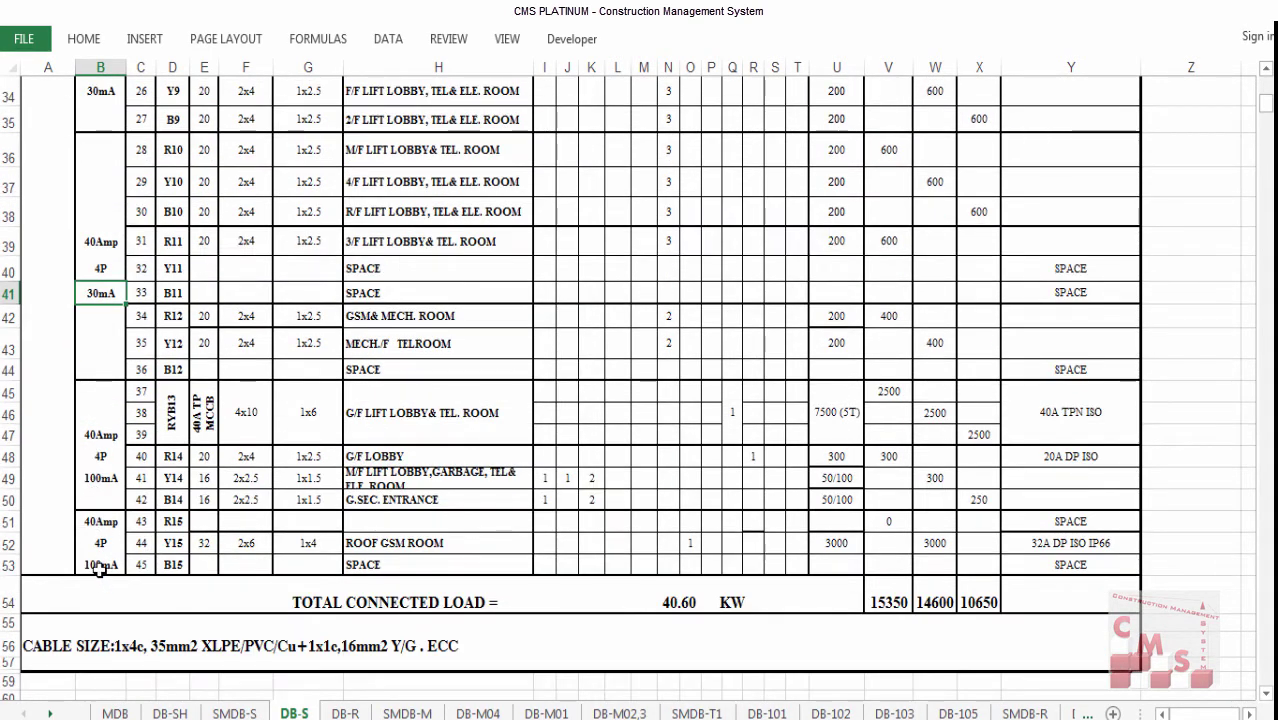
Go through the DB-S ELCB rating column again to count the 100 mA and 30 mA units.
scroll(103, 563, up, 11)
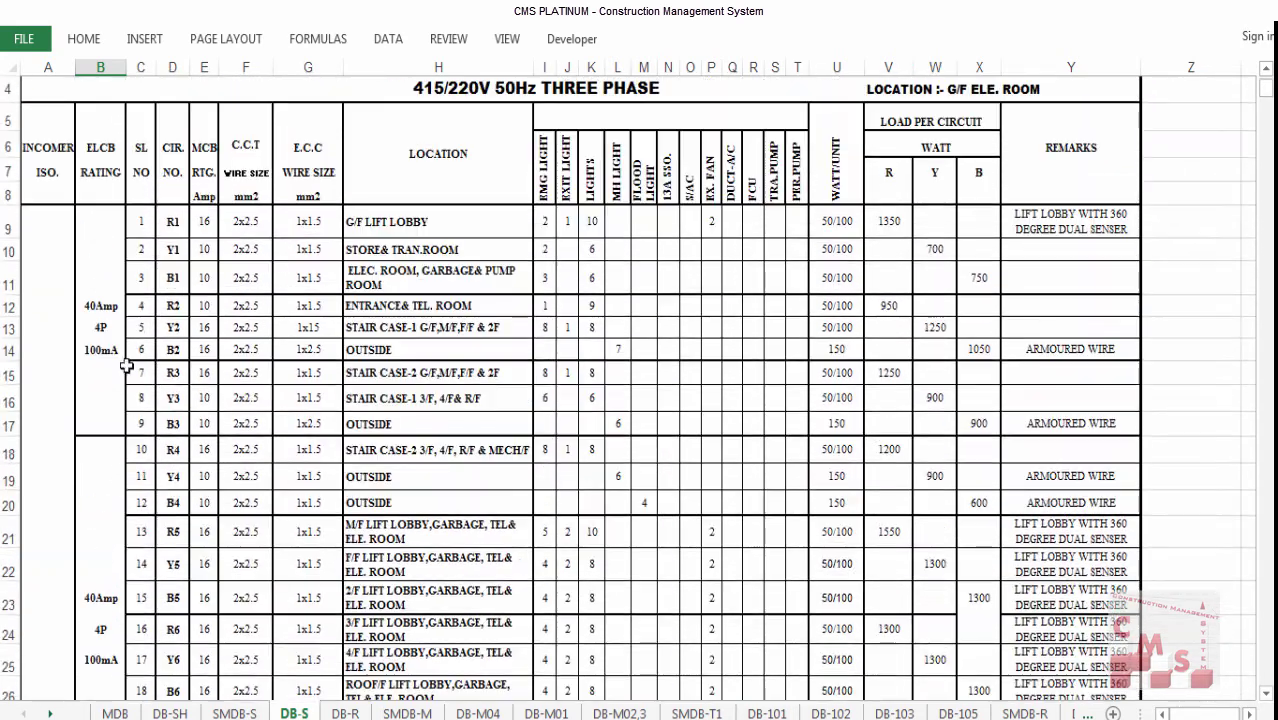
scroll(107, 466, down, 3)
scroll(107, 466, down, 7)
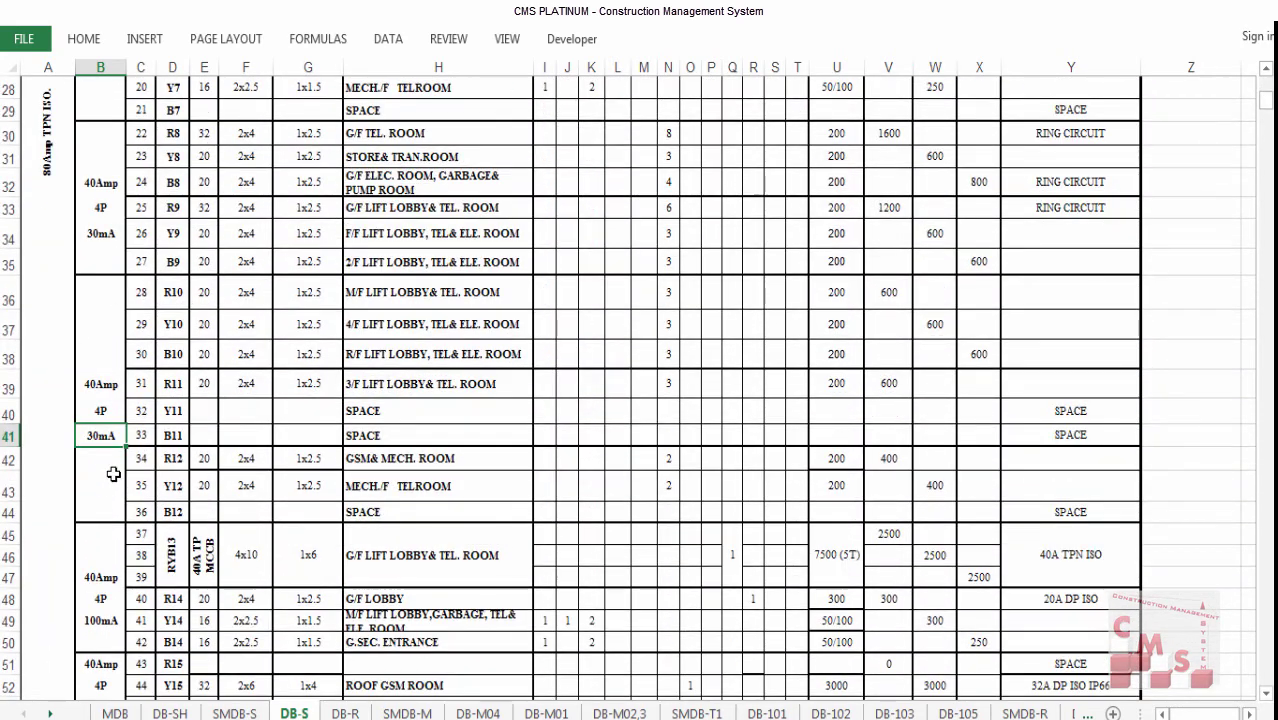
scroll(107, 489, down, 1)
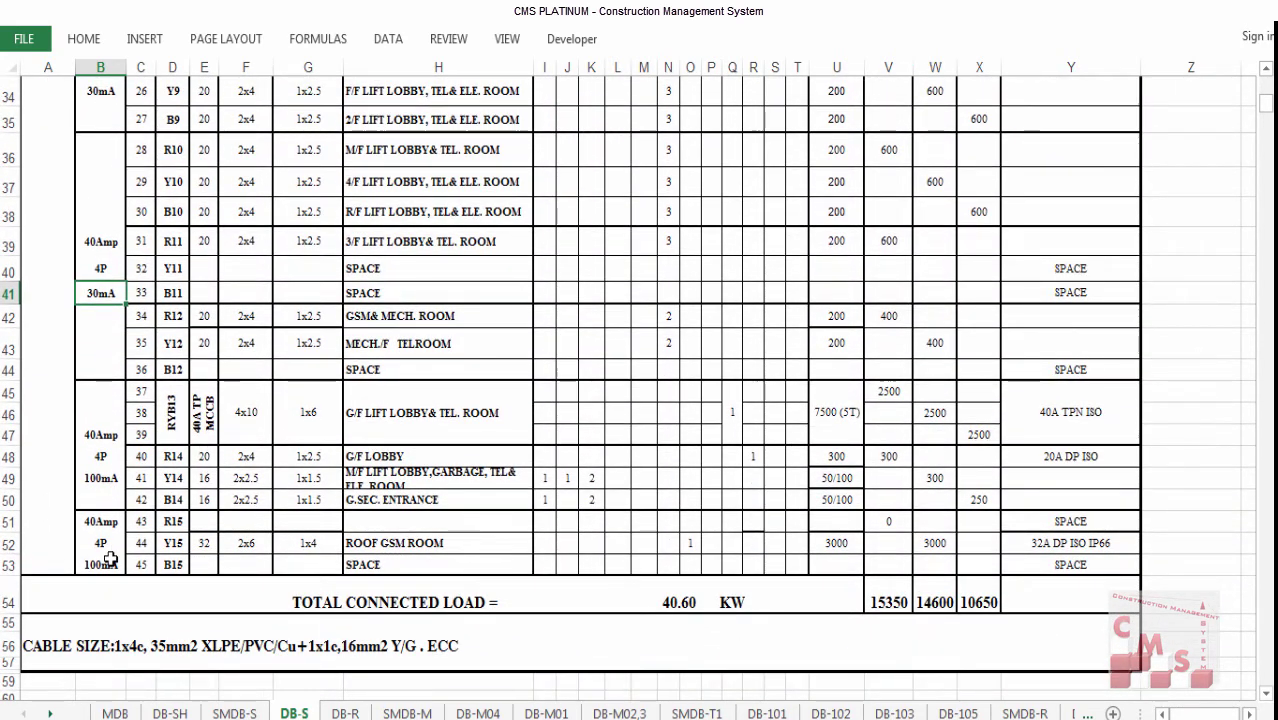
scroll(120, 539, up, 2)
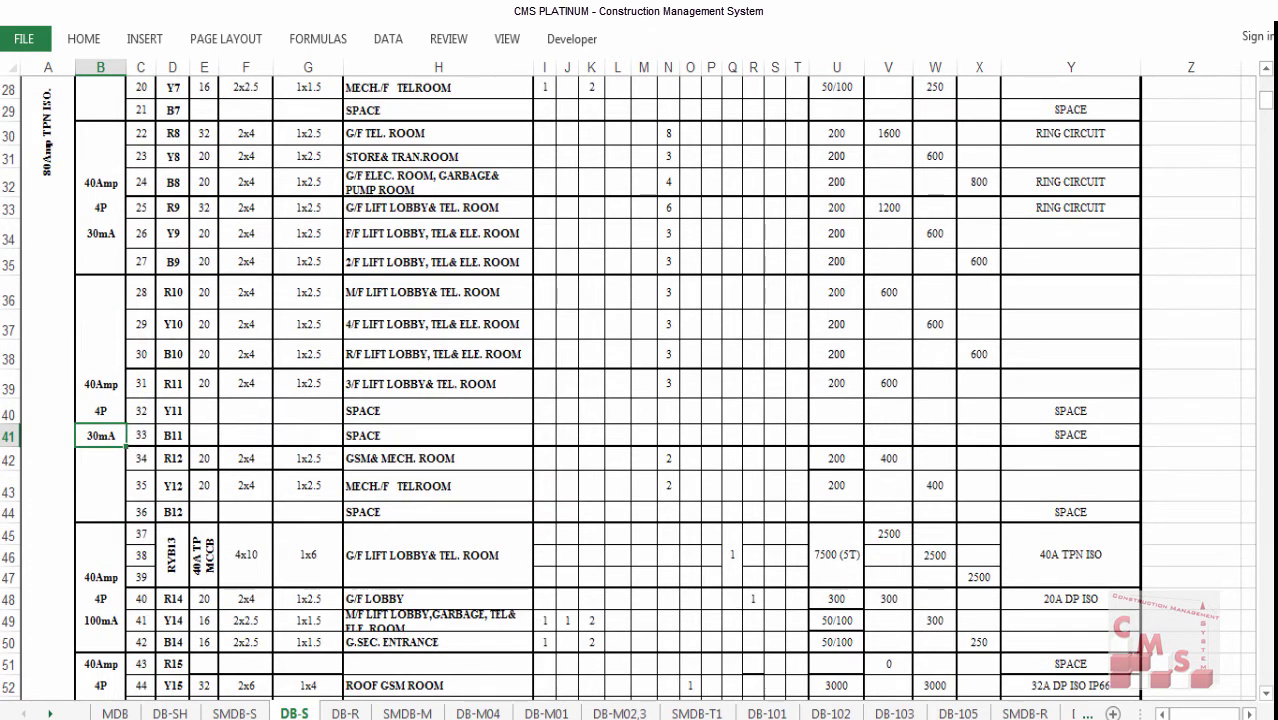
Switch back to the CMS MEP sheet and enter the MDB's ELCB quantities: 2 for sockets and 4 for lights.
click(408, 708)
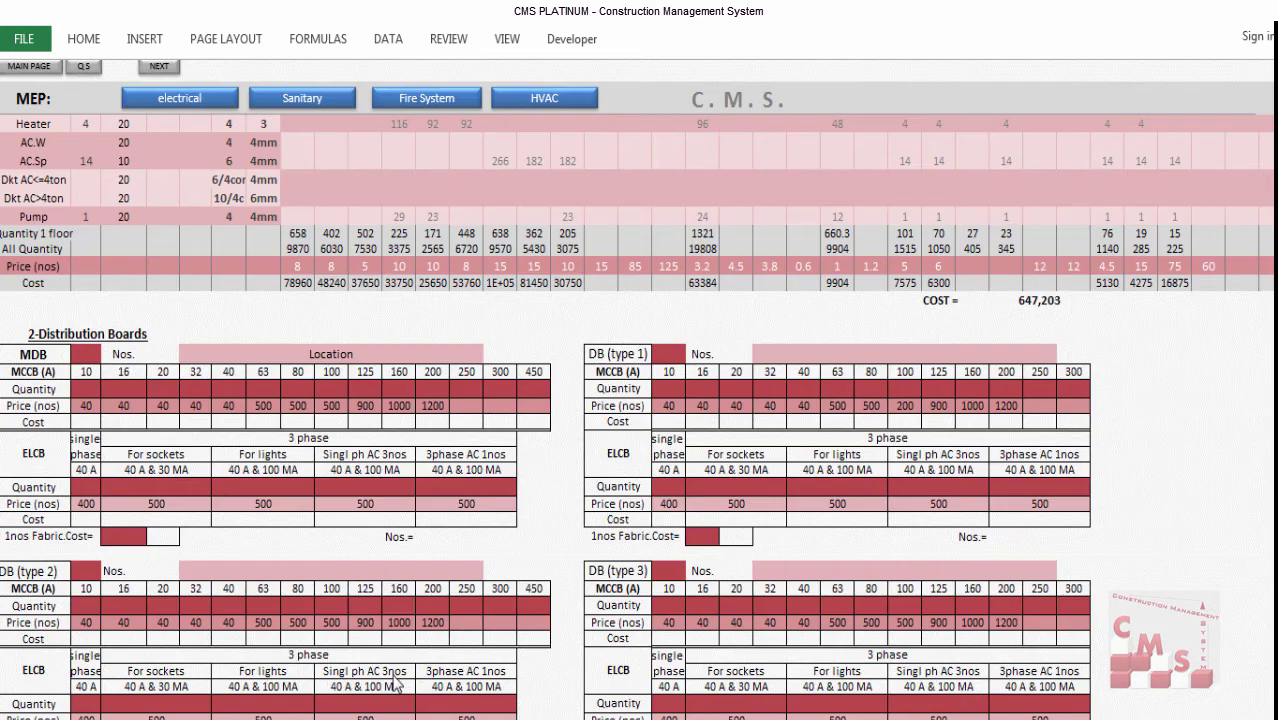
click(202, 486)
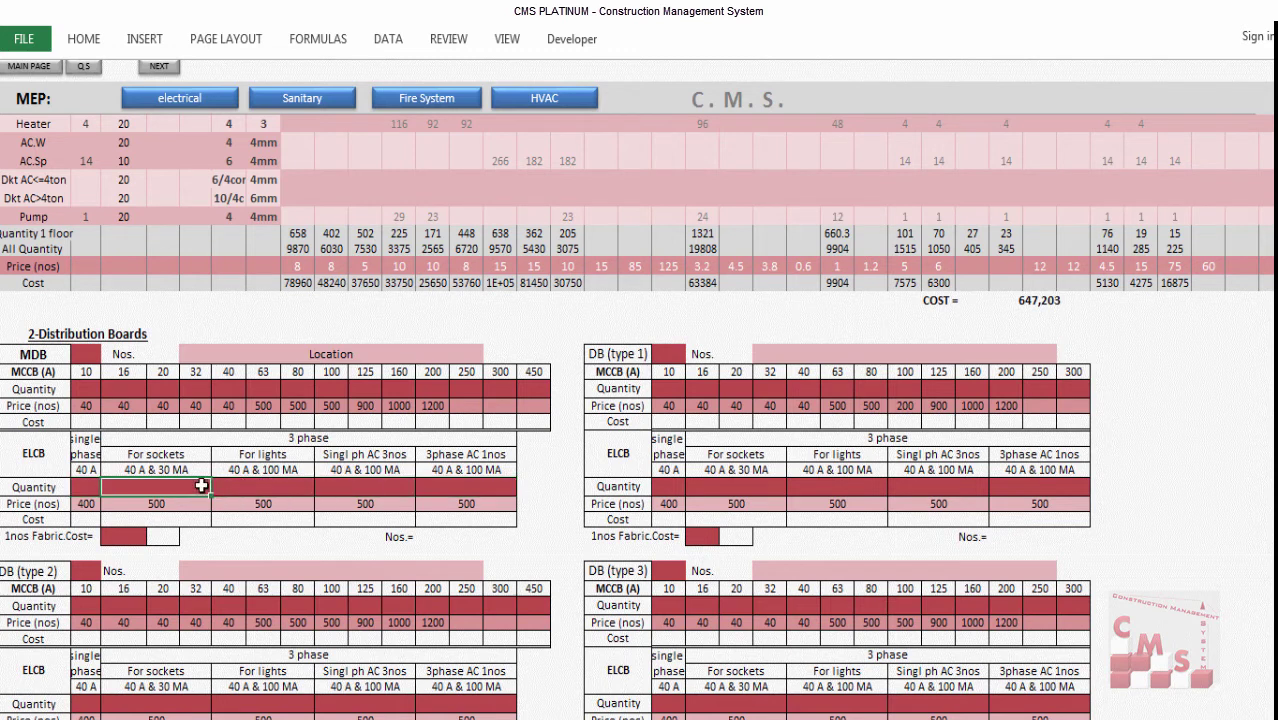
text(2)
click(299, 487)
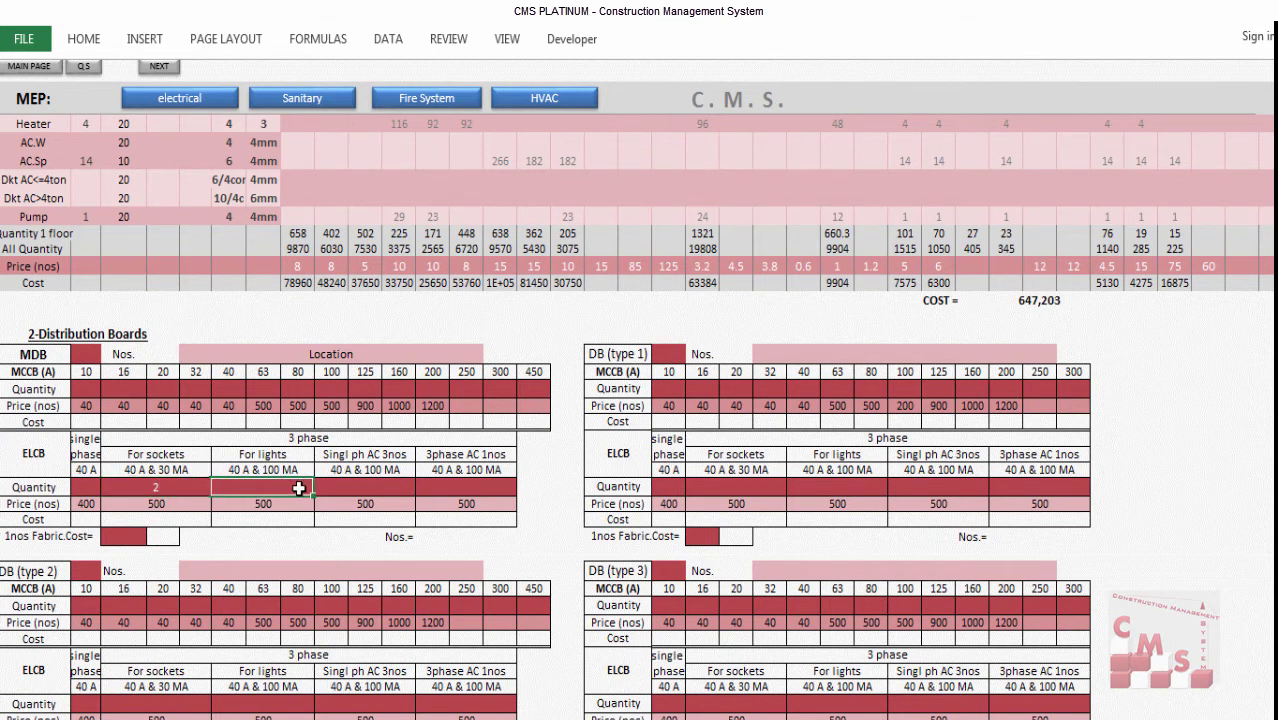
text(4)
key(Return)
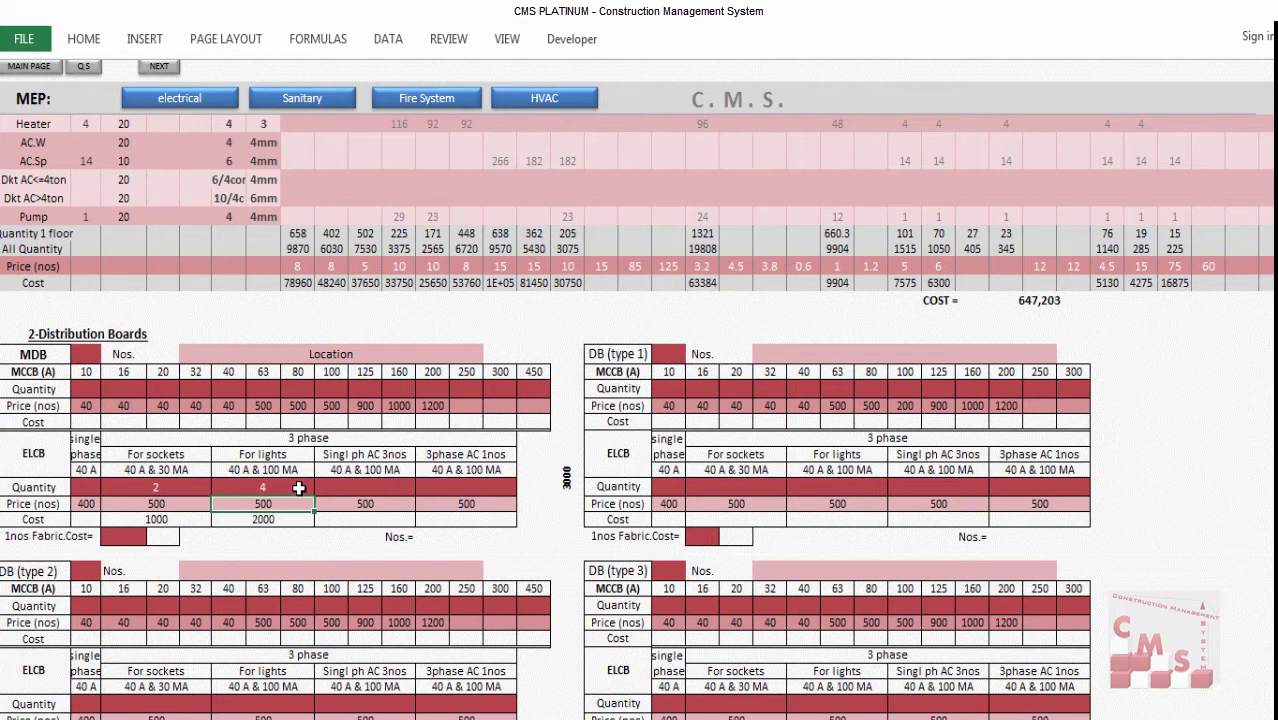
click(272, 488)
click(196, 487)
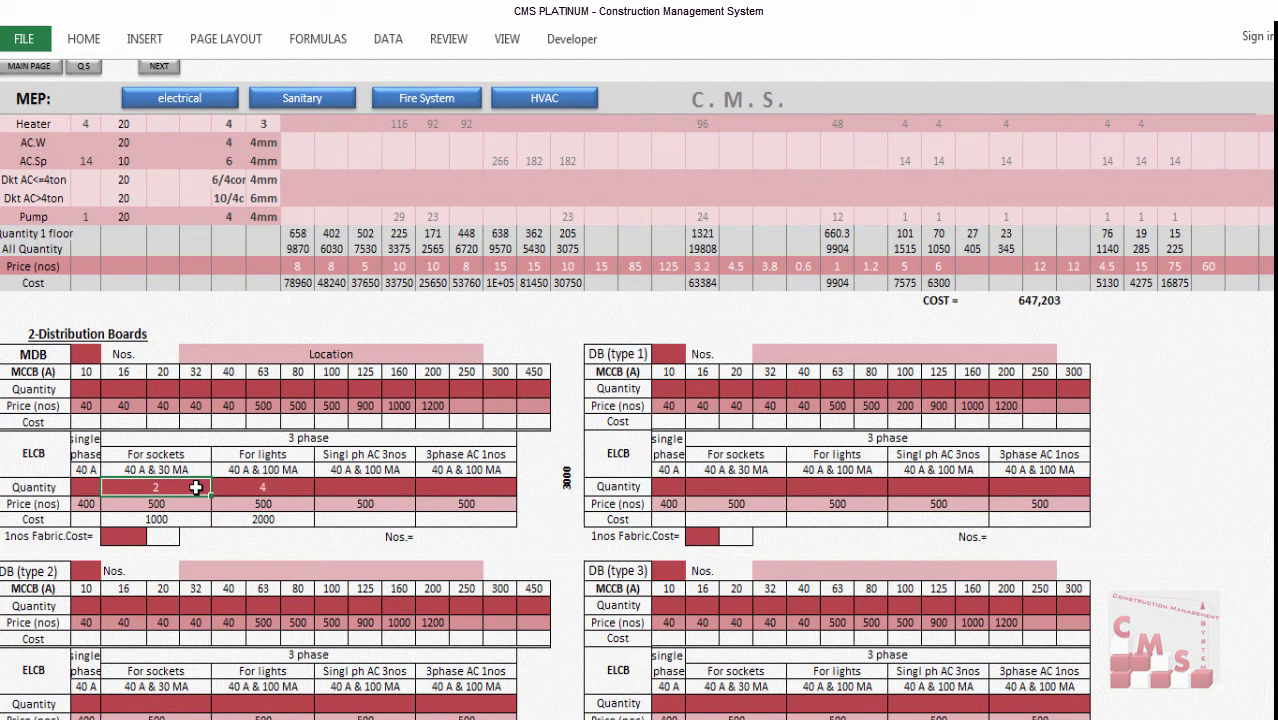
Switch to the DB-S load schedule and examine the MCB ratings of the first circuit group, R1 to B3.
click(86, 389)
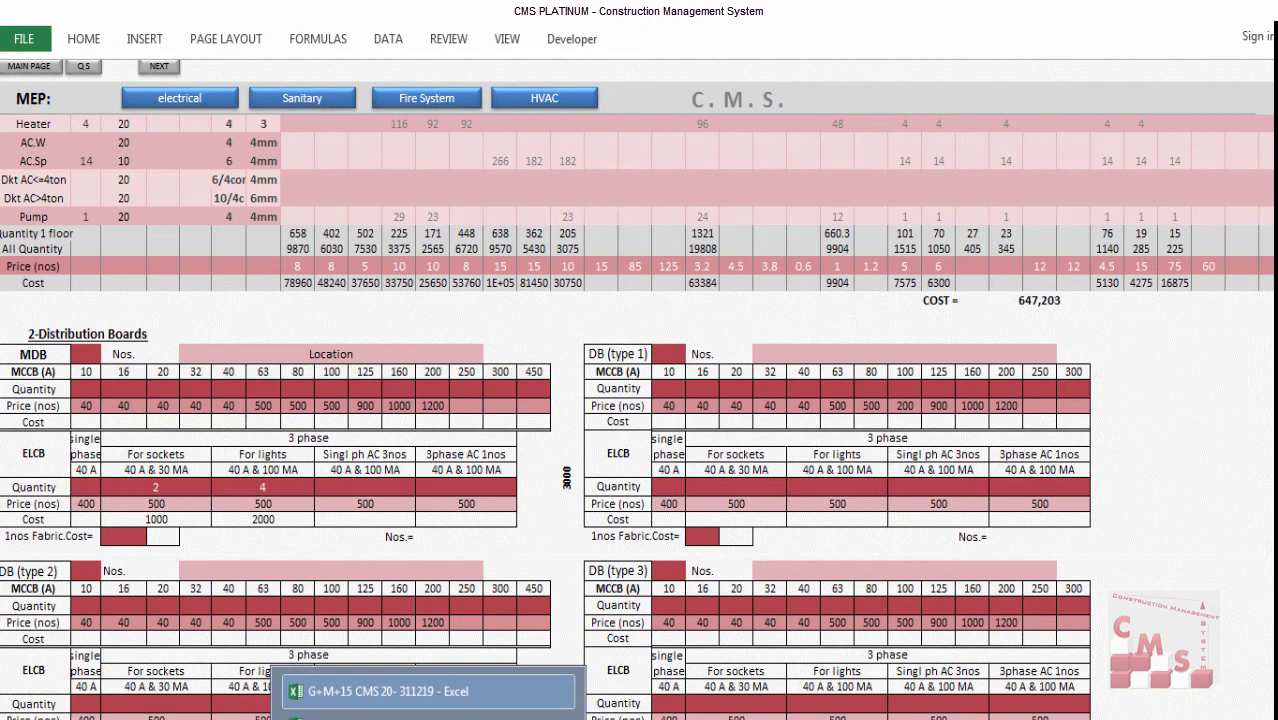
click(428, 700)
scroll(303, 393, up, 8)
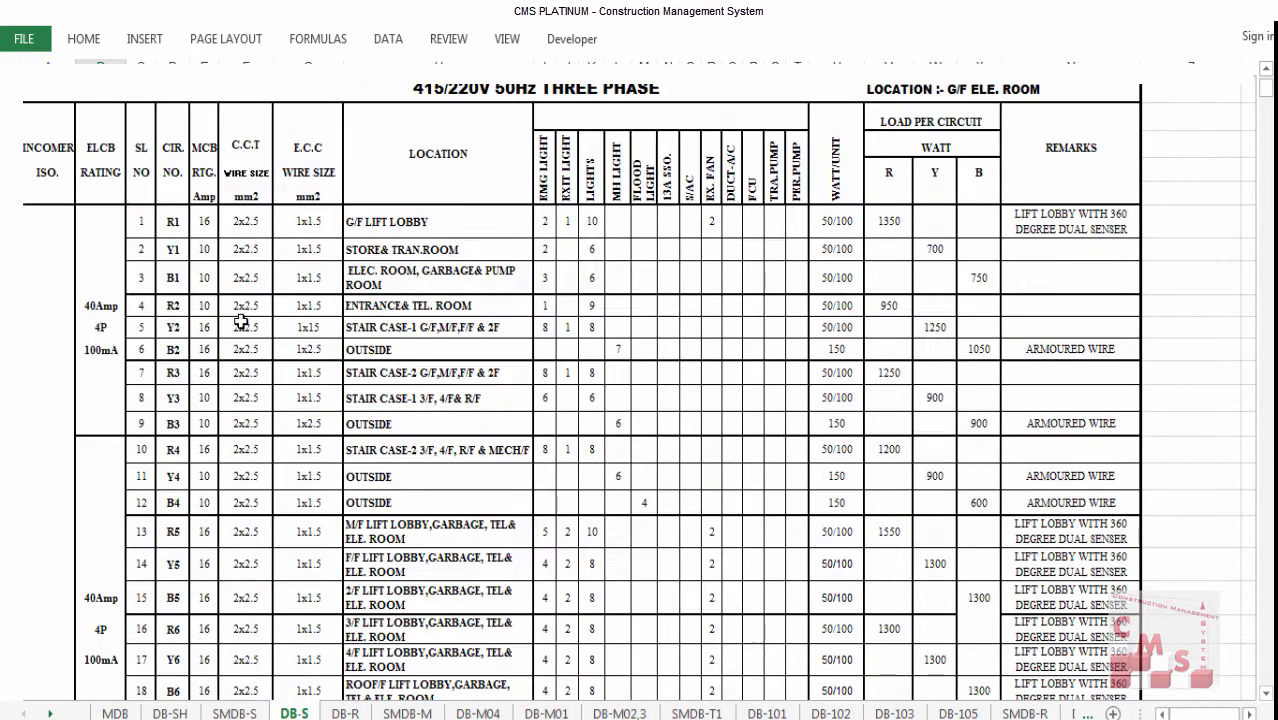
drag(204, 148, 198, 480)
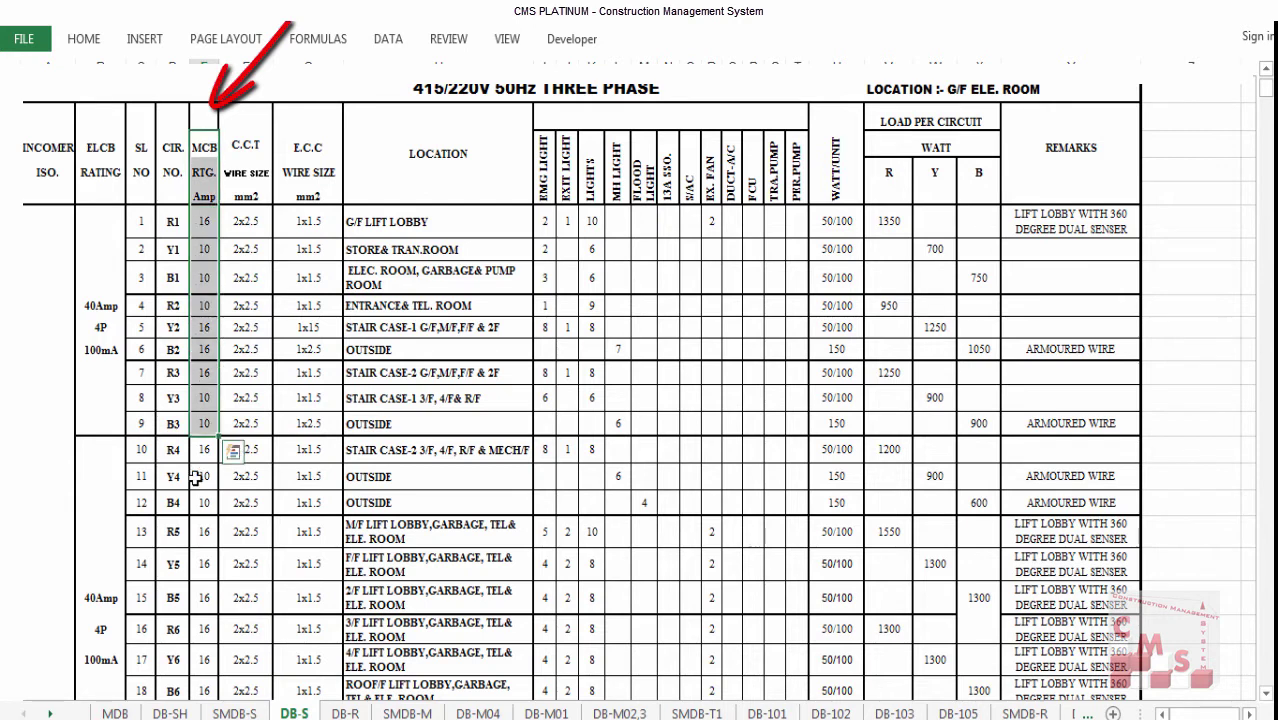
click(198, 480)
click(203, 222)
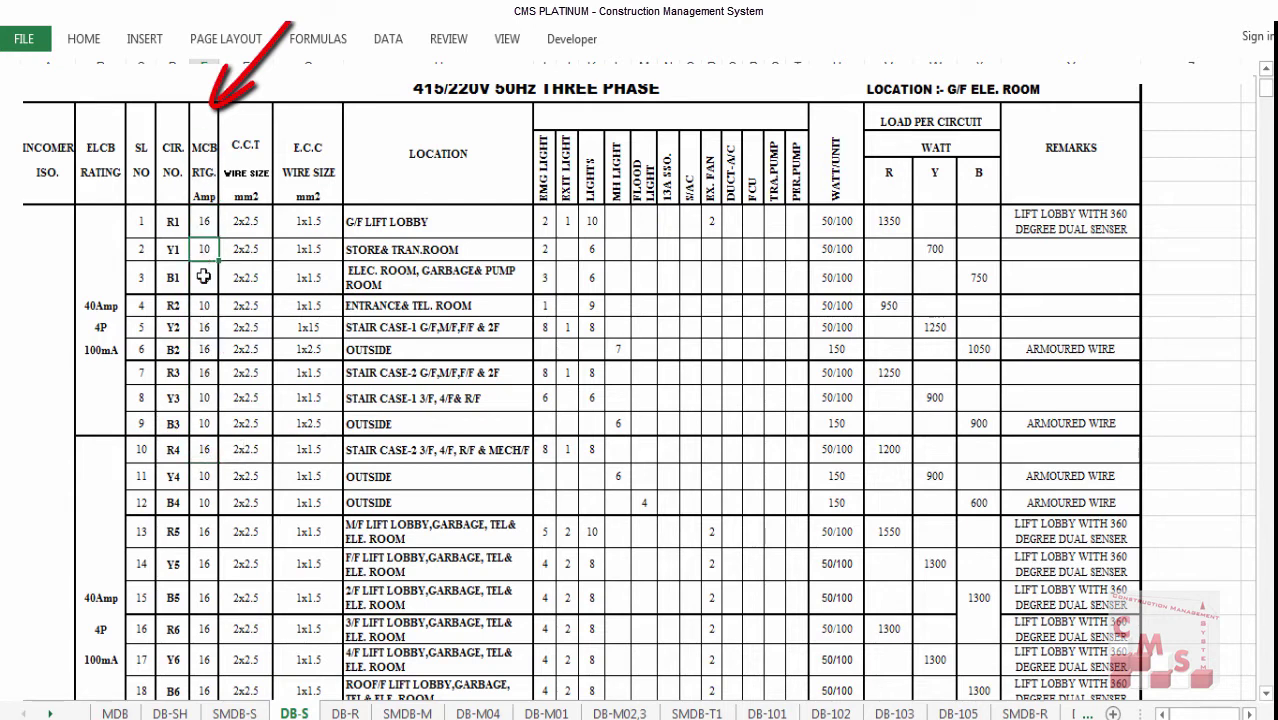
click(203, 327)
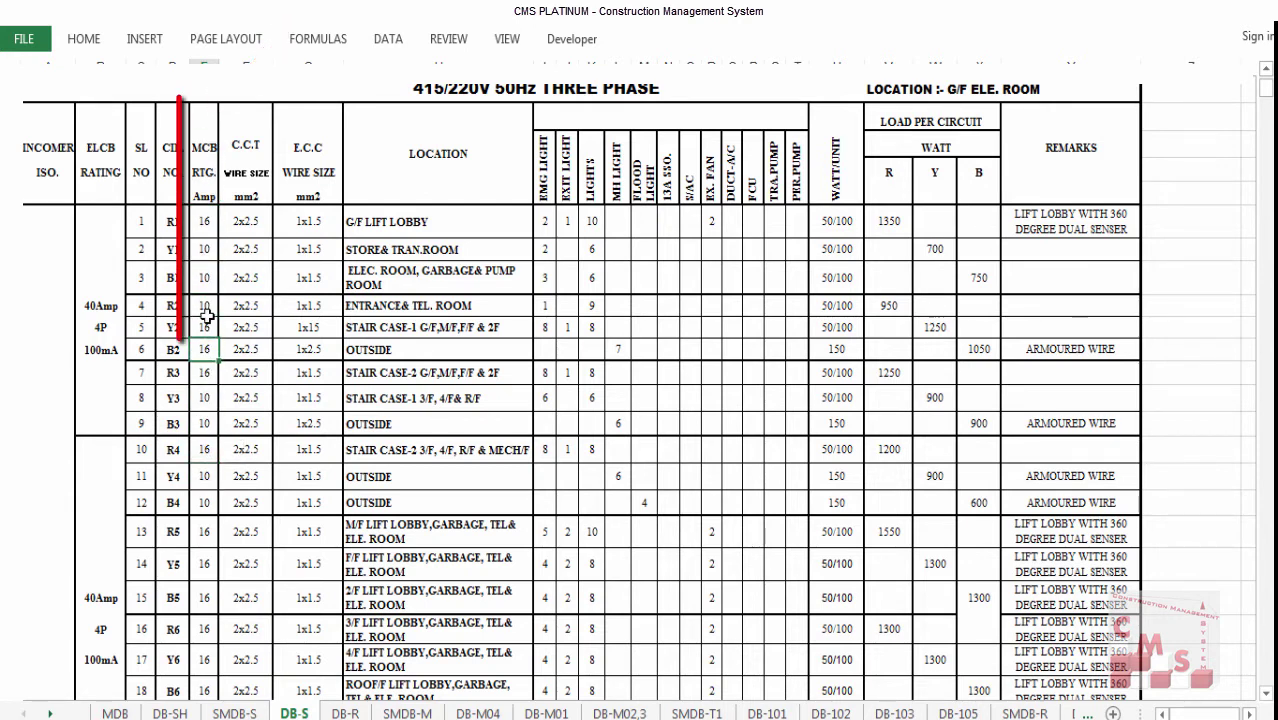
click(202, 250)
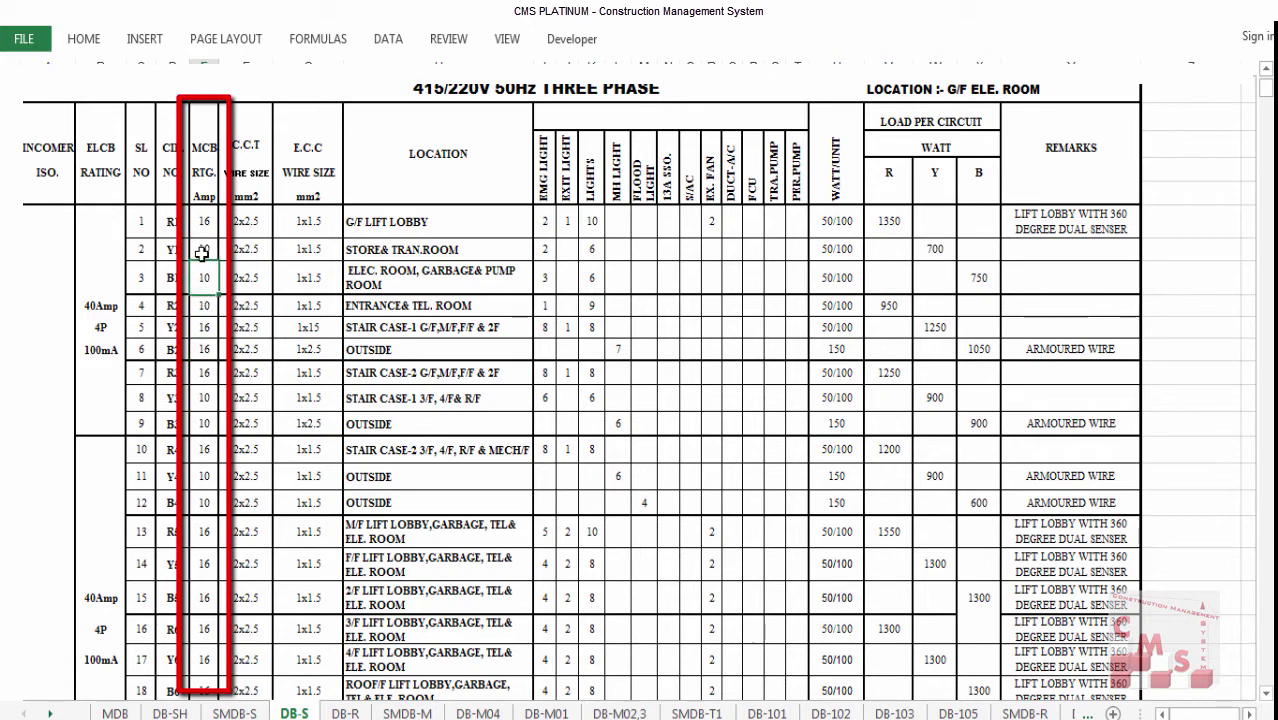
click(203, 347)
Examine the MCB ratings of the remaining DB-S circuits, down to B15.
scroll(206, 402, down, 4)
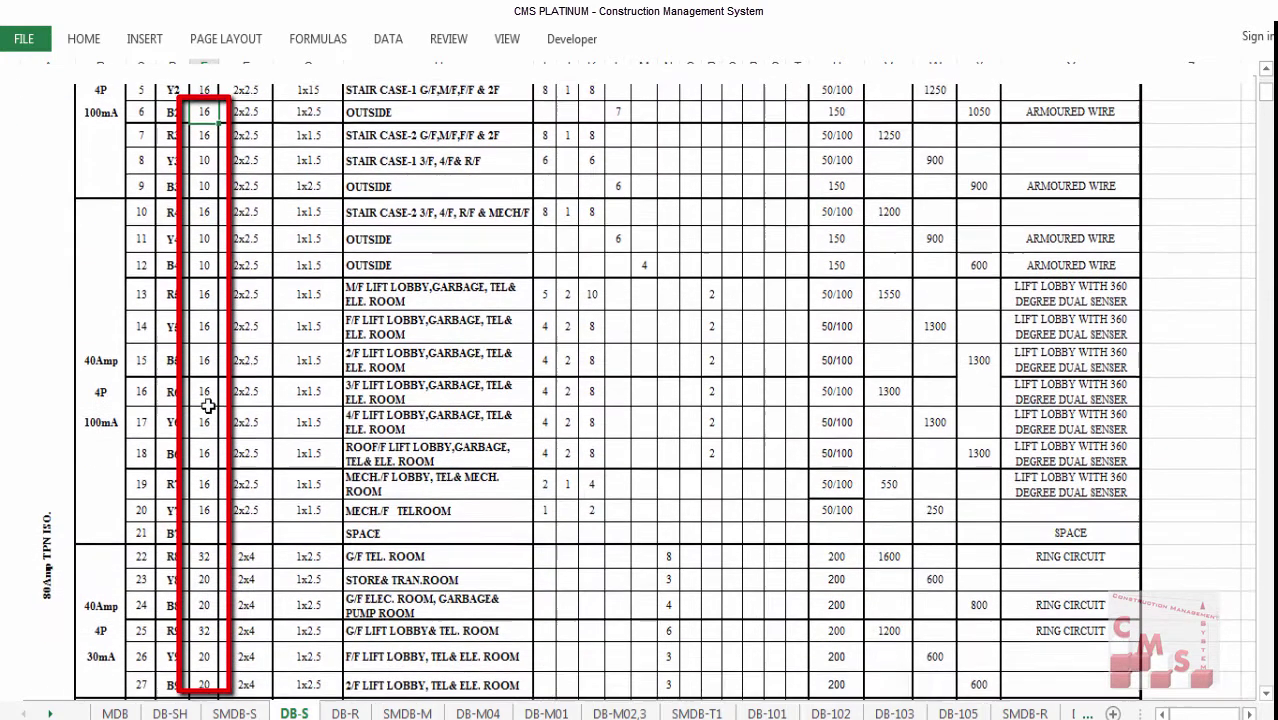
click(205, 406)
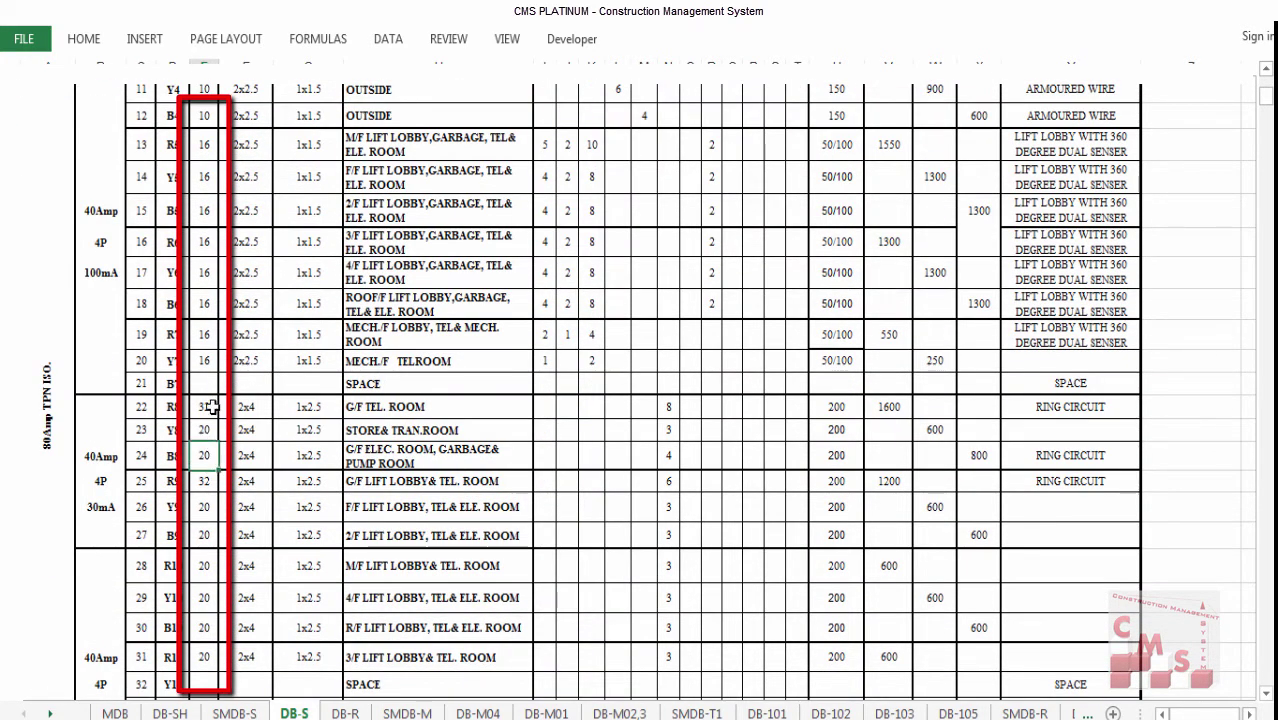
scroll(210, 537, down, 3)
scroll(216, 525, down, 2)
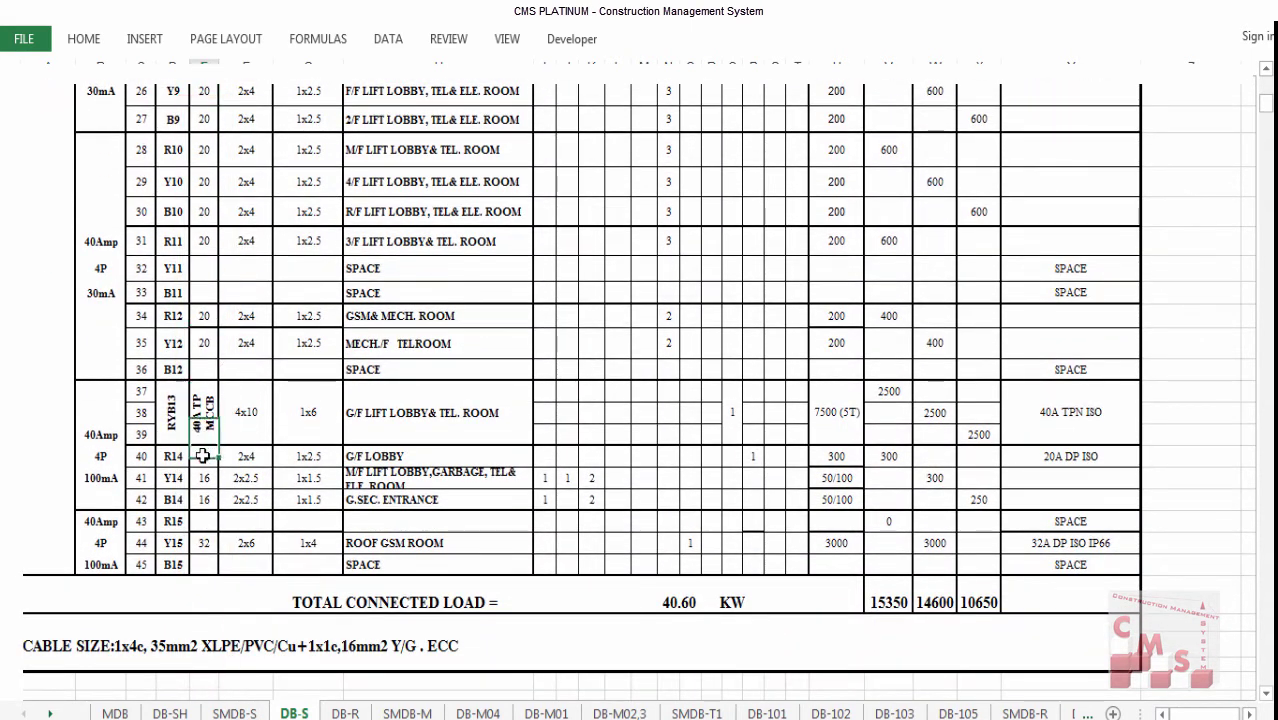
scroll(185, 400, up, 3)
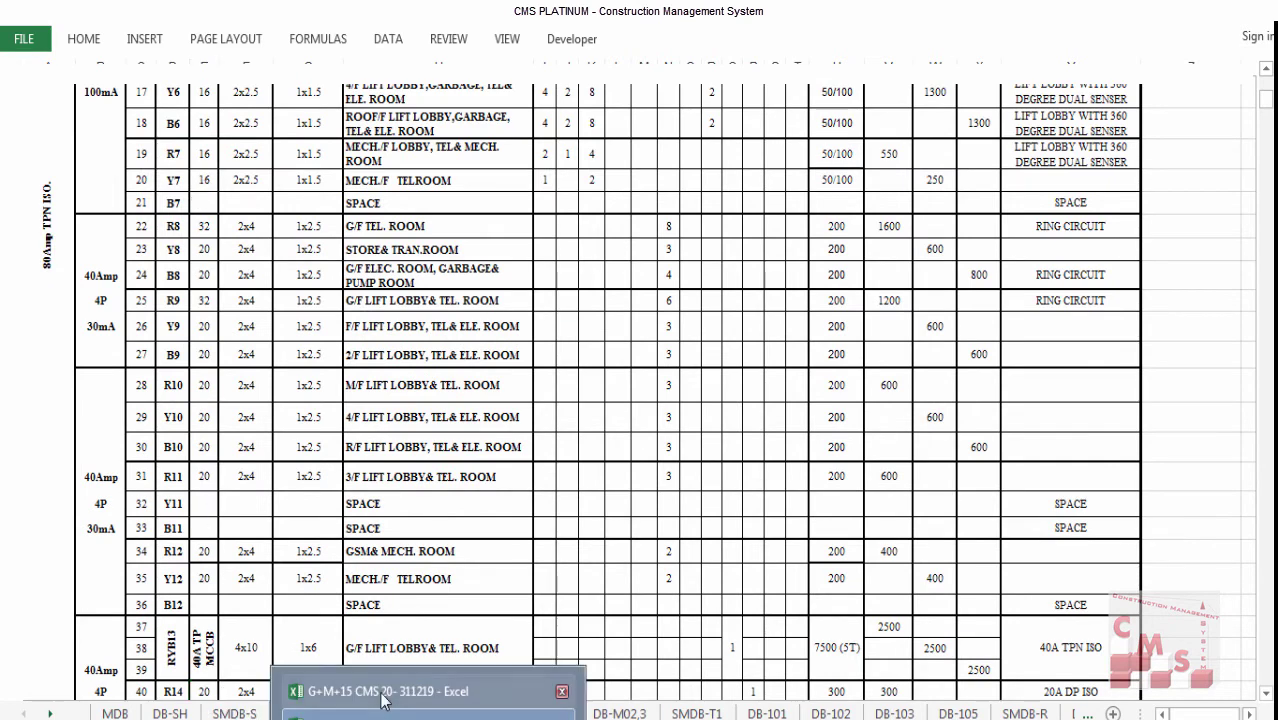
Switch back to the CMS MEP sheet and enter the MDB's MCCB quantities: 5 for 16 A, 10 for 20 A, 3 for 32 A, 1 for 40 A.
click(300, 716)
click(162, 389)
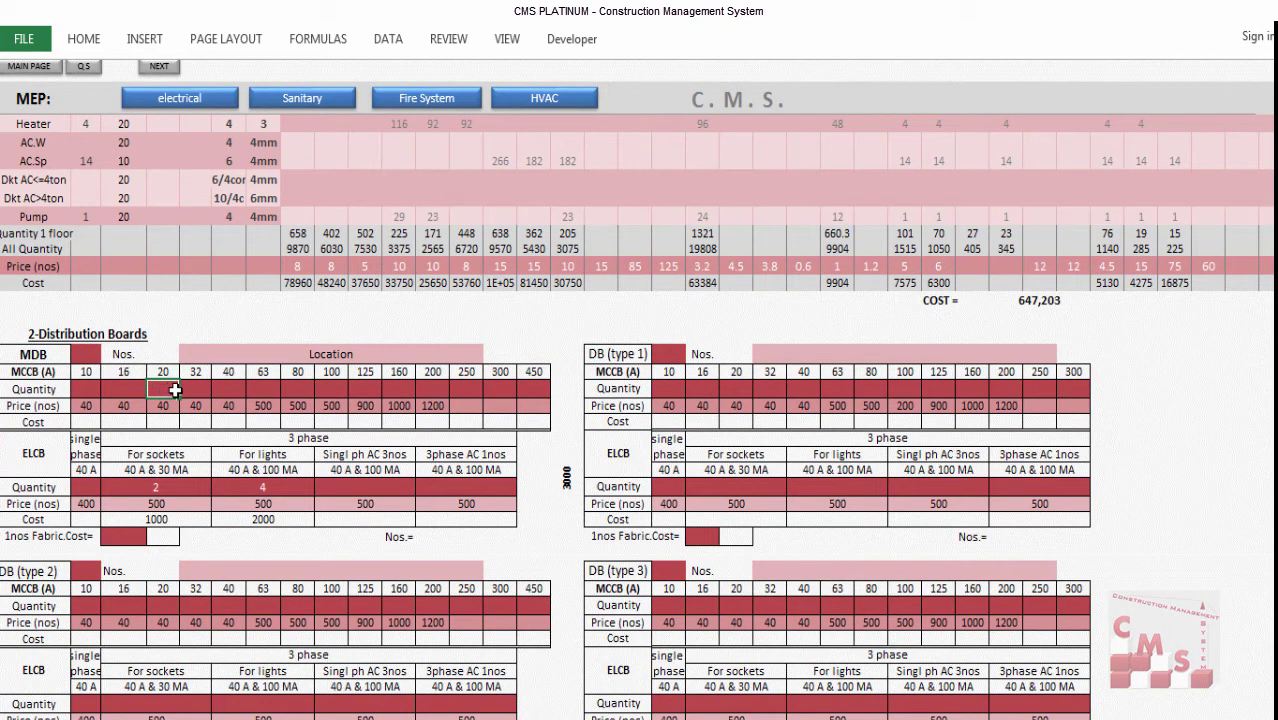
text(10)
key(Left)
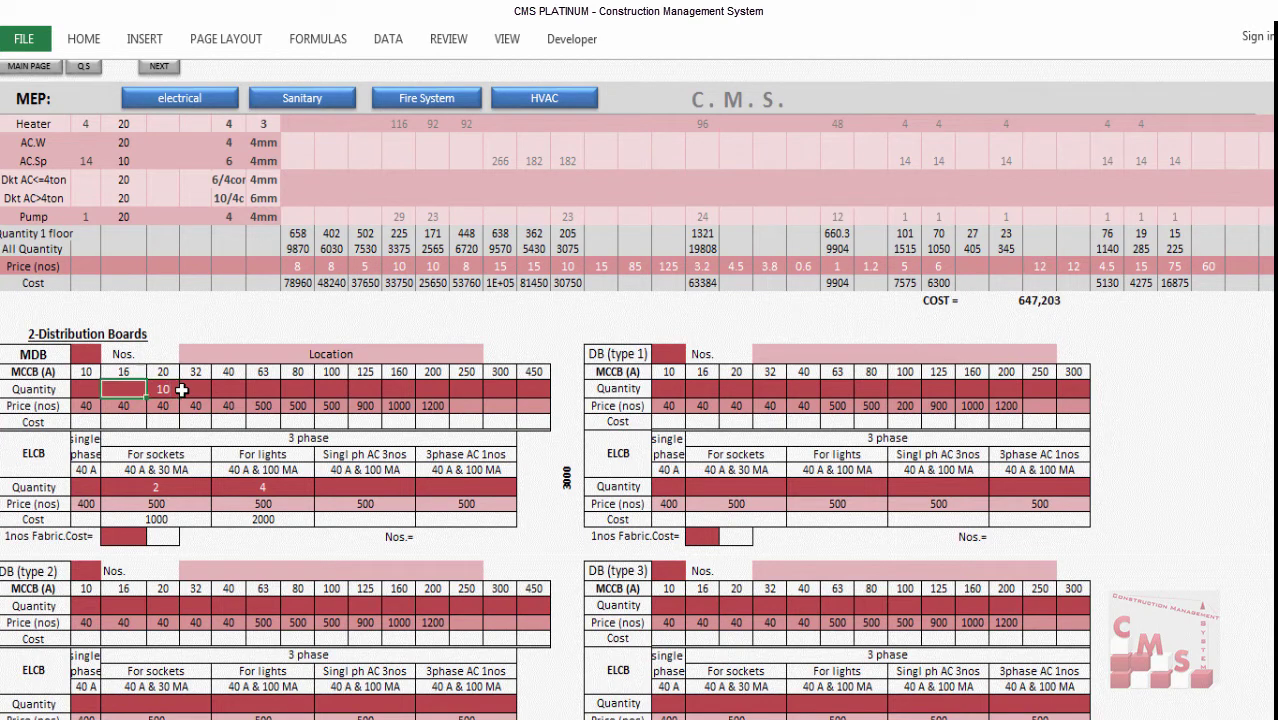
text(5)
key(Right)
key(Right)
key(Right)
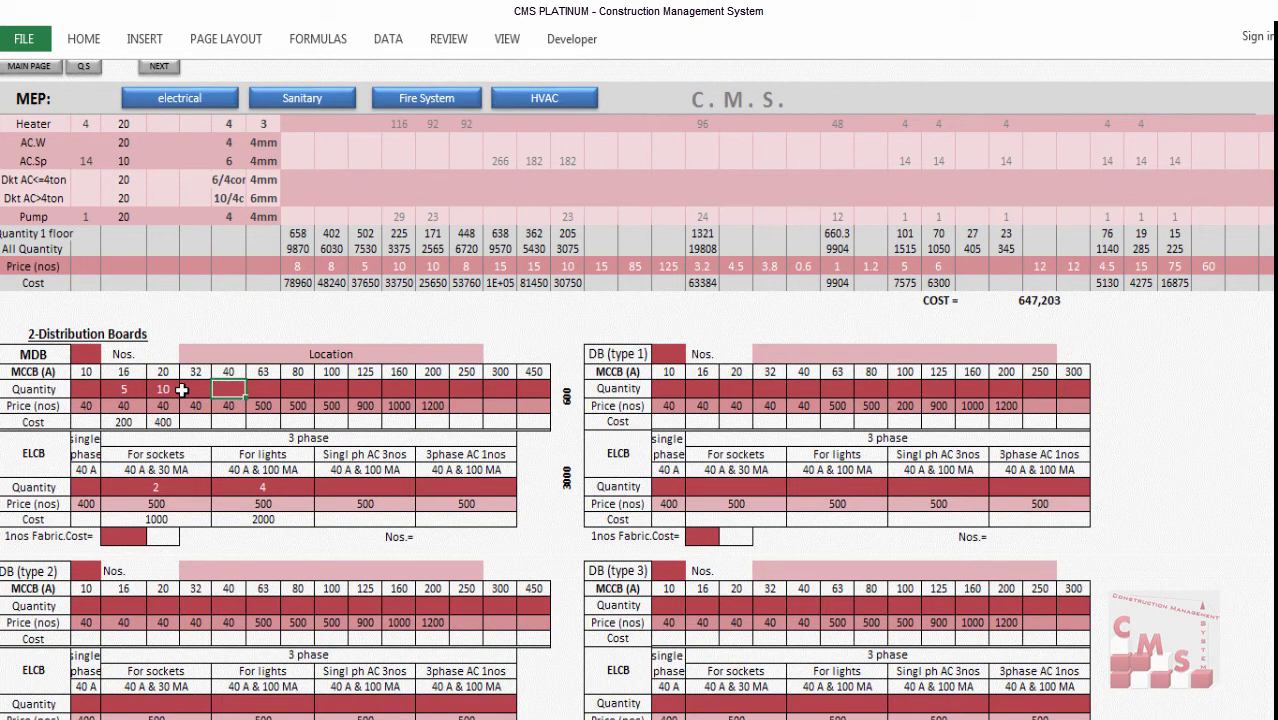
text(1)
key(Left)
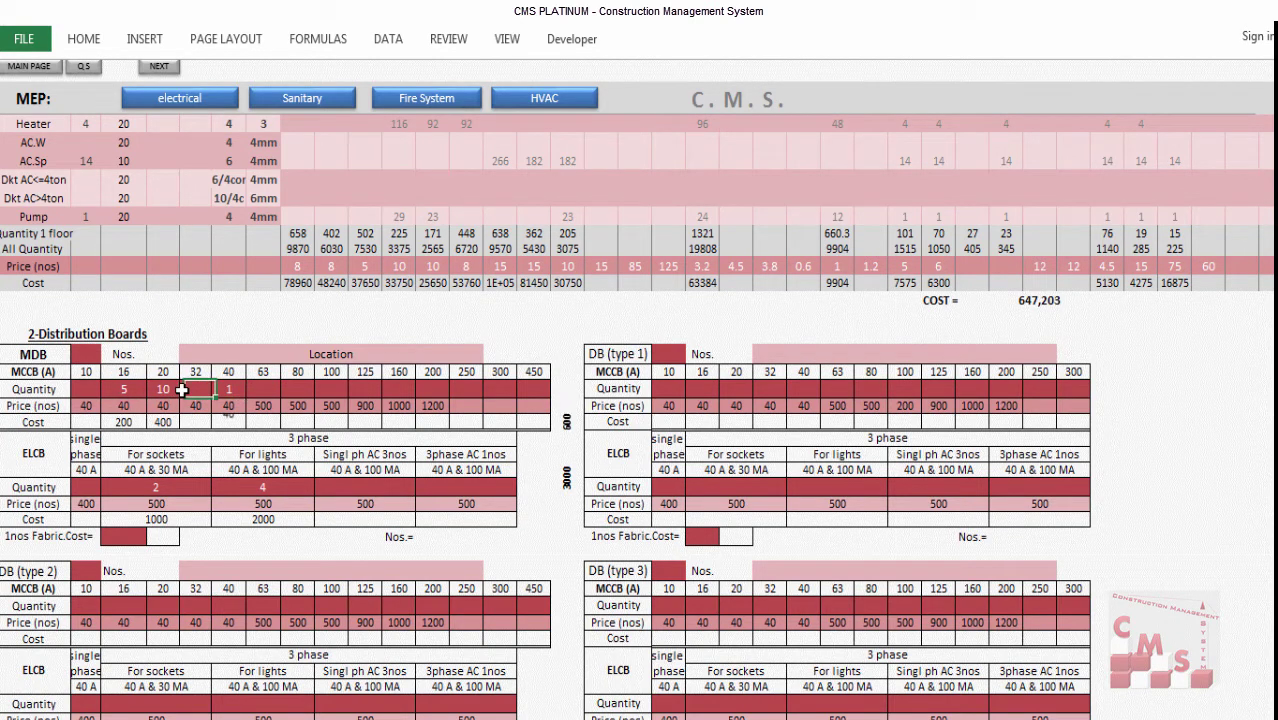
text(3)
key(Return)
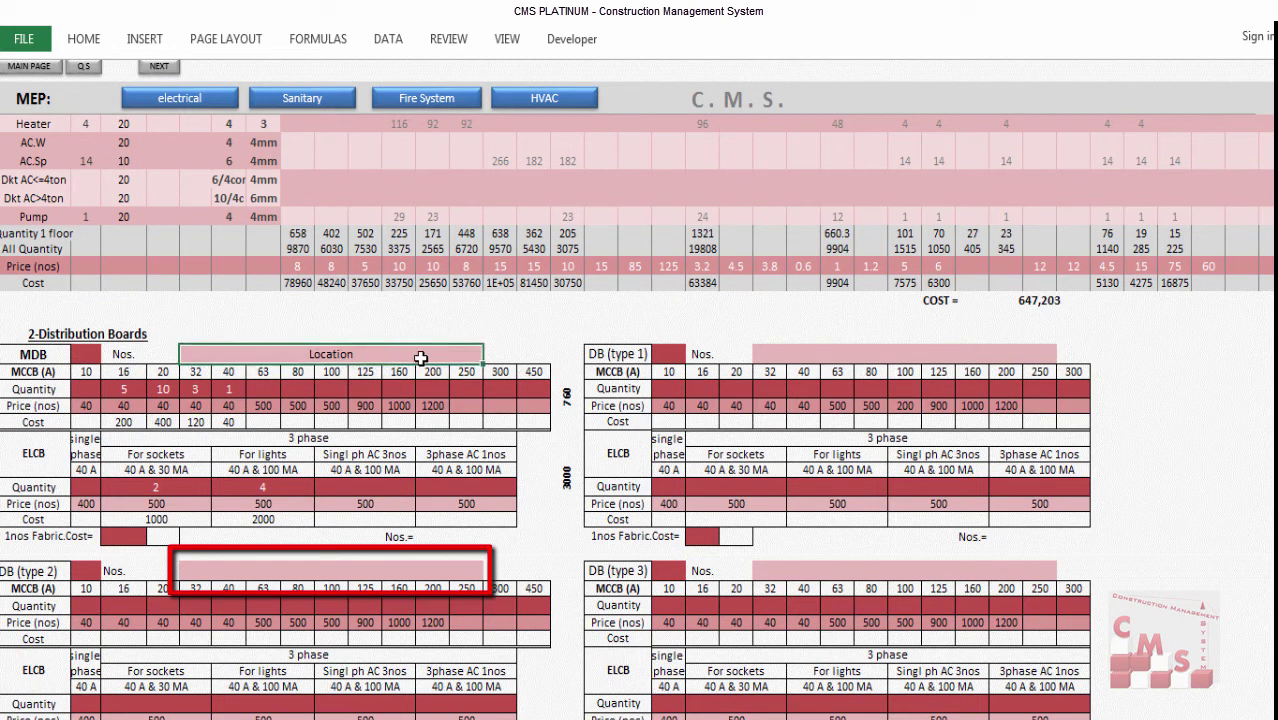
Examine the distribution boards' location fields and the MDB's MCCB prices, ELCB prices and fabrication cost field.
click(905, 352)
key(Down)
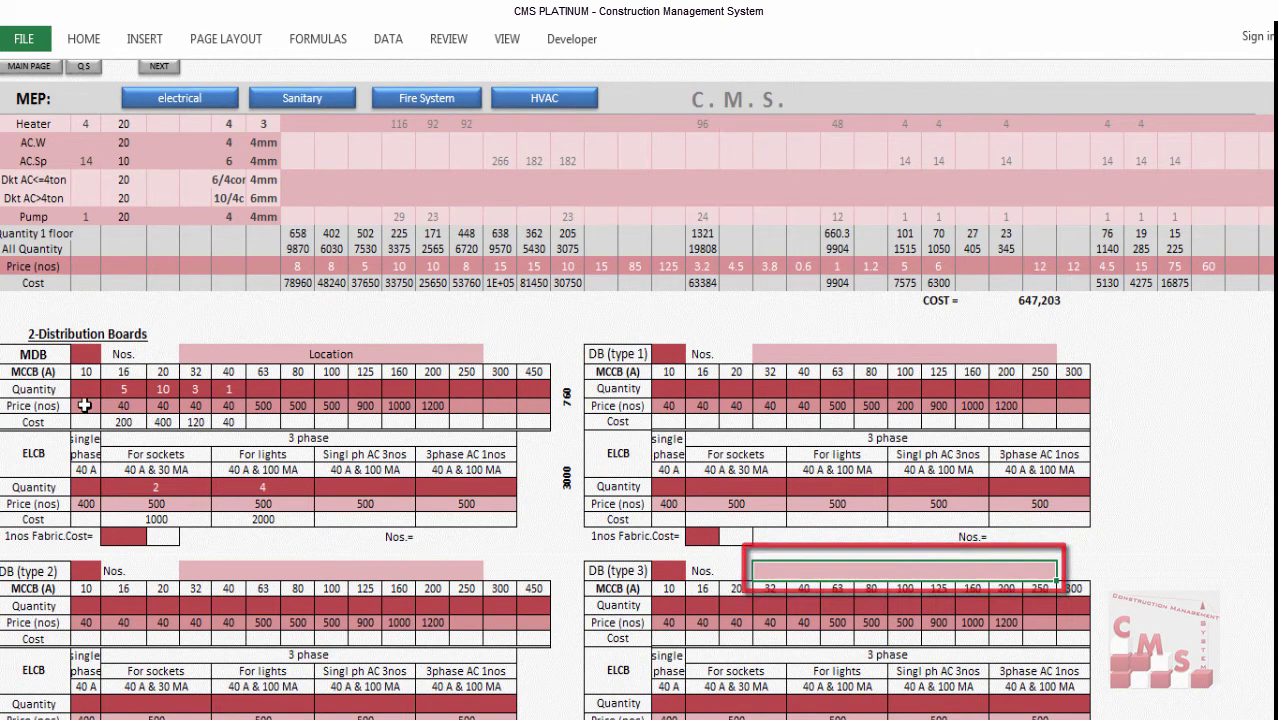
drag(85, 405, 475, 405)
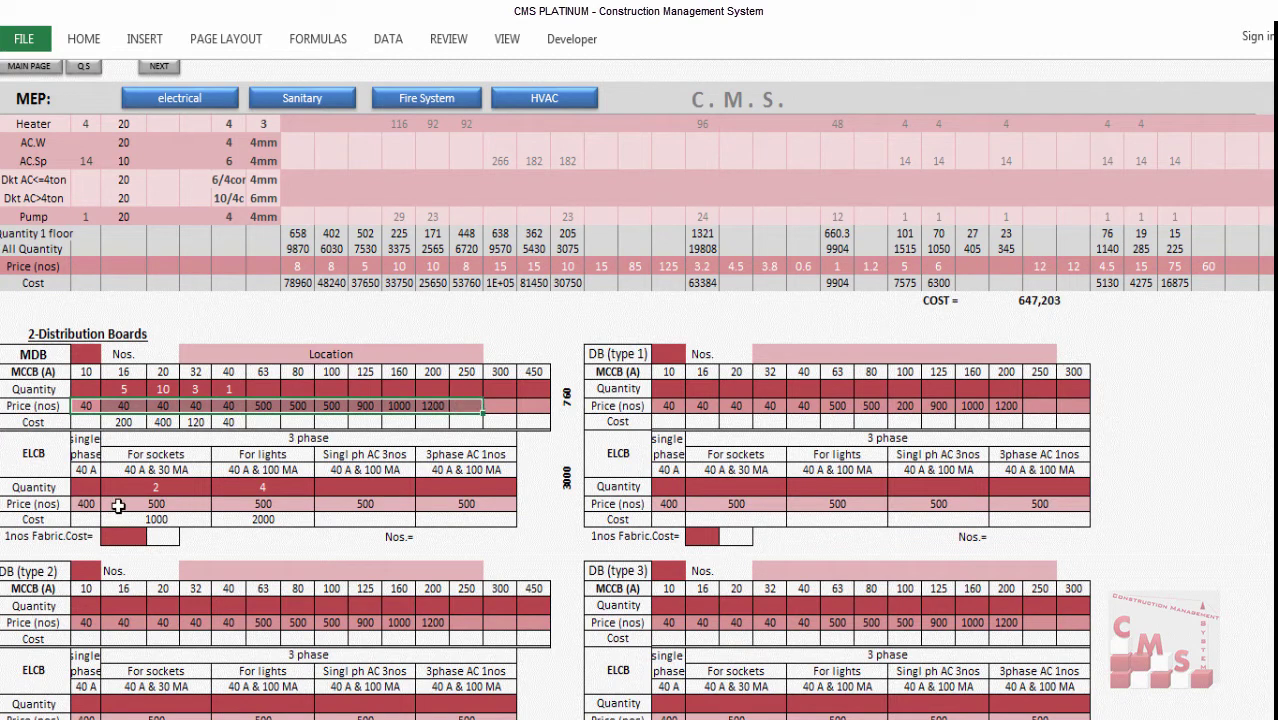
drag(86, 504, 398, 505)
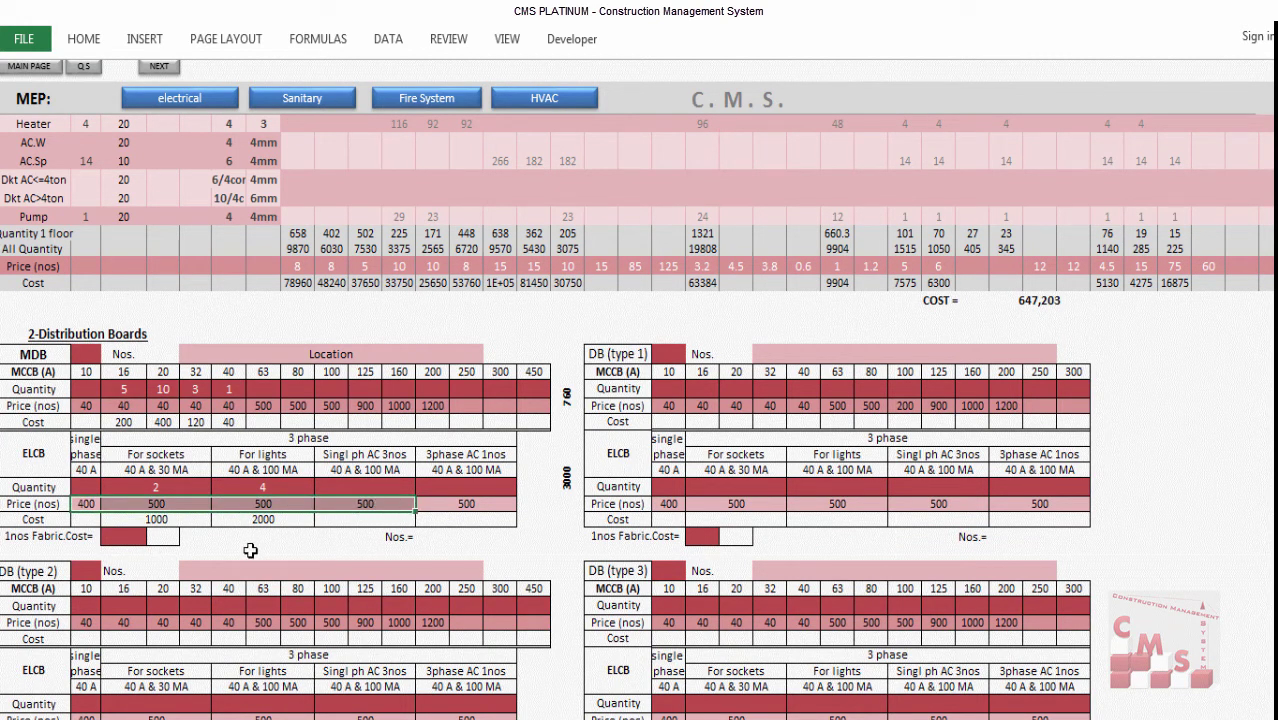
click(127, 538)
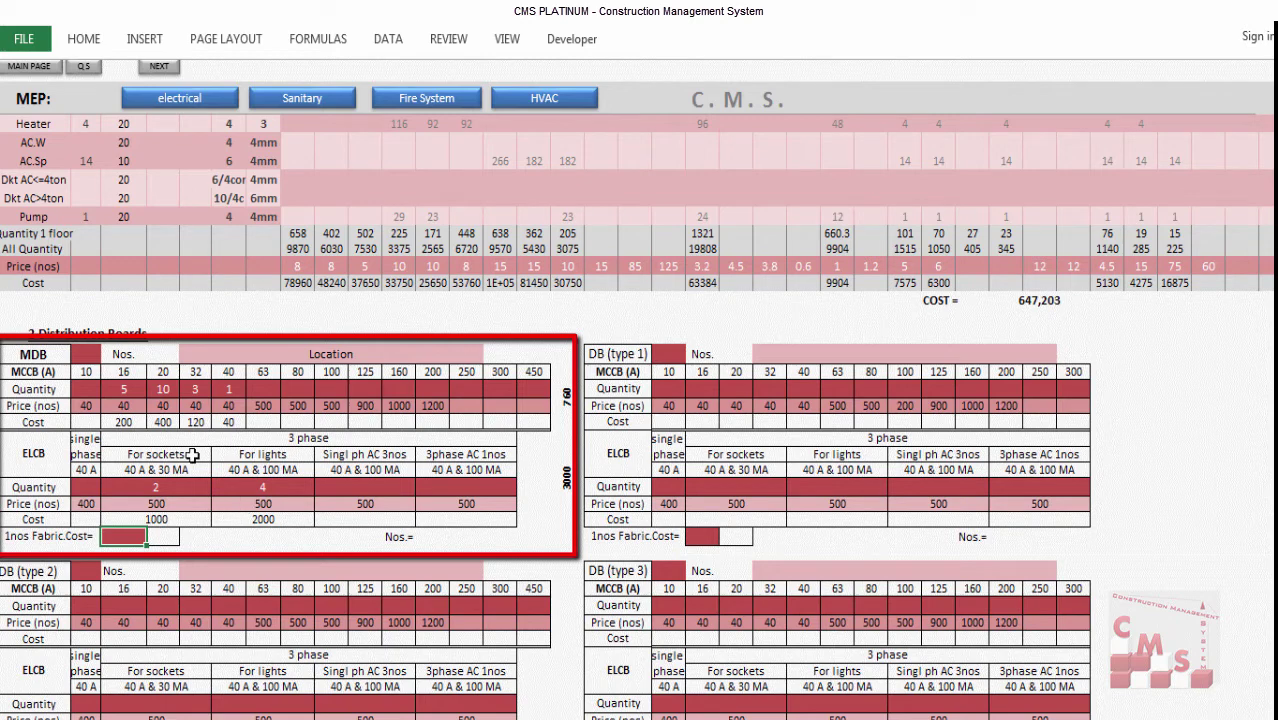
Set the number of MDB boards to 20.
scroll(333, 437, down, 1)
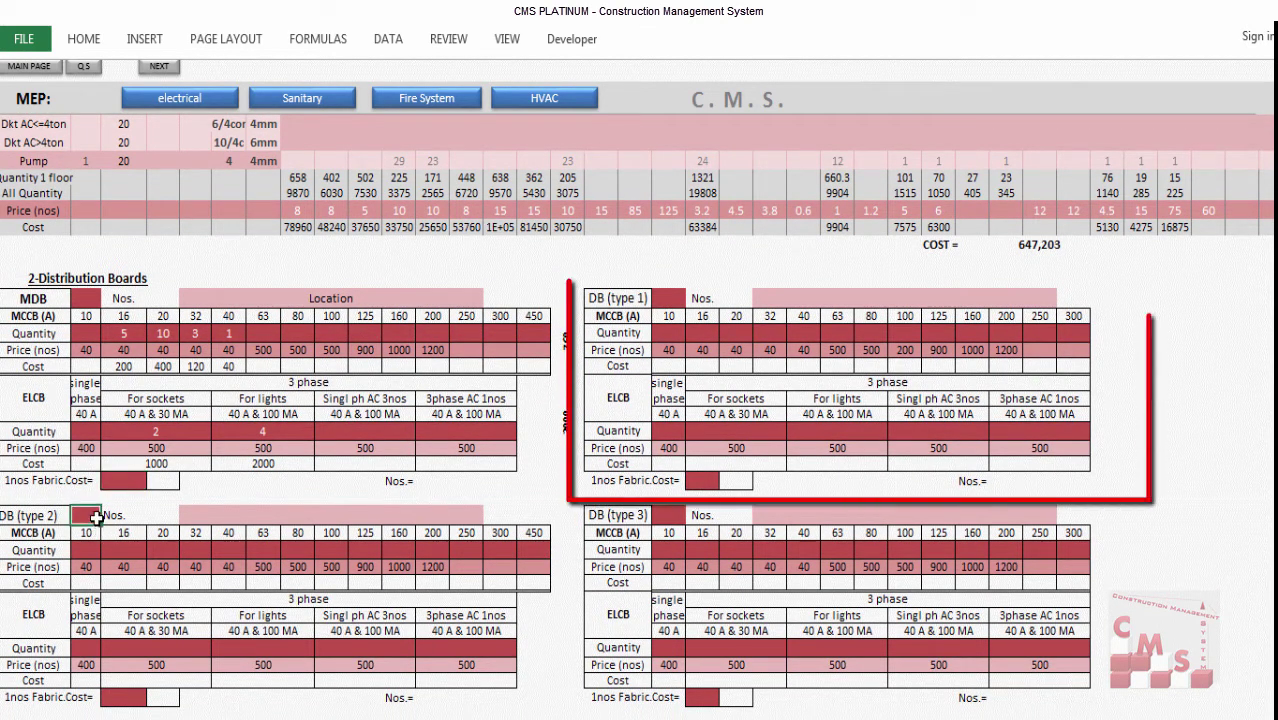
click(96, 303)
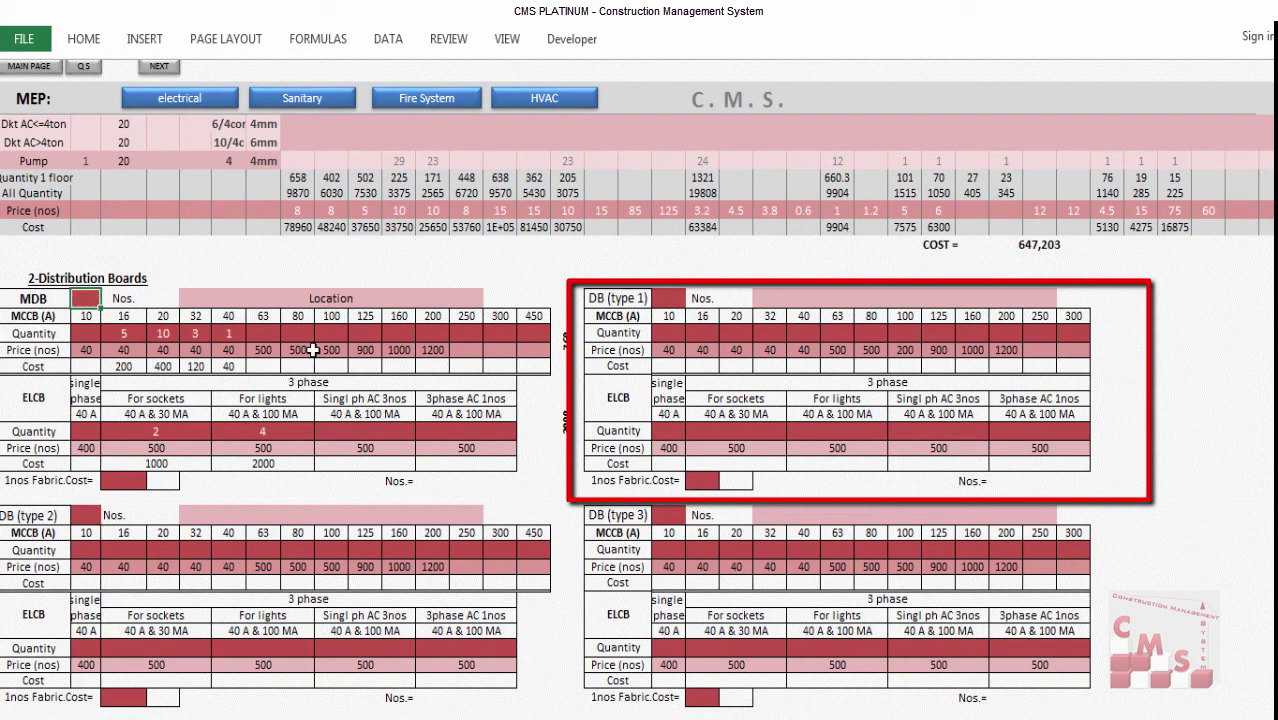
text(20)
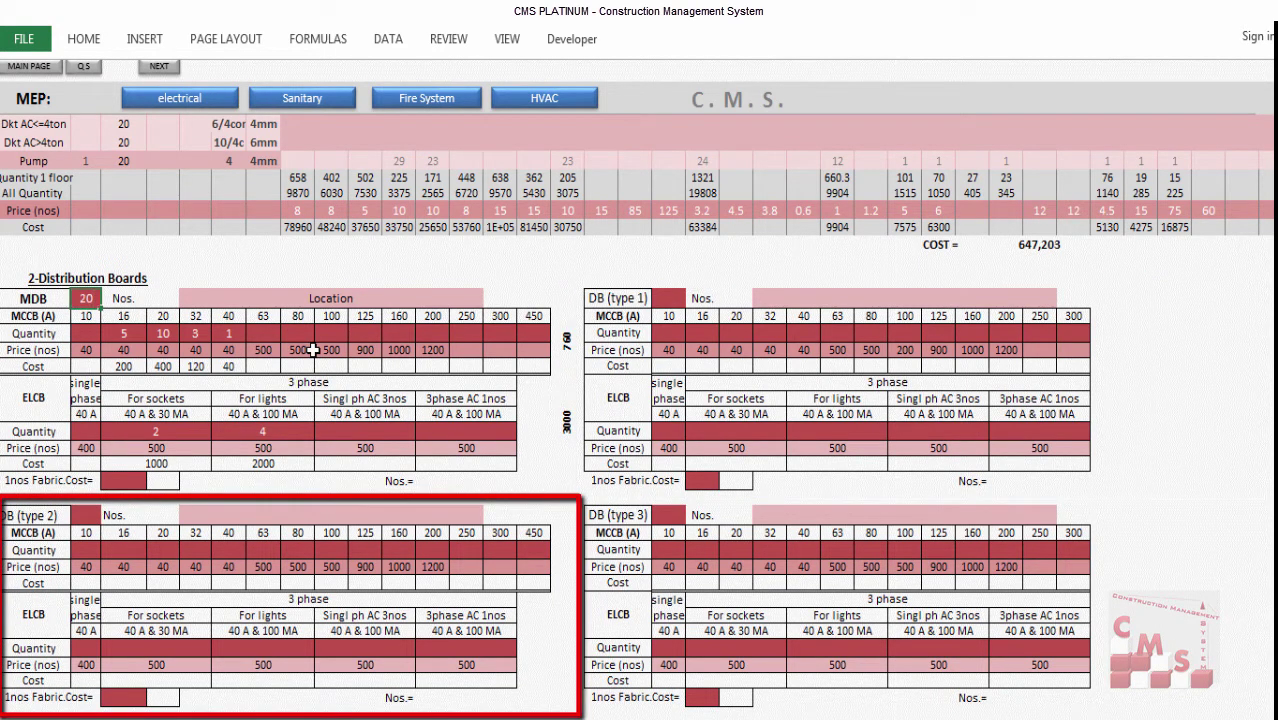
key(Return)
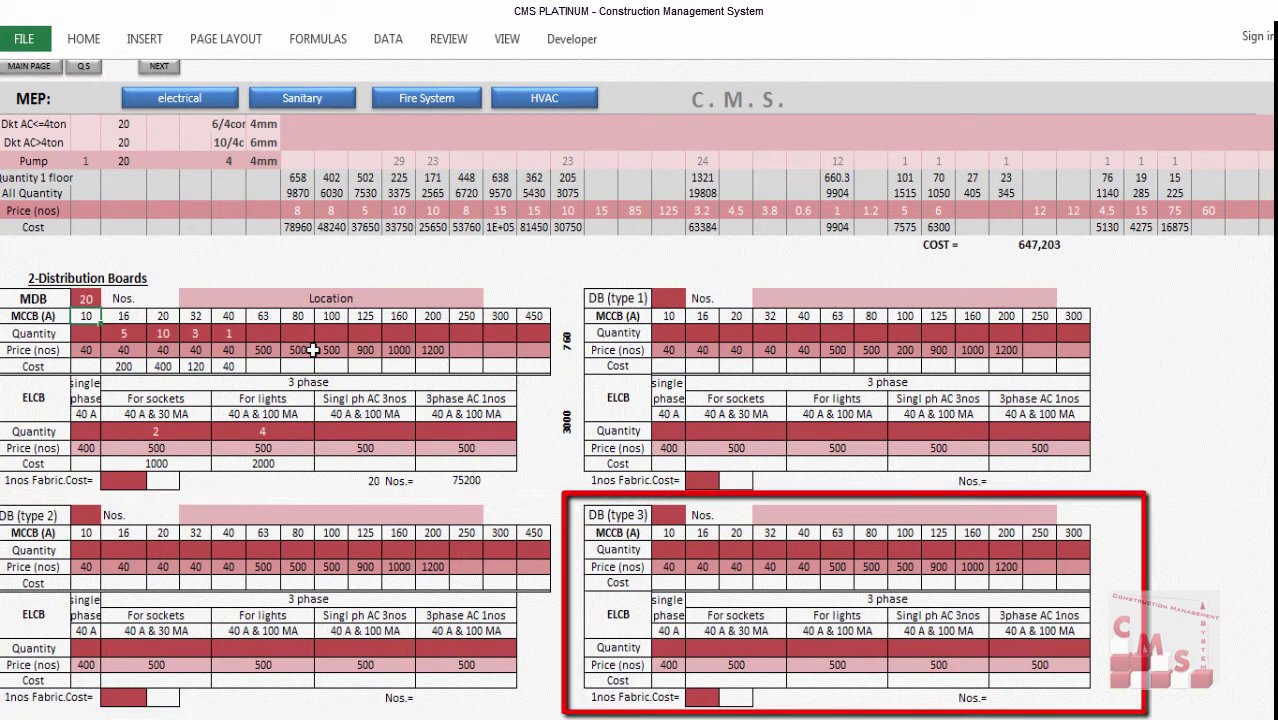
Look through the distribution board tables for types 1 to 7 and the Capacitor Bank section, down to the Cables section.
scroll(662, 398, down, 3)
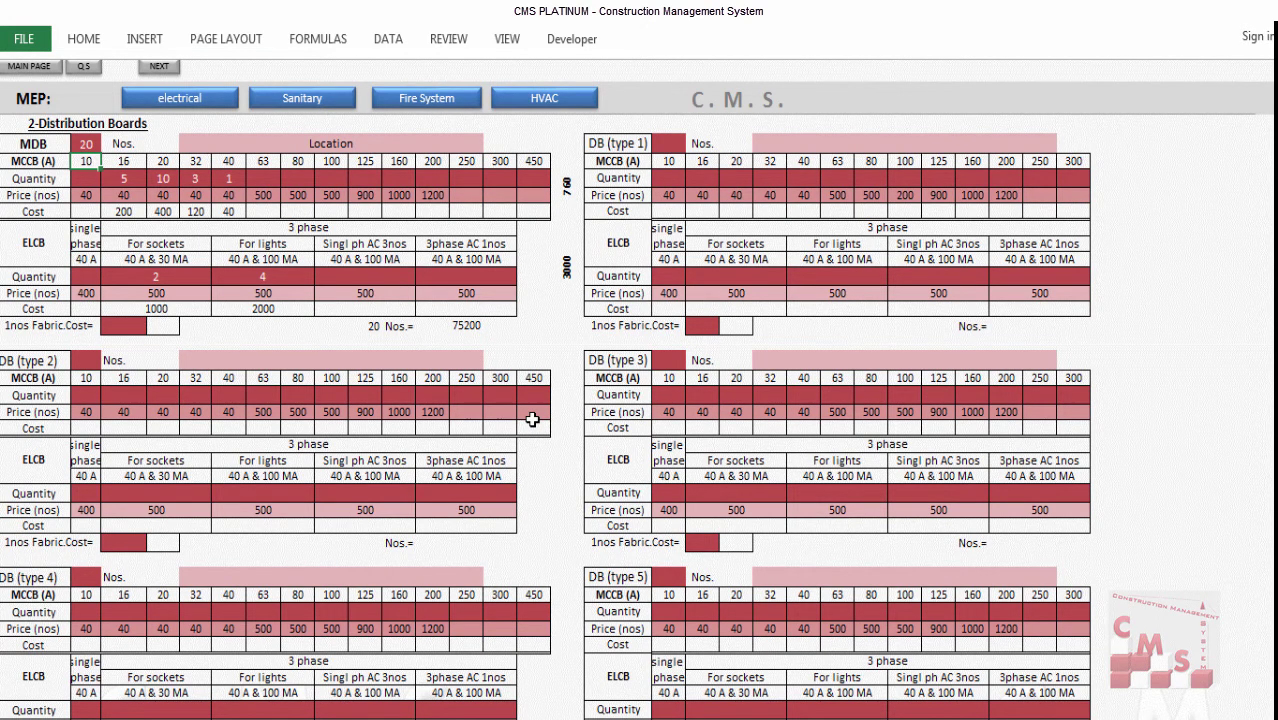
scroll(532, 420, down, 3)
scroll(555, 517, up, 3)
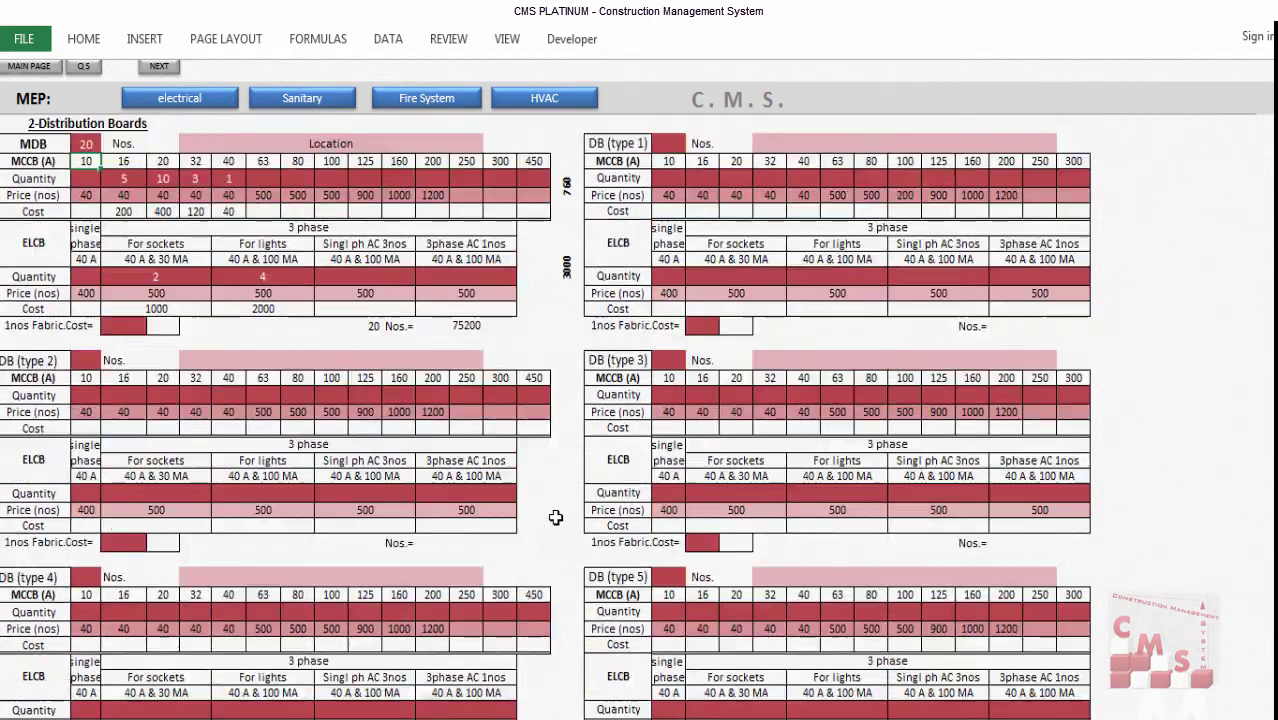
scroll(555, 517, down, 6)
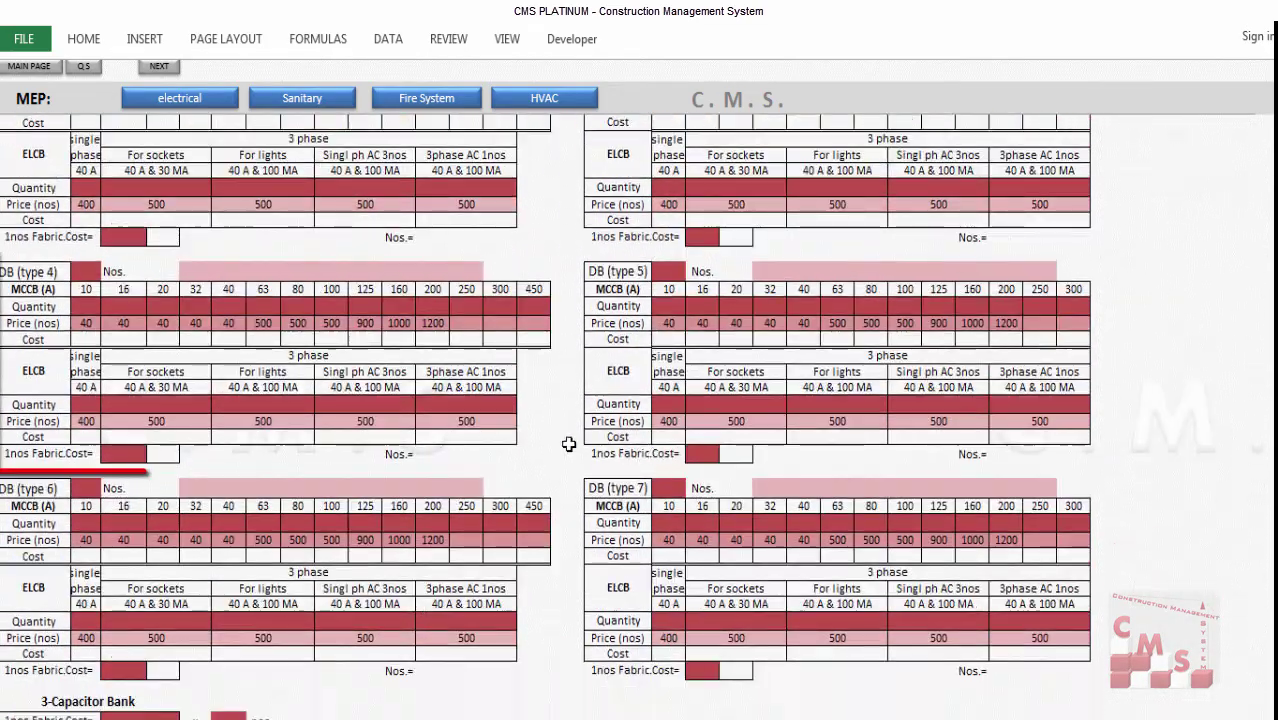
scroll(568, 444, down, 2)
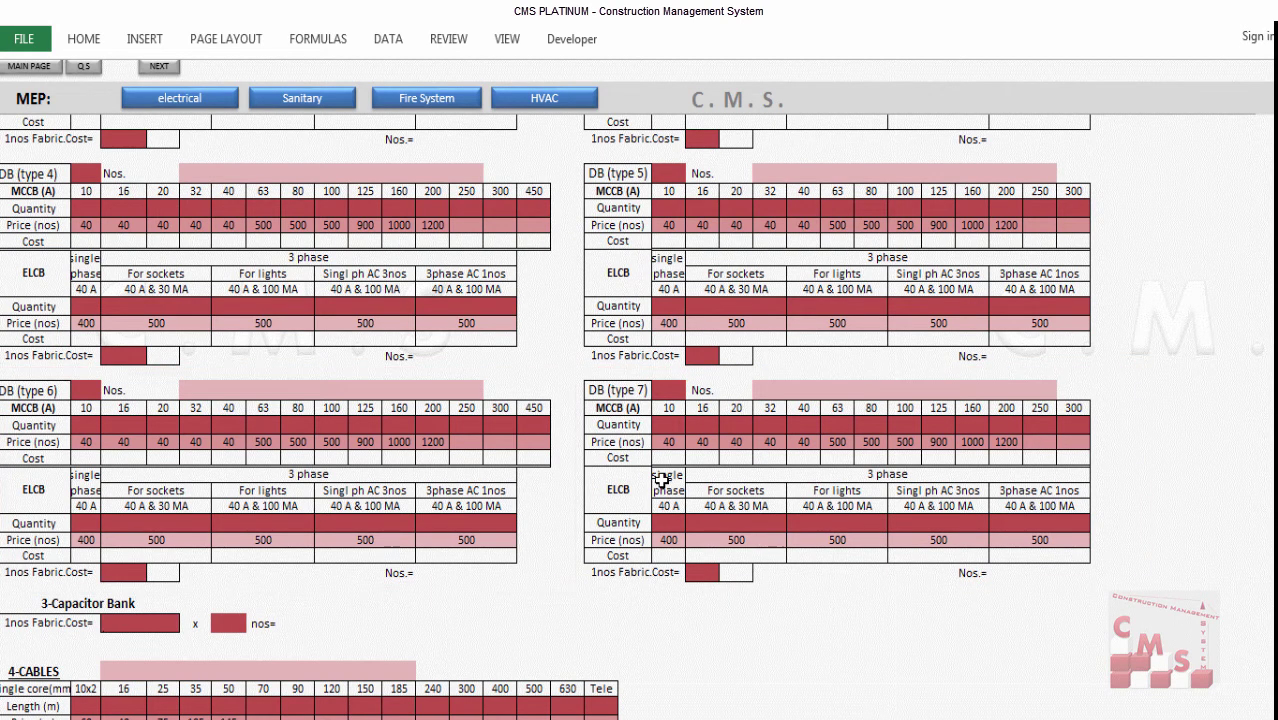
scroll(662, 481, down, 3)
scroll(662, 481, down, 2)
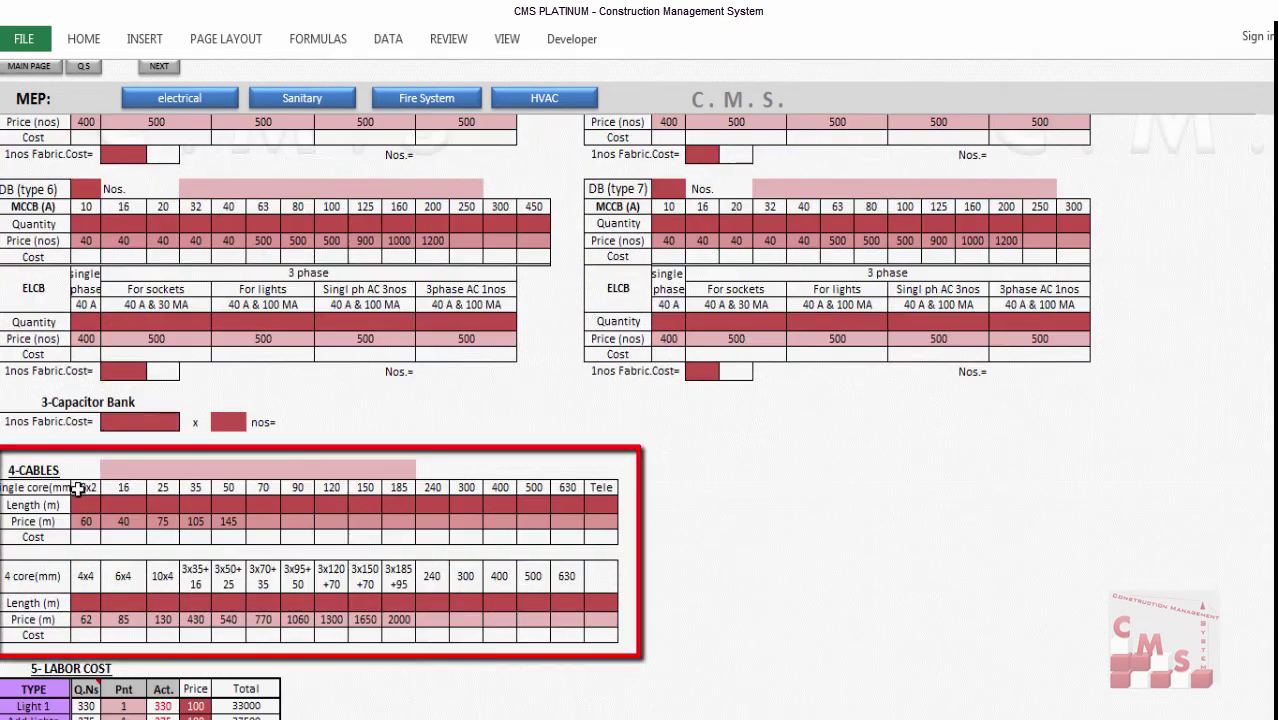
Examine the single core and 4 core tables in the Cables section, including their length and price rows.
click(124, 505)
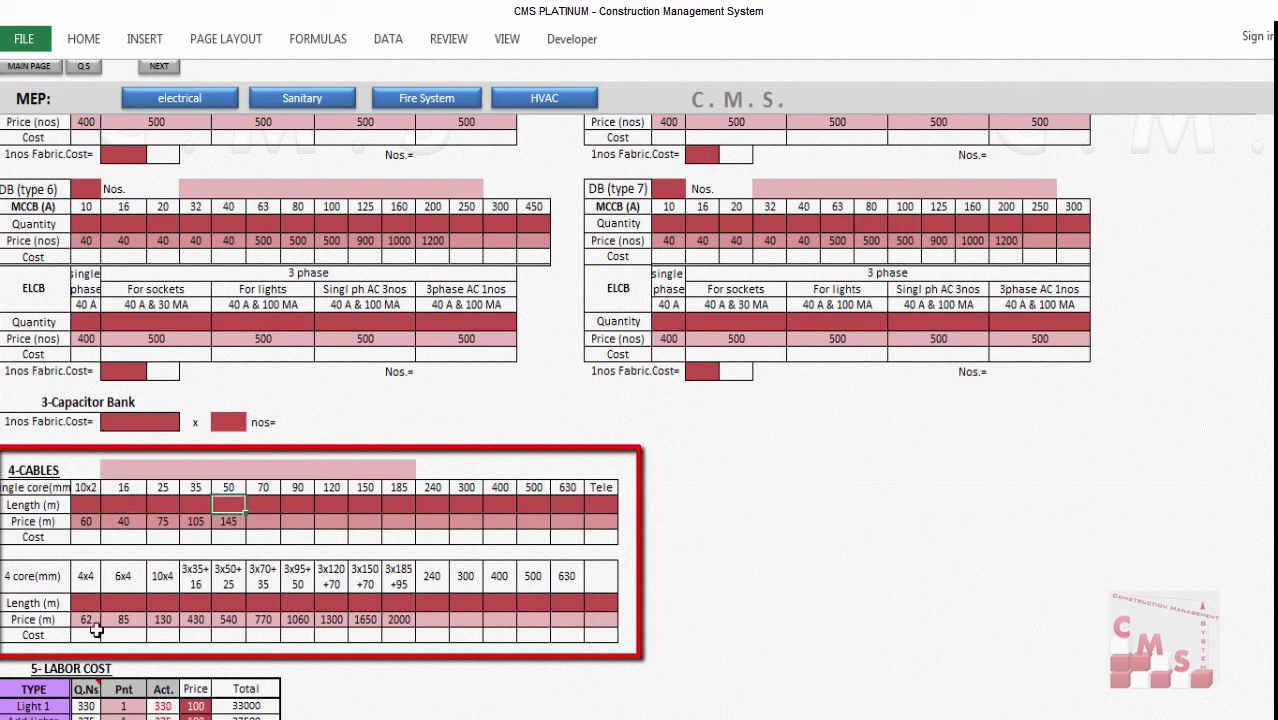
click(37, 585)
click(35, 490)
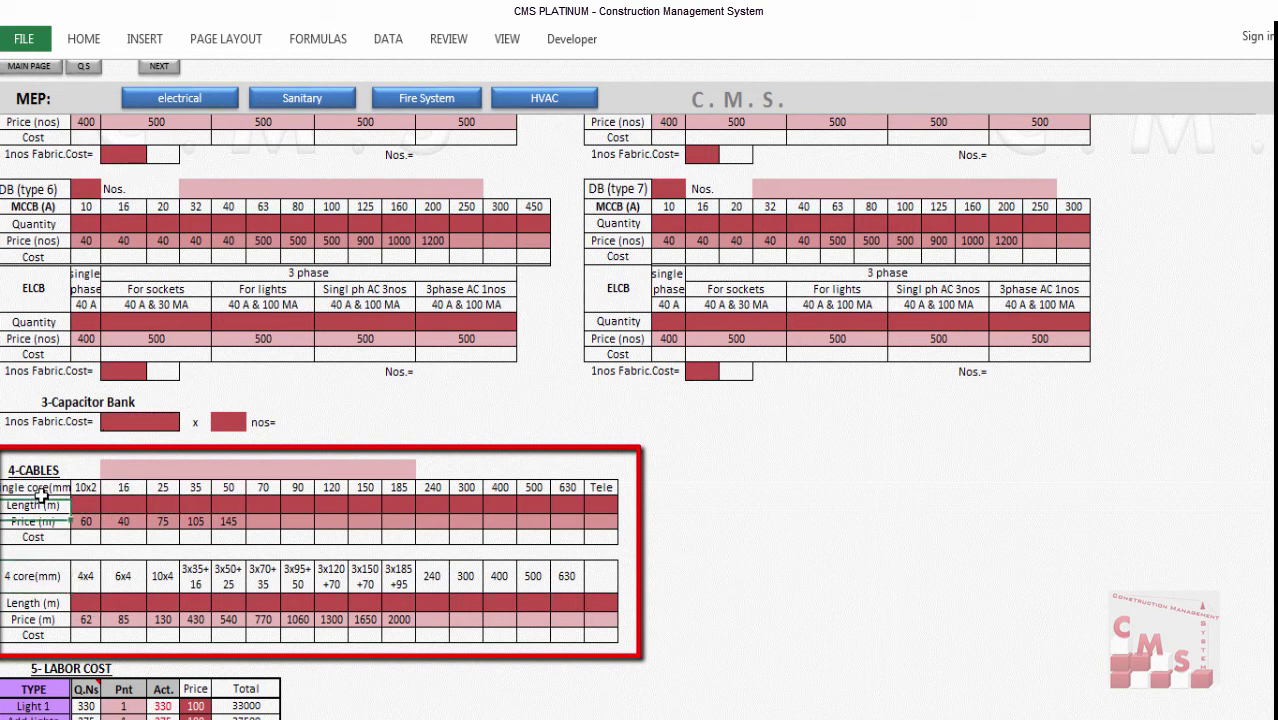
click(50, 575)
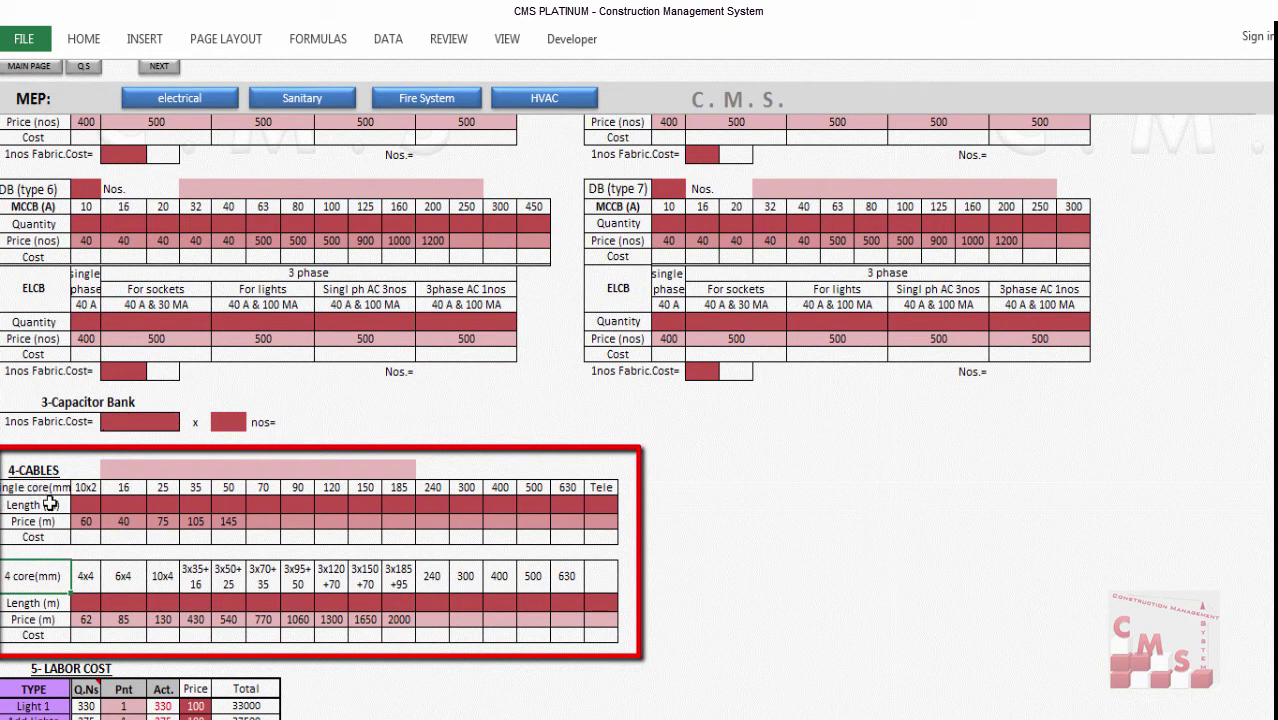
drag(90, 503, 351, 515)
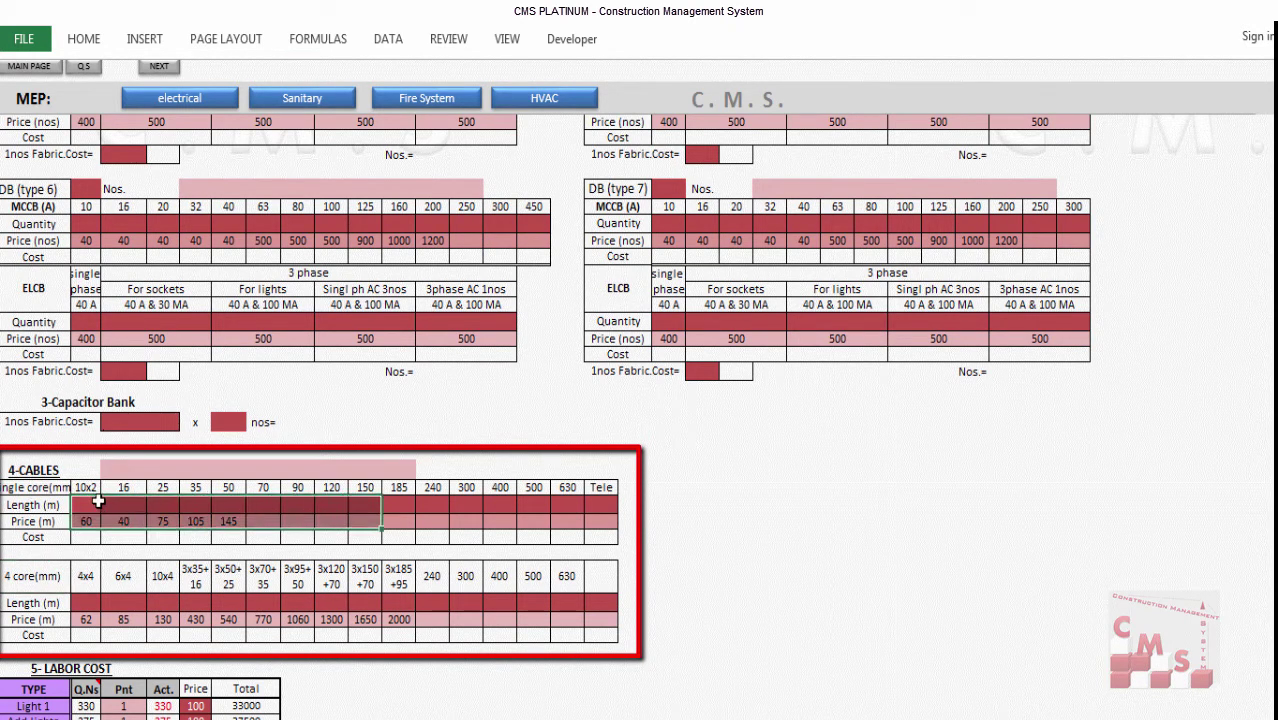
drag(90, 503, 238, 508)
drag(76, 600, 160, 600)
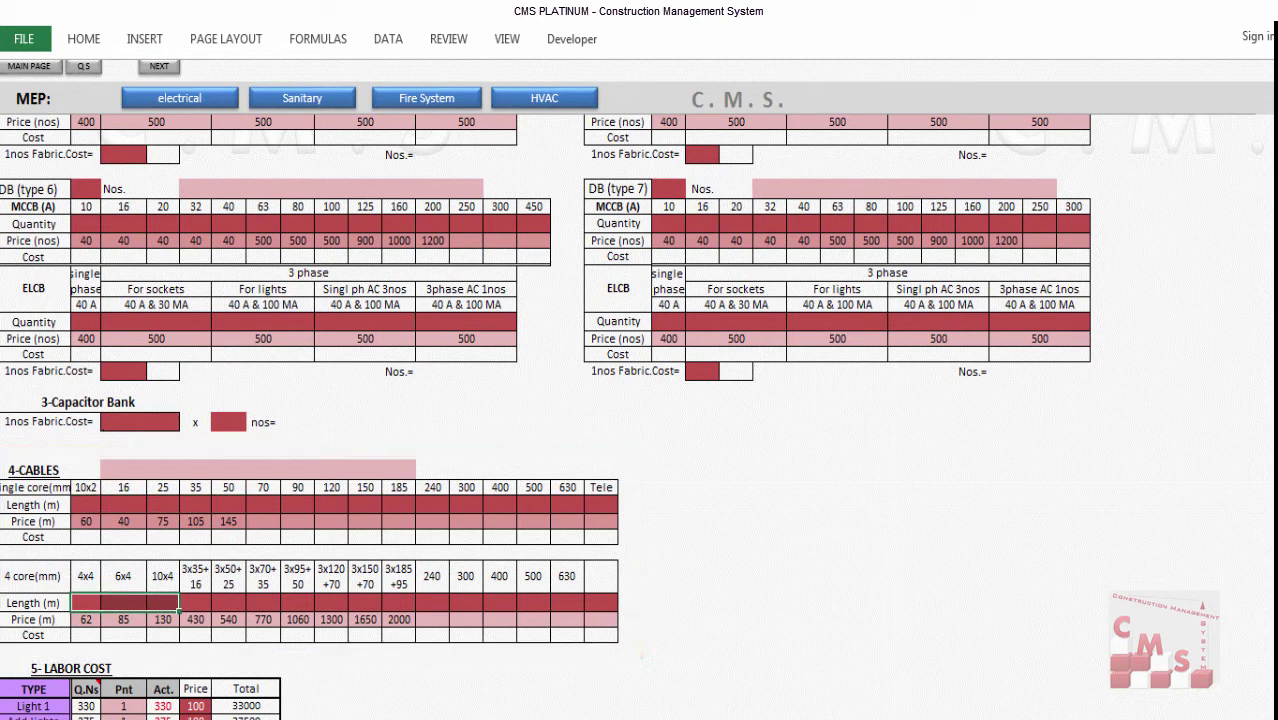
Switch to the DB-S load schedule and examine the cable size note below the total connected load.
mouse_move(428, 719)
click(380, 691)
scroll(373, 540, down, 5)
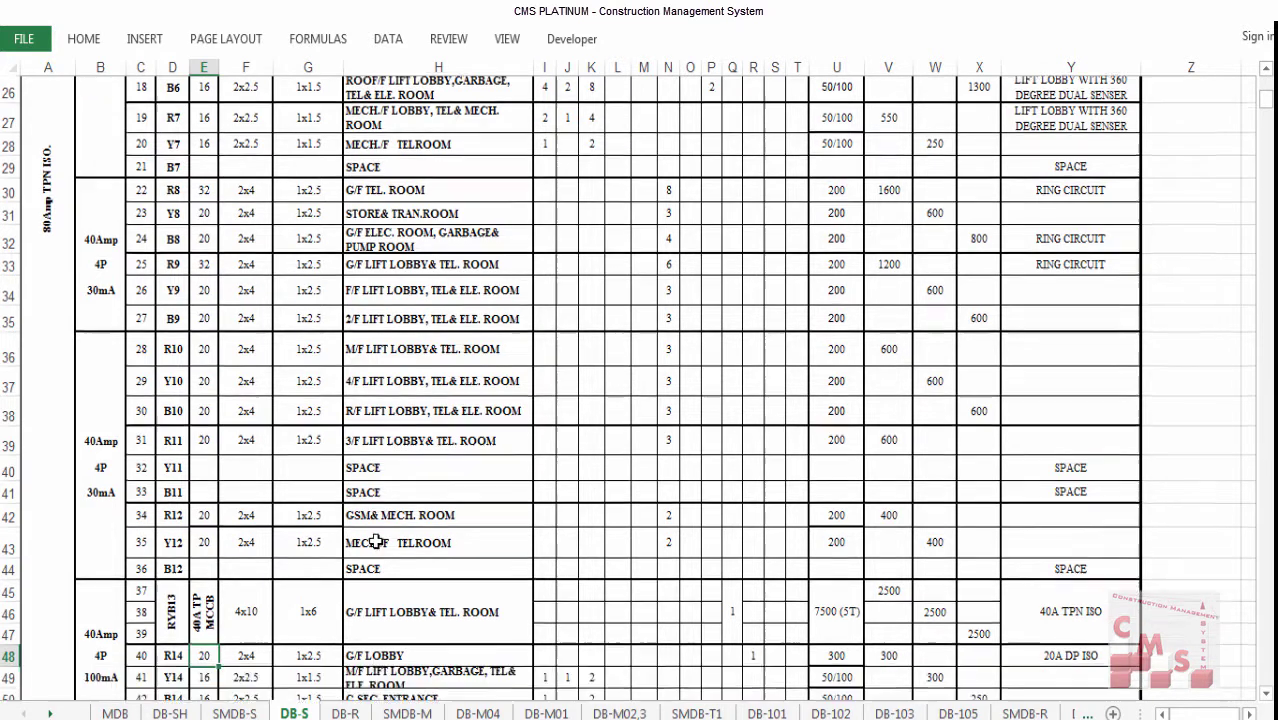
drag(80, 466, 417, 461)
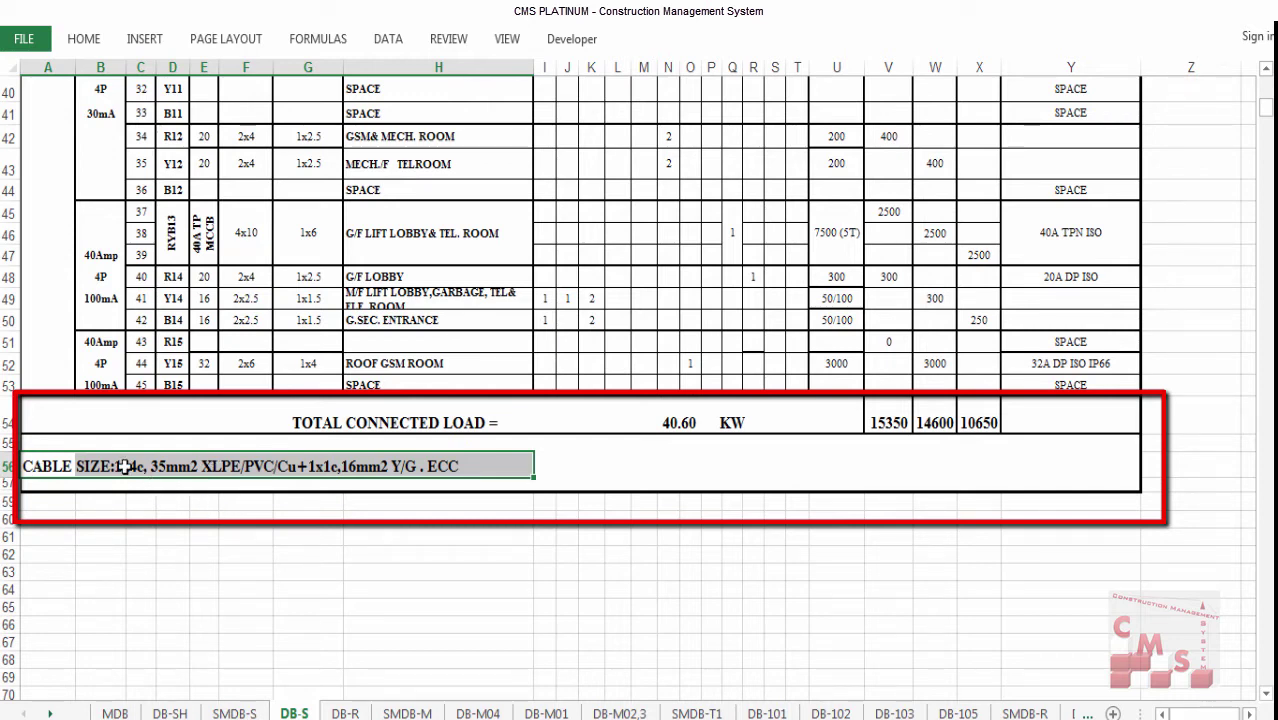
Examine the wording of the cable size note and the upper part of the DB-S load distribution schedule.
click(179, 471)
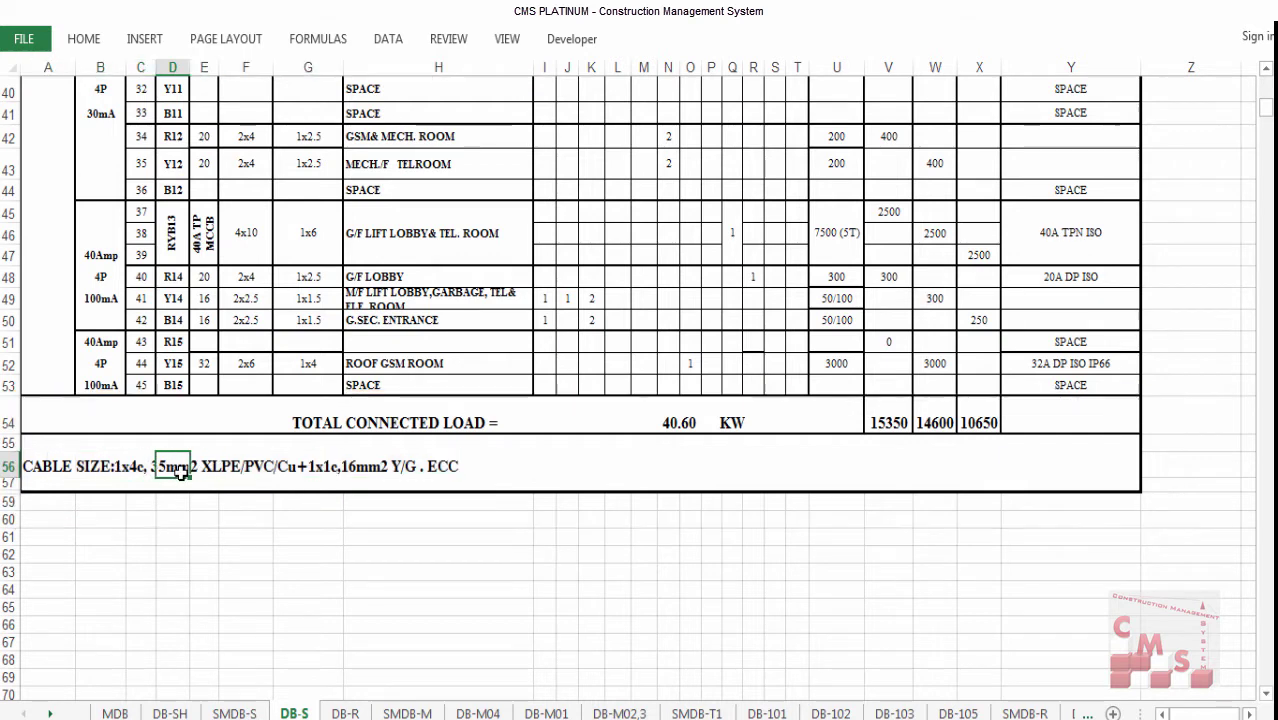
click(352, 470)
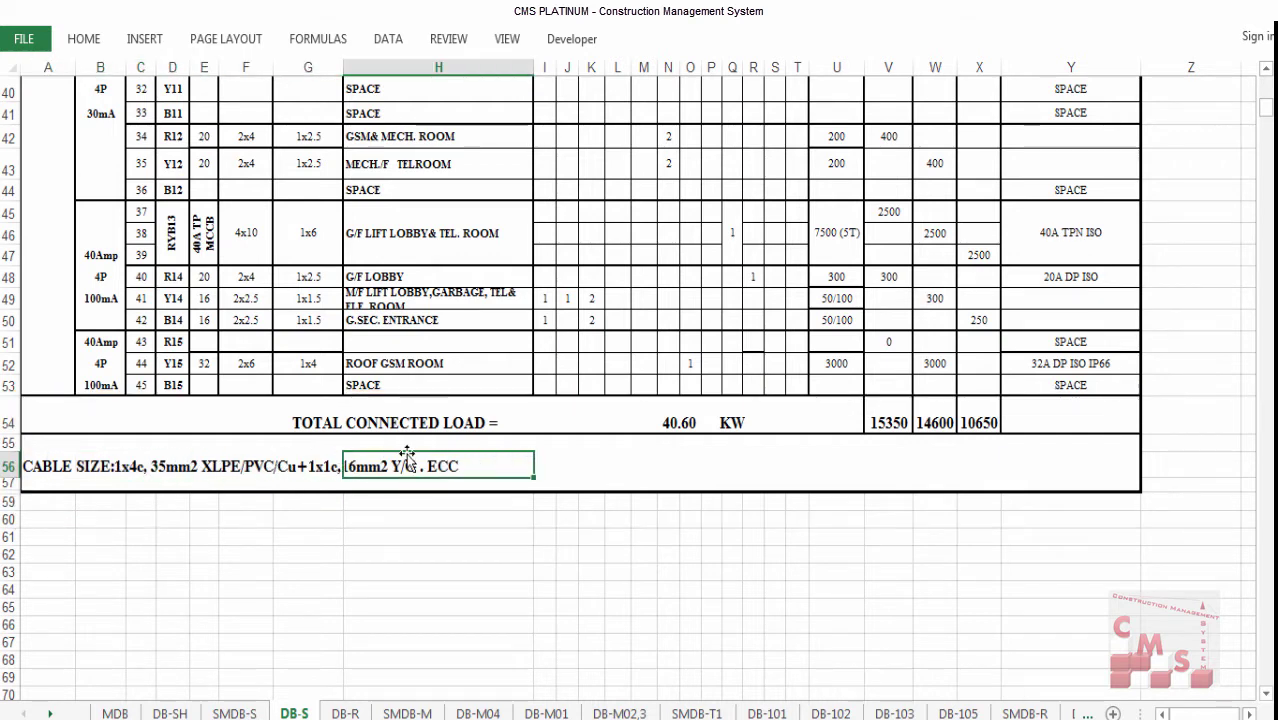
click(351, 514)
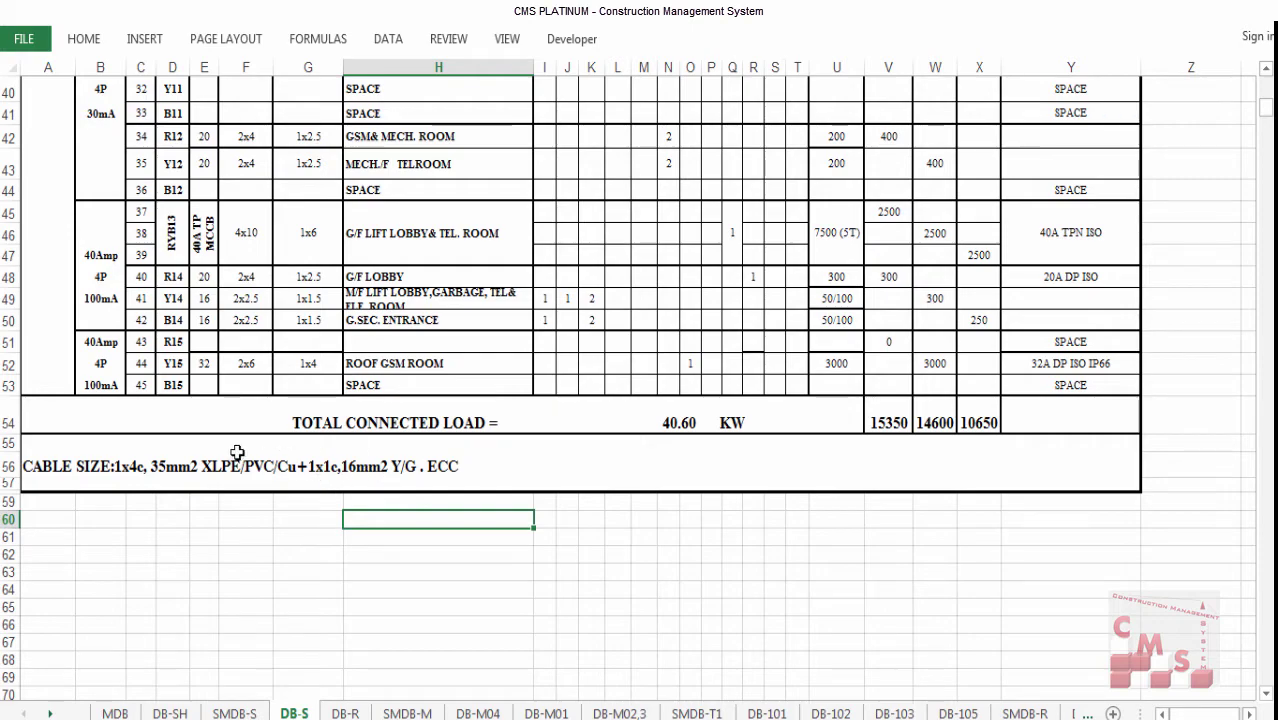
scroll(288, 469, up, 3)
scroll(288, 469, up, 10)
scroll(638, 169, right, 3)
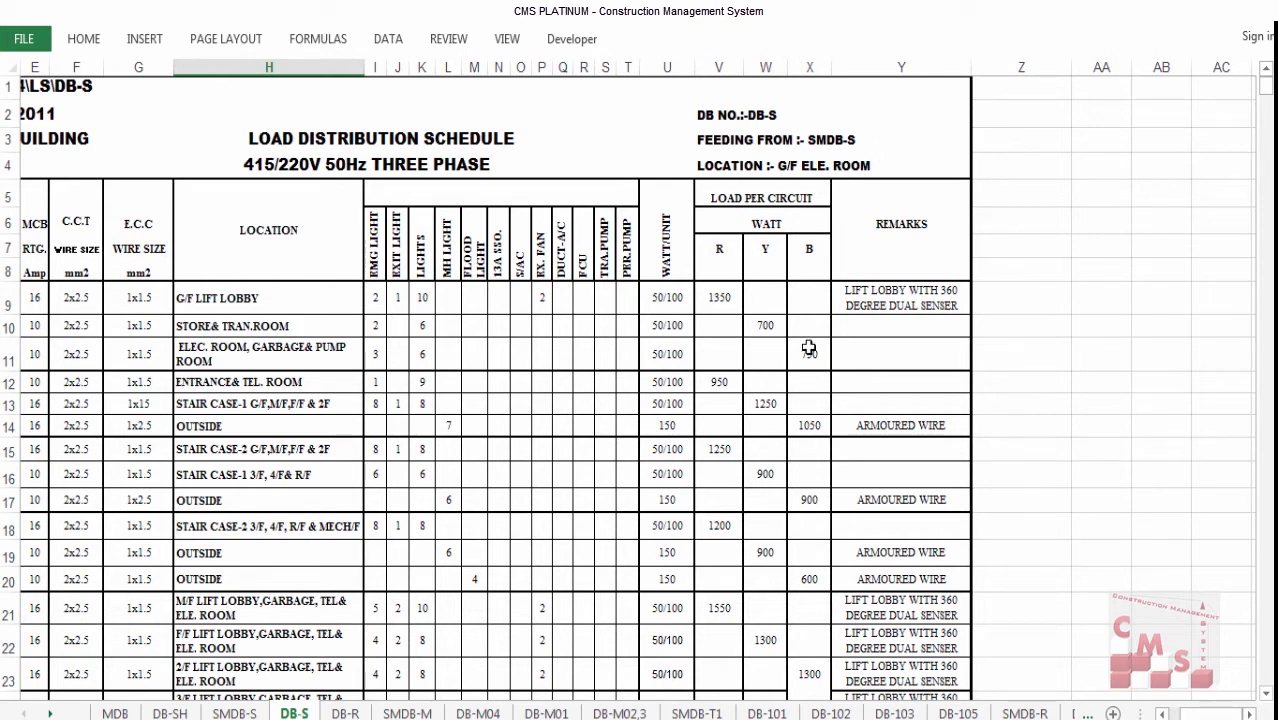
Look through the remaining load schedules from DB-R and SMDB-M to DB-M04, DB-M01, DB-M02,3, SMDB-T1 and DB-101 to DB-105.
click(335, 712)
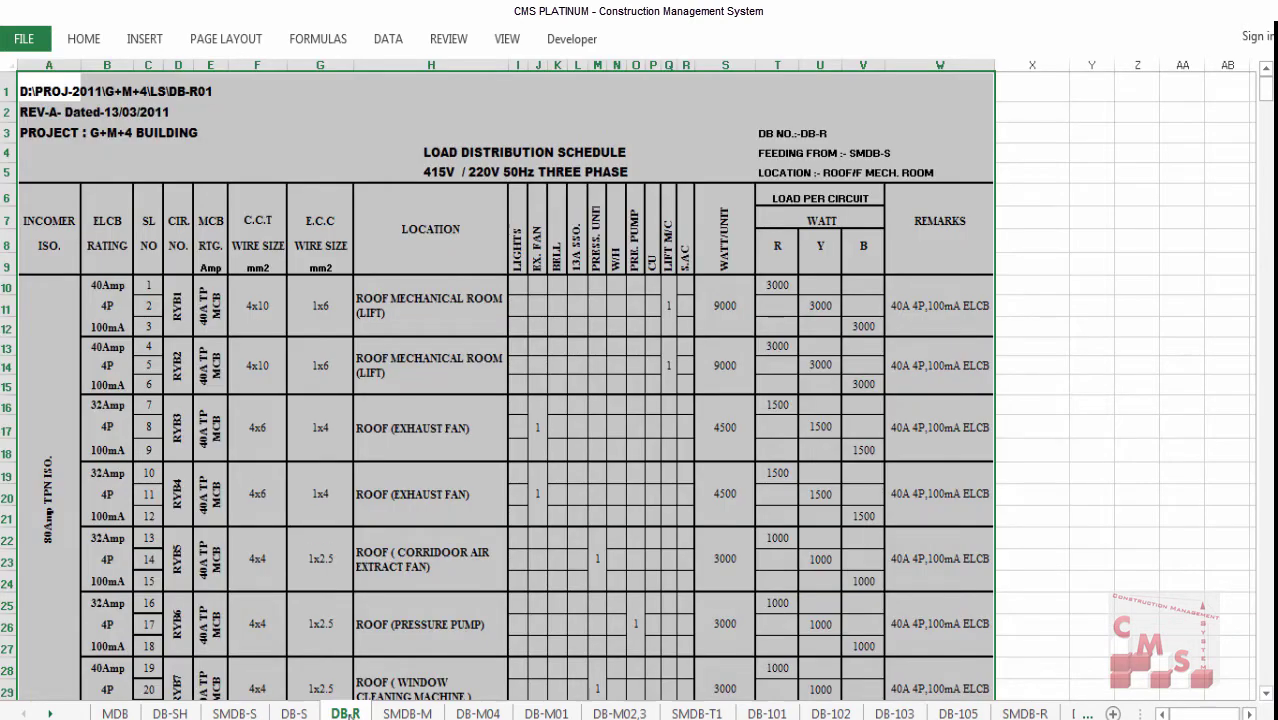
click(407, 712)
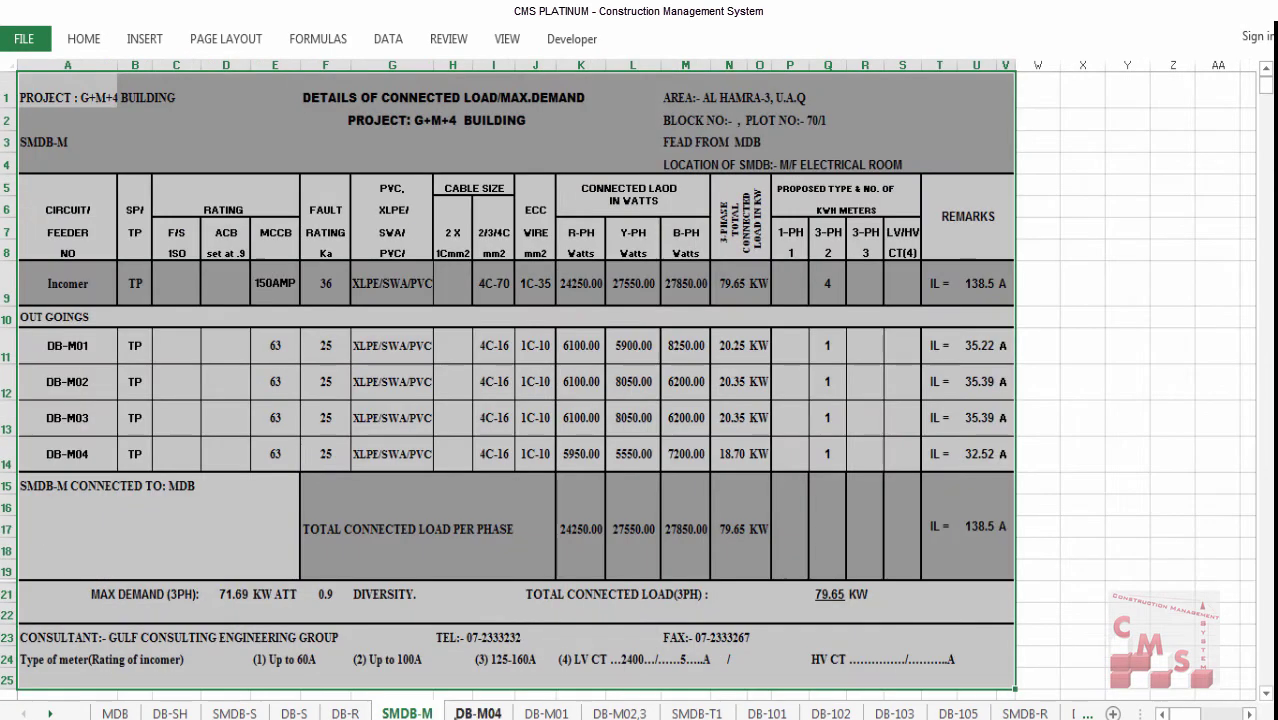
click(461, 714)
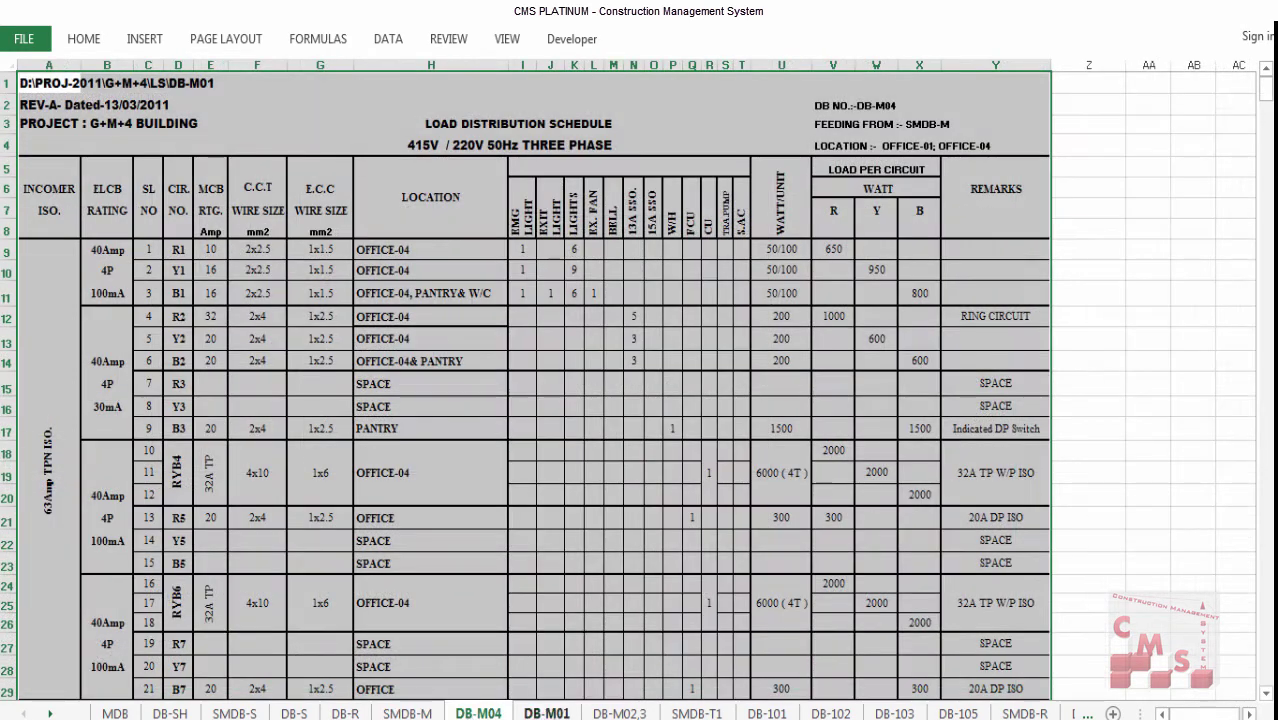
click(600, 714)
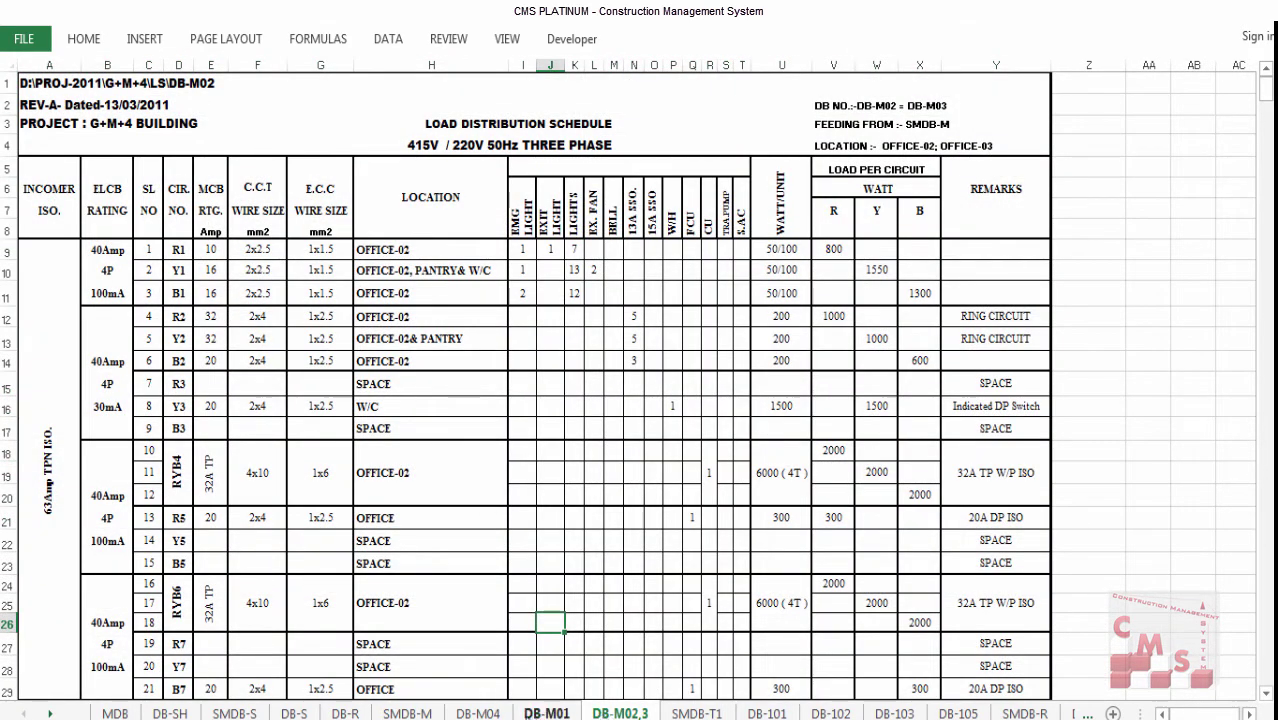
click(546, 712)
click(618, 713)
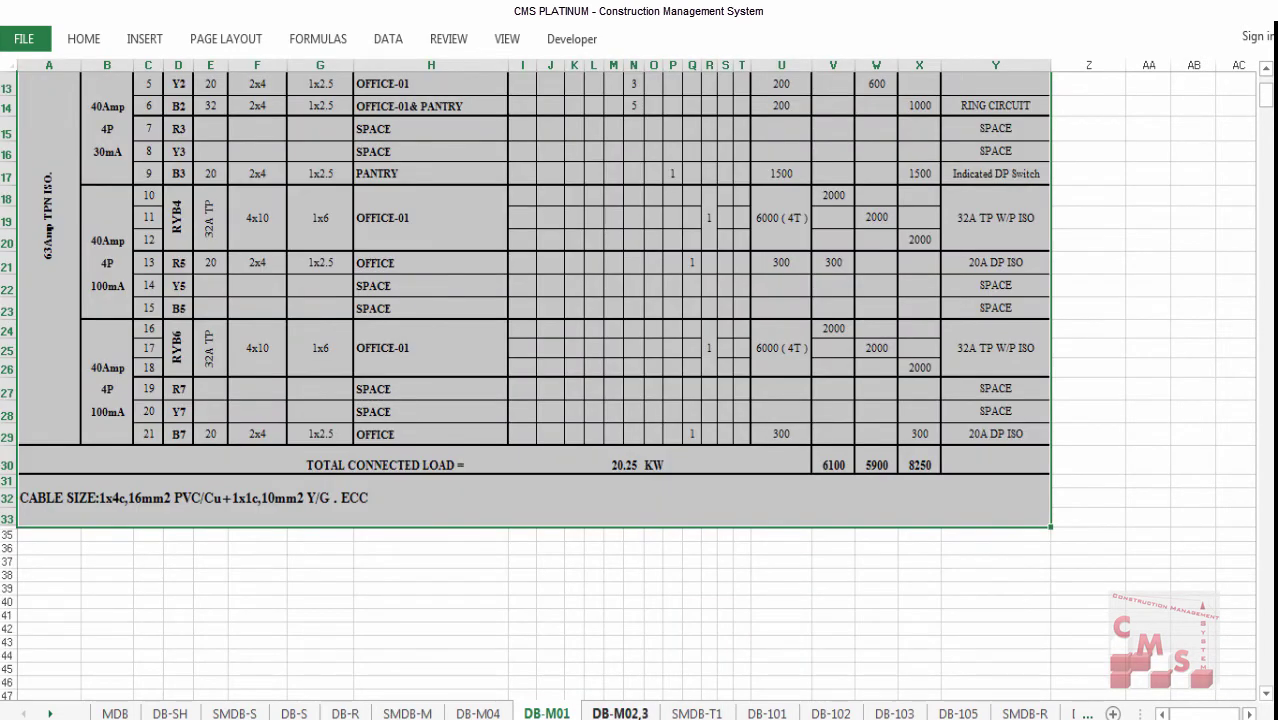
click(697, 713)
click(767, 713)
click(831, 713)
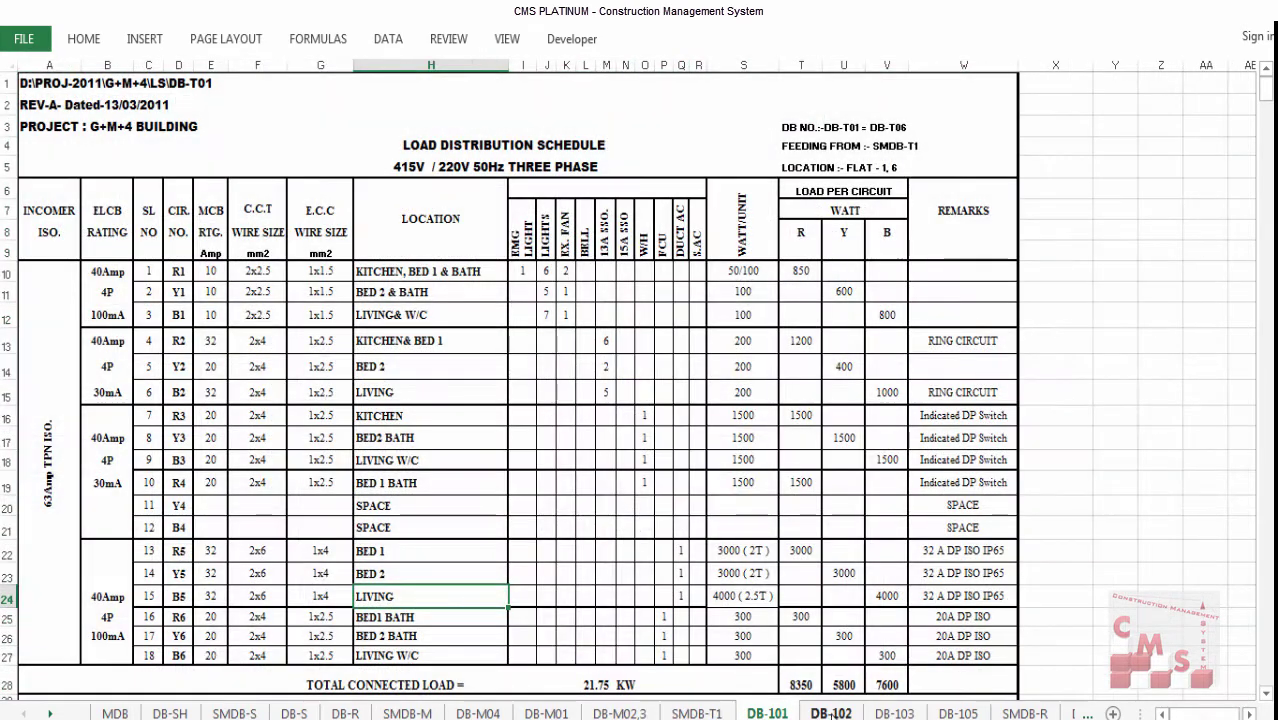
click(895, 713)
click(958, 713)
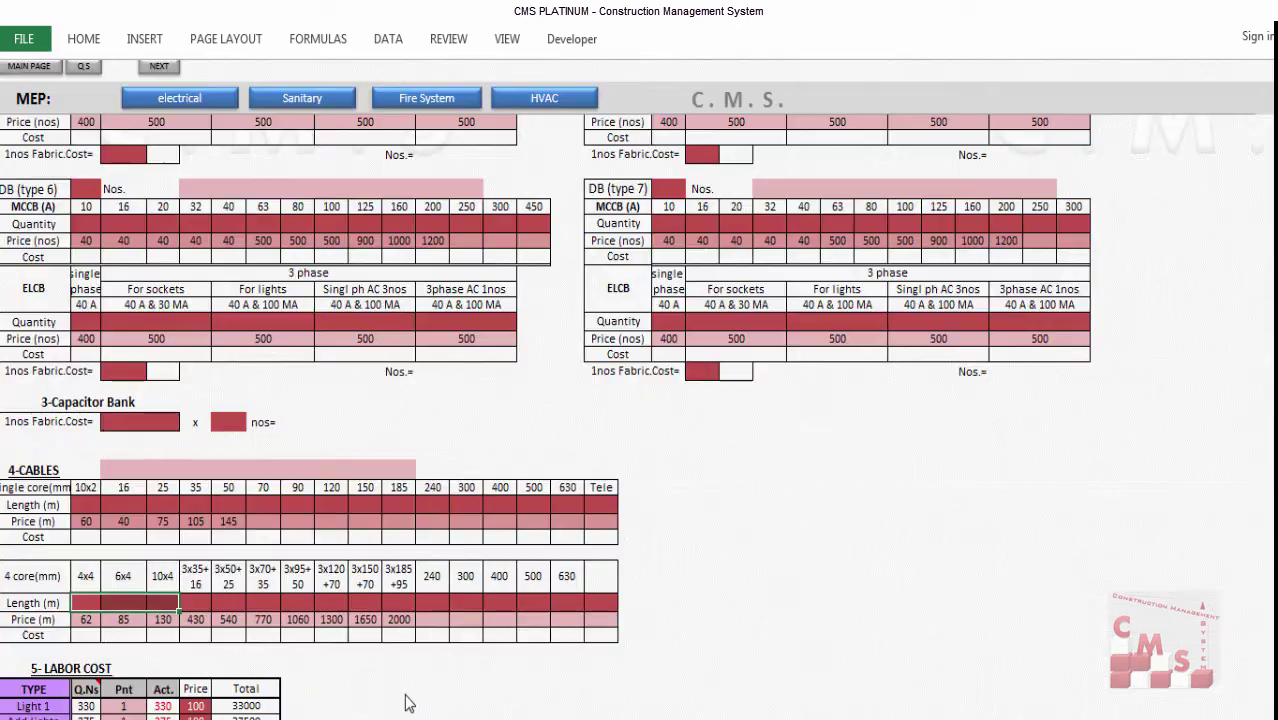
Return to the MEP sheet and examine the 10x4 and 35 mm length cells in the Cables section.
click(165, 602)
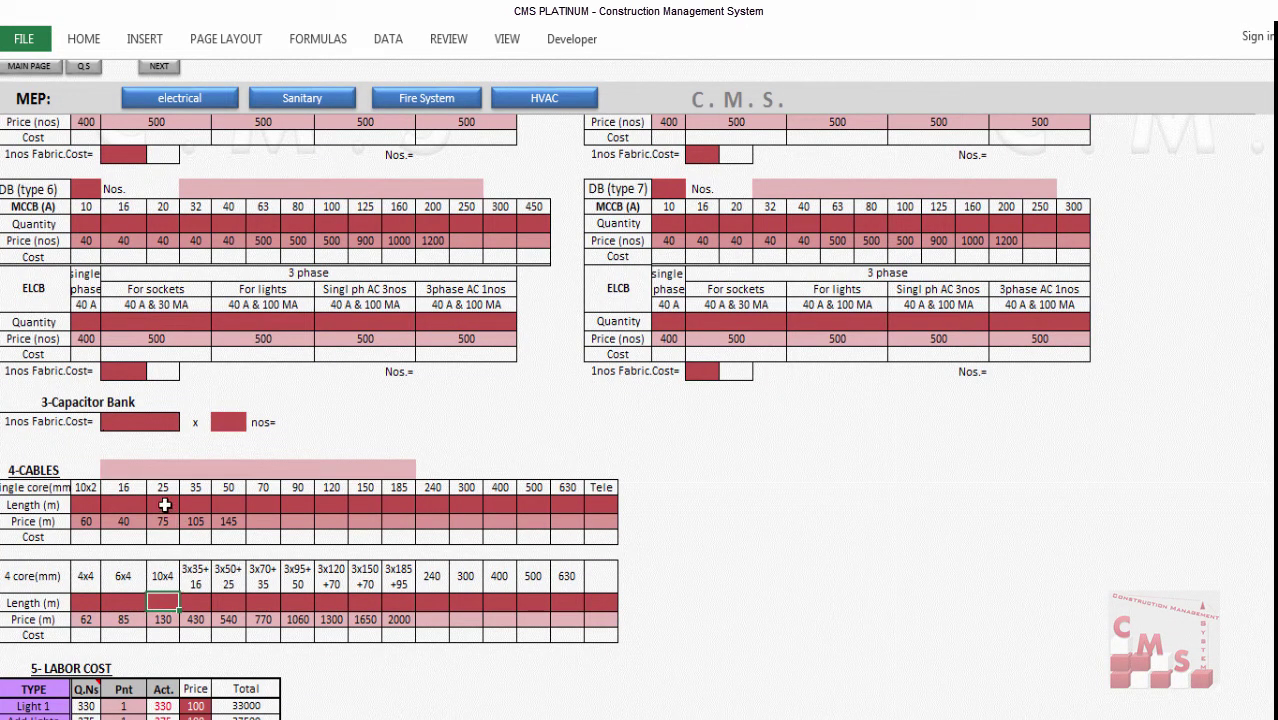
click(195, 504)
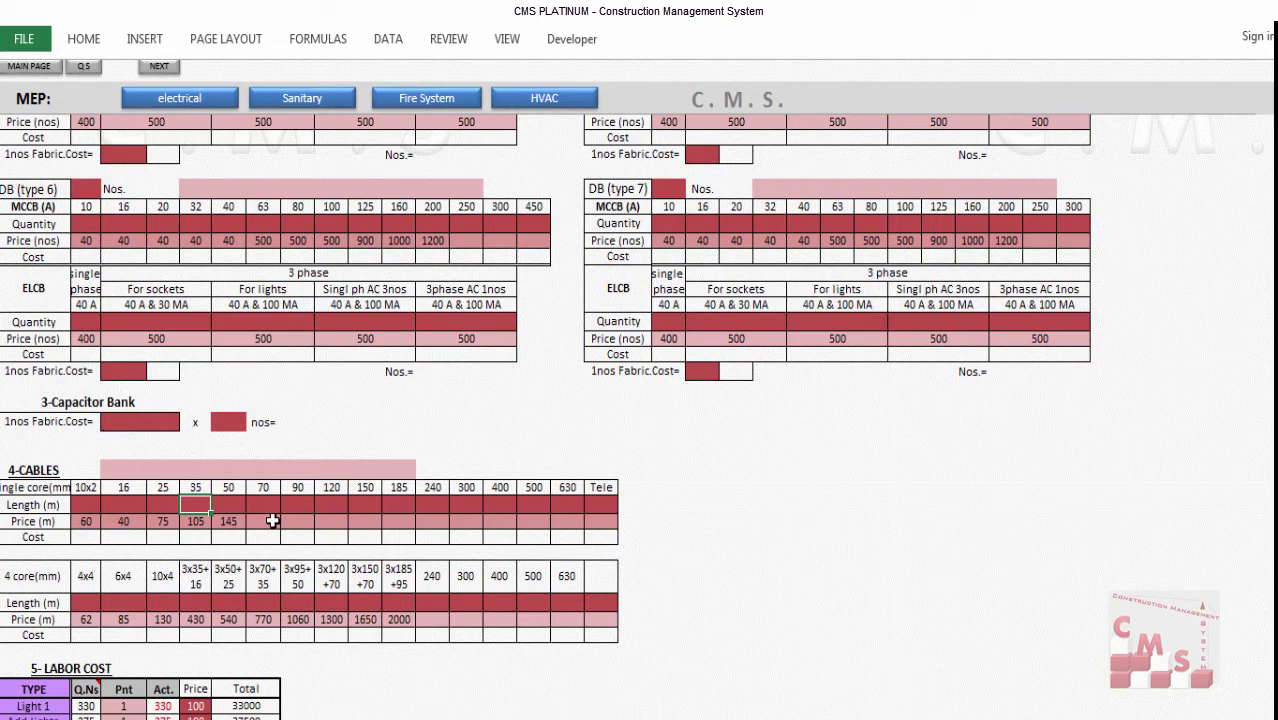
scroll(256, 572, up, 1)
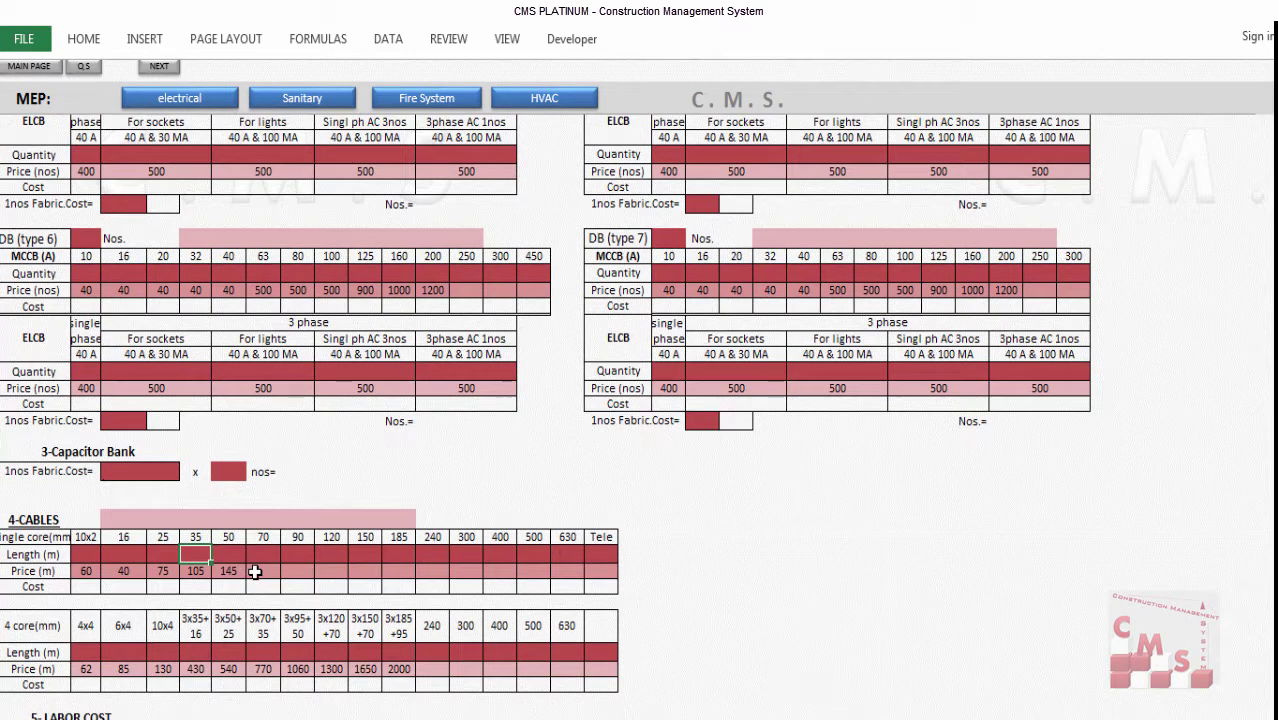
scroll(285, 568, up, 1)
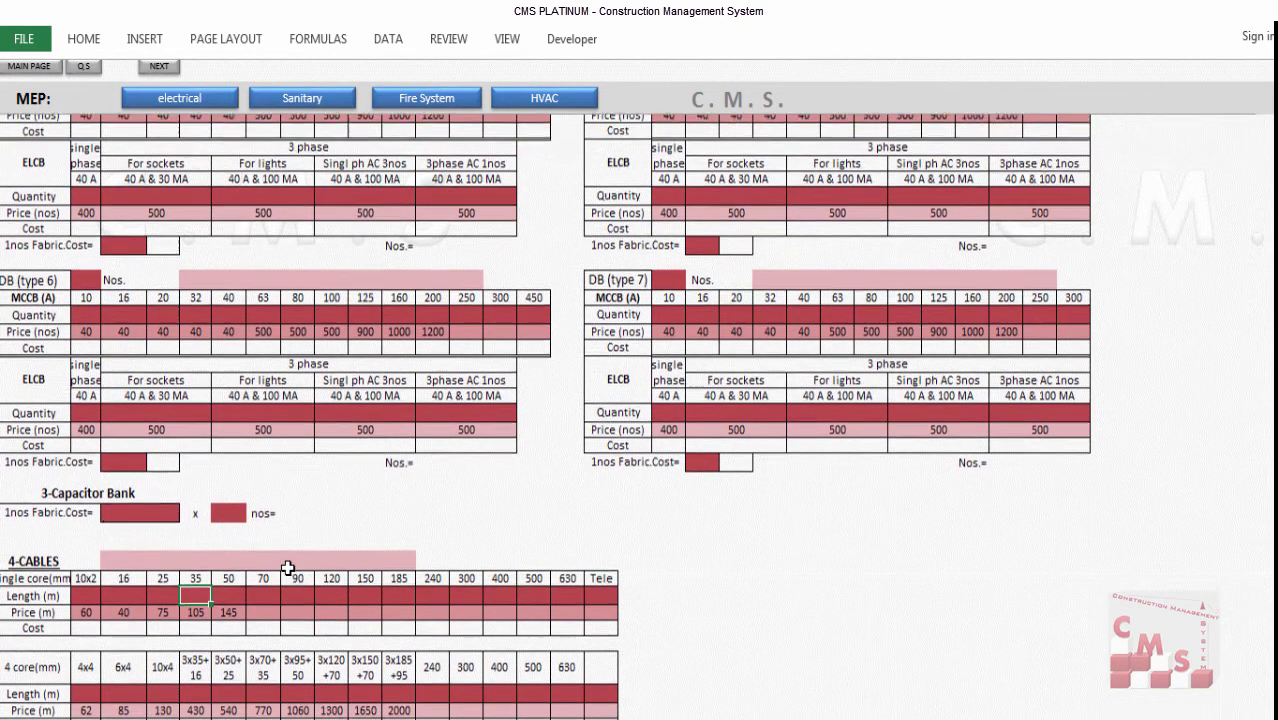
scroll(287, 568, down, 6)
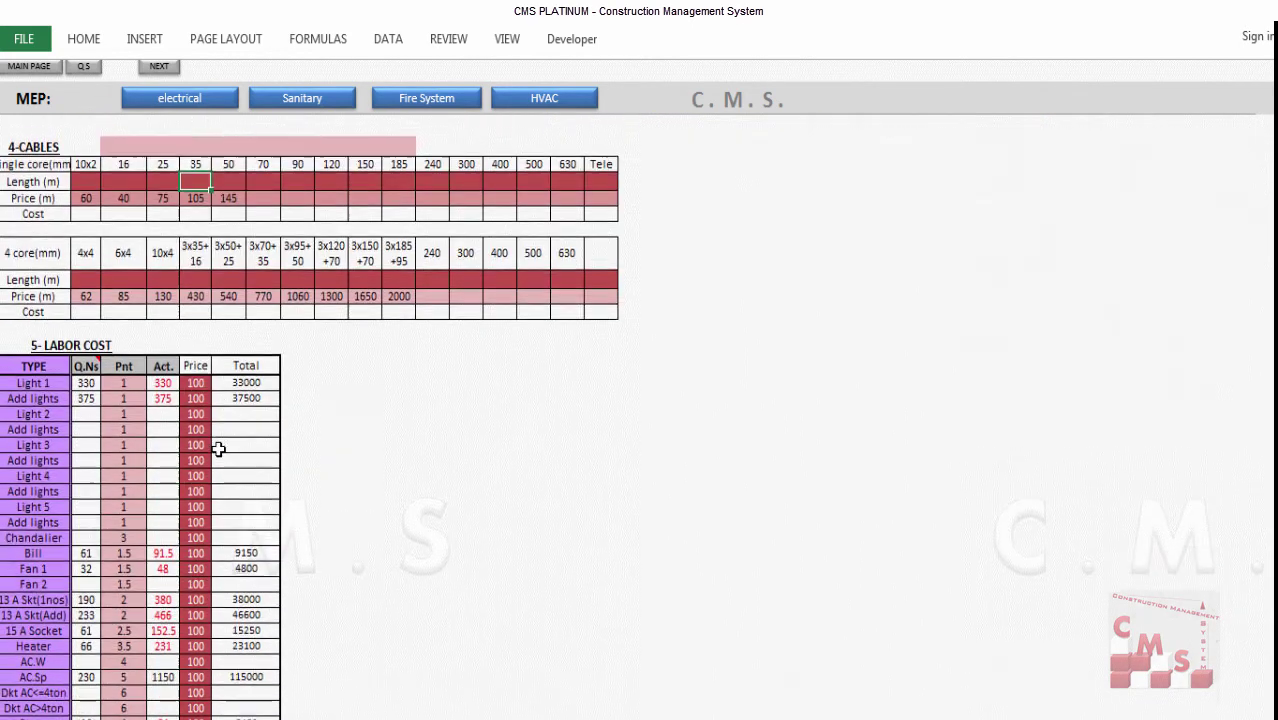
Examine the item types and quantities in the Labor Cost table, from Light 1 down to Capacitor.
scroll(205, 450, down, 1)
click(195, 360)
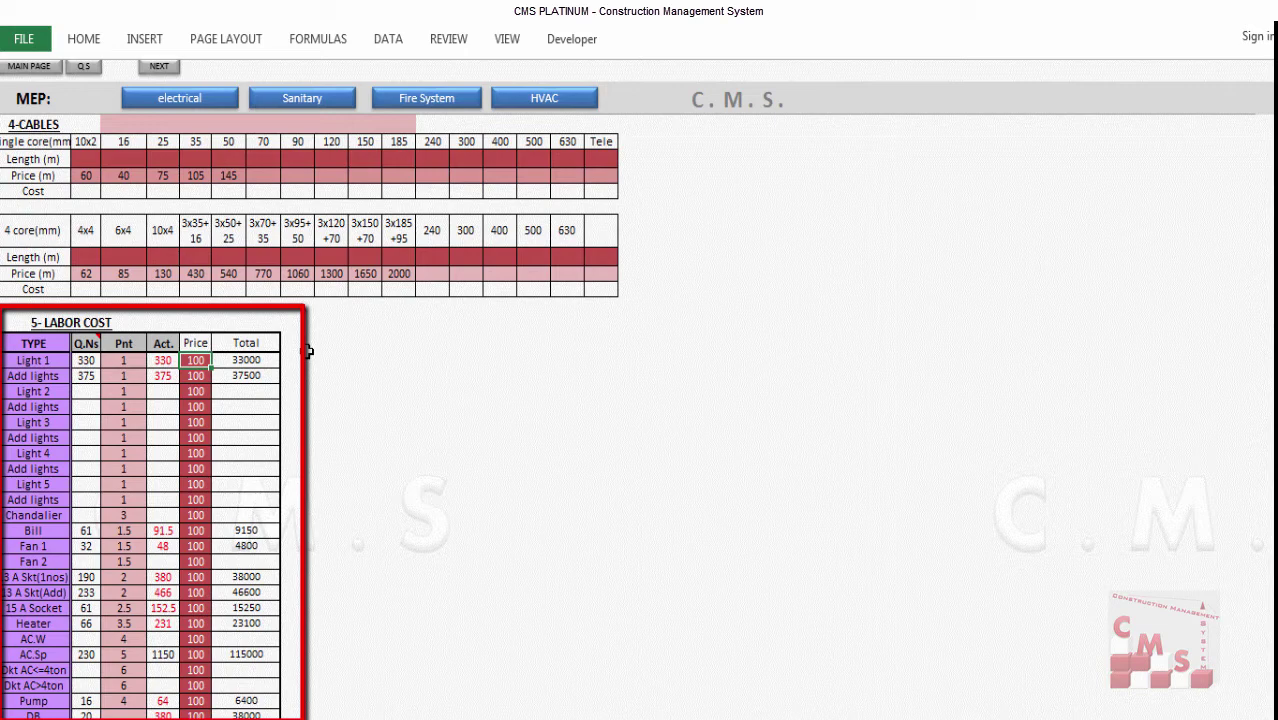
scroll(120, 380, down, 2)
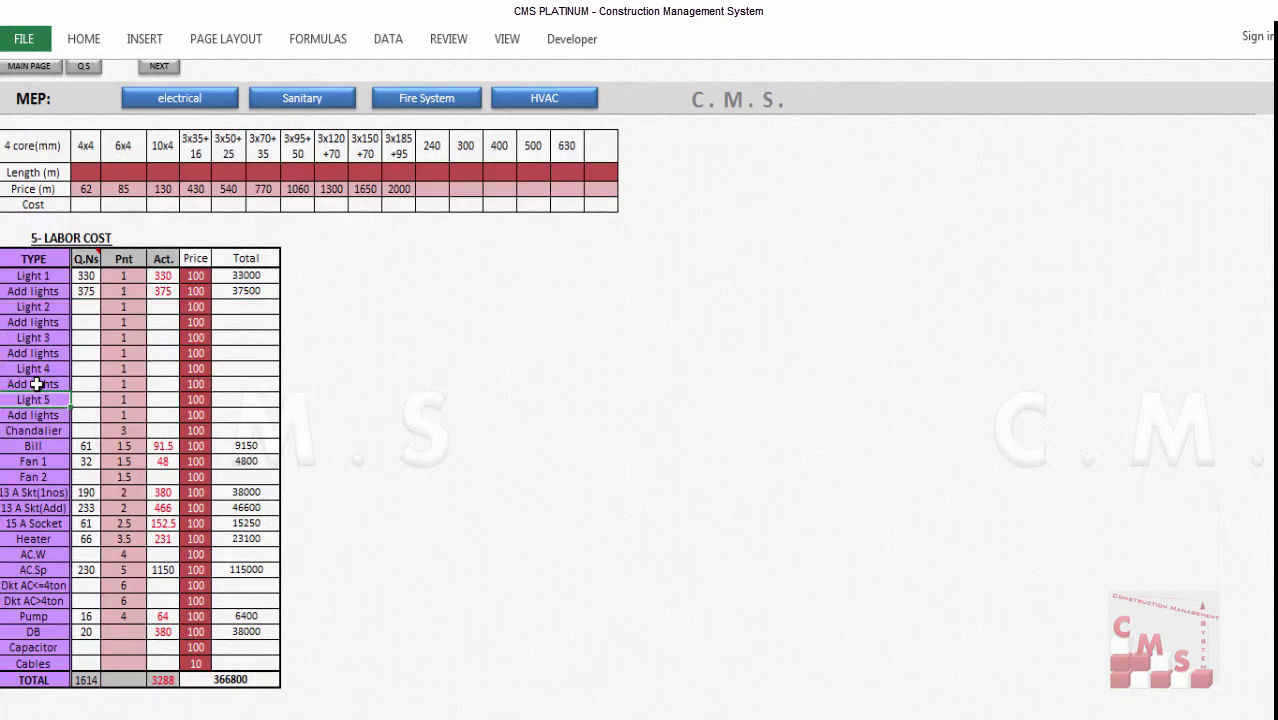
click(36, 384)
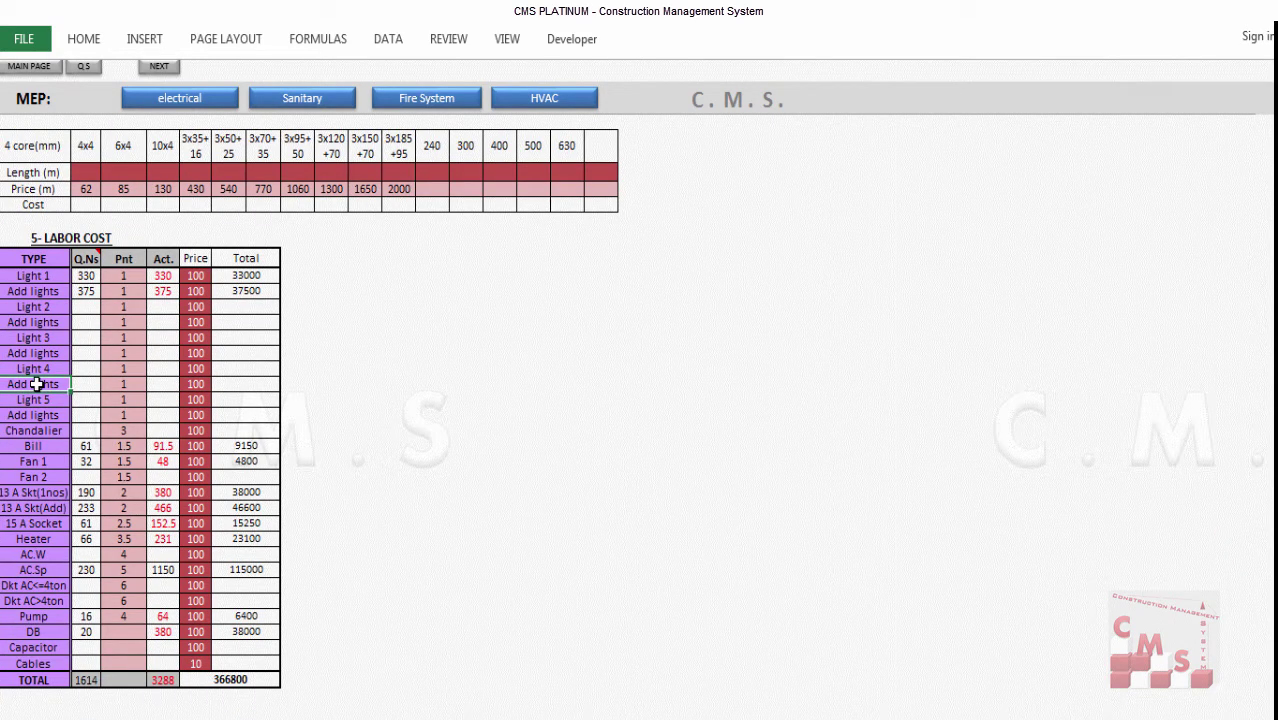
drag(37, 338, 34, 386)
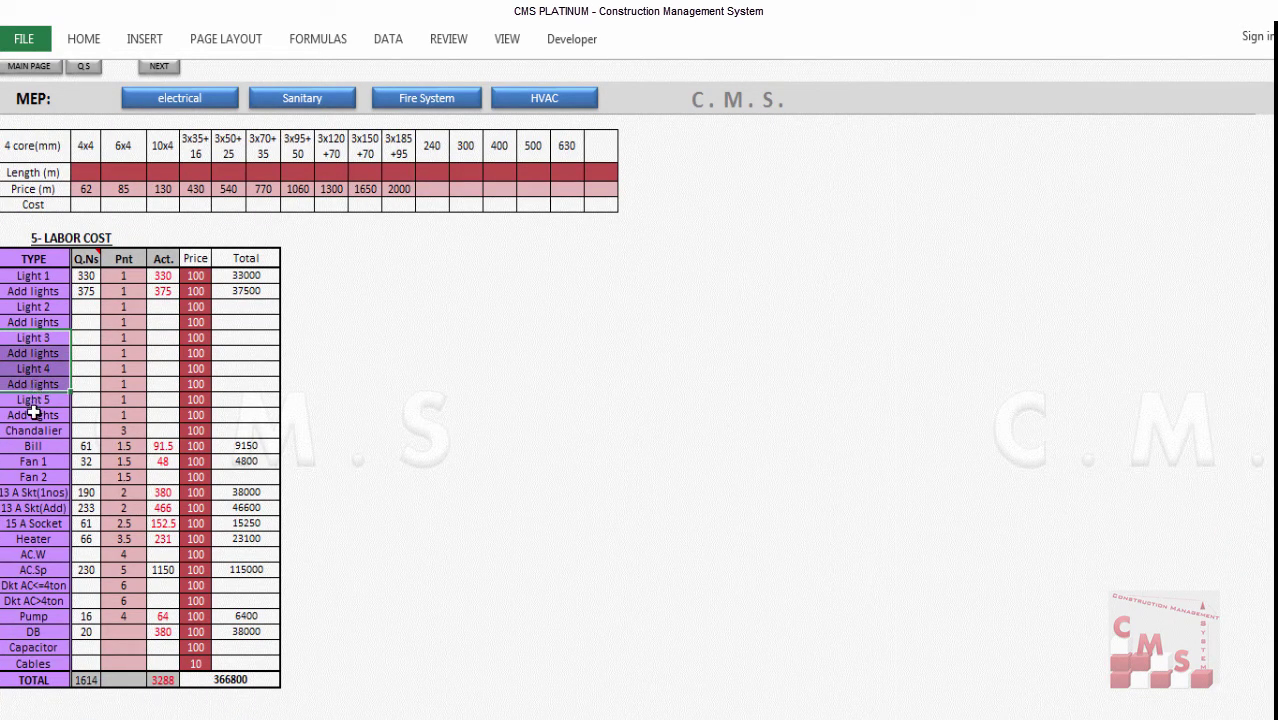
click(44, 492)
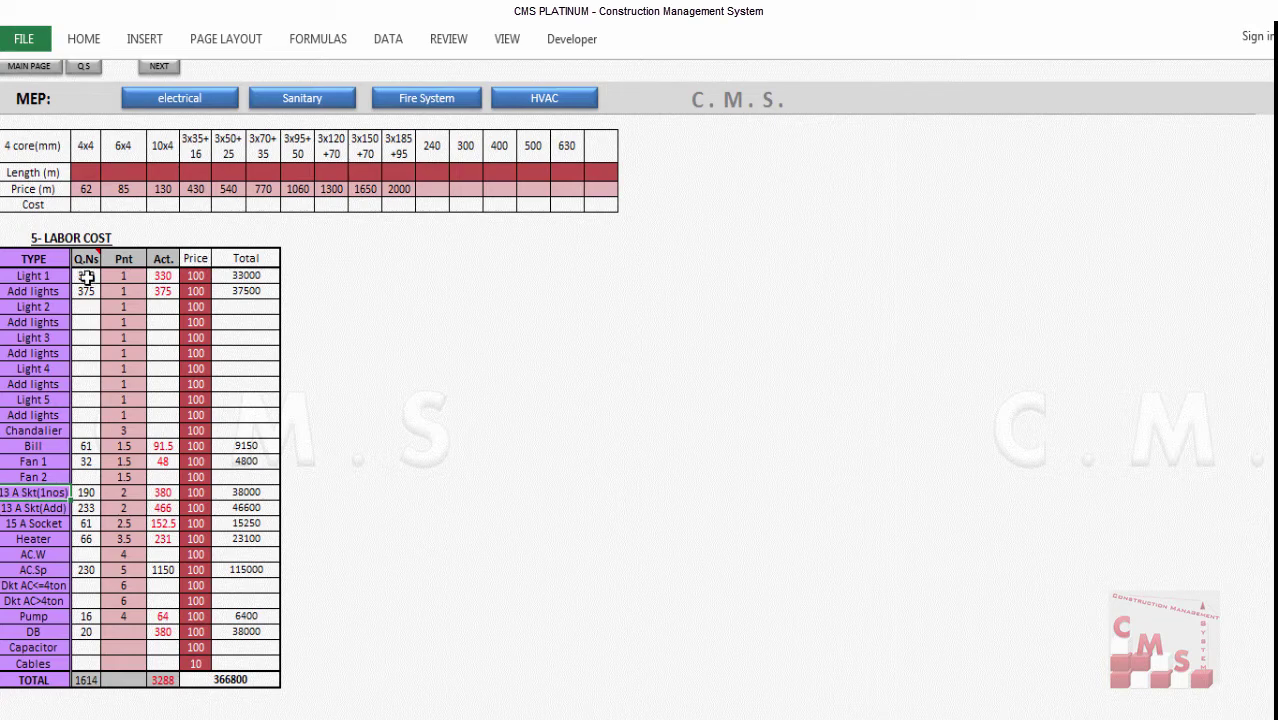
drag(87, 277, 80, 628)
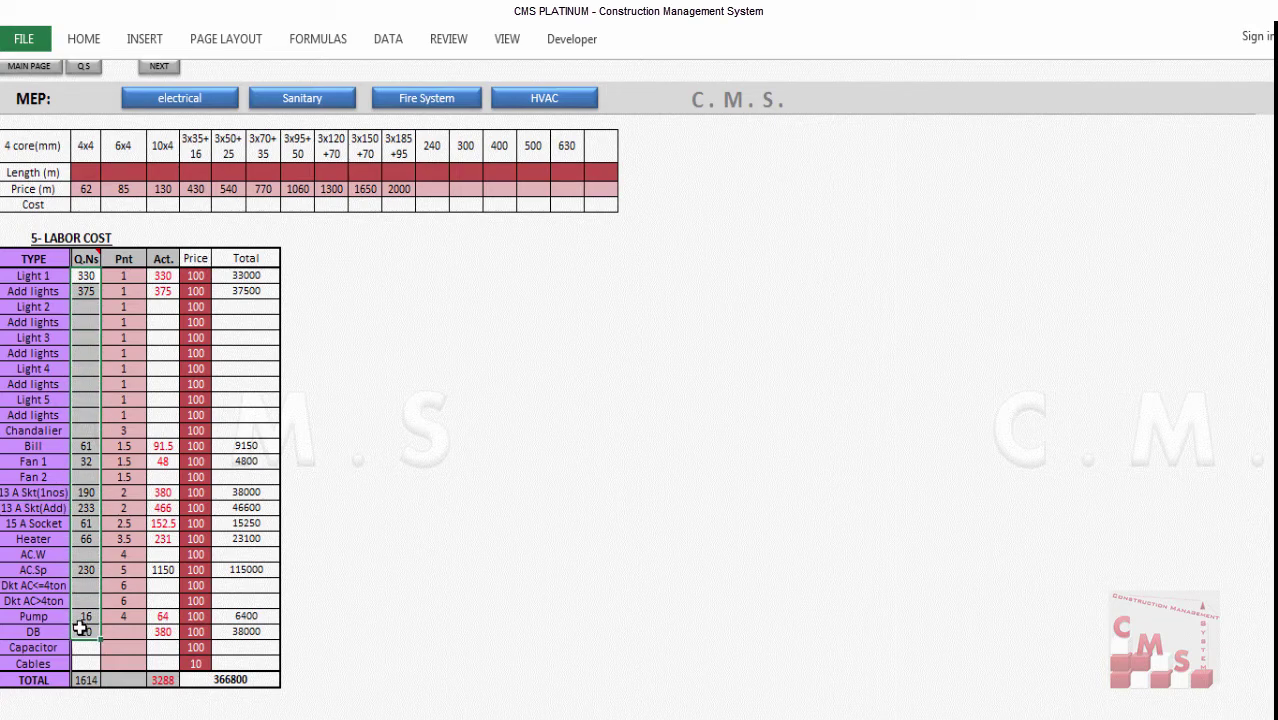
drag(44, 277, 90, 655)
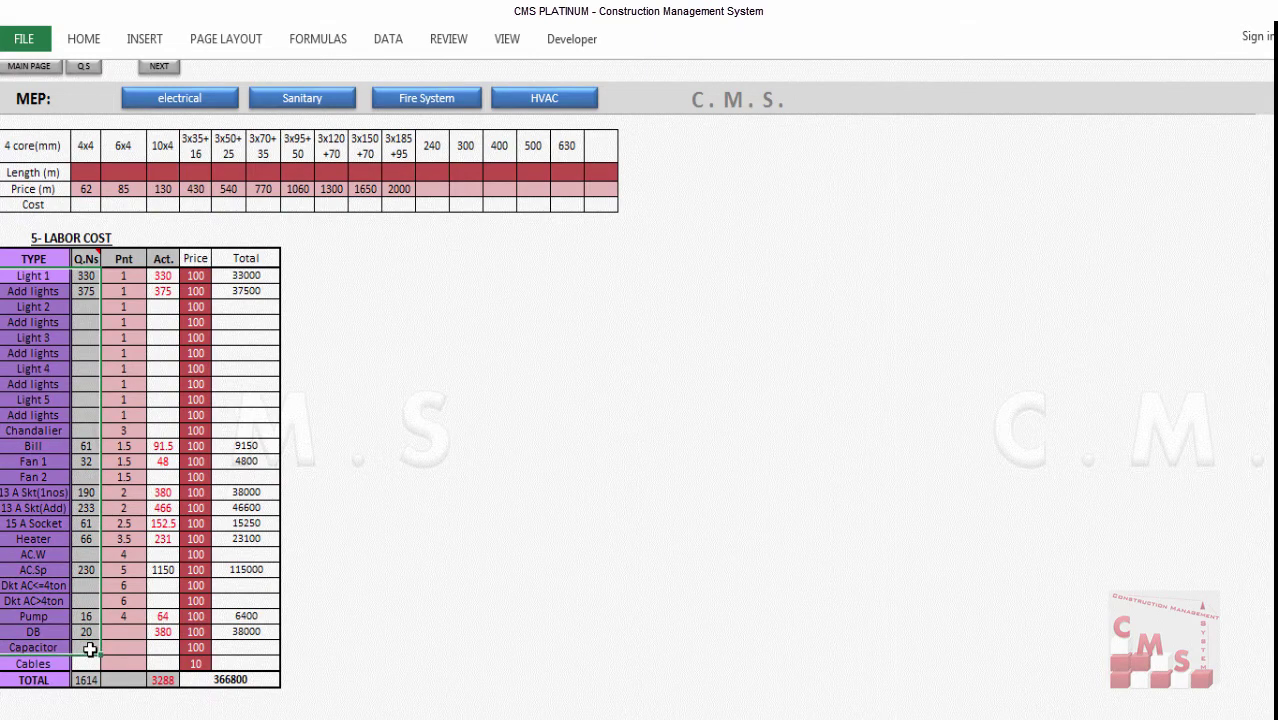
Set the Cables price to 10 in the Labor Cost table.
click(196, 279)
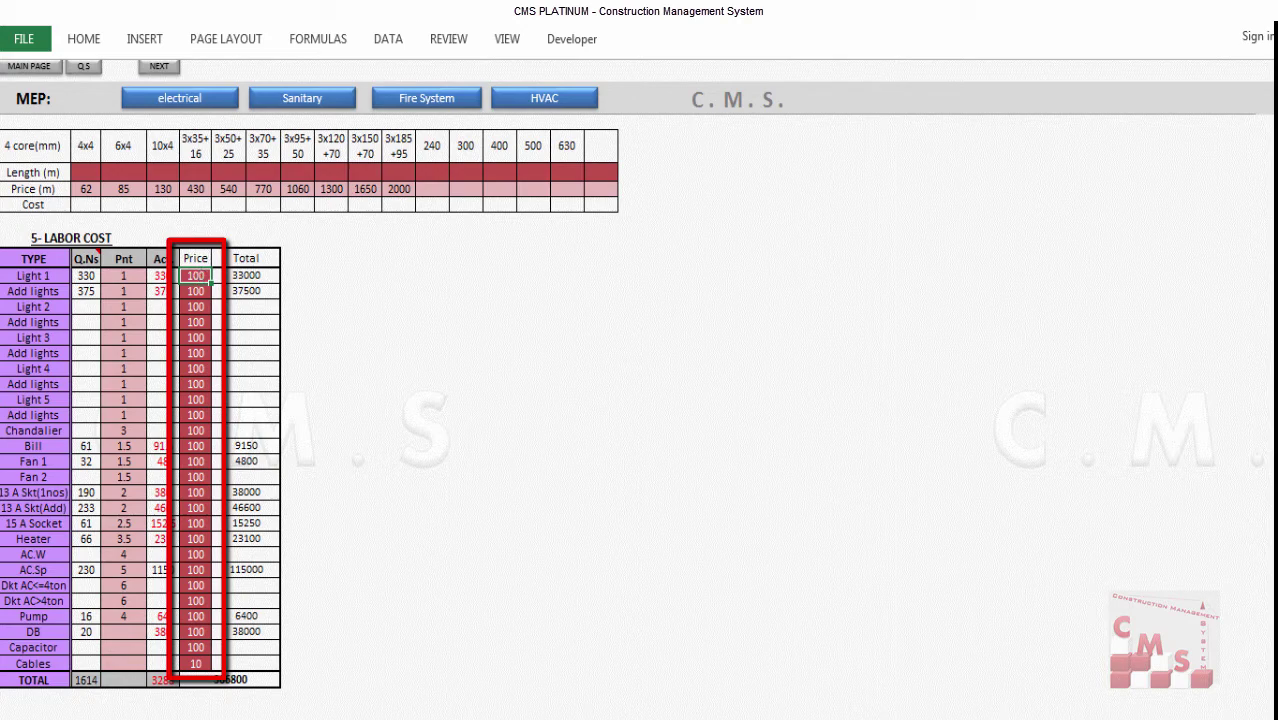
click(201, 662)
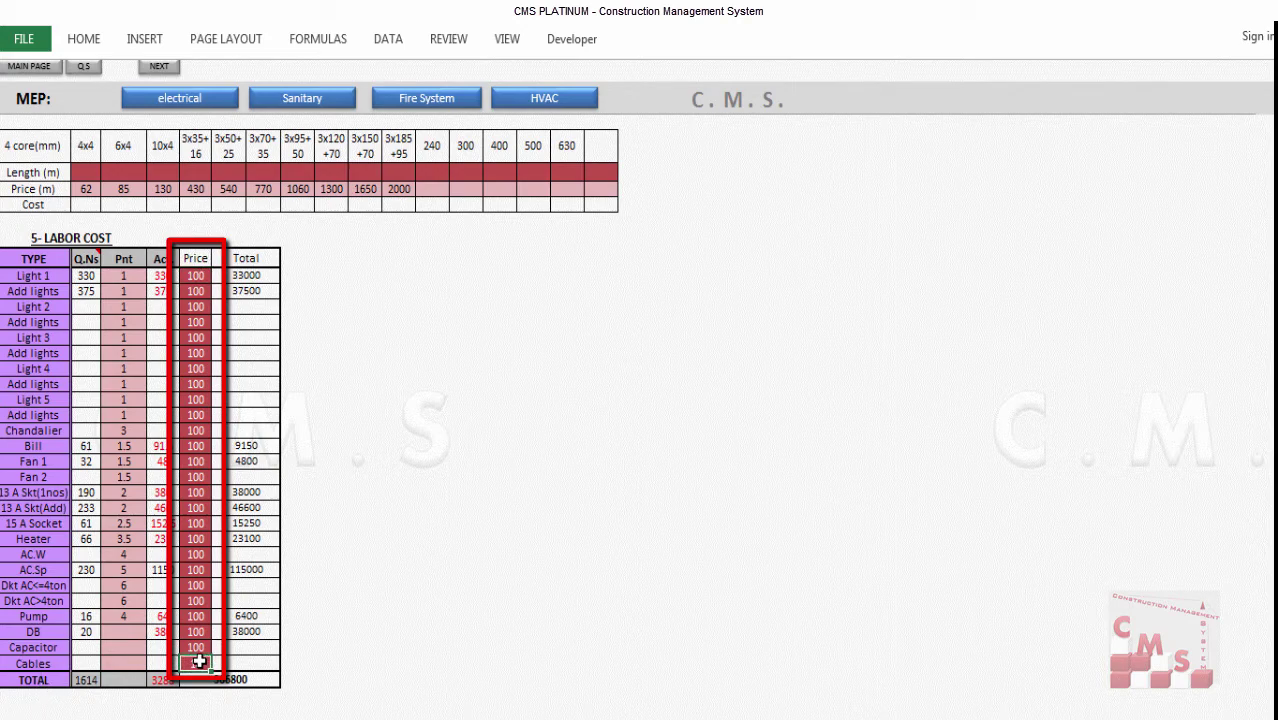
text(10)
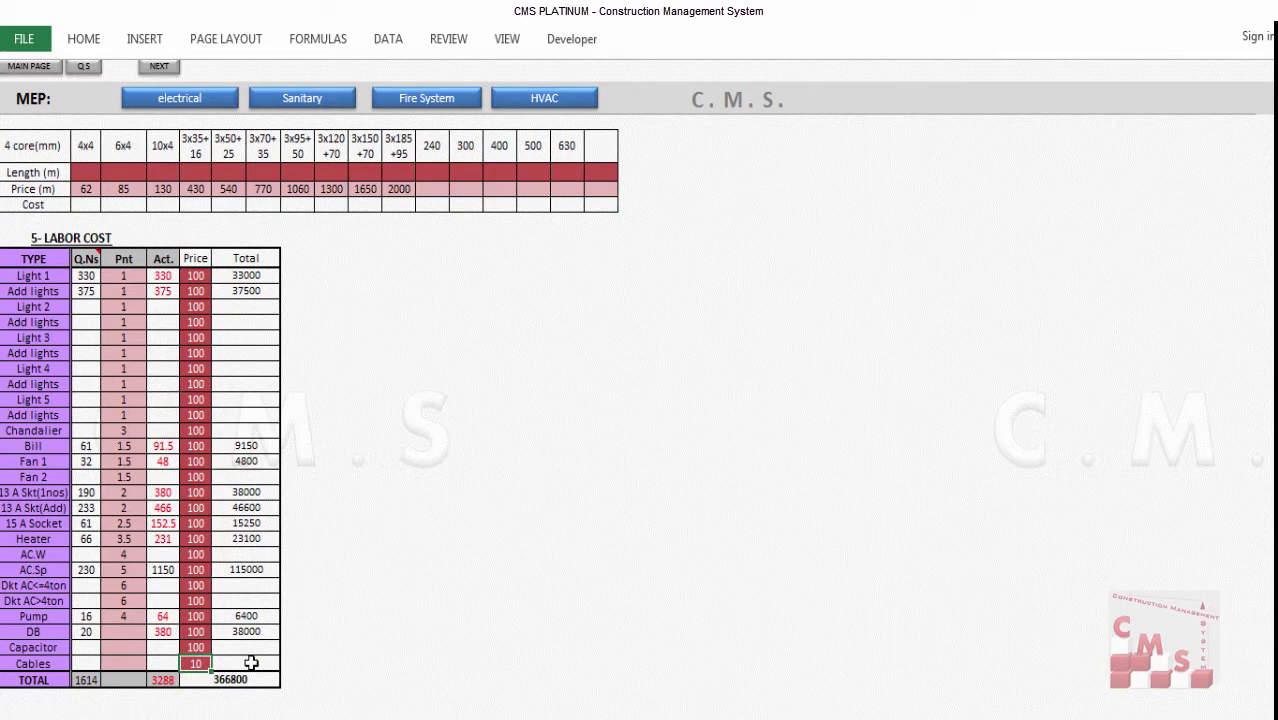
Examine the labor cost total, the total costs of materials and labour, and the Total Cost of Electricity field.
click(229, 678)
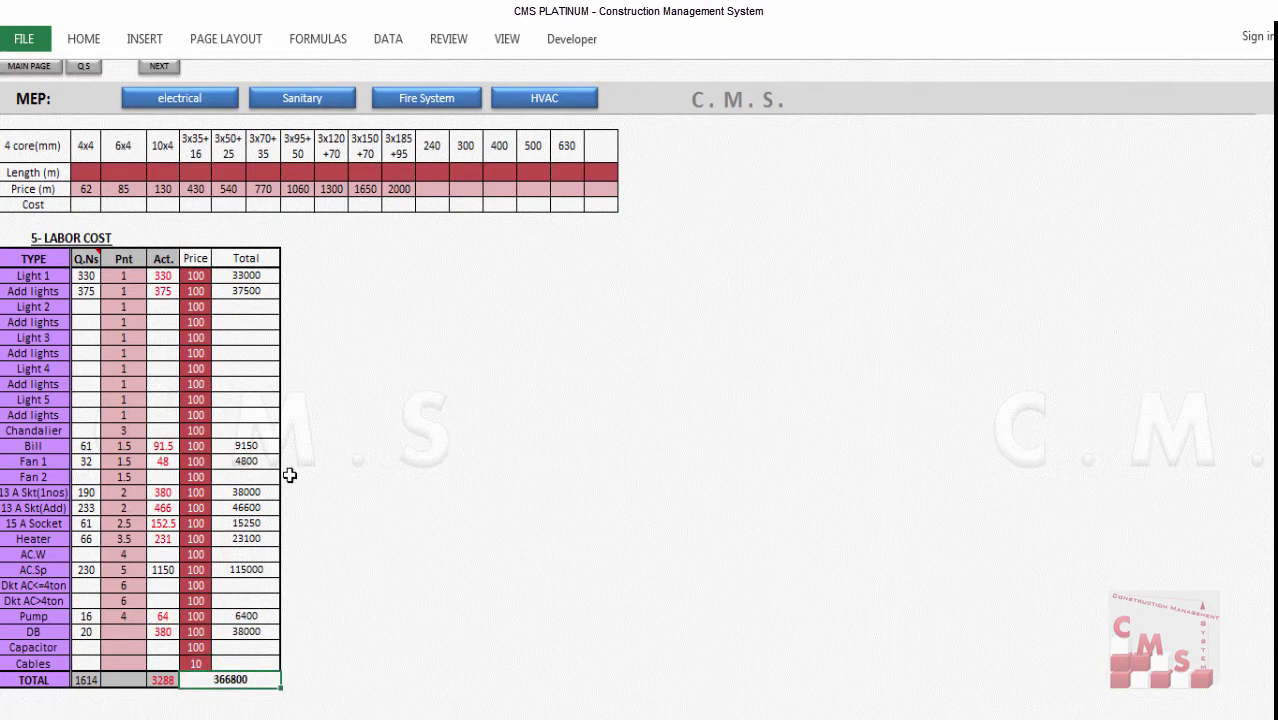
scroll(278, 680, down, 2)
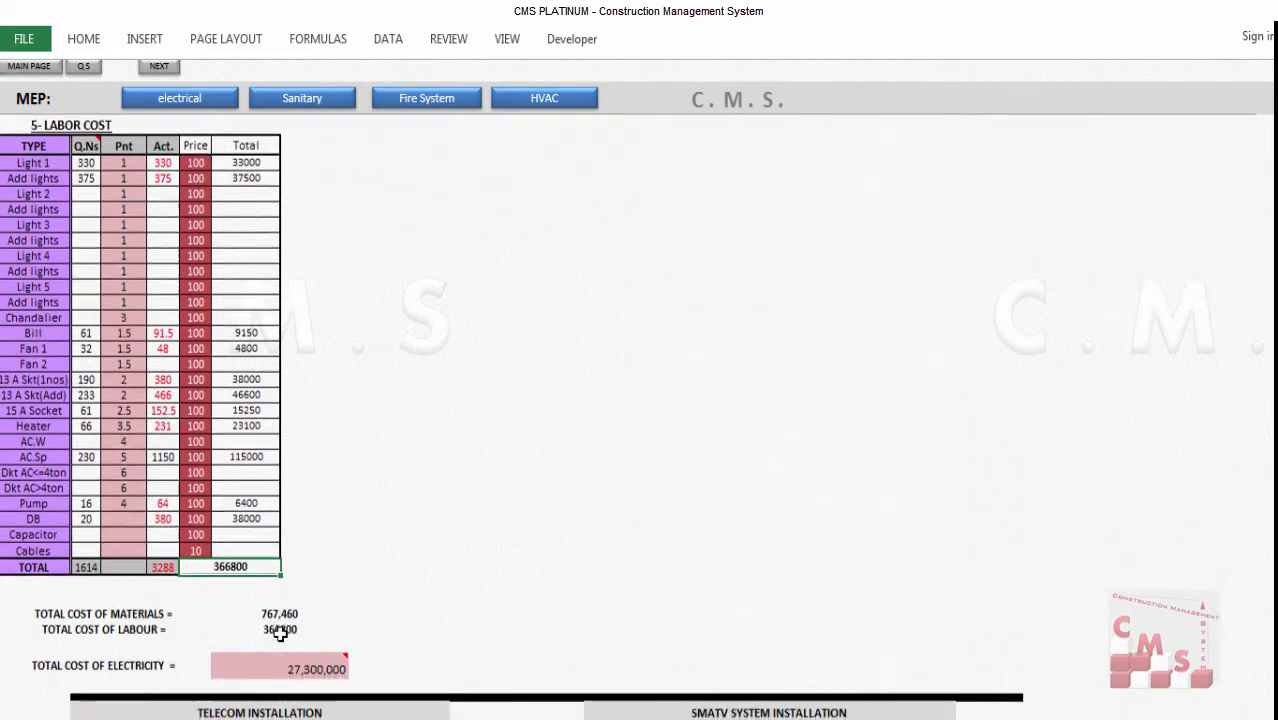
click(295, 613)
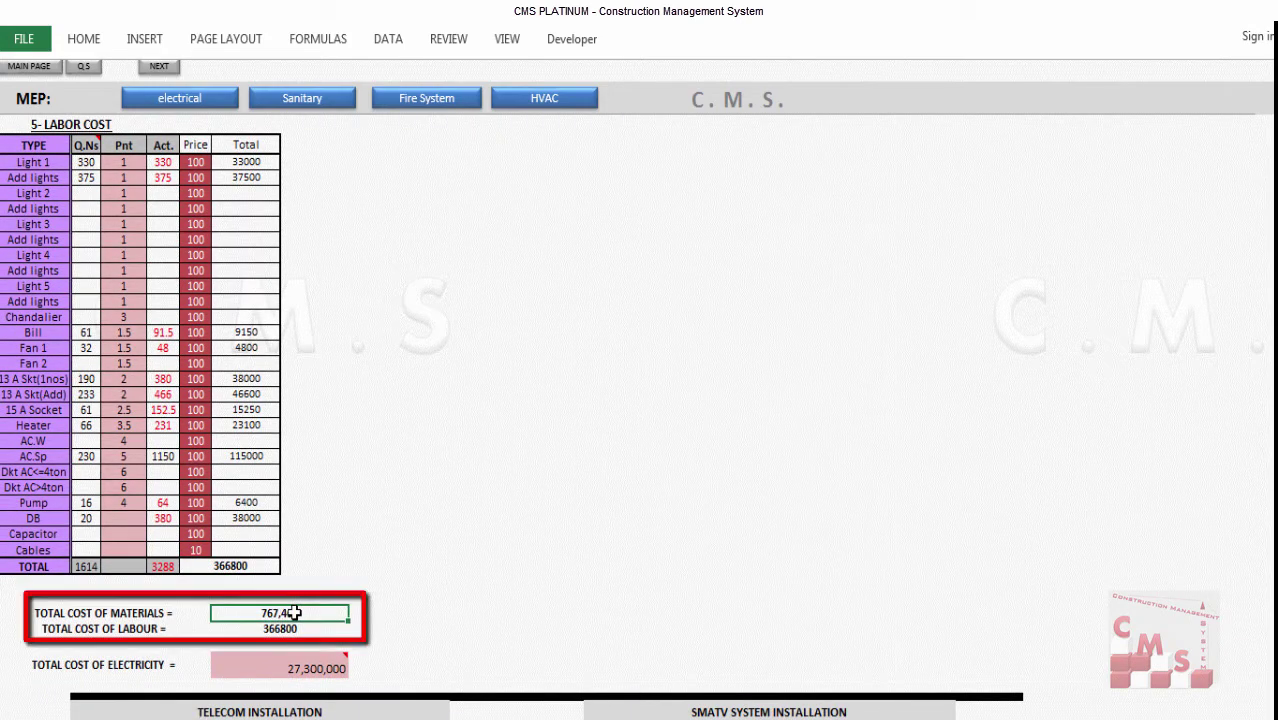
click(272, 629)
scroll(272, 630, up, 1)
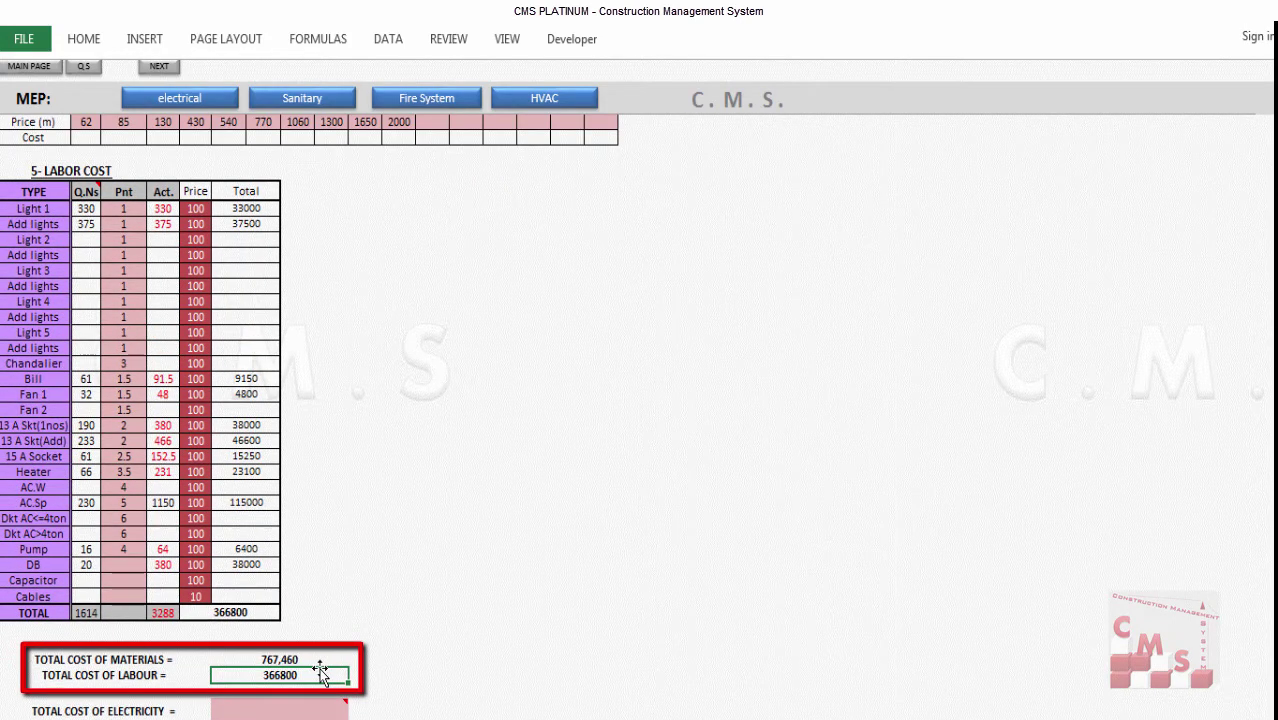
drag(287, 657, 290, 675)
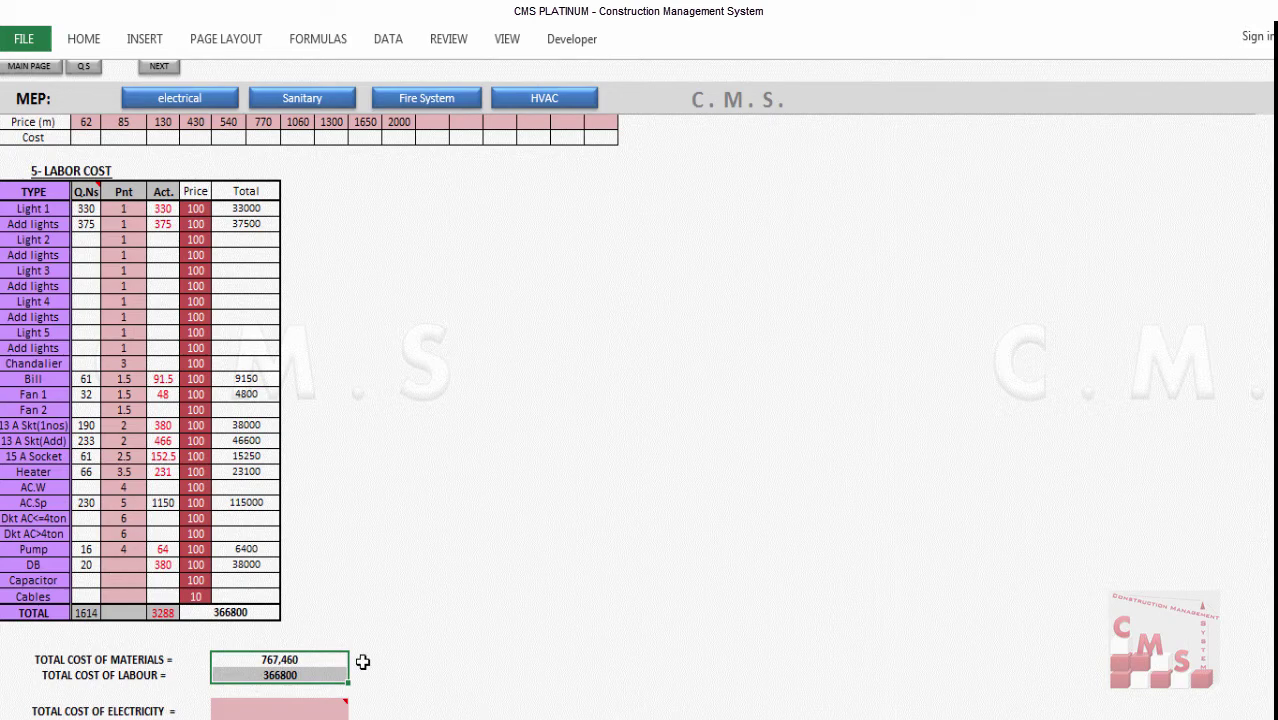
click(328, 707)
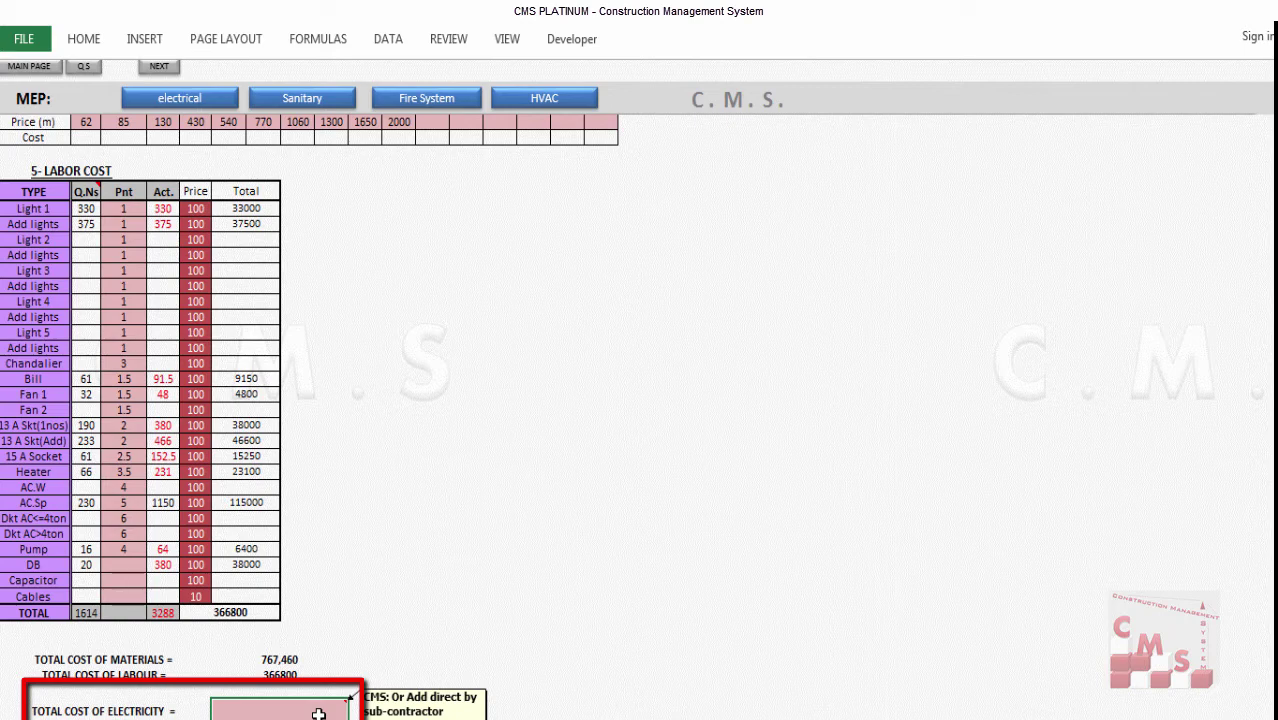
Go to the Telecom Installation table and view the telephone layout around Office-03 in the M.E.P.2 drawing.
scroll(318, 713, down, 10)
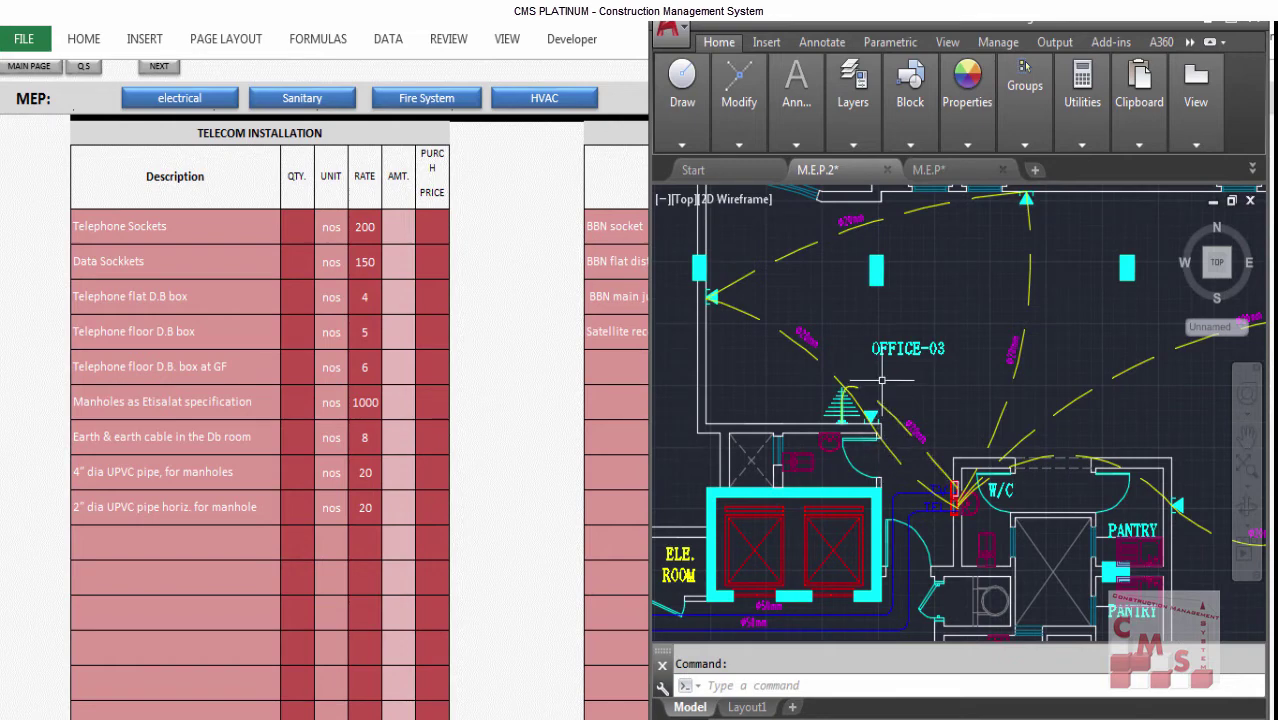
scroll(834, 449, down, 2)
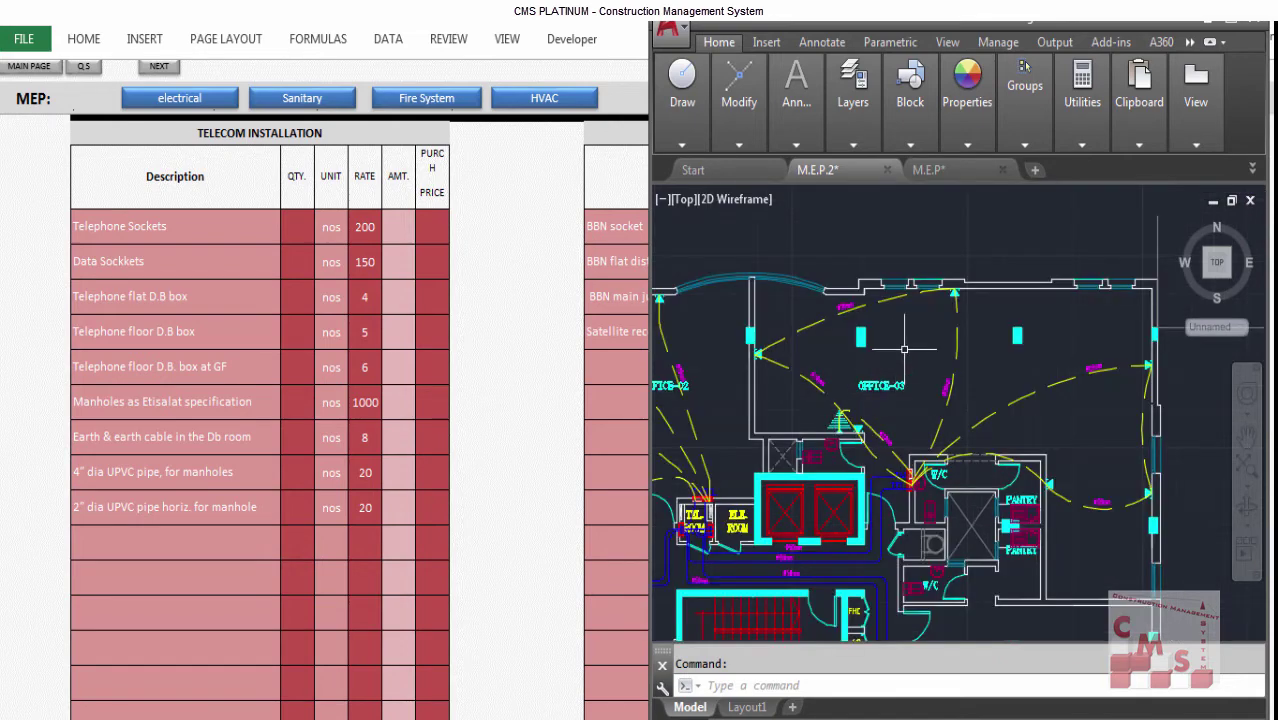
scroll(904, 349, up, 1)
scroll(930, 320, down, 1)
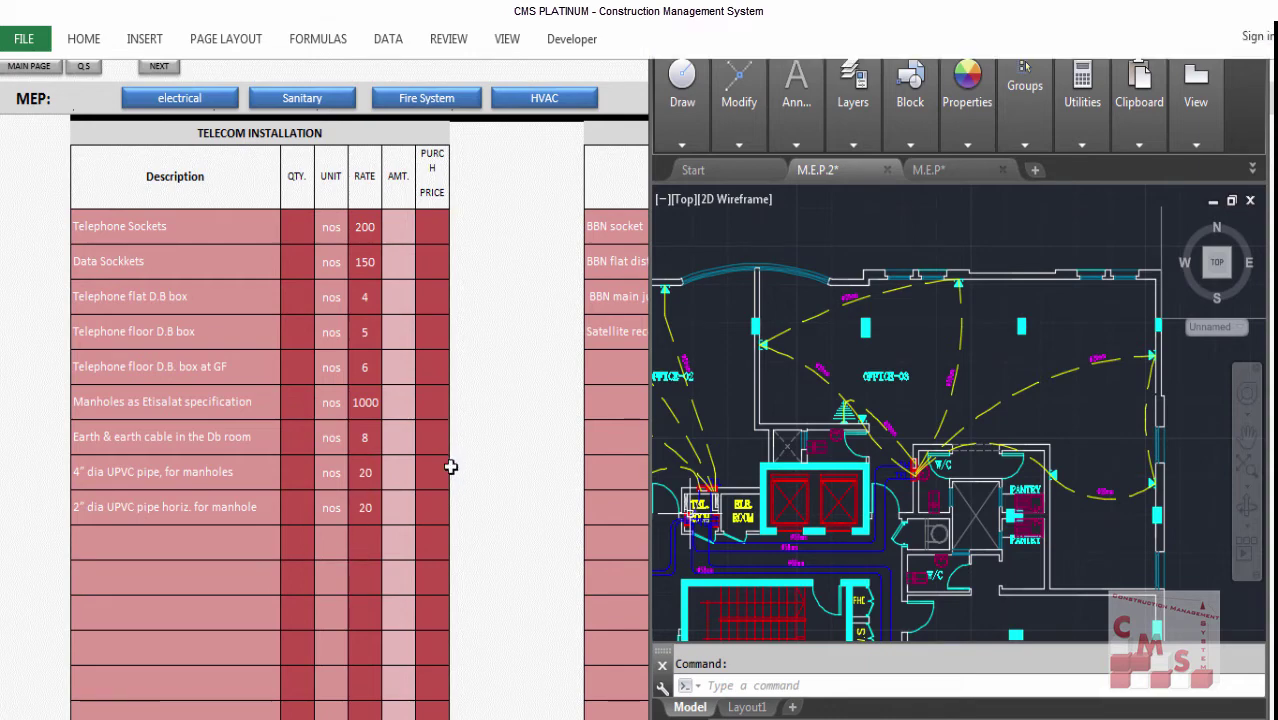
Check the TOTAL fields below the Telecom Installation table and the neighbouring BBN table, including the sub-contractor note.
scroll(451, 466, down, 3)
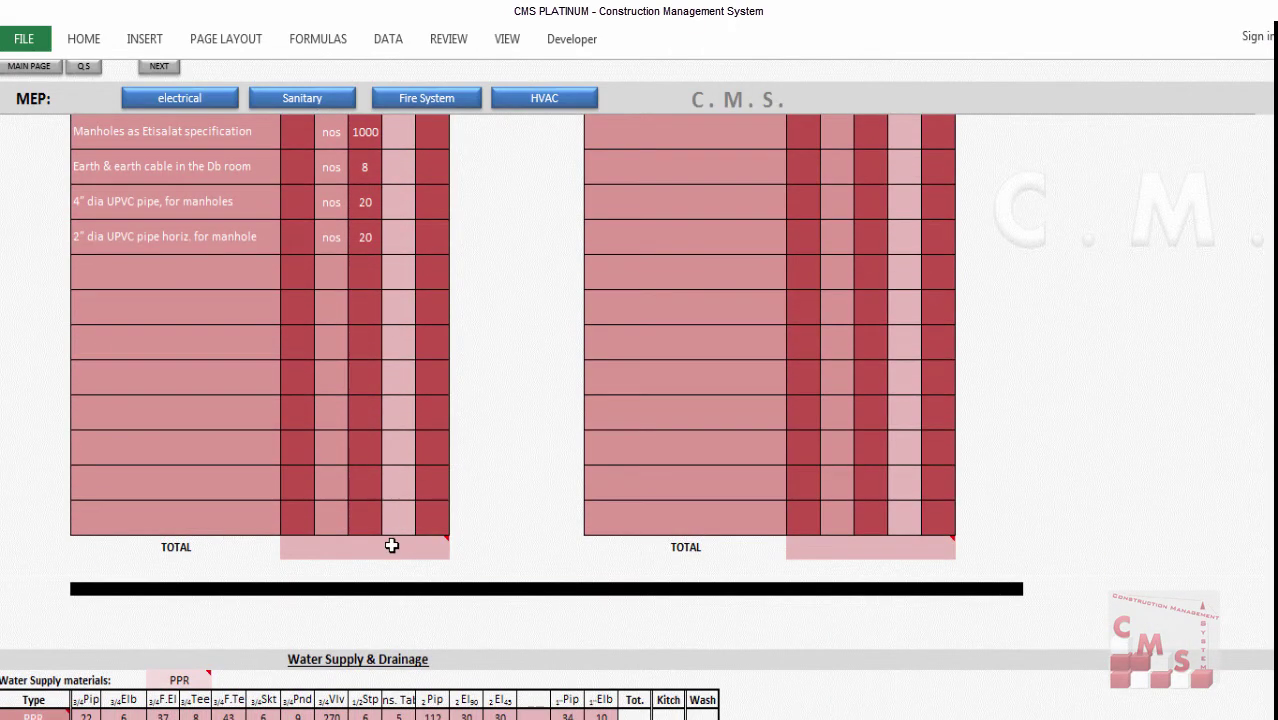
mouse_move(391, 545)
mouse_move(921, 550)
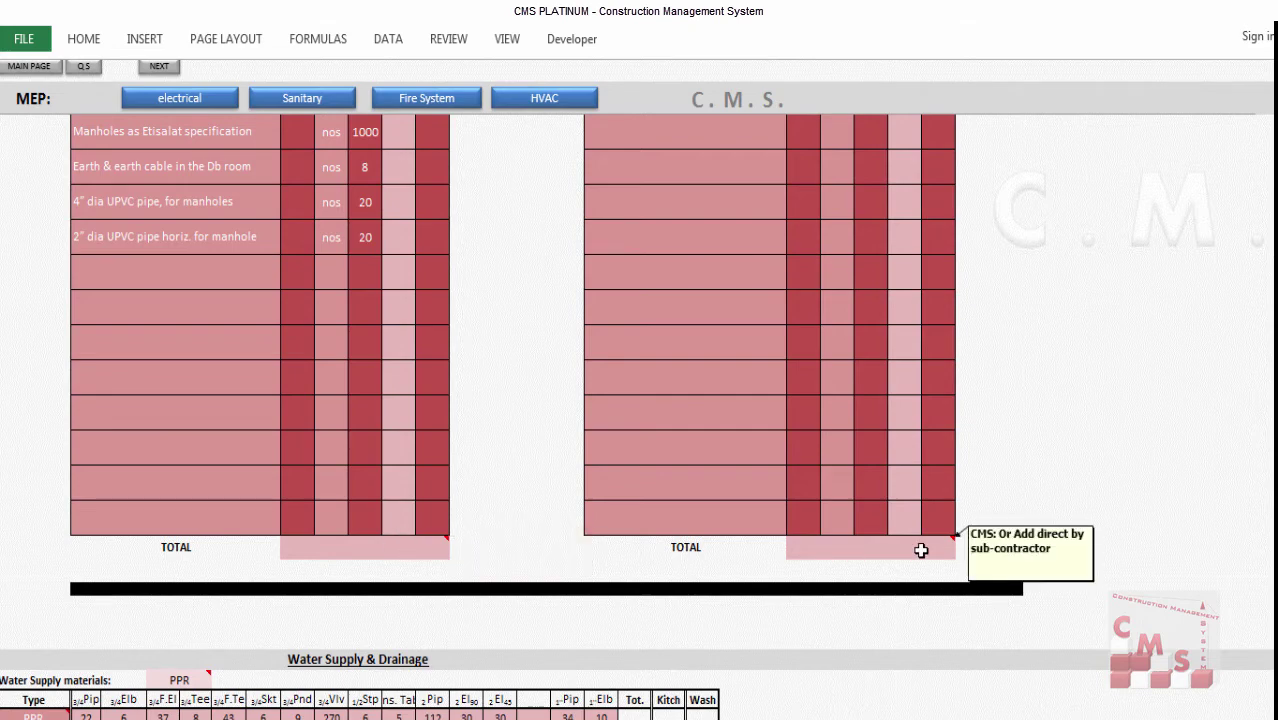
Go to the Water Supply & Drainage section of the MEP sheet and view its materials tables.
scroll(512, 490, down, 2)
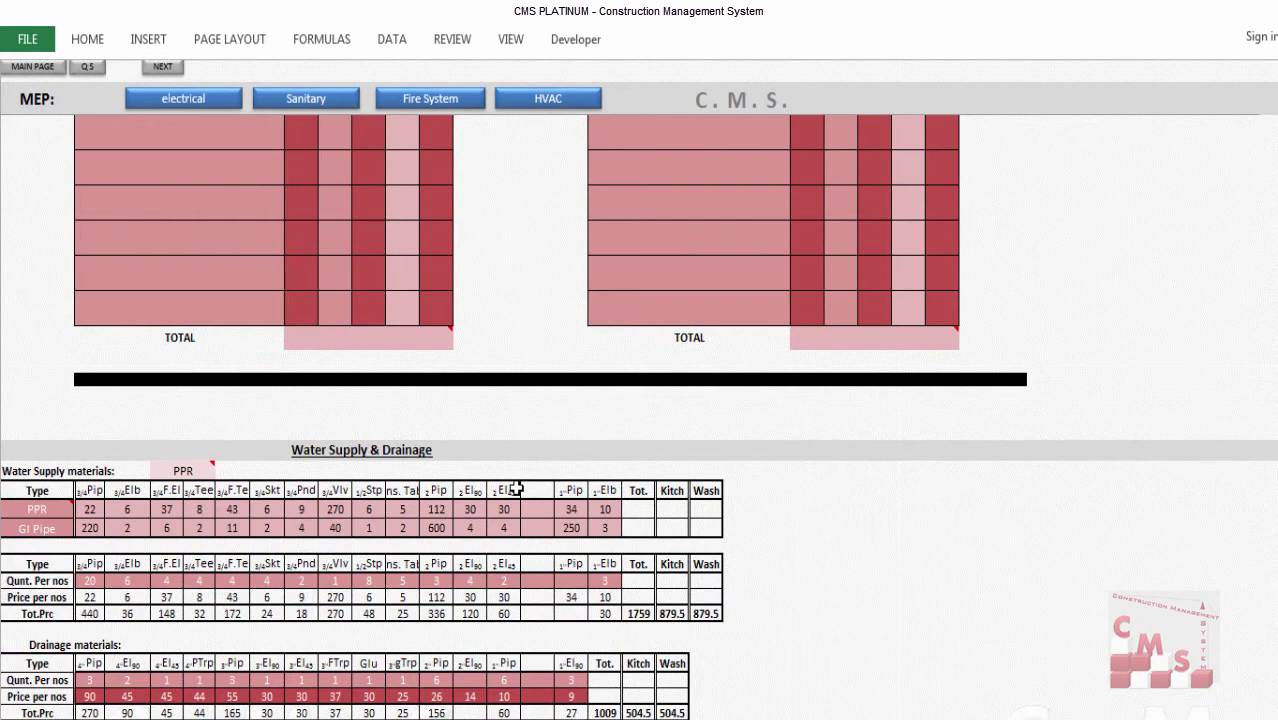
scroll(514, 489, down, 2)
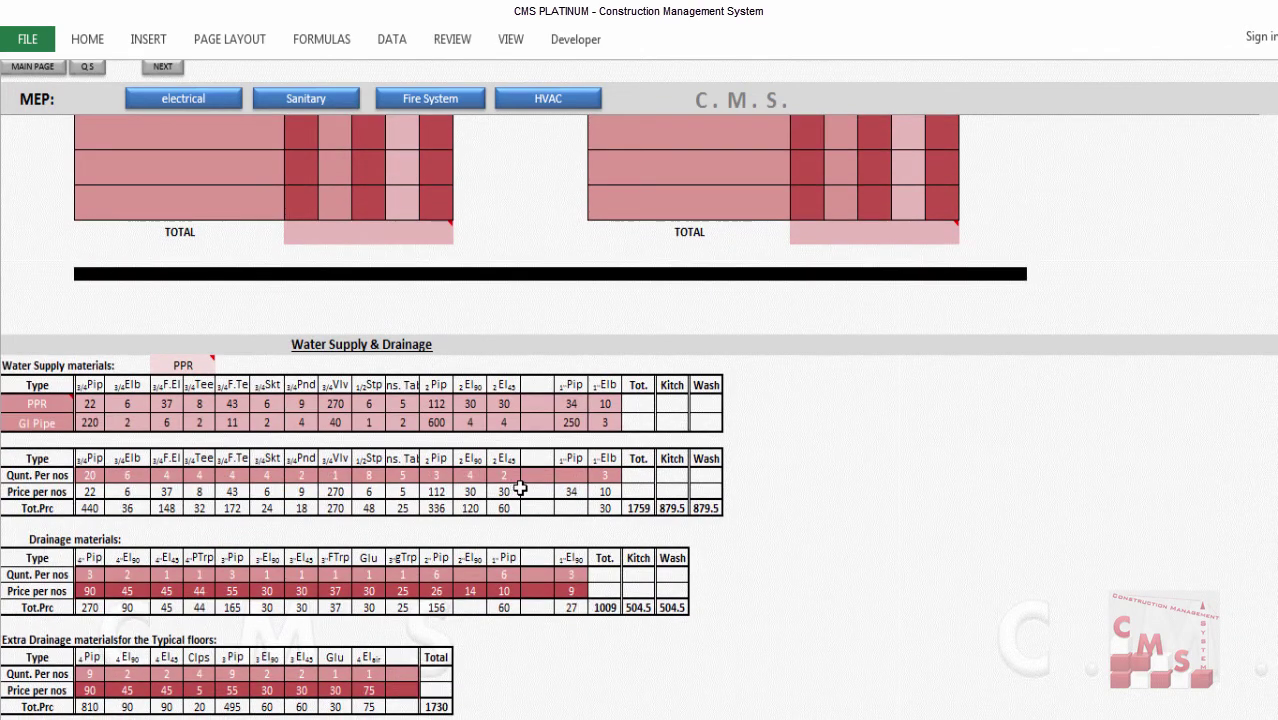
scroll(519, 488, down, 2)
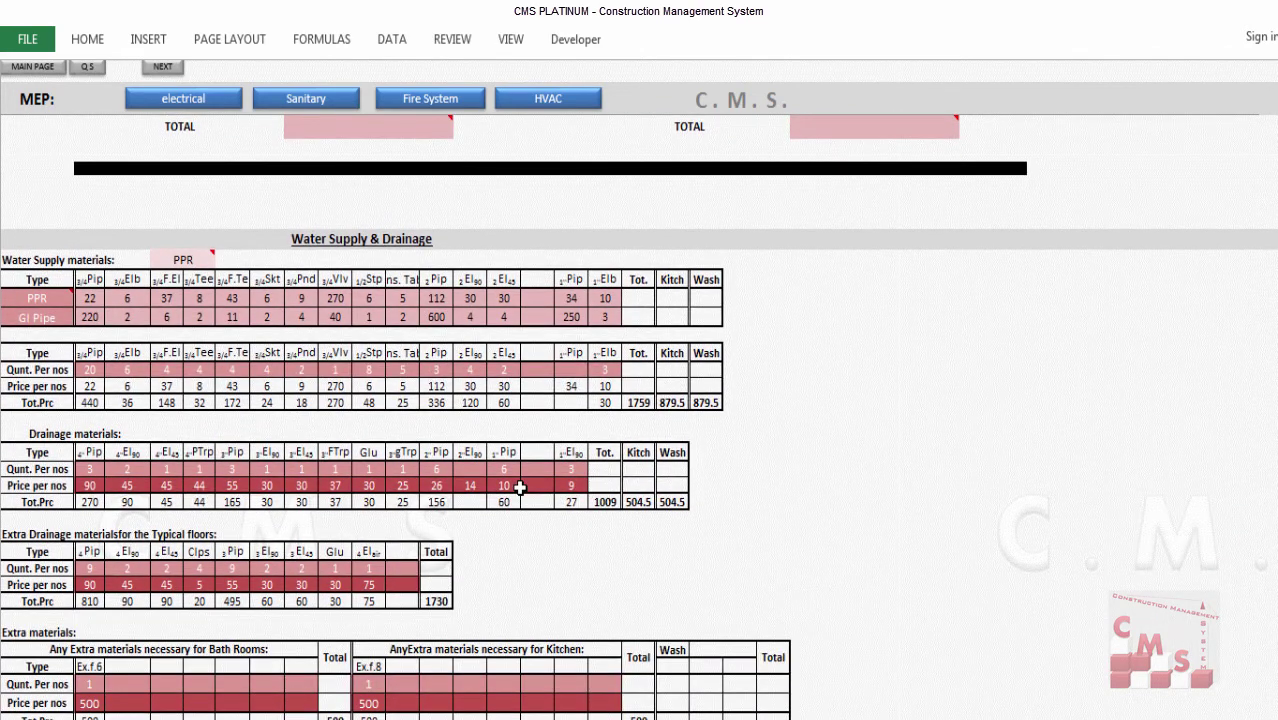
scroll(520, 487, down, 1)
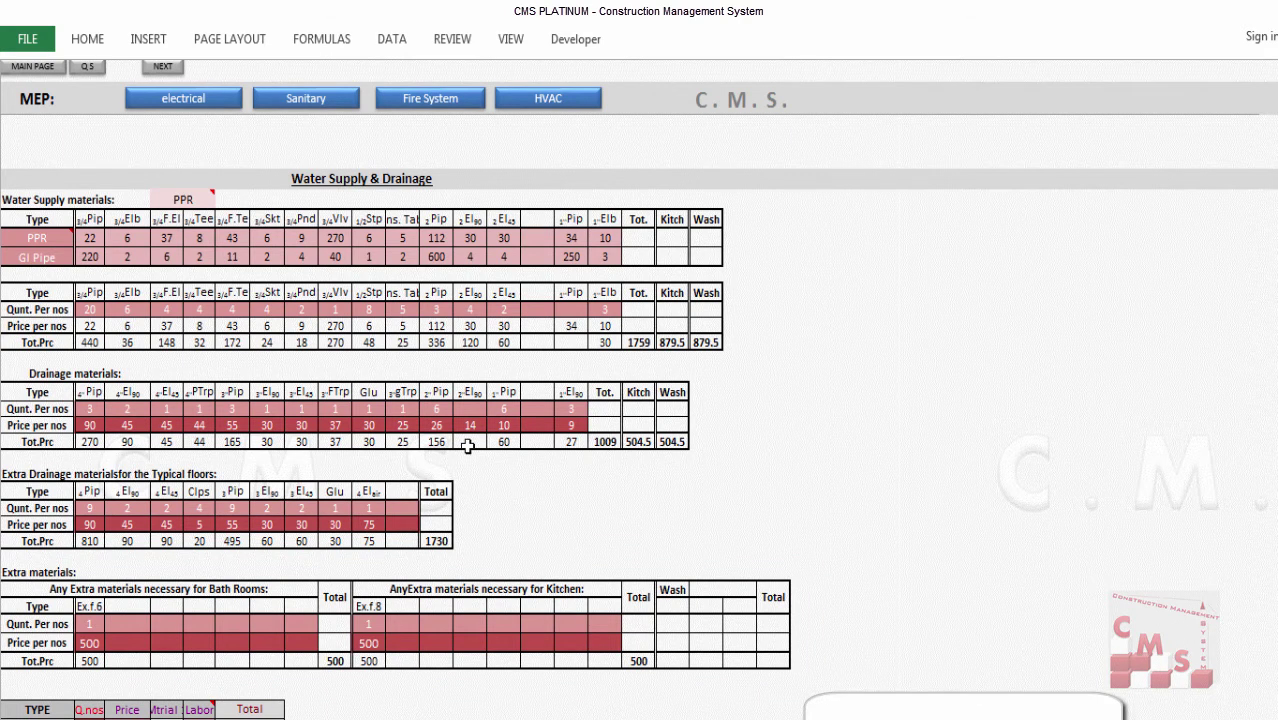
Examine the Q.nos and Price columns of the sanitary TYPE table, from the bath types down to Pumbs.
scroll(460, 447, down, 7)
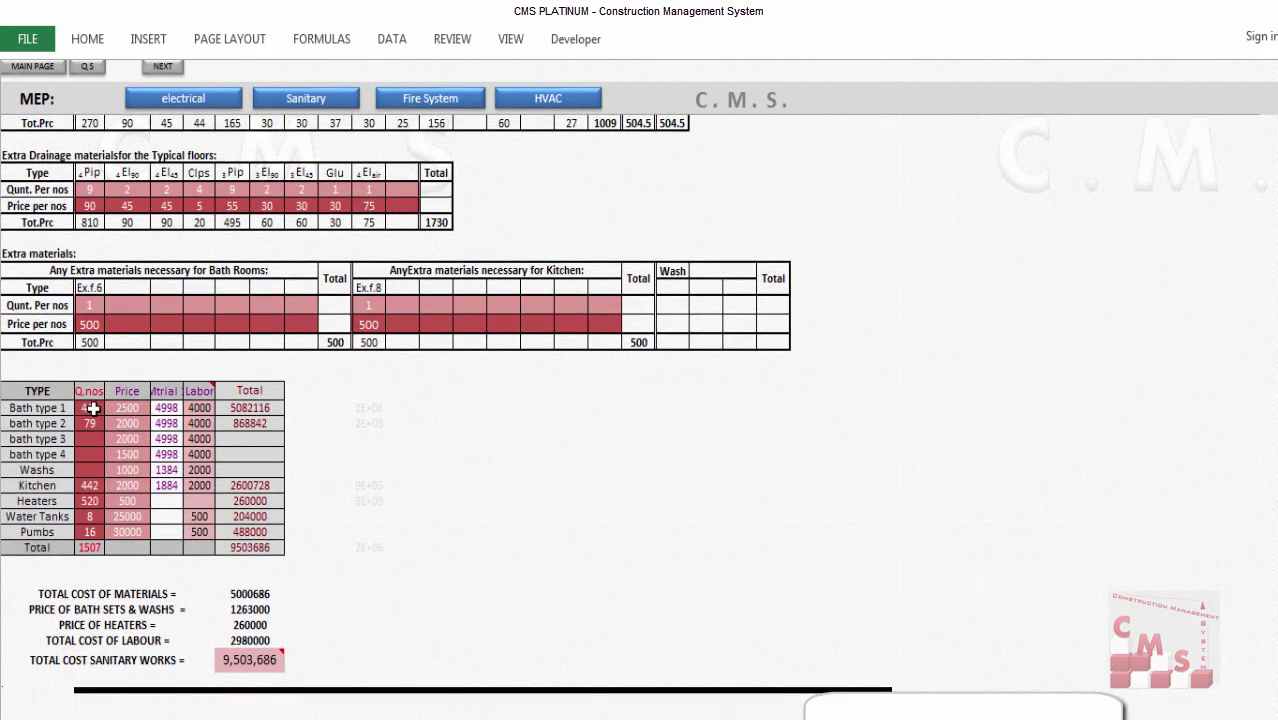
click(84, 441)
click(85, 471)
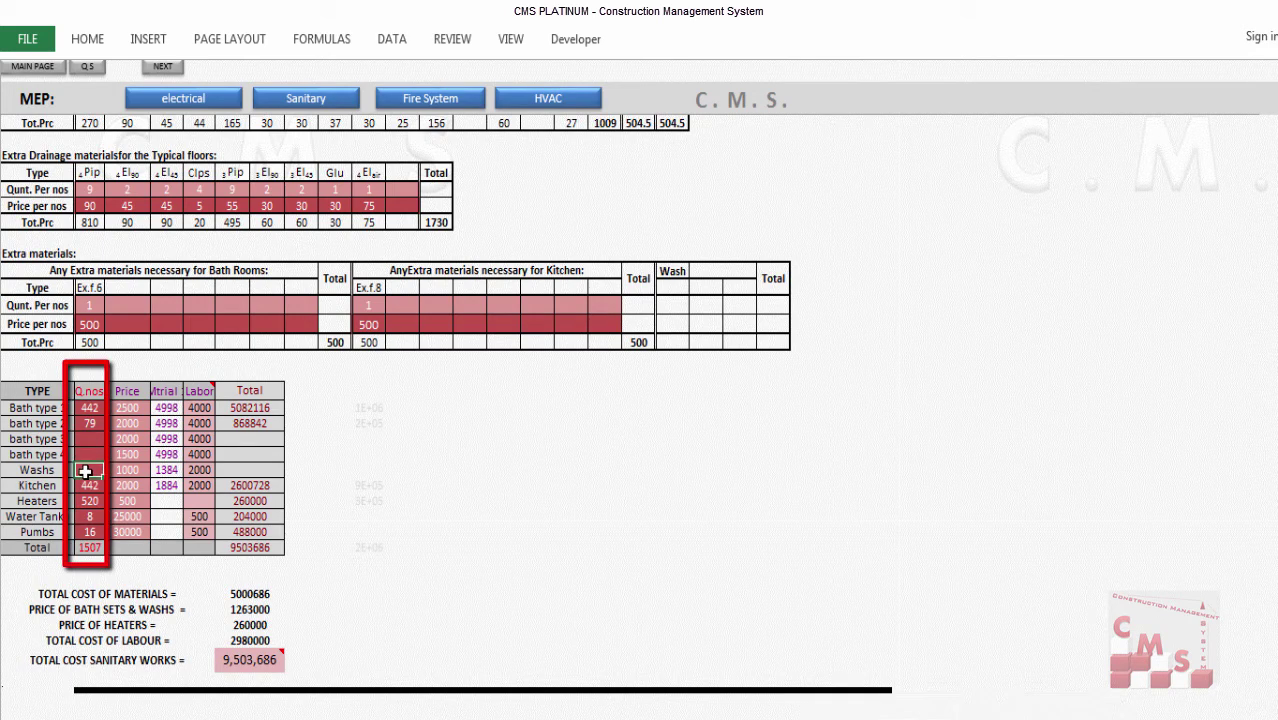
click(88, 485)
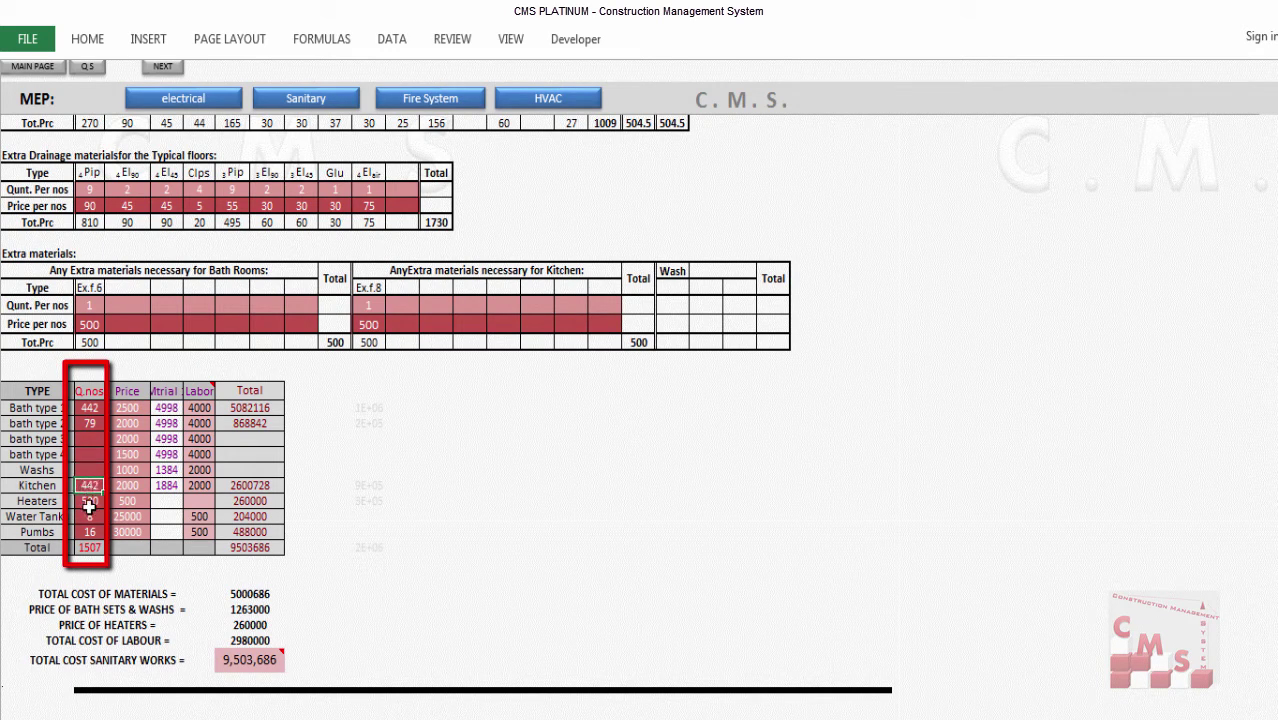
click(89, 501)
click(89, 516)
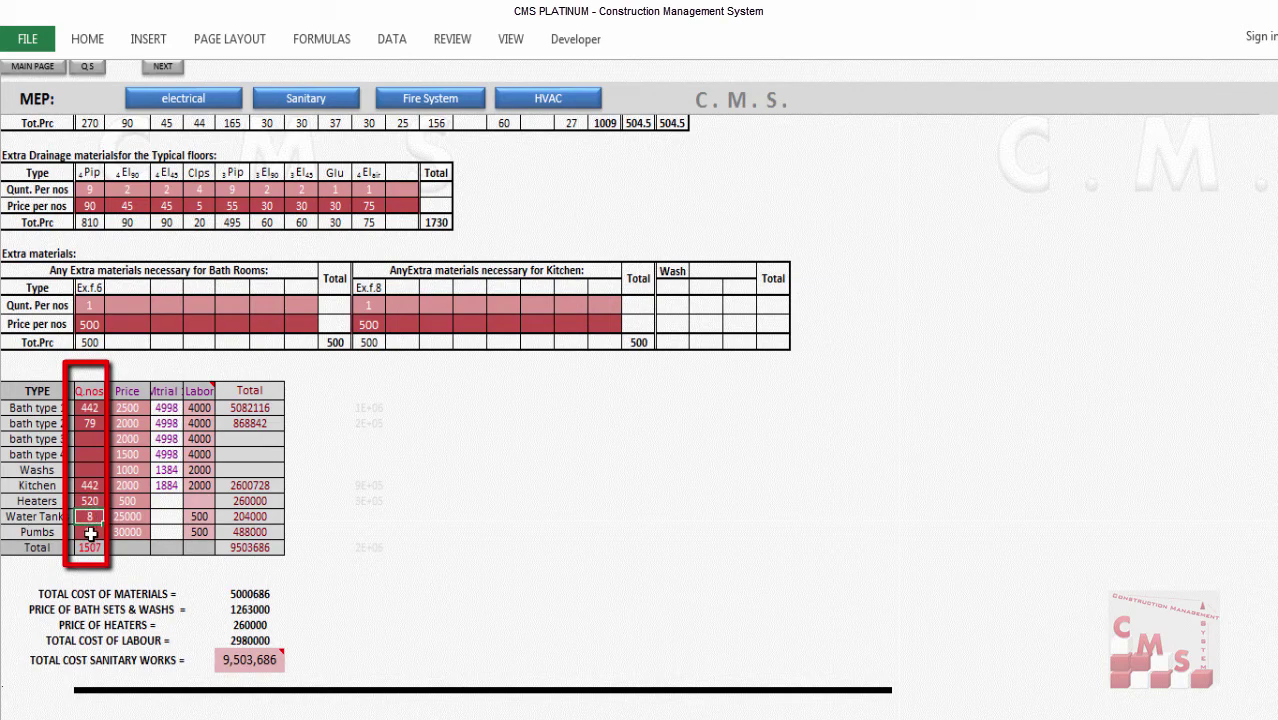
click(89, 532)
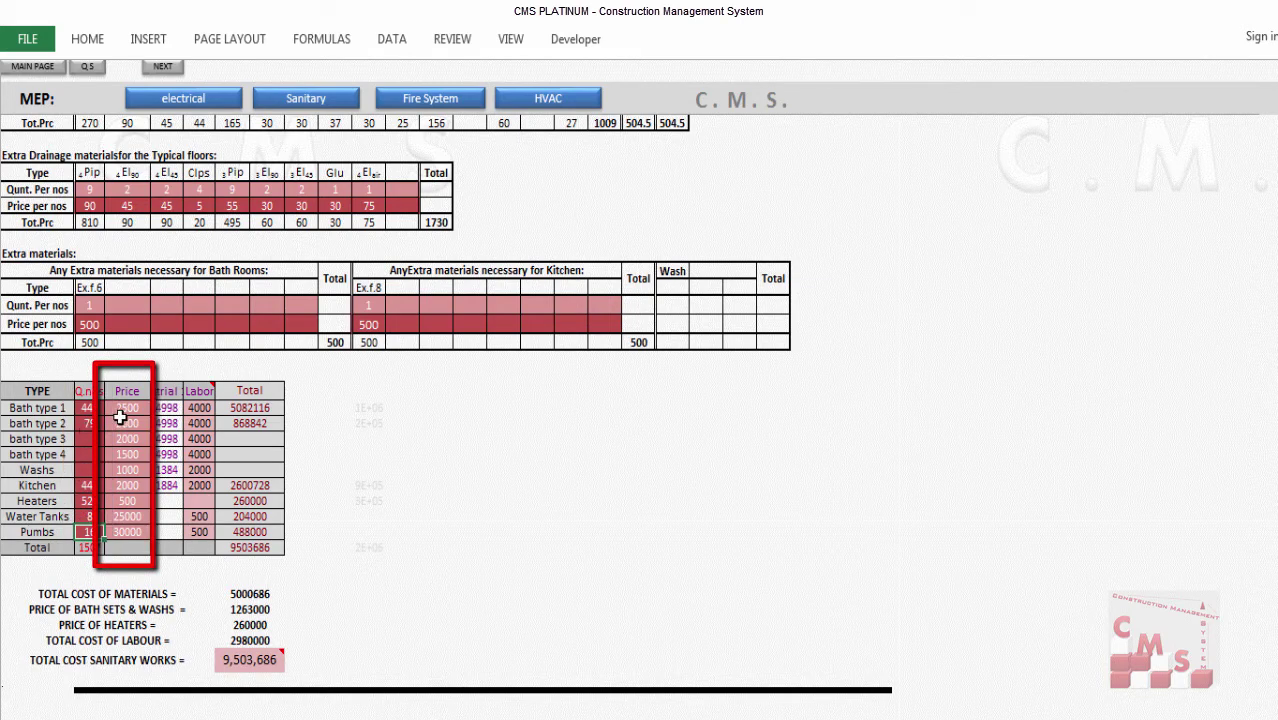
drag(130, 413, 122, 516)
Examine the PPR and GI Pipe brands and their fitting prices in the Water Supply materials table.
scroll(745, 209, up, 7)
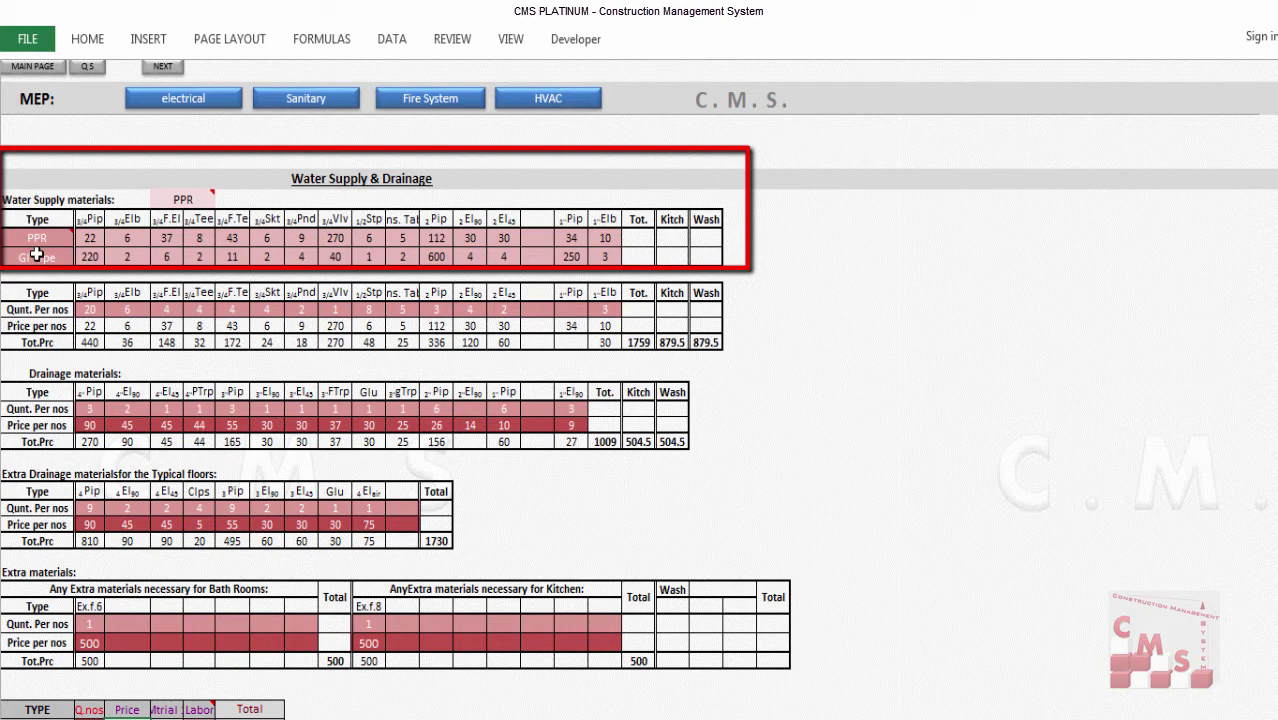
click(50, 255)
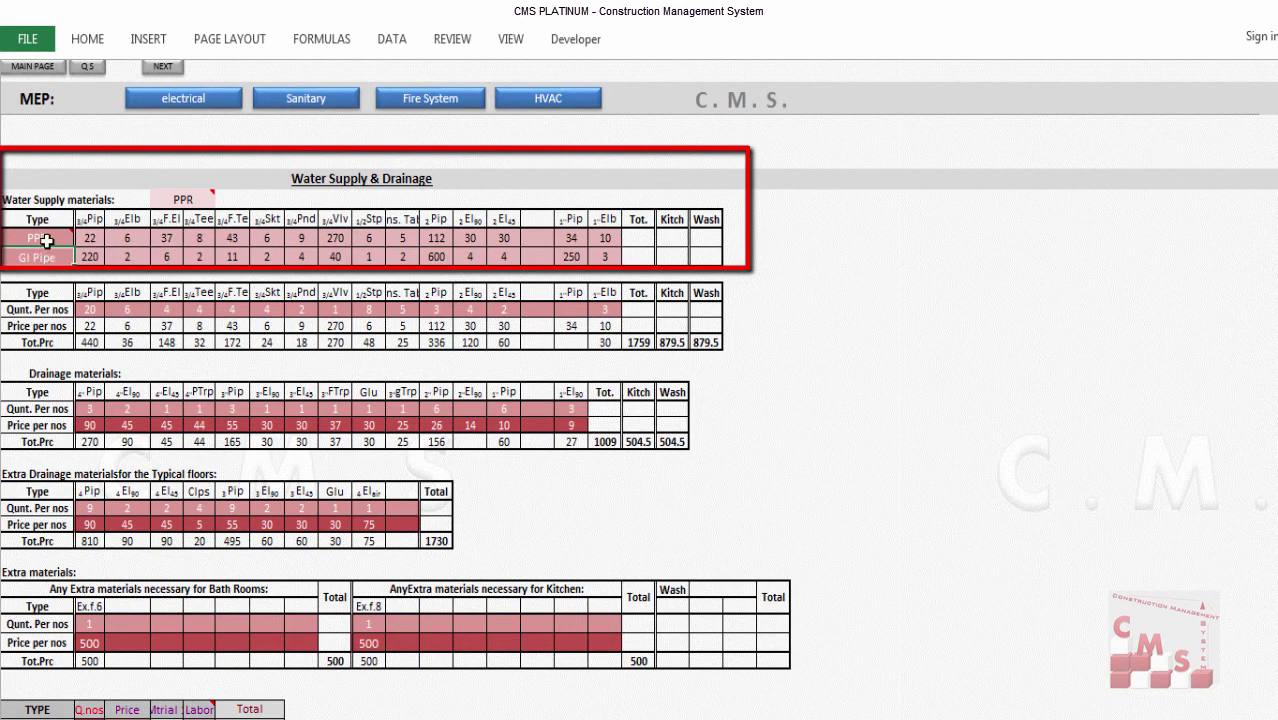
click(47, 256)
click(47, 256)
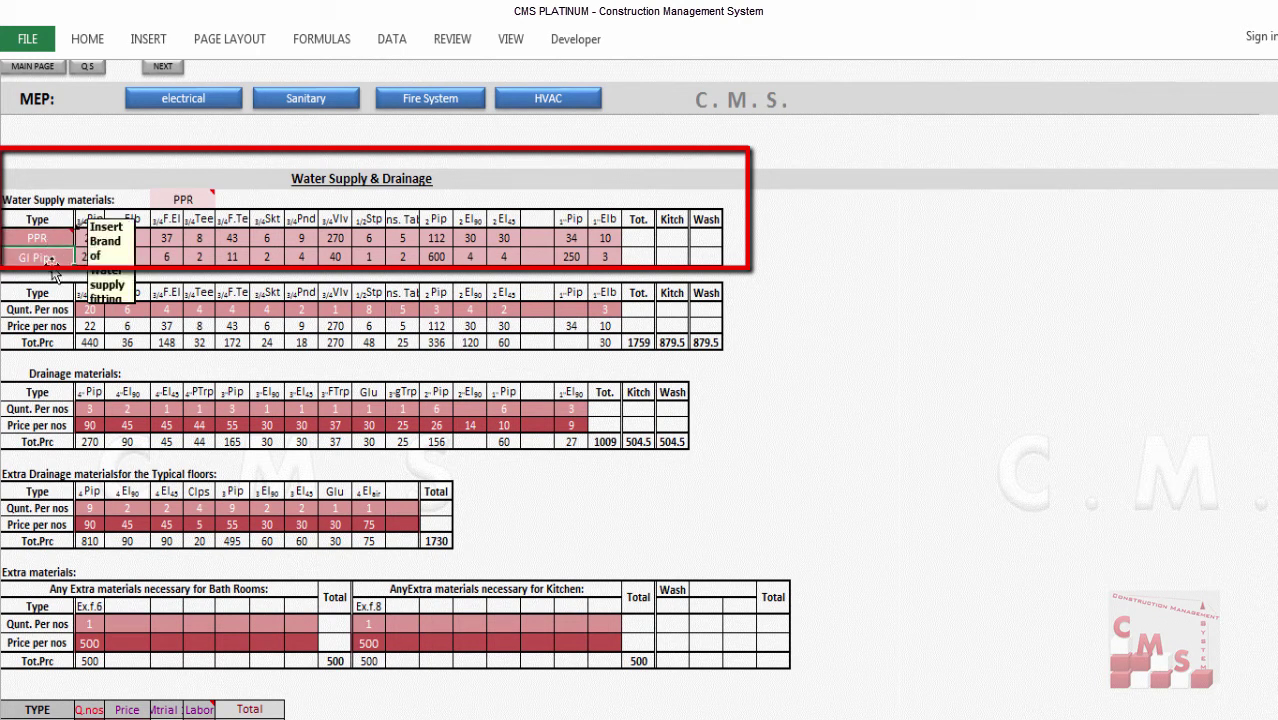
drag(92, 240, 608, 255)
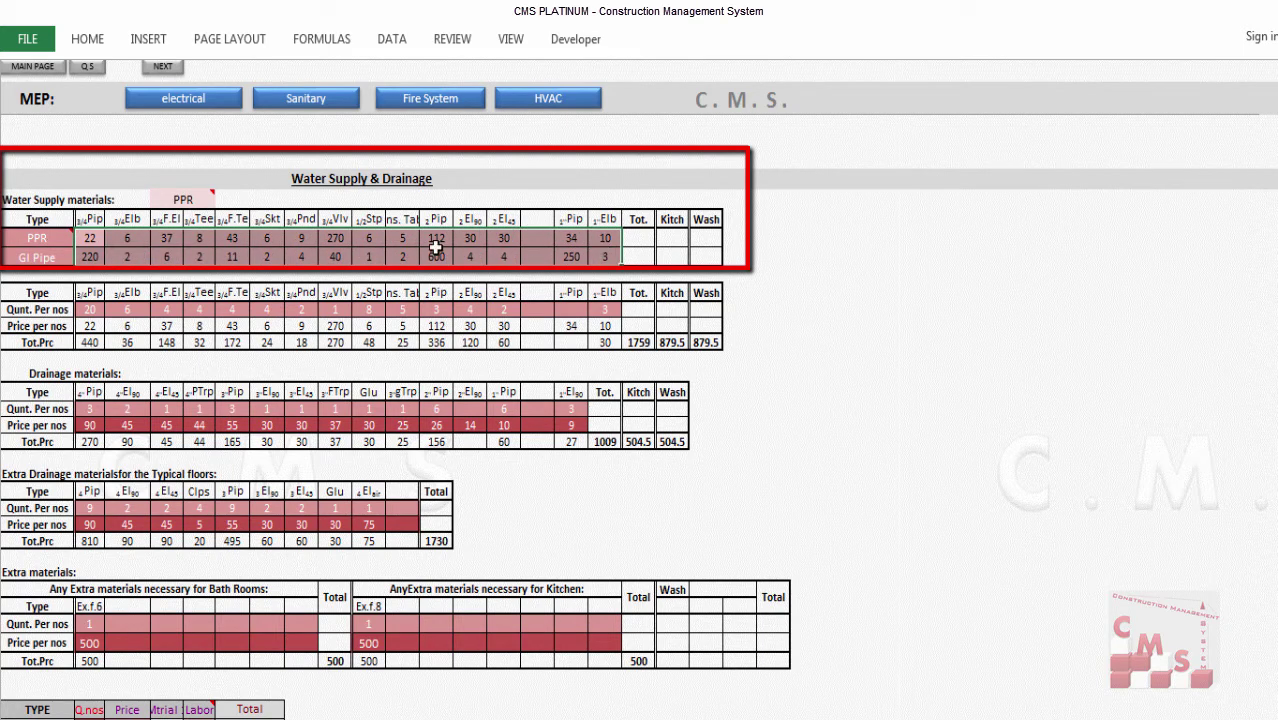
click(92, 220)
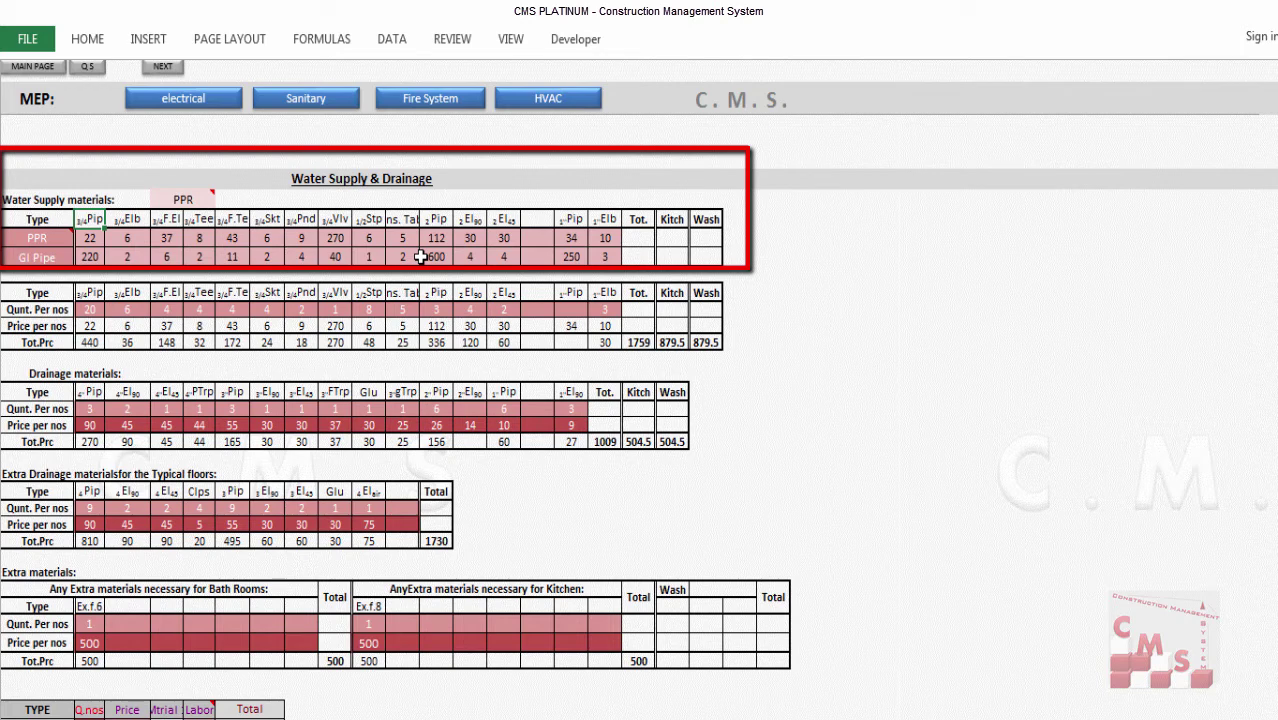
click(49, 243)
click(52, 258)
click(55, 249)
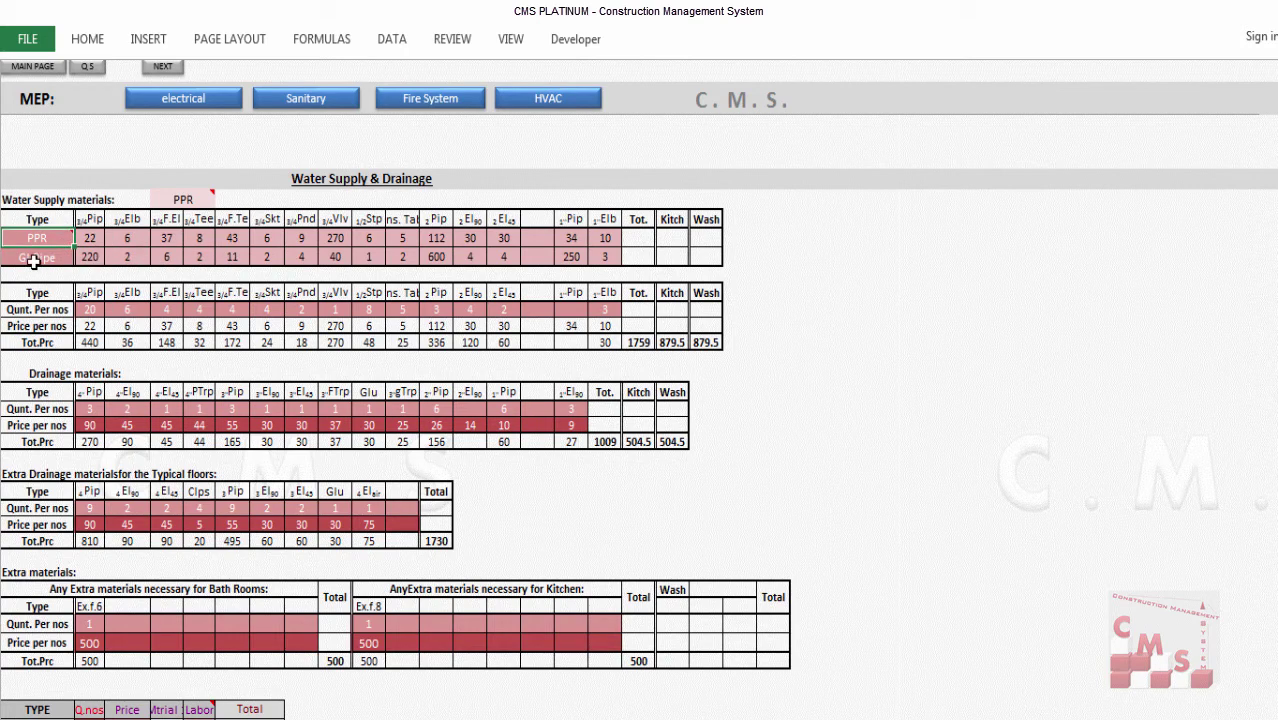
click(61, 238)
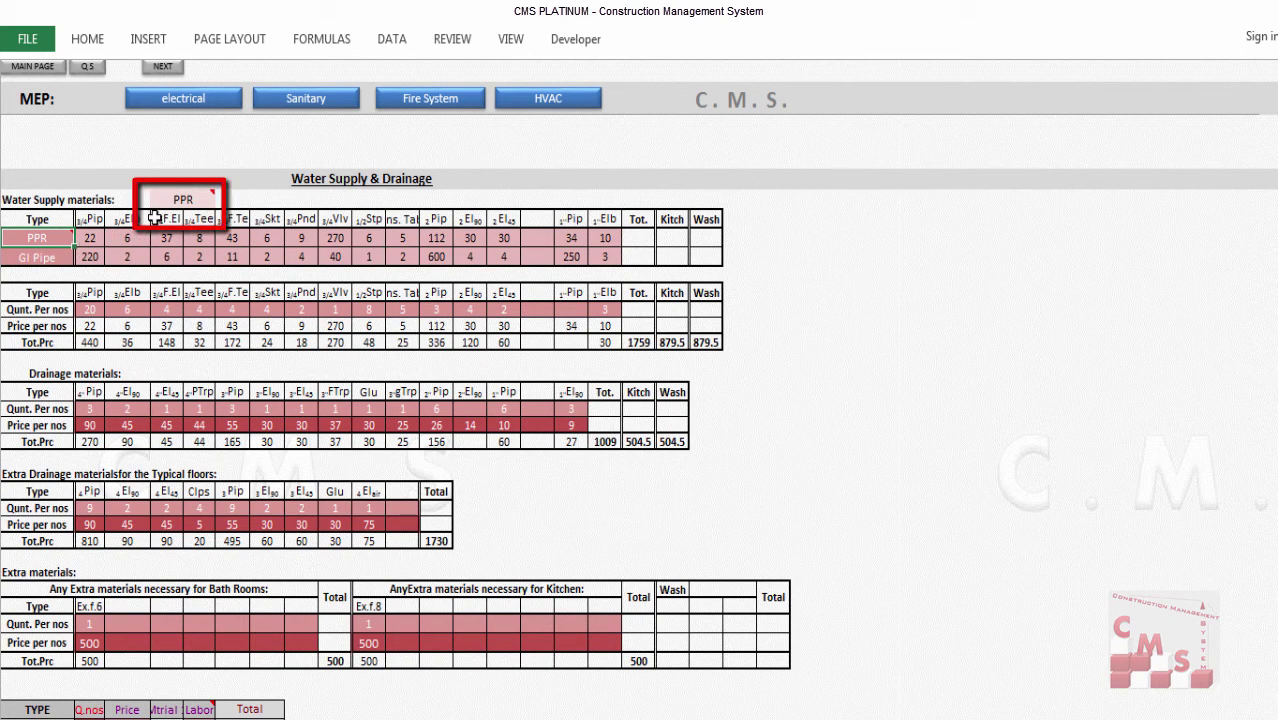
Choose PPR as the water supply material from the available brands.
click(185, 203)
click(218, 205)
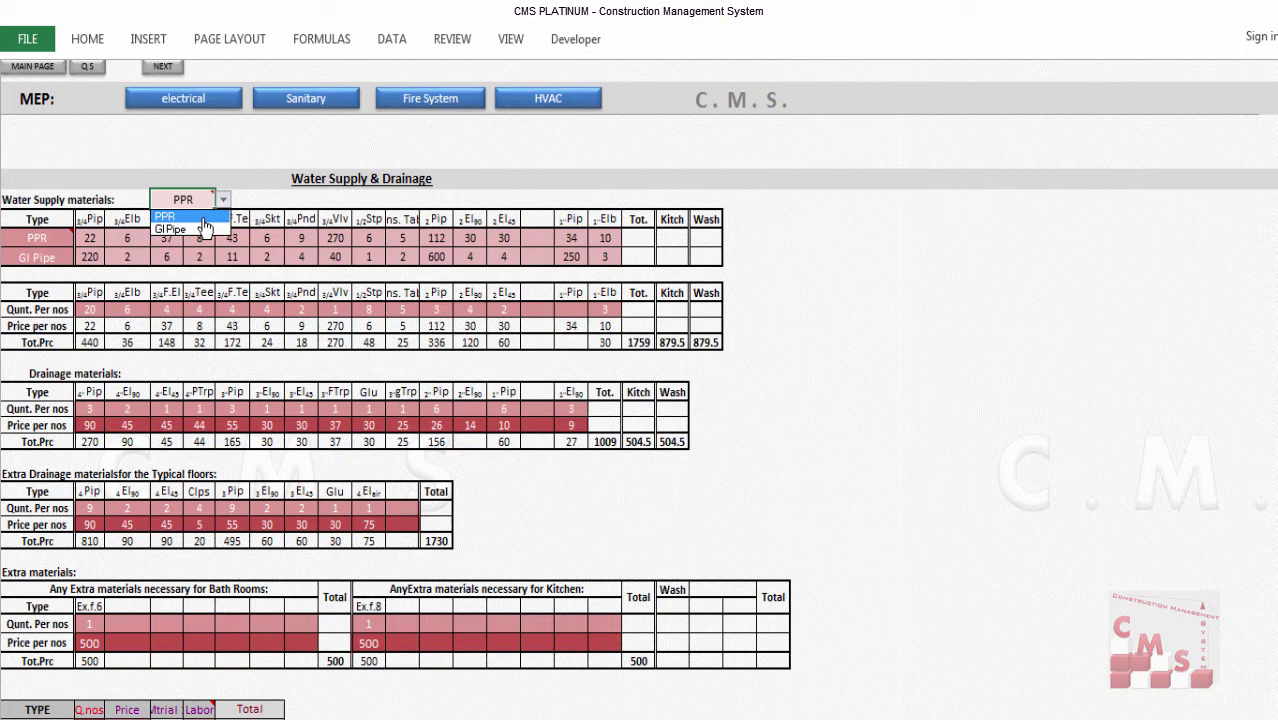
click(202, 217)
Examine the water supply quantities and the quantity and price rows of the Drainage and Extra Drainage materials tables.
drag(87, 314, 610, 311)
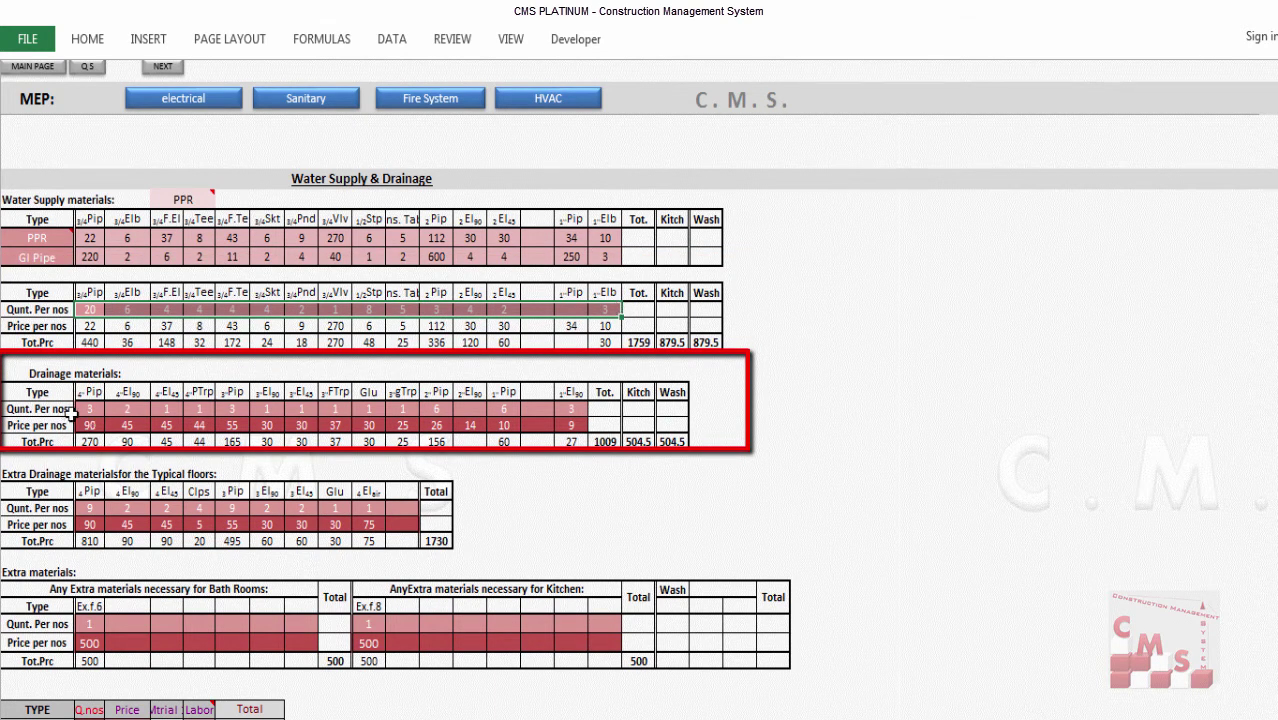
drag(78, 409, 564, 409)
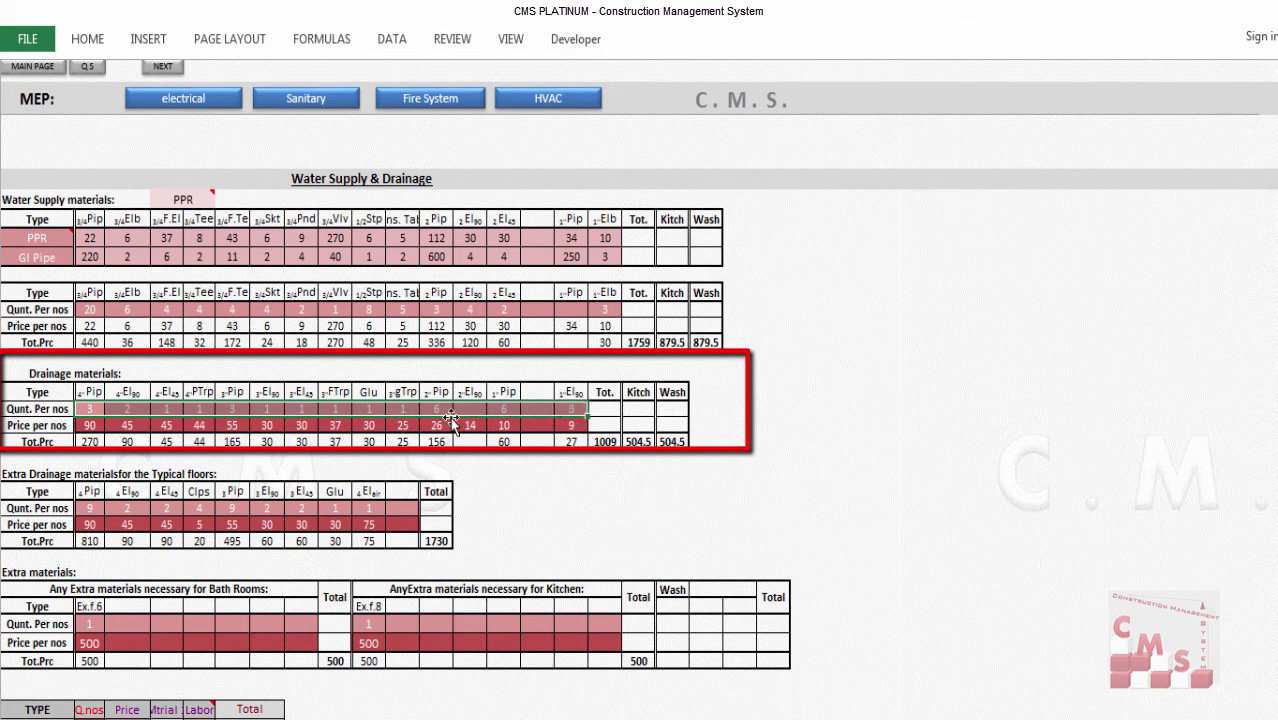
drag(92, 425, 565, 421)
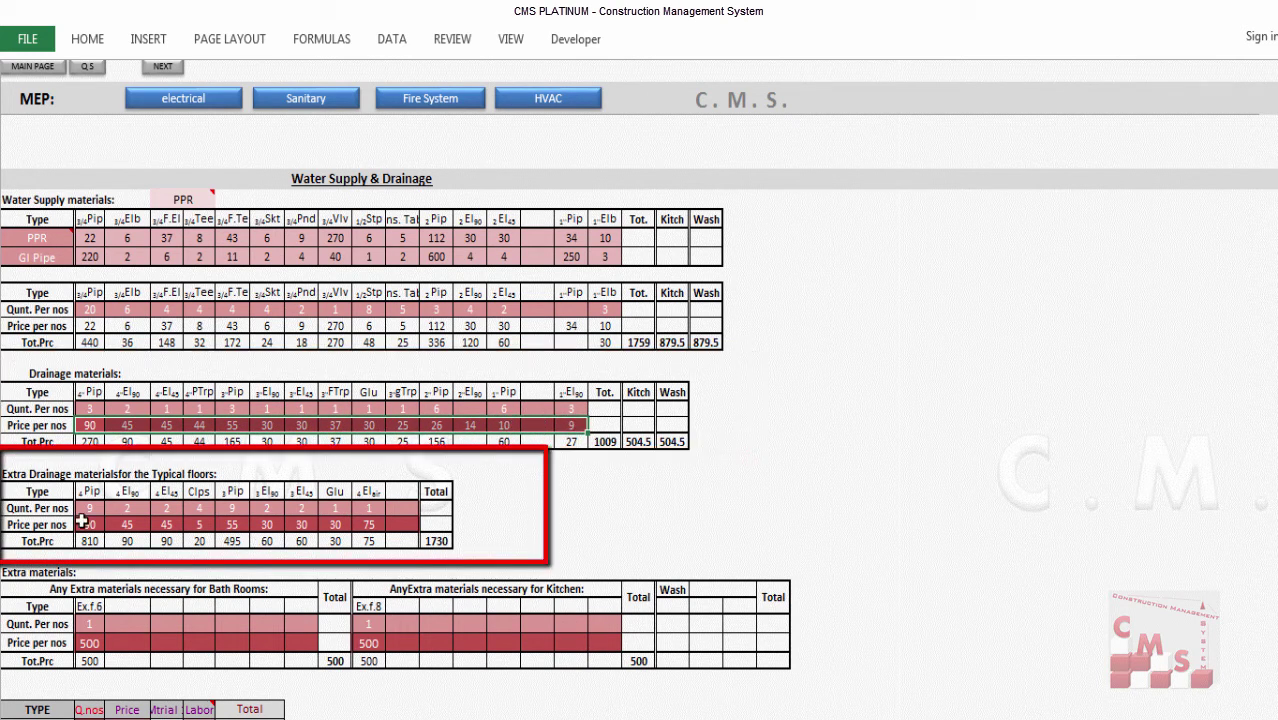
drag(87, 513, 390, 519)
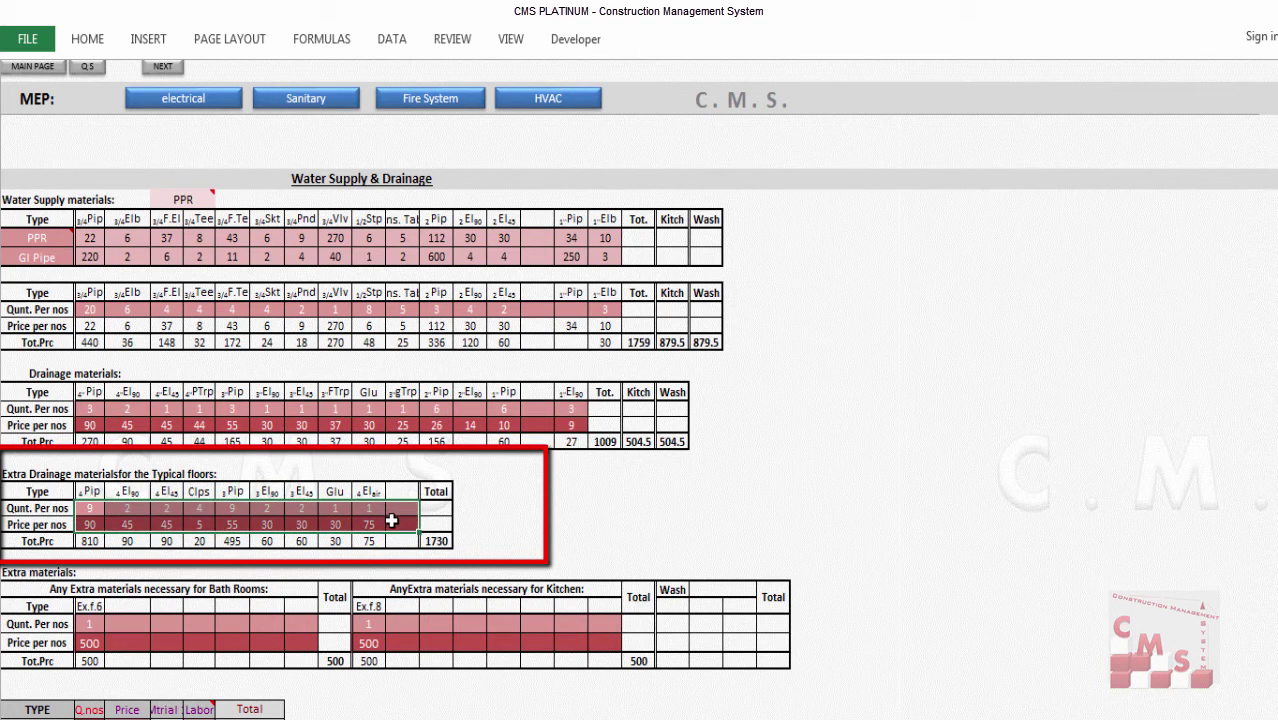
drag(82, 507, 368, 510)
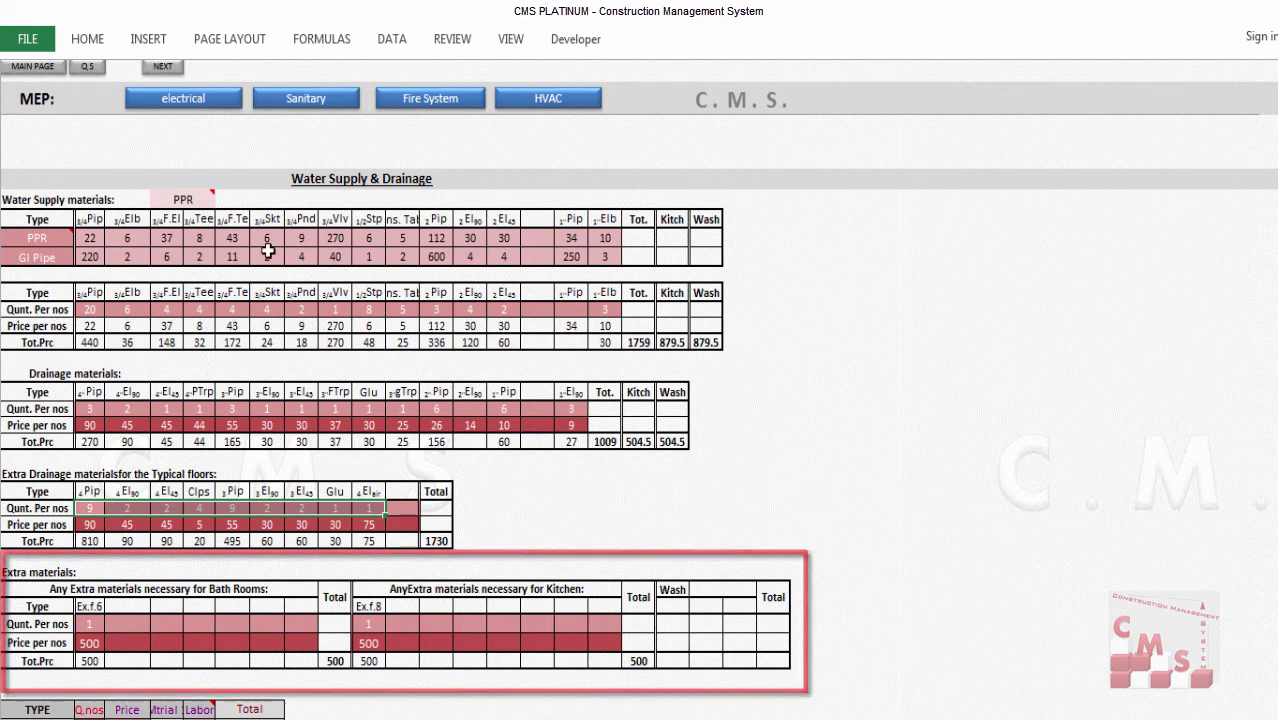
Review the bath type 1 and 2 quantities and the Price and Labor columns in the sanitary TYPE table.
scroll(295, 507, down, 4)
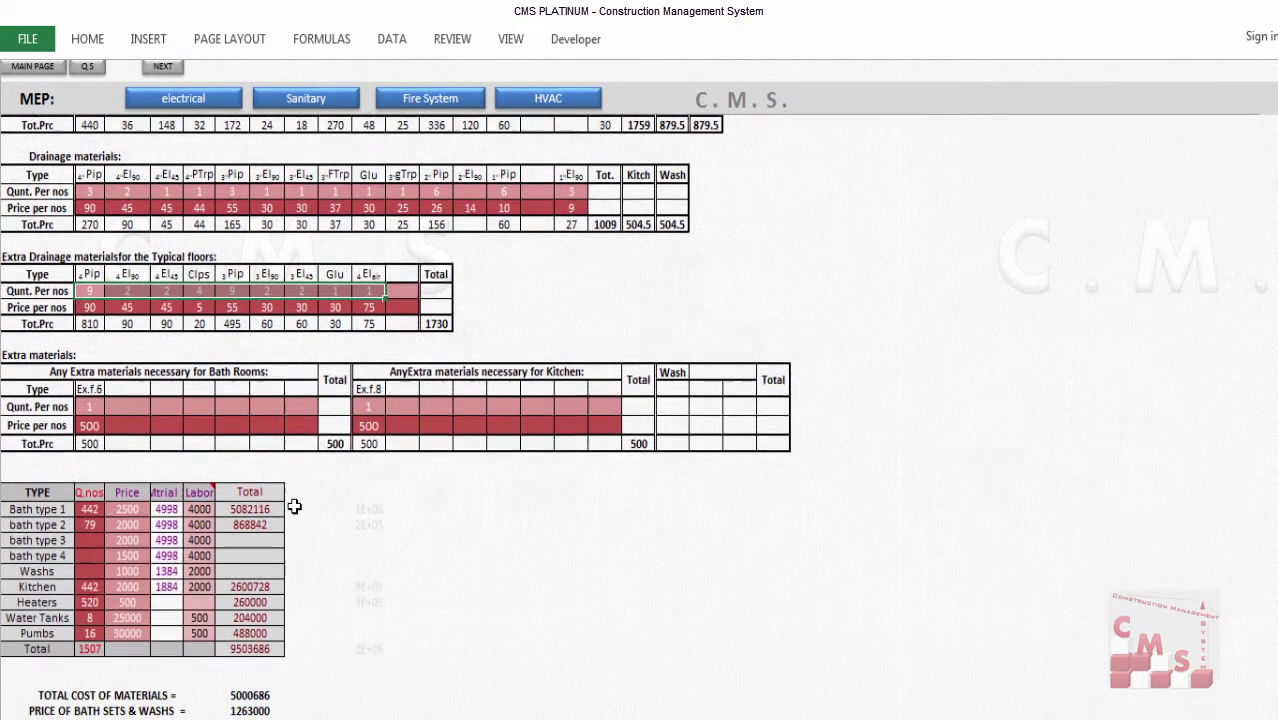
click(91, 509)
click(93, 523)
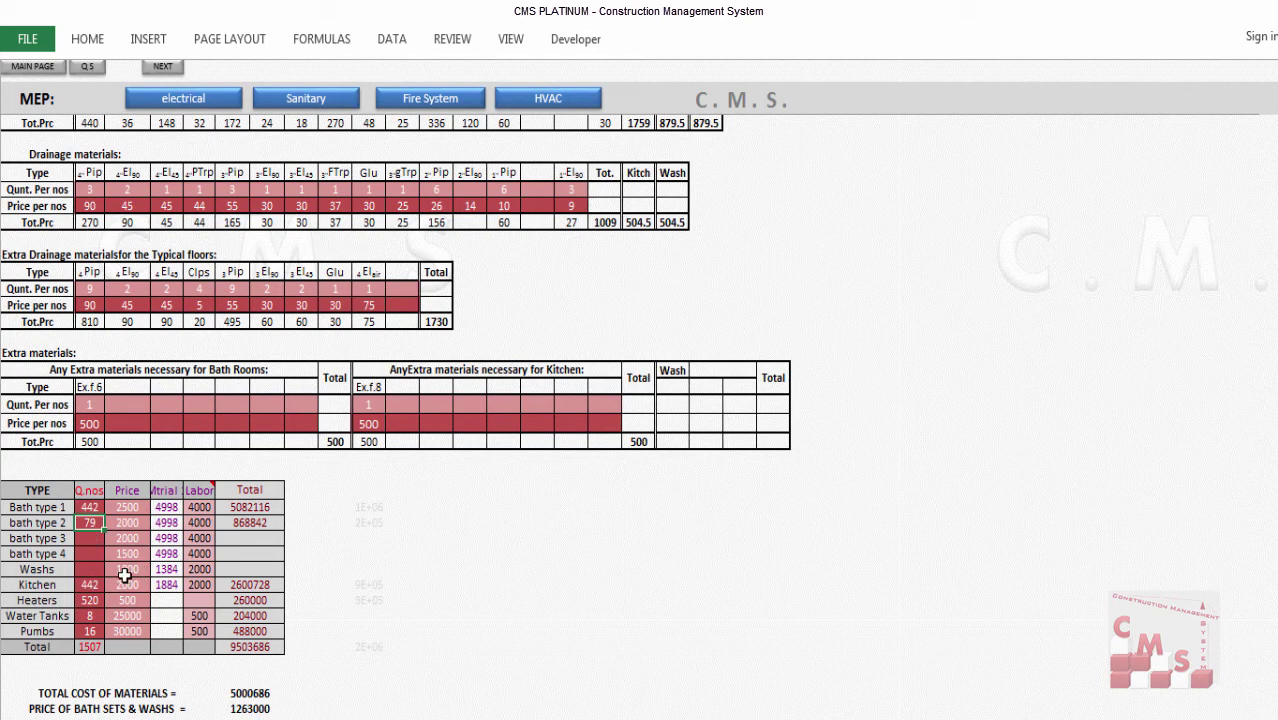
click(126, 510)
drag(126, 541, 138, 628)
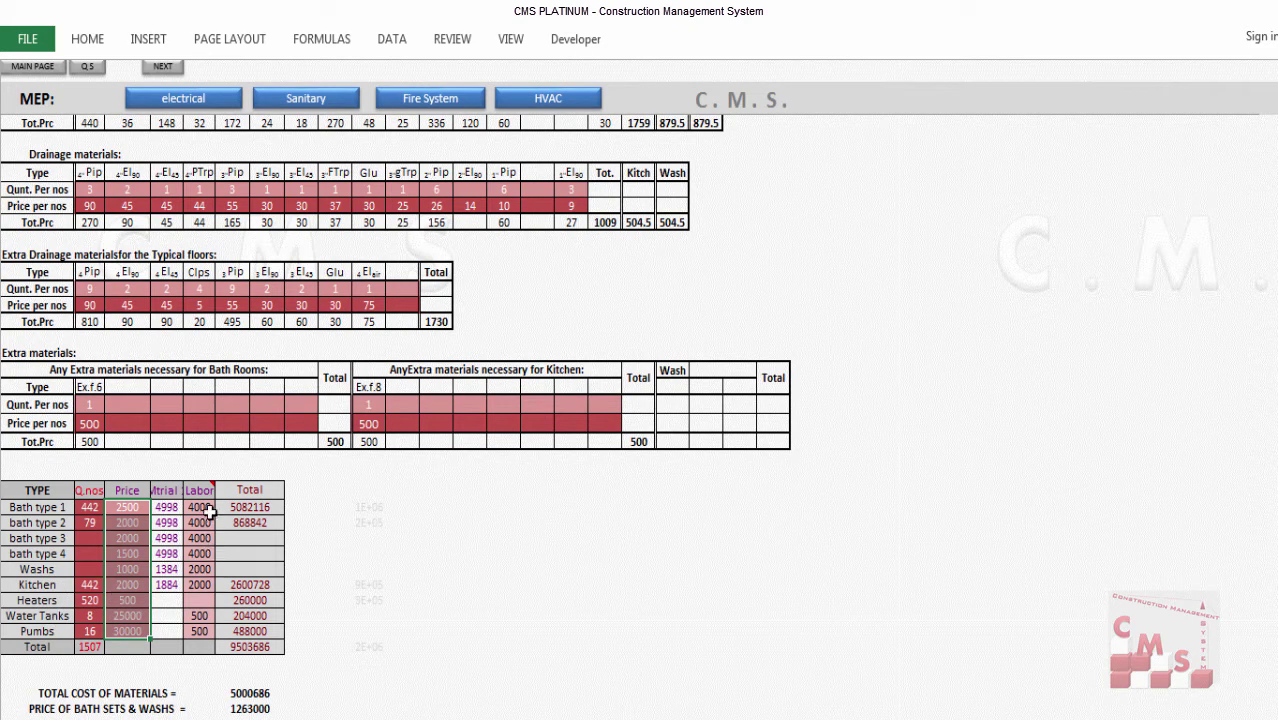
drag(203, 507, 199, 624)
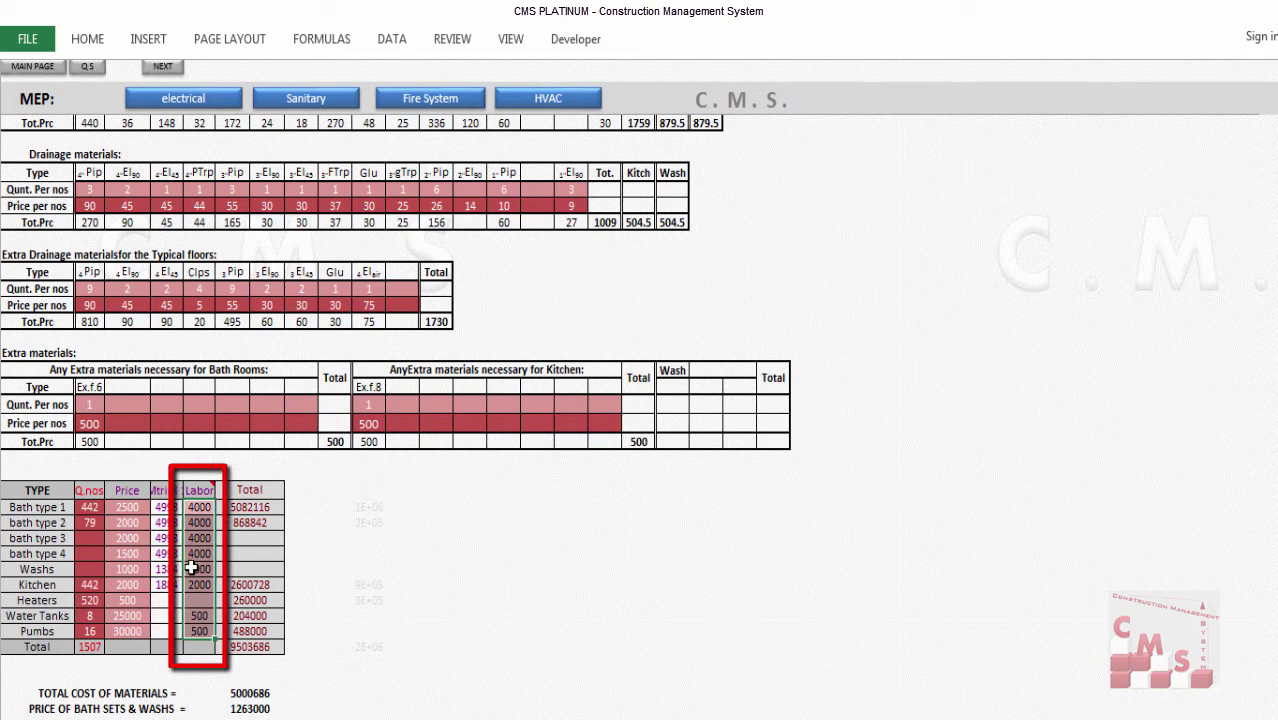
Examine the Total column of the sanitary table and the cost summary from Total Cost of Materials to Total Cost Sanitary Works.
scroll(206, 553, down, 1)
drag(262, 460, 257, 603)
scroll(256, 604, down, 1)
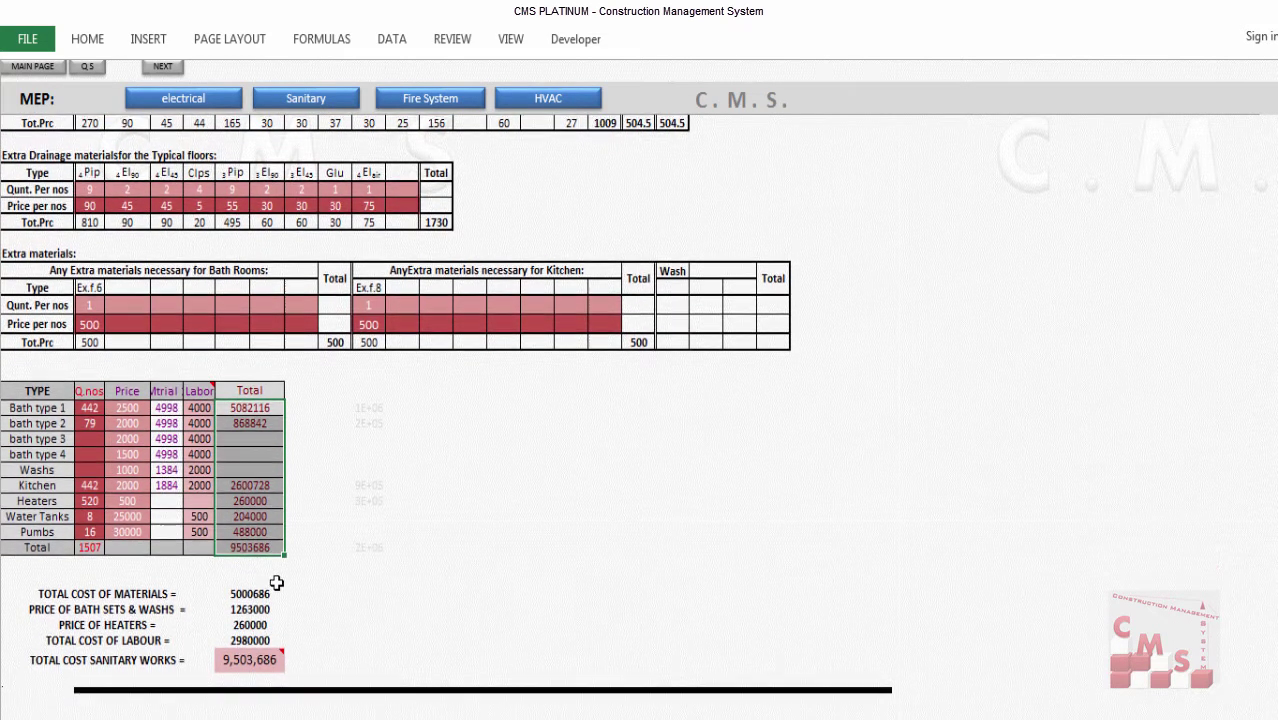
click(256, 593)
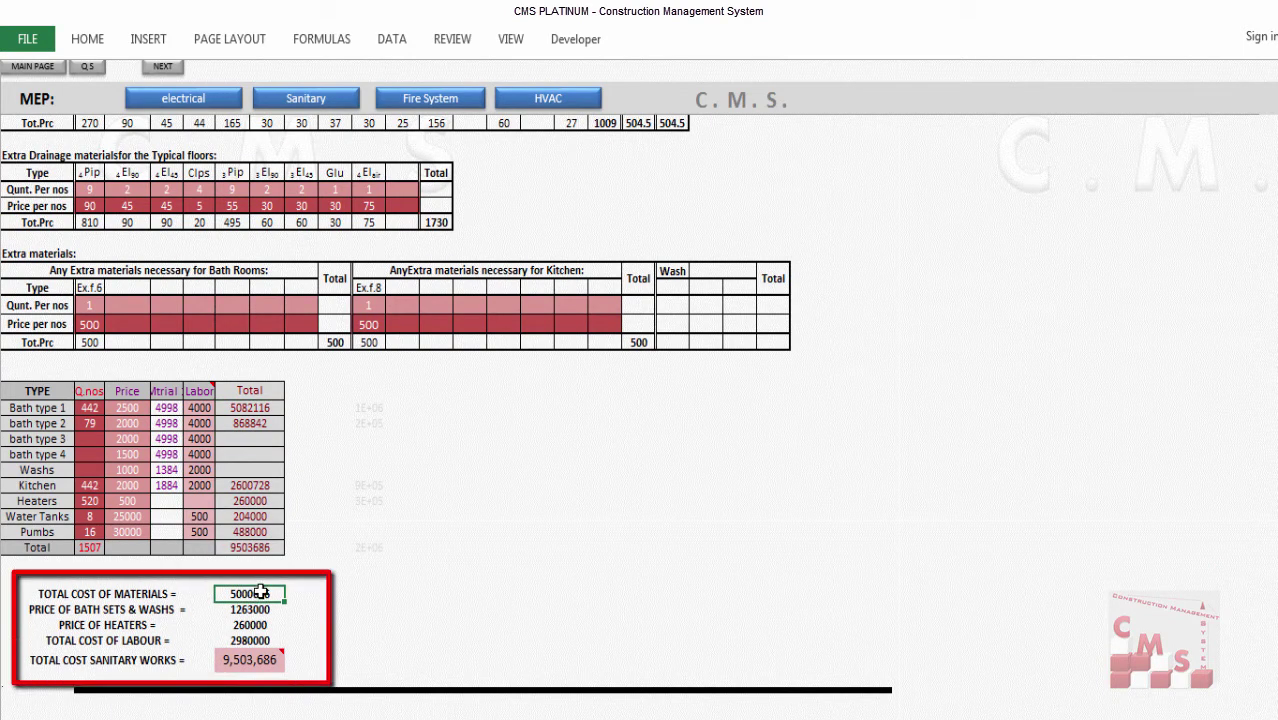
click(259, 609)
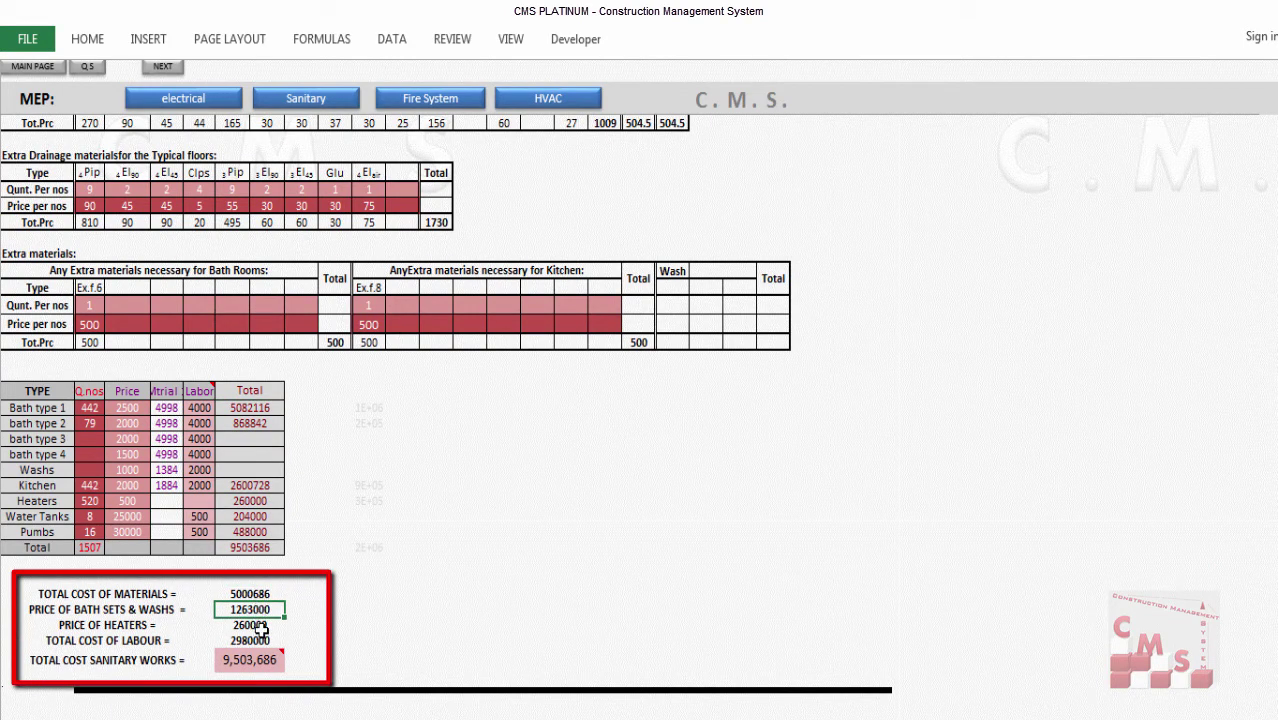
click(261, 628)
click(261, 641)
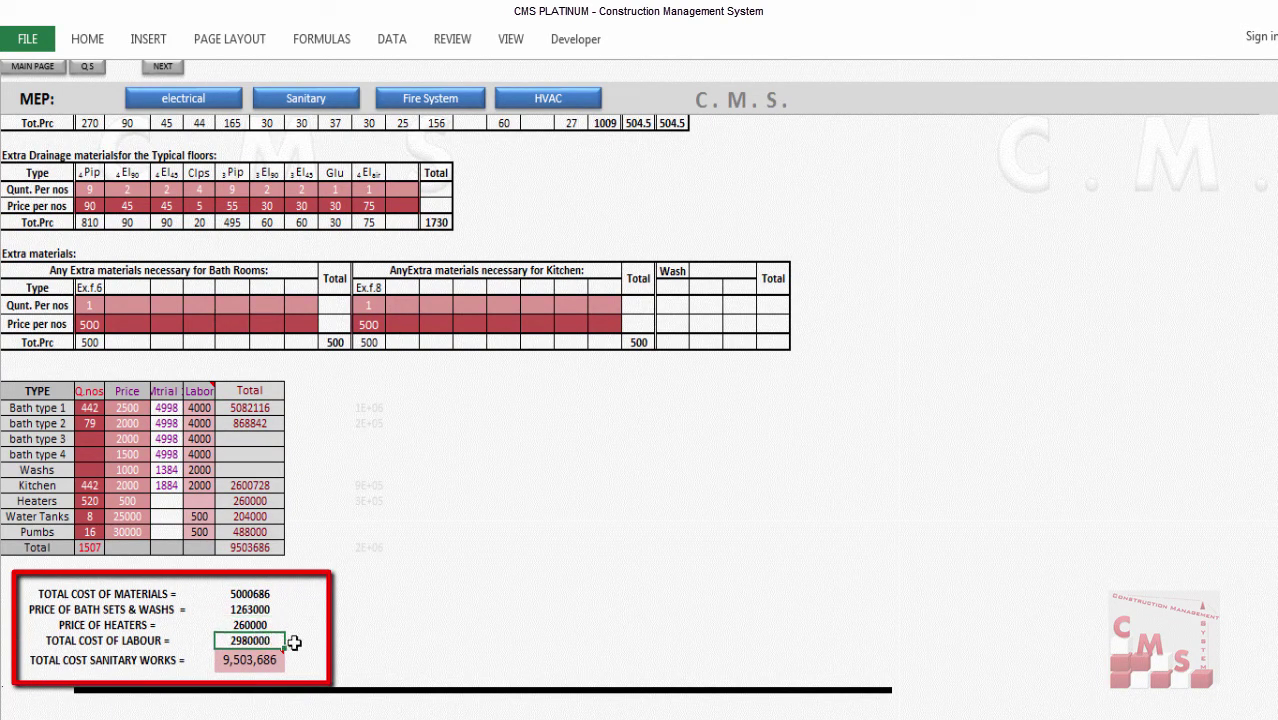
click(266, 661)
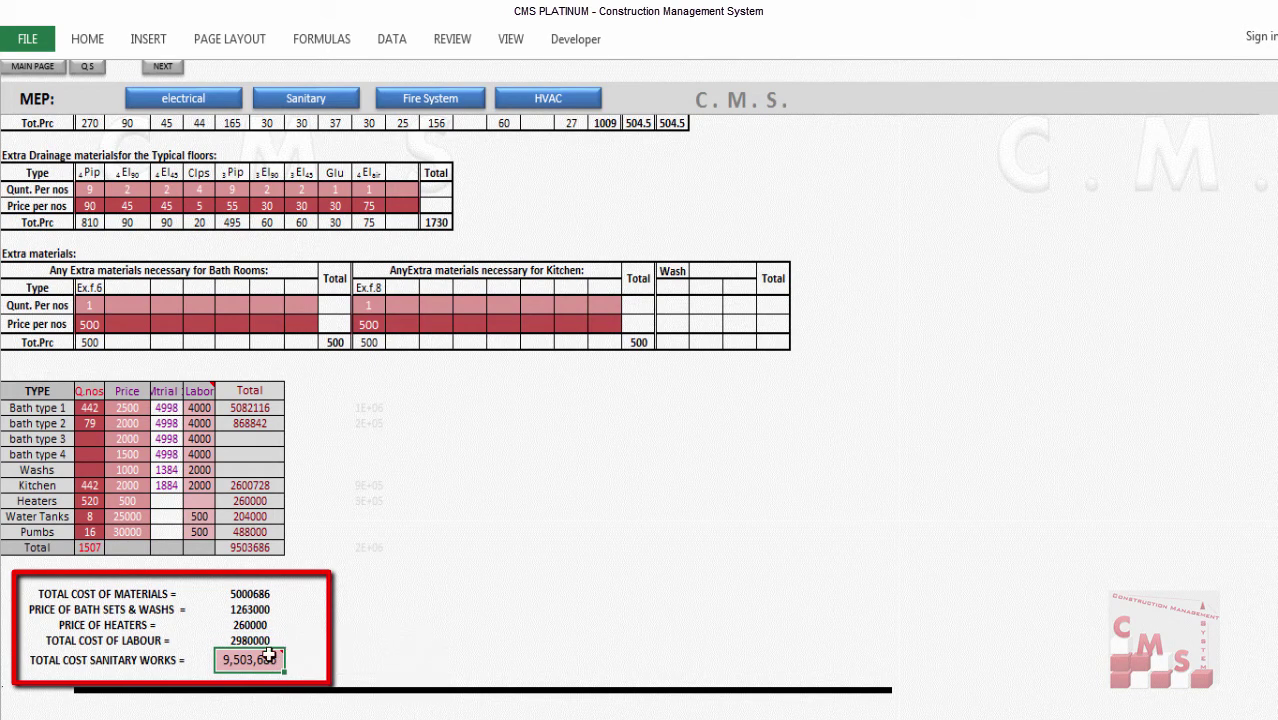
mouse_move(223, 651)
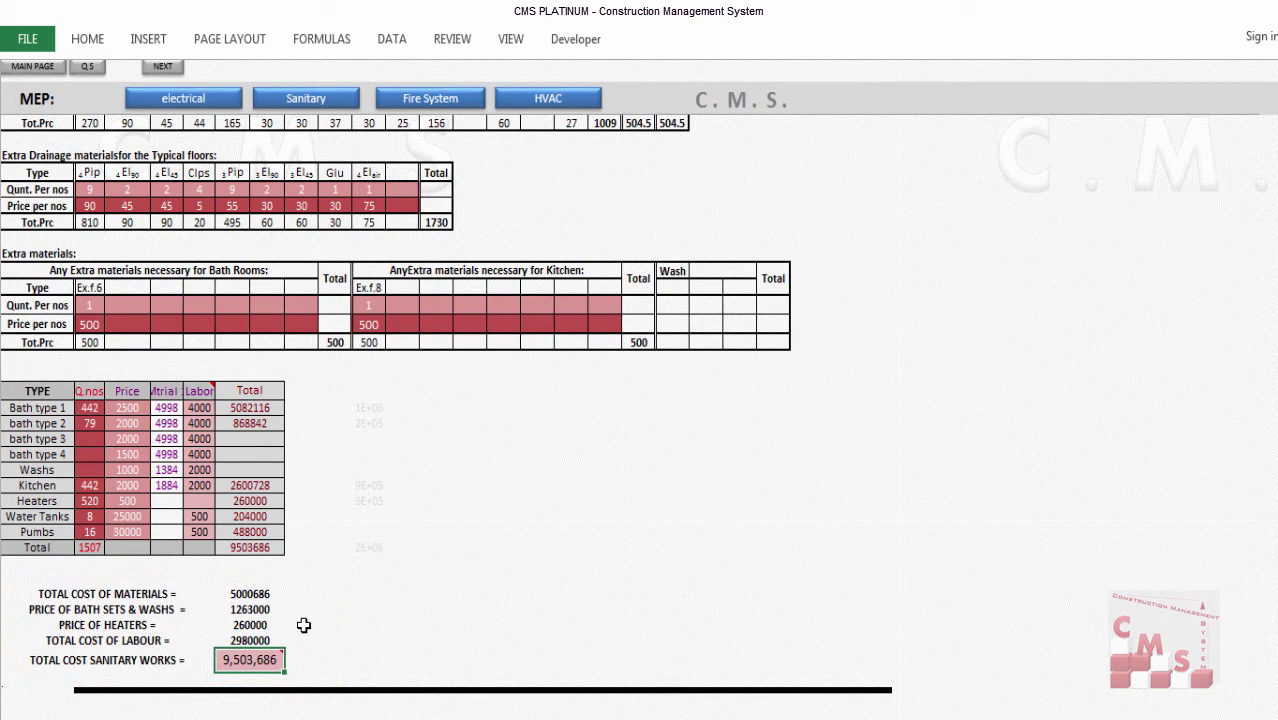
scroll(311, 582, up, 2)
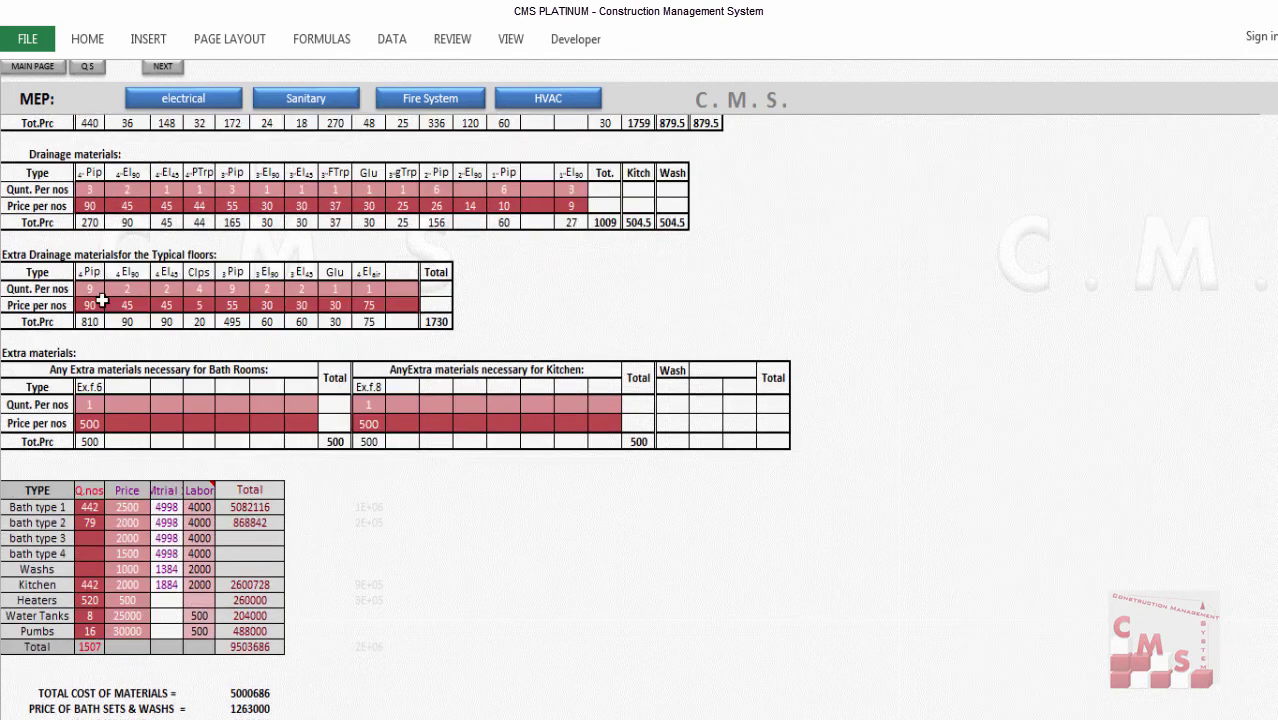
Review the Extra Drainage price row and the quantities column of the sanitary TYPE table.
drag(93, 304, 160, 305)
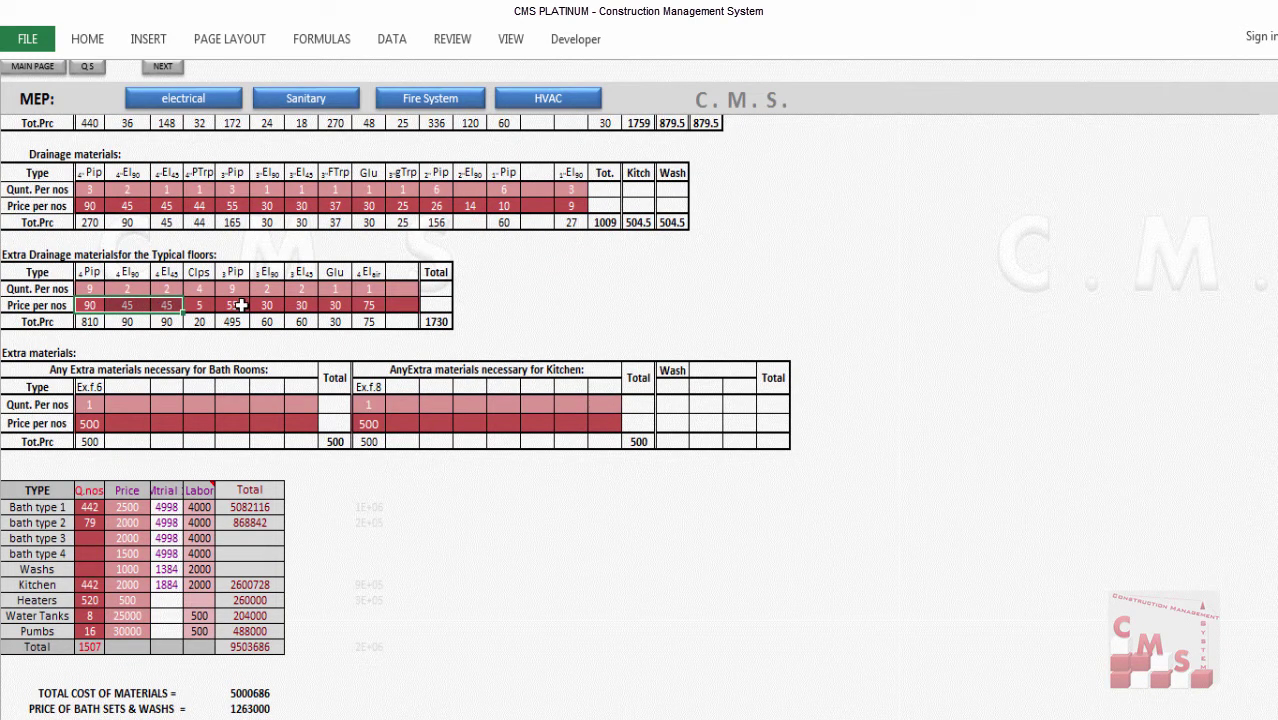
click(203, 304)
drag(89, 490, 93, 627)
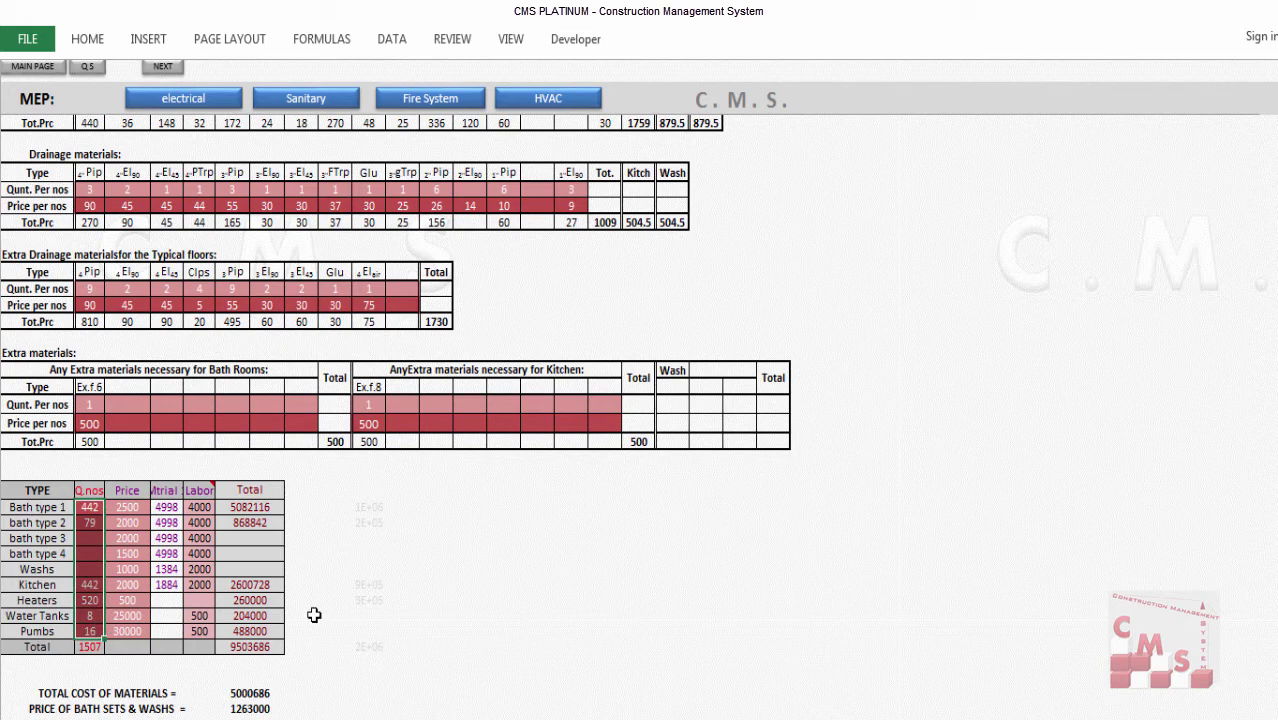
Examine the sanitary cost summary from Total Cost of Materials and select the Total Cost Sanitary Works cell.
scroll(354, 594, down, 2)
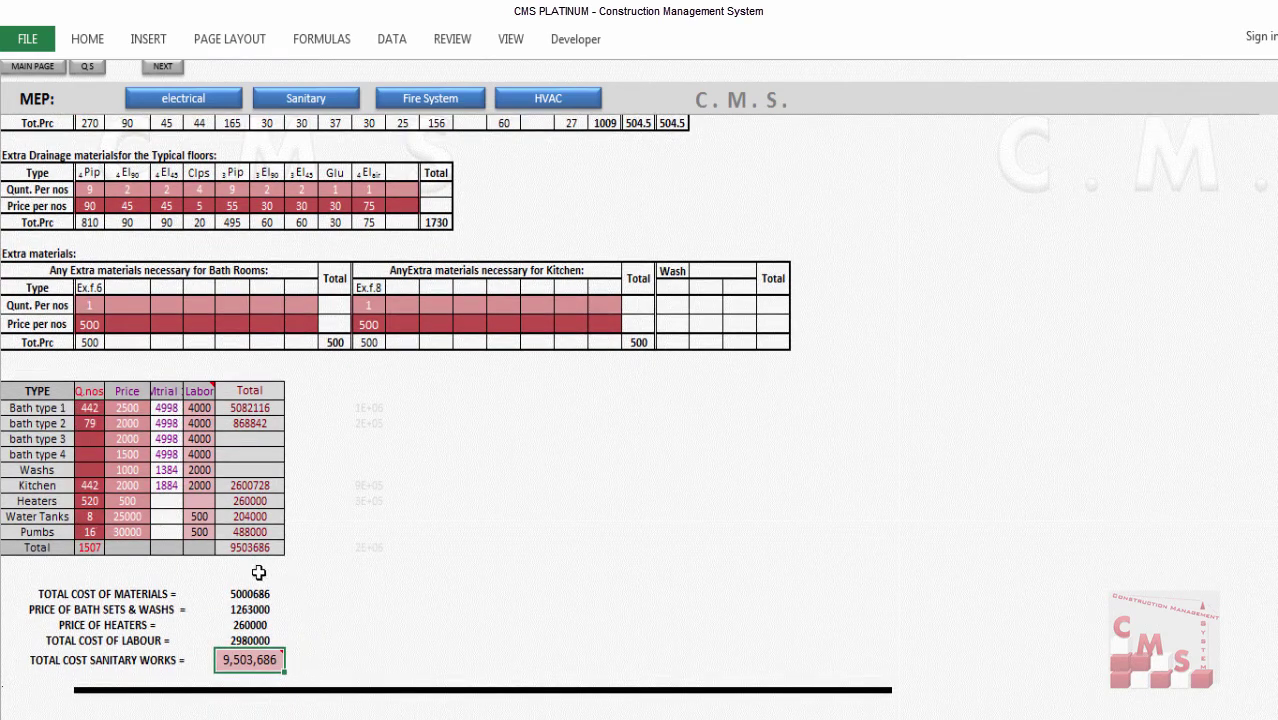
drag(300, 578, 296, 703)
drag(250, 594, 260, 660)
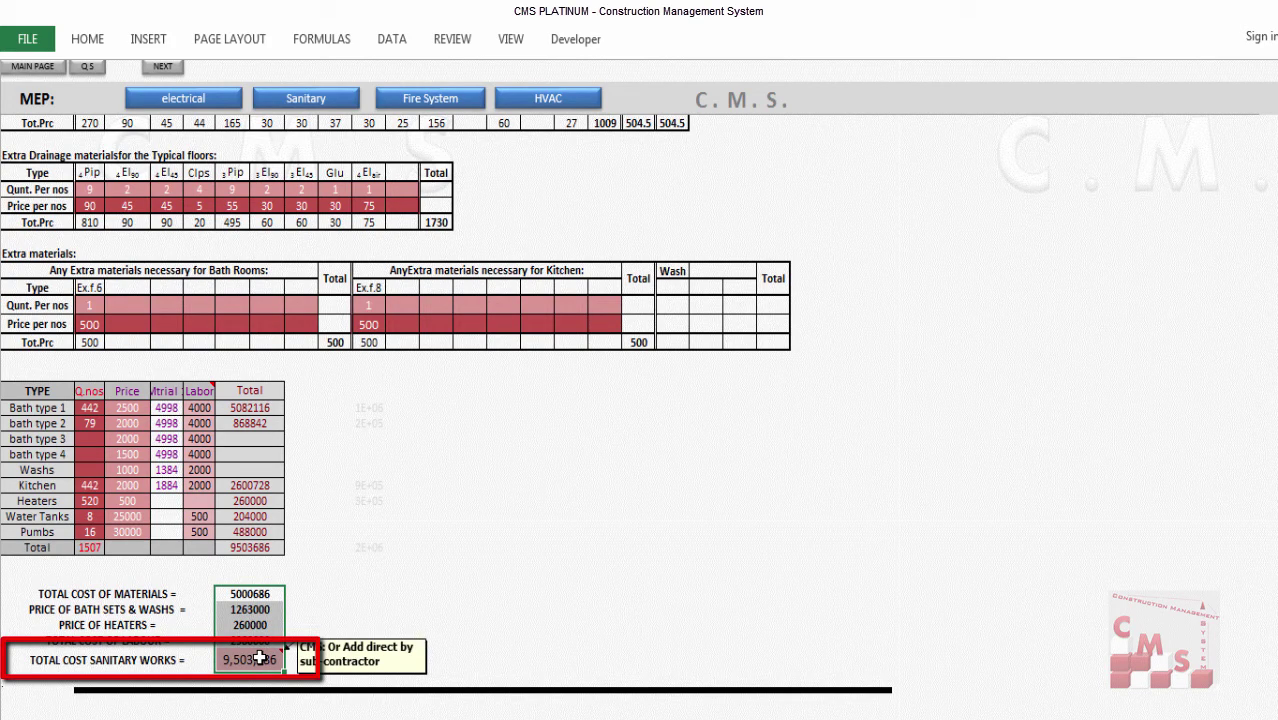
click(260, 658)
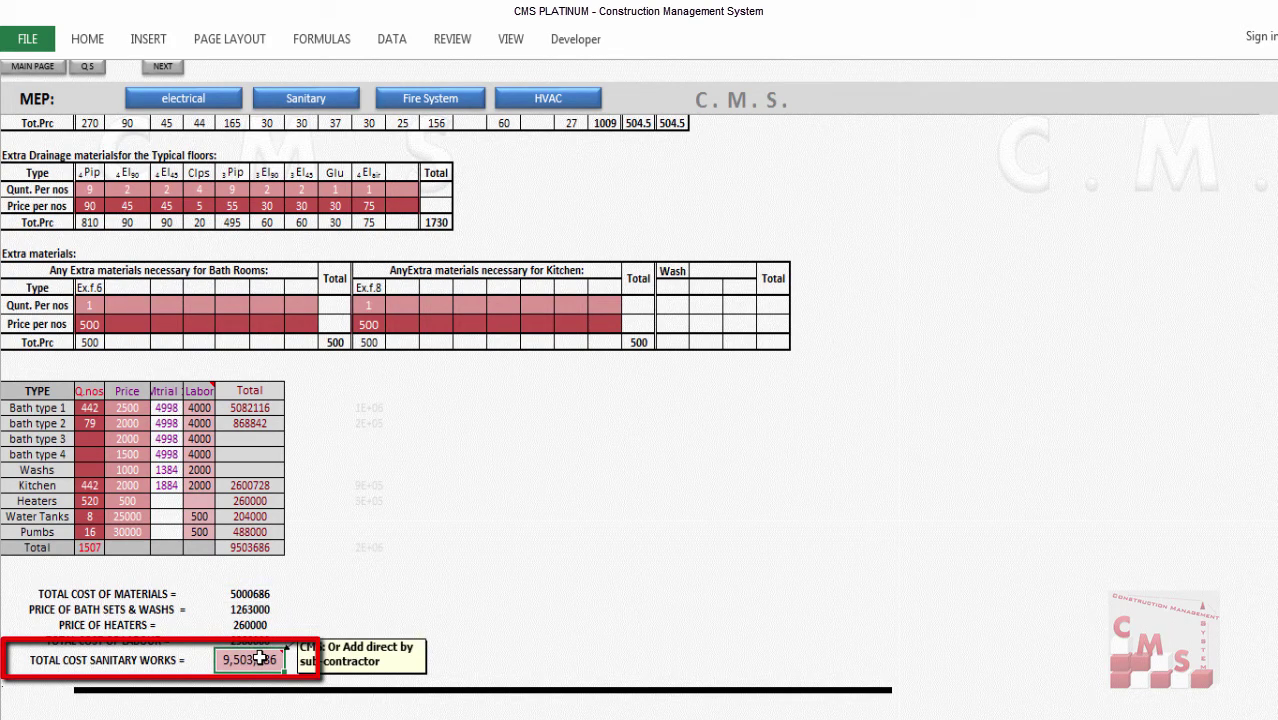
Review the item descriptions, quantities and prices in the Fire System Works table.
scroll(436, 534, down, 10)
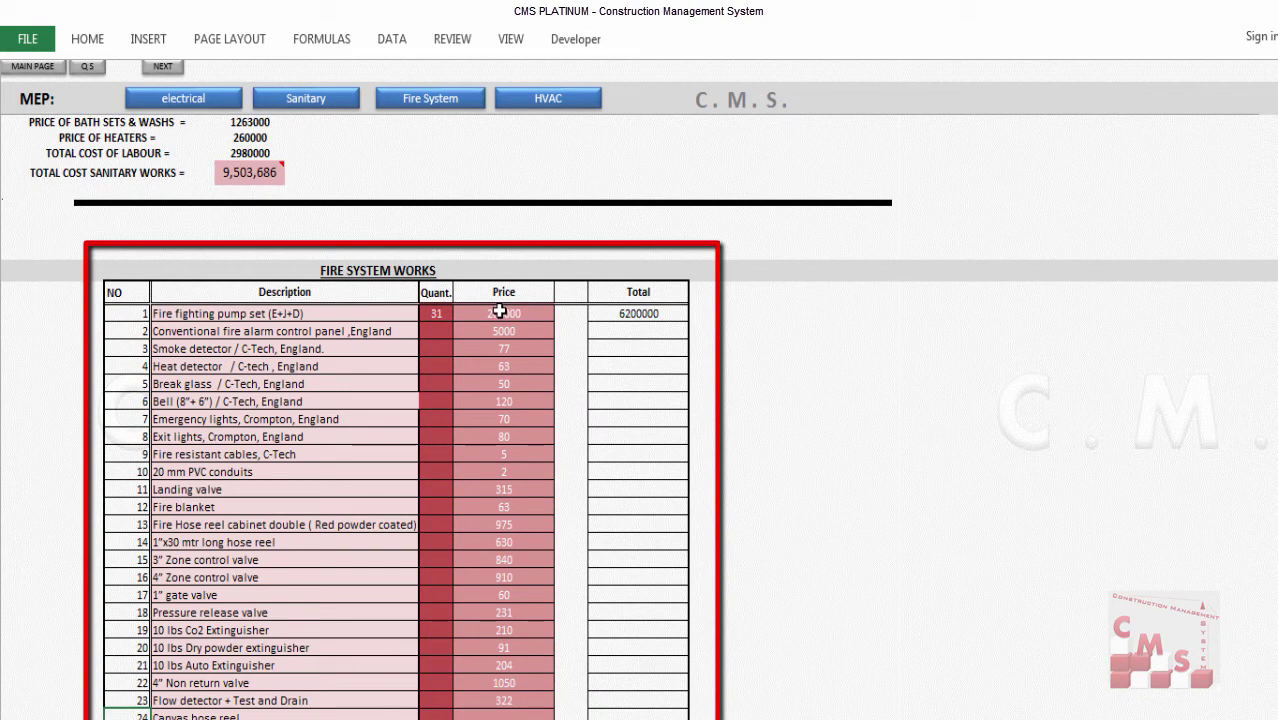
scroll(502, 305, down, 2)
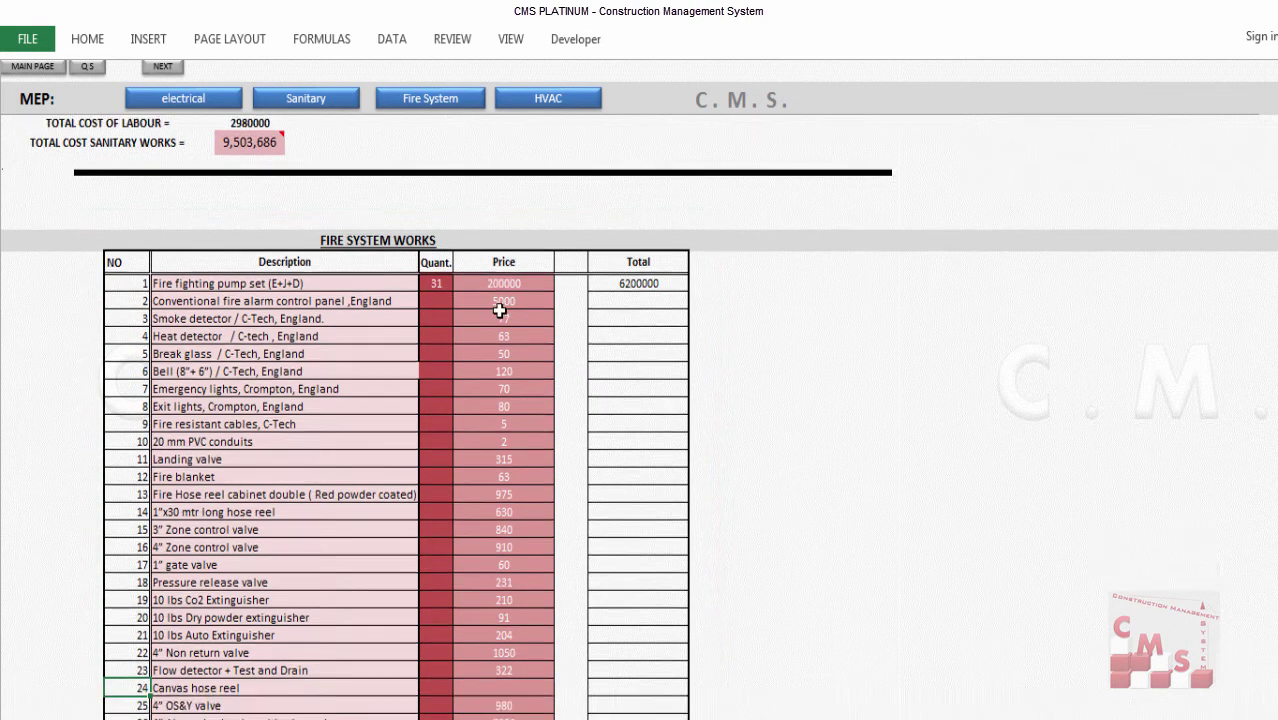
drag(171, 221, 183, 668)
scroll(190, 620, up, 10)
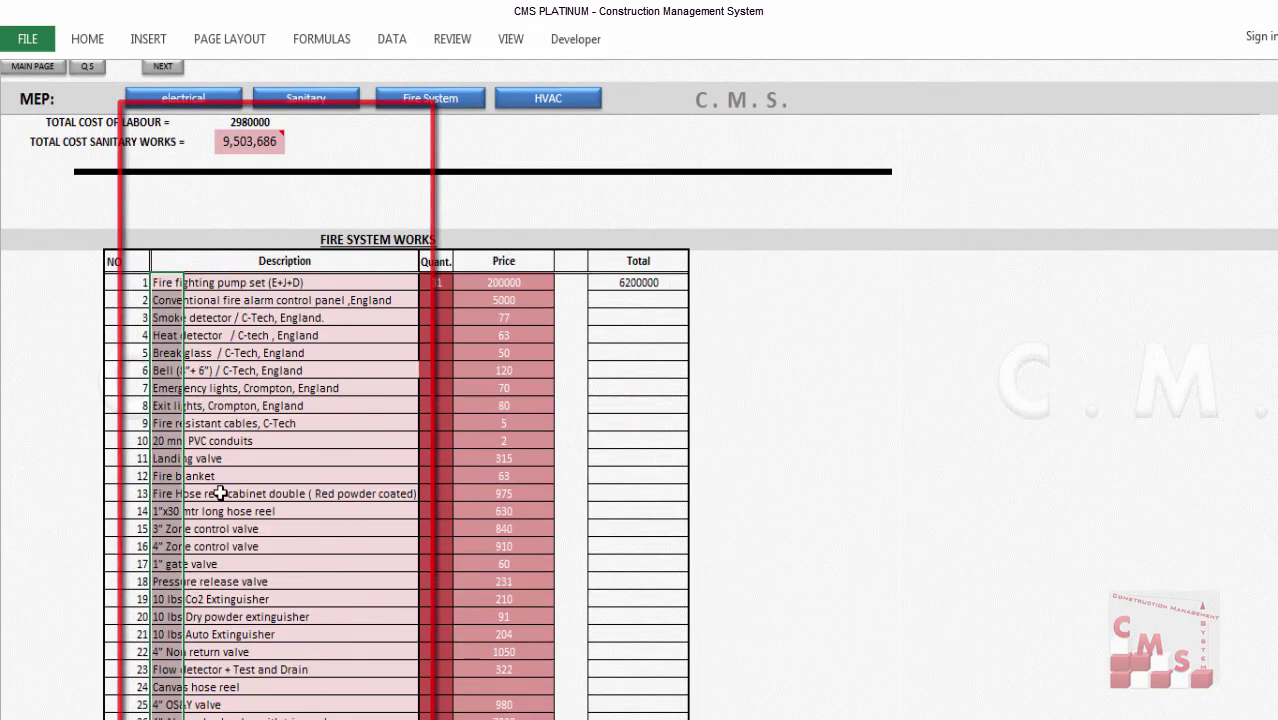
drag(436, 282, 433, 590)
drag(518, 281, 508, 669)
Check the Installation & Commissioning percentage and the note on the fire system's Total Cost cell.
scroll(510, 560, down, 12)
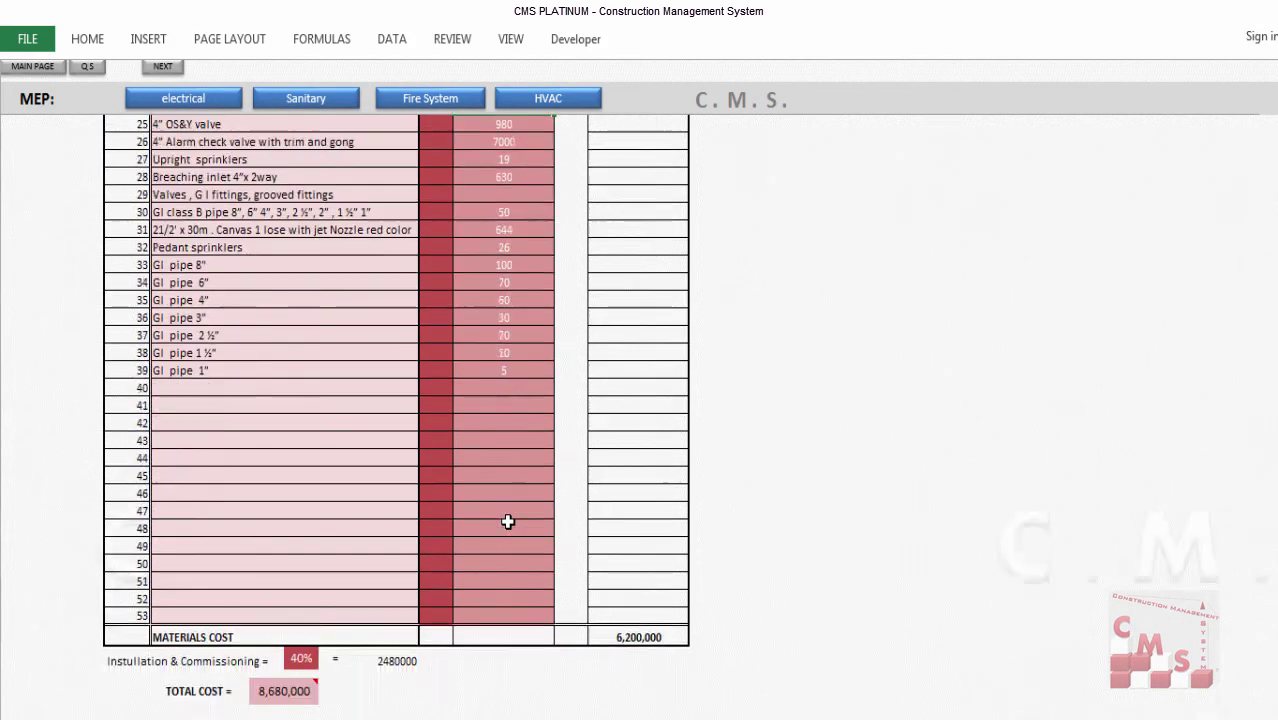
click(302, 607)
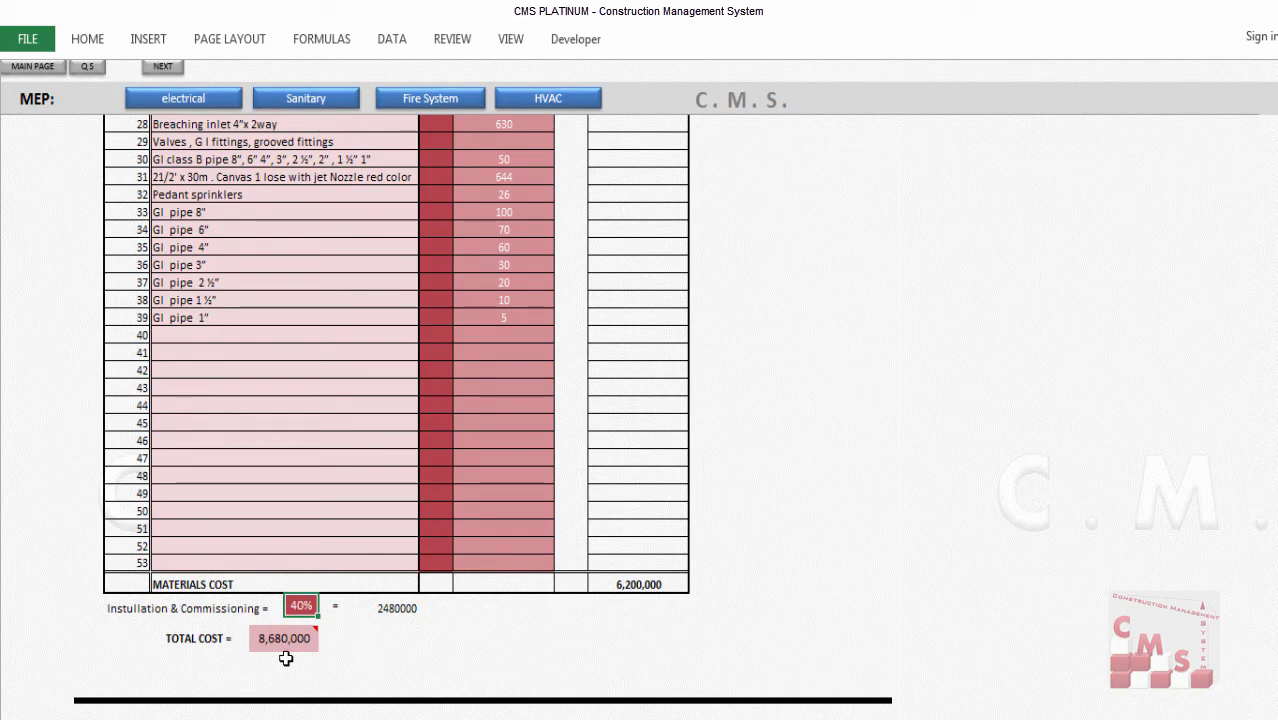
mouse_move(283, 638)
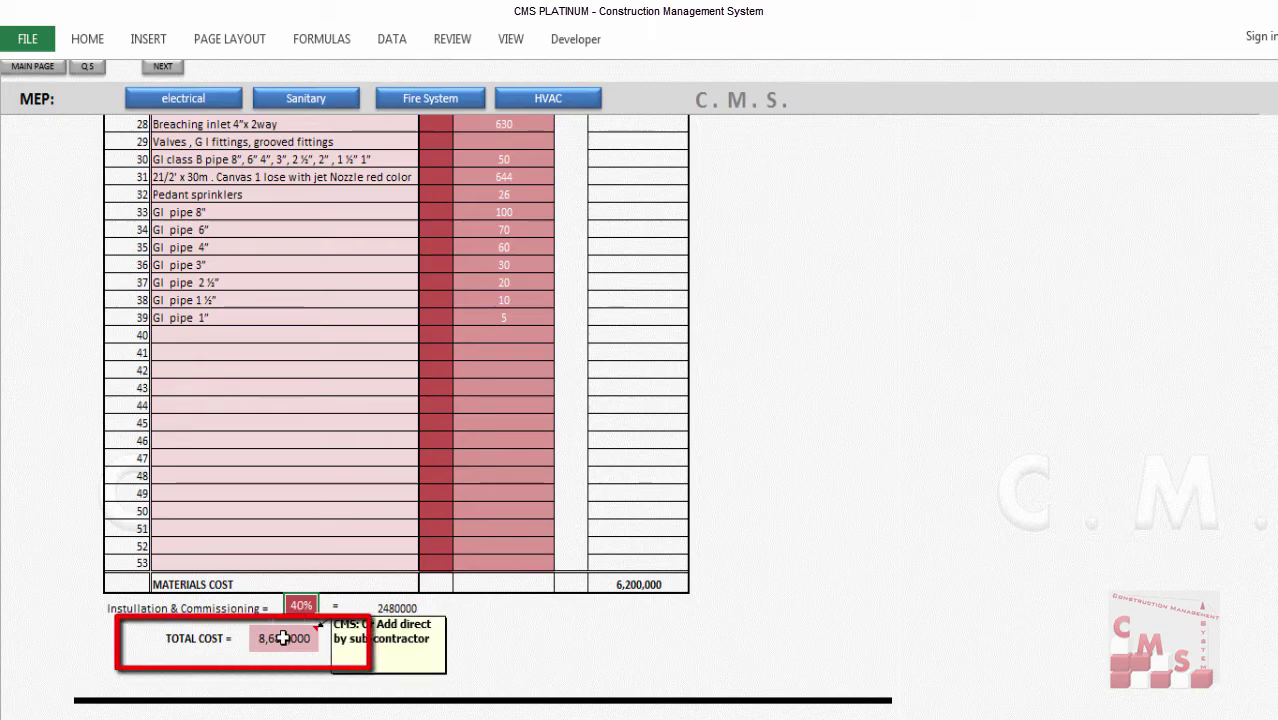
Examine the unit types listed in the Air Conditions table, from window units to the chilled water system.
scroll(686, 637, down, 8)
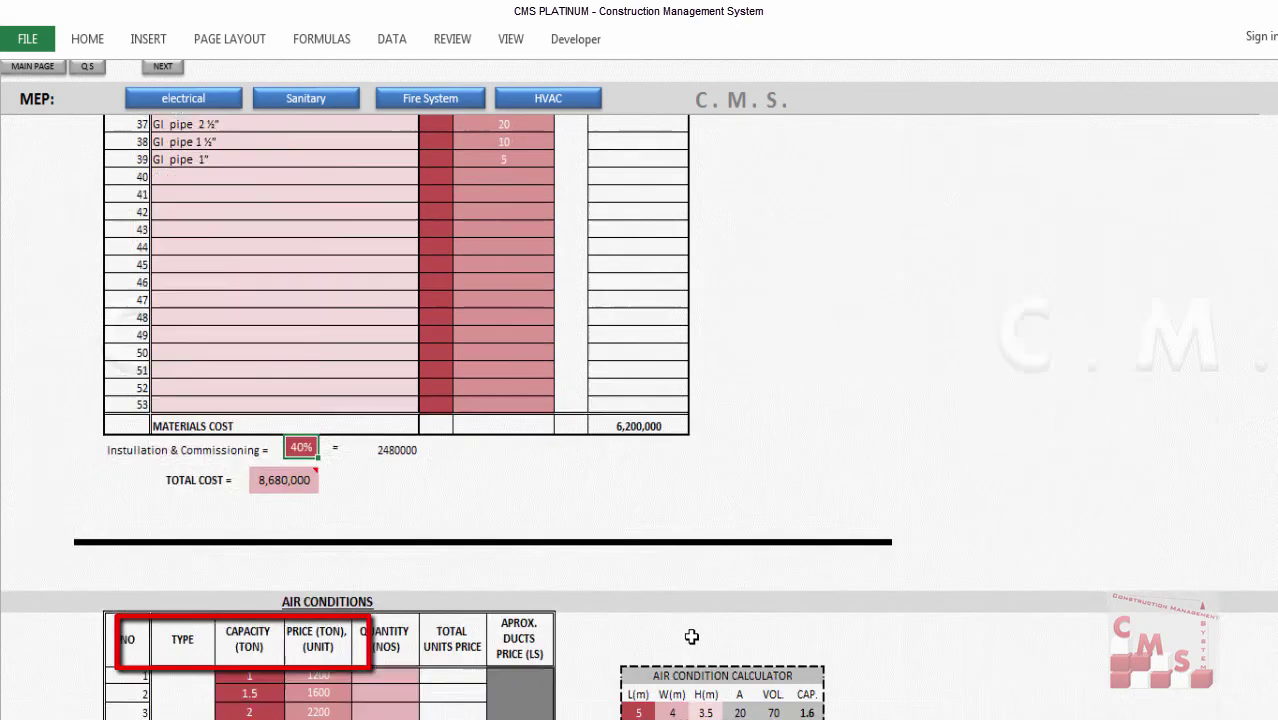
scroll(691, 637, down, 3)
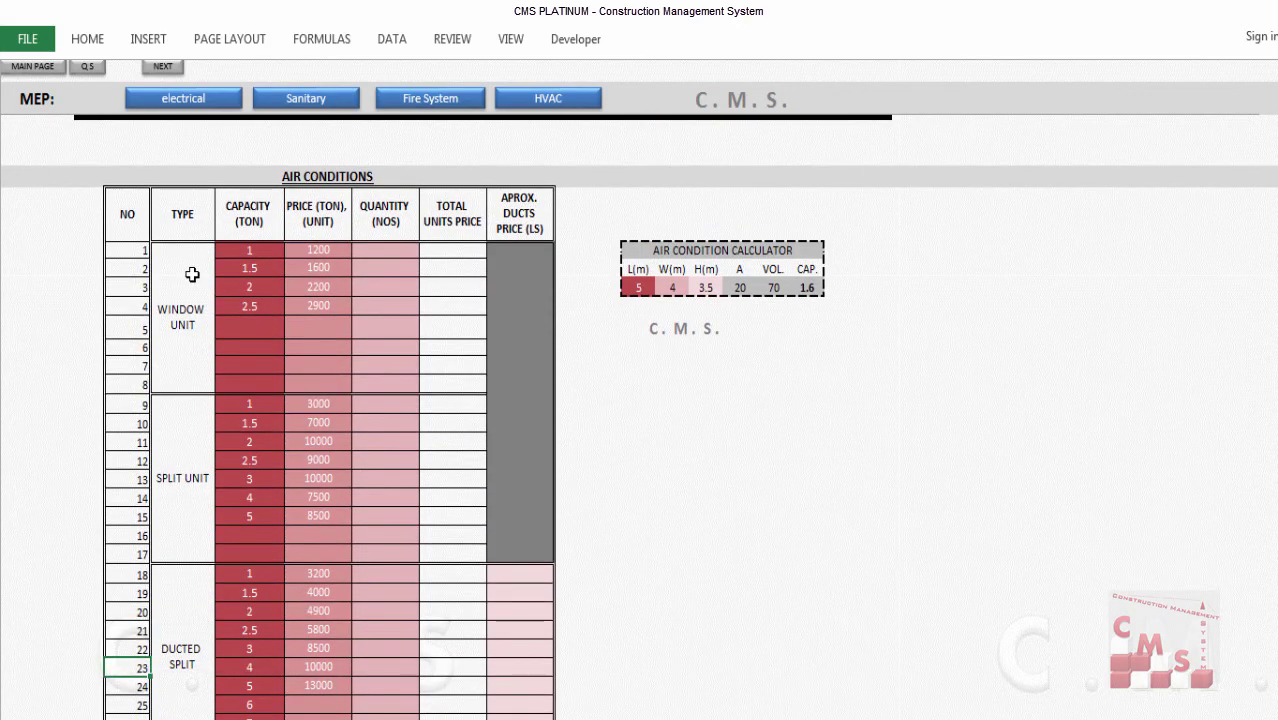
scroll(191, 274, down, 1)
scroll(191, 272, down, 6)
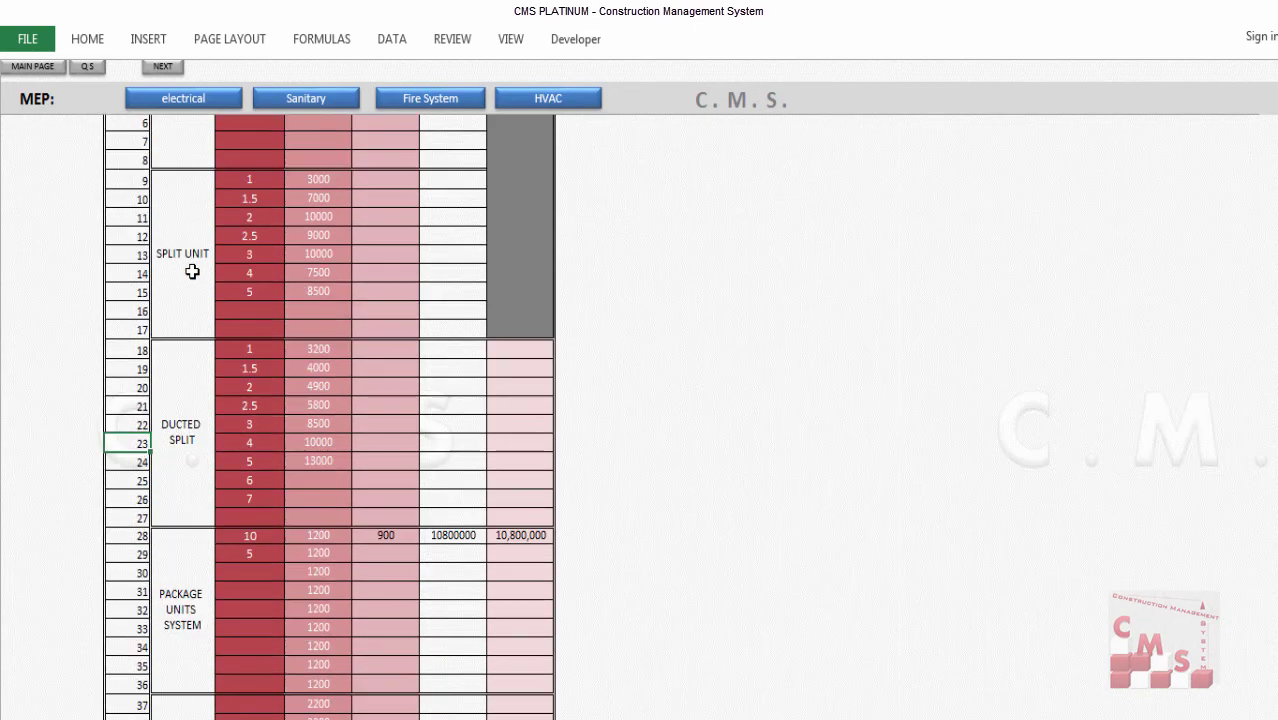
scroll(172, 585, up, 6)
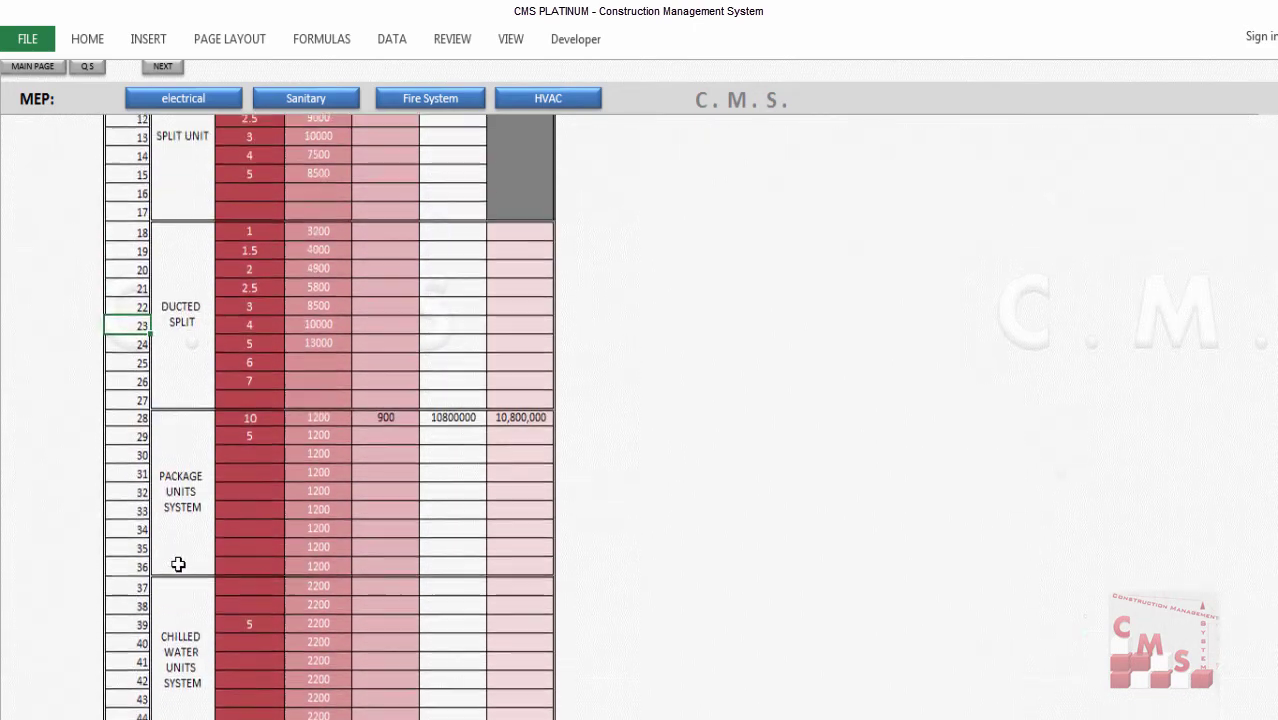
Review the Capacity (Ton) and Price columns of the Air Conditions table across the unit types.
drag(267, 197, 235, 585)
scroll(254, 496, down, 2)
scroll(240, 583, down, 3)
drag(248, 439, 248, 582)
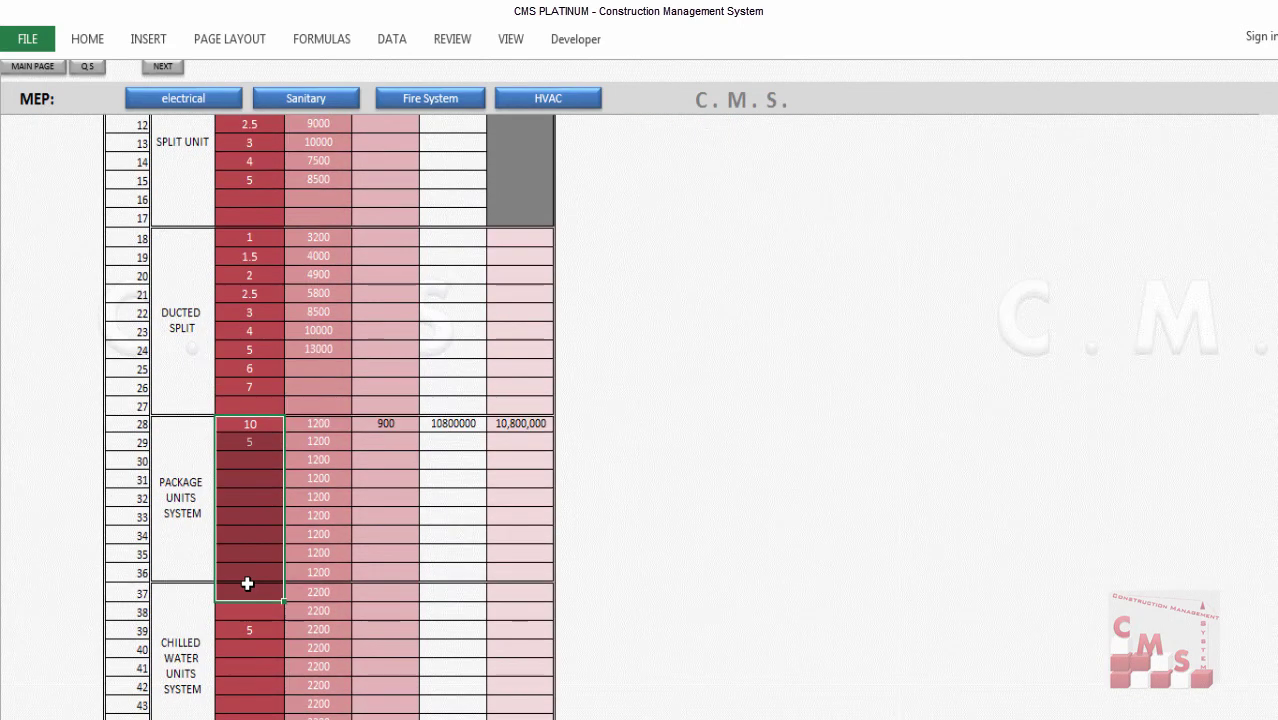
scroll(248, 582, down, 2)
scroll(248, 582, up, 8)
mouse_move(312, 281)
mouse_down()
mouse_move(300, 699)
mouse_move(304, 665)
mouse_up()
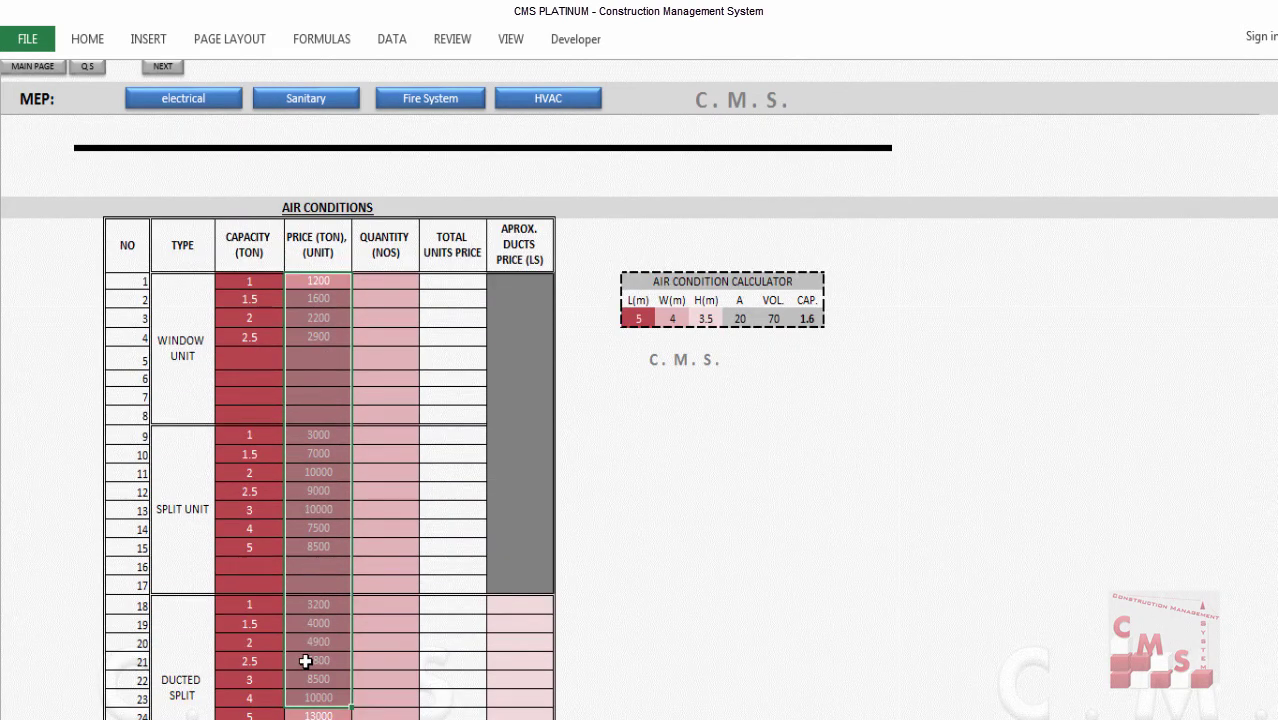
Mark the air conditioning quantity cells, switch to the M.E.P.2 drawing in AutoCAD and examine the tonnage labels in each room.
drag(400, 296, 400, 337)
key(alt+Tab)
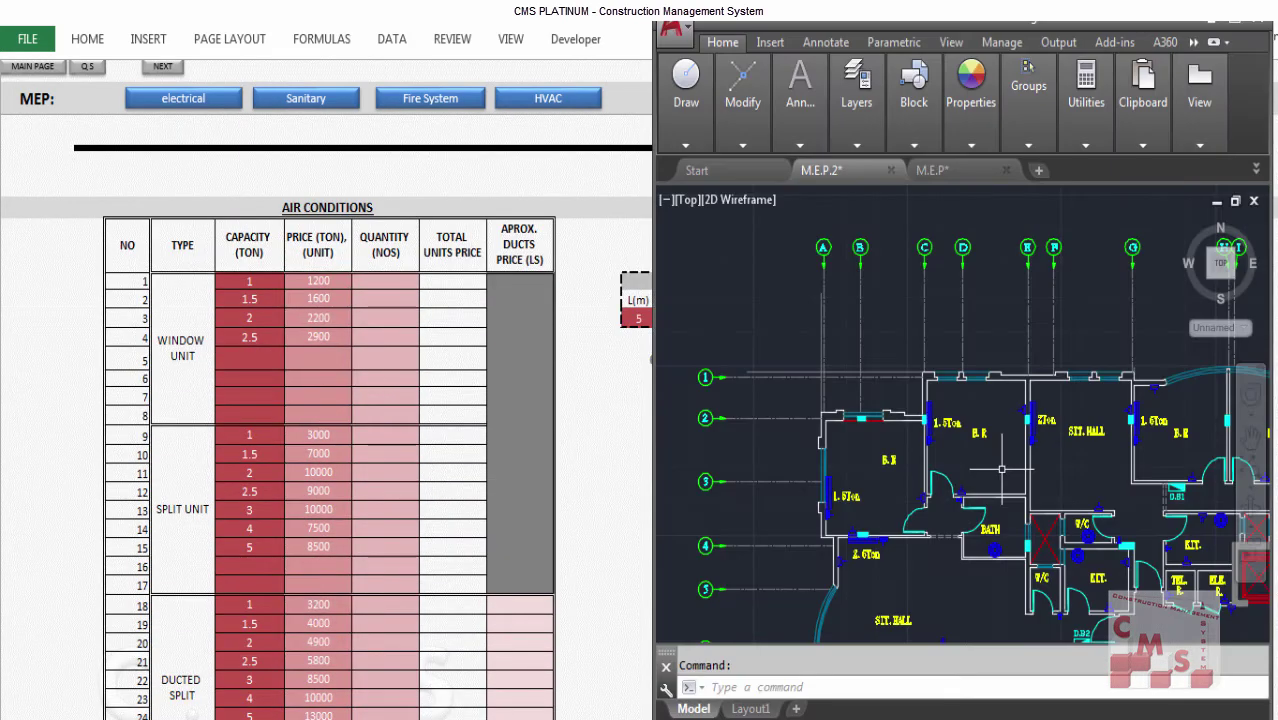
scroll(965, 400, down, 3)
scroll(1010, 446, up, 3)
scroll(960, 380, down, 3)
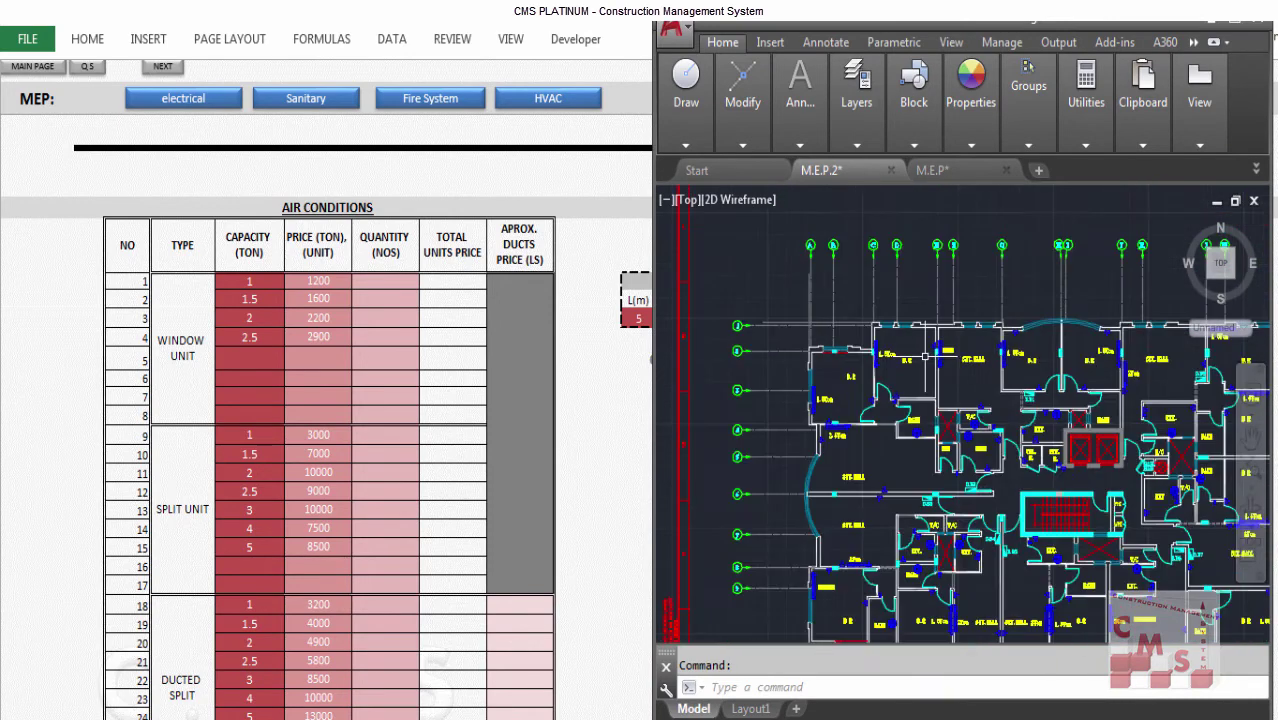
scroll(950, 357, up, 3)
scroll(926, 300, down, 3)
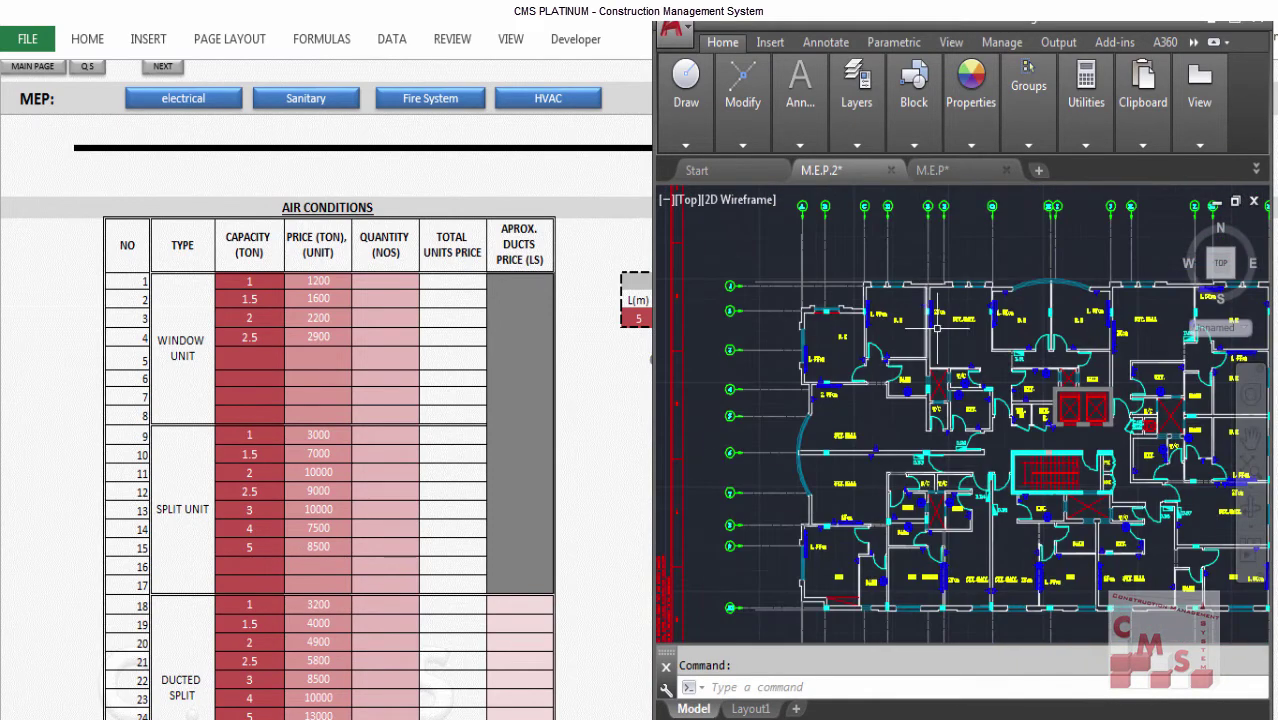
scroll(870, 332, up, 3)
scroll(855, 327, up, 3)
scroll(852, 329, down, 3)
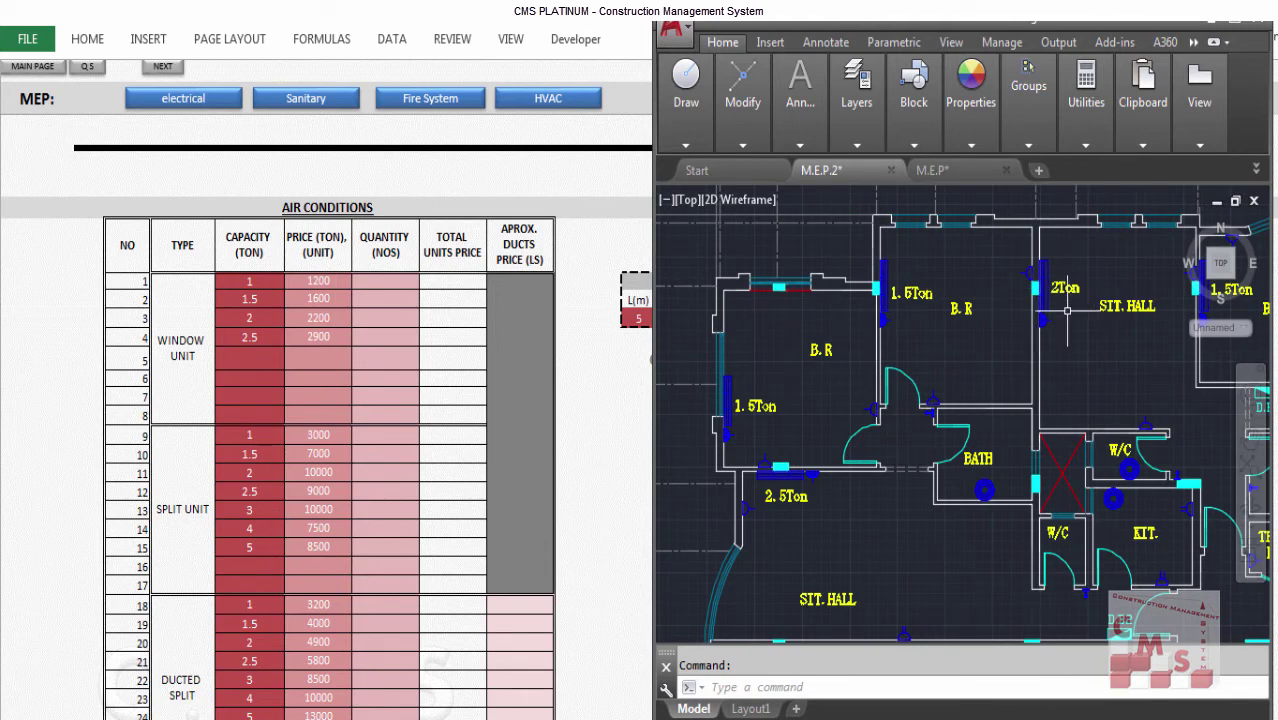
scroll(893, 316, down, 3)
scroll(822, 409, up, 3)
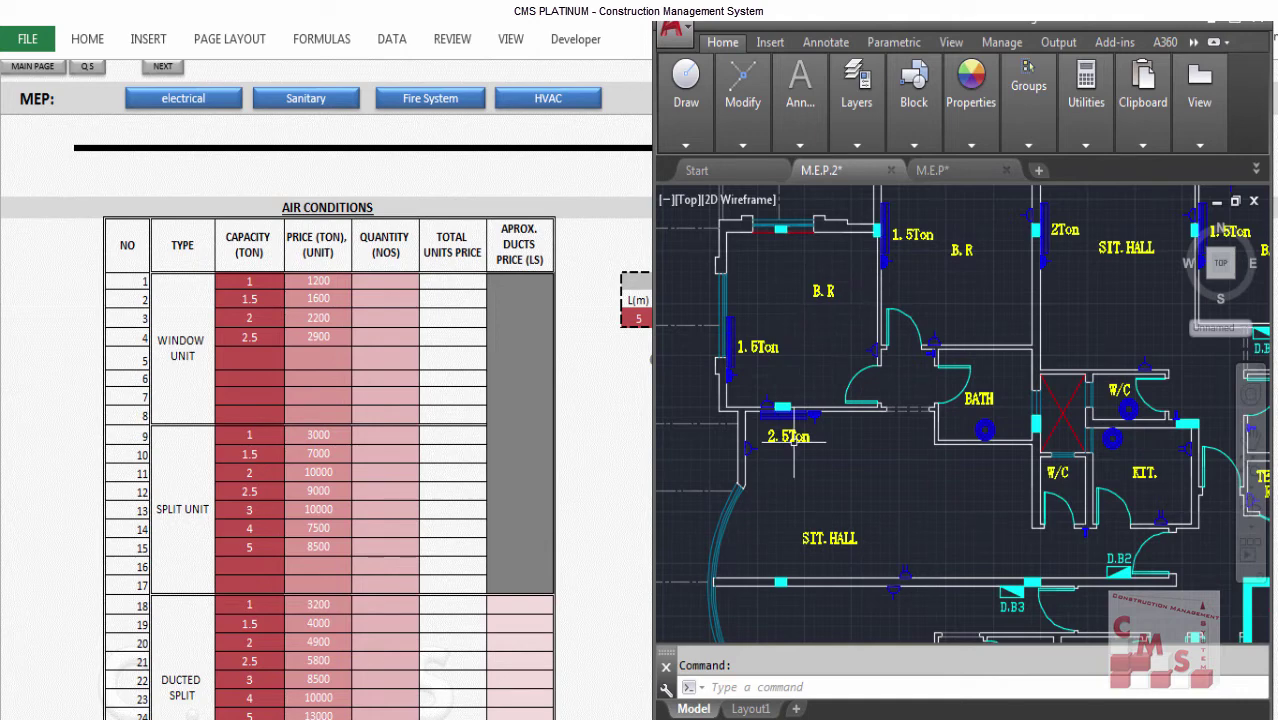
scroll(803, 437, down, 2)
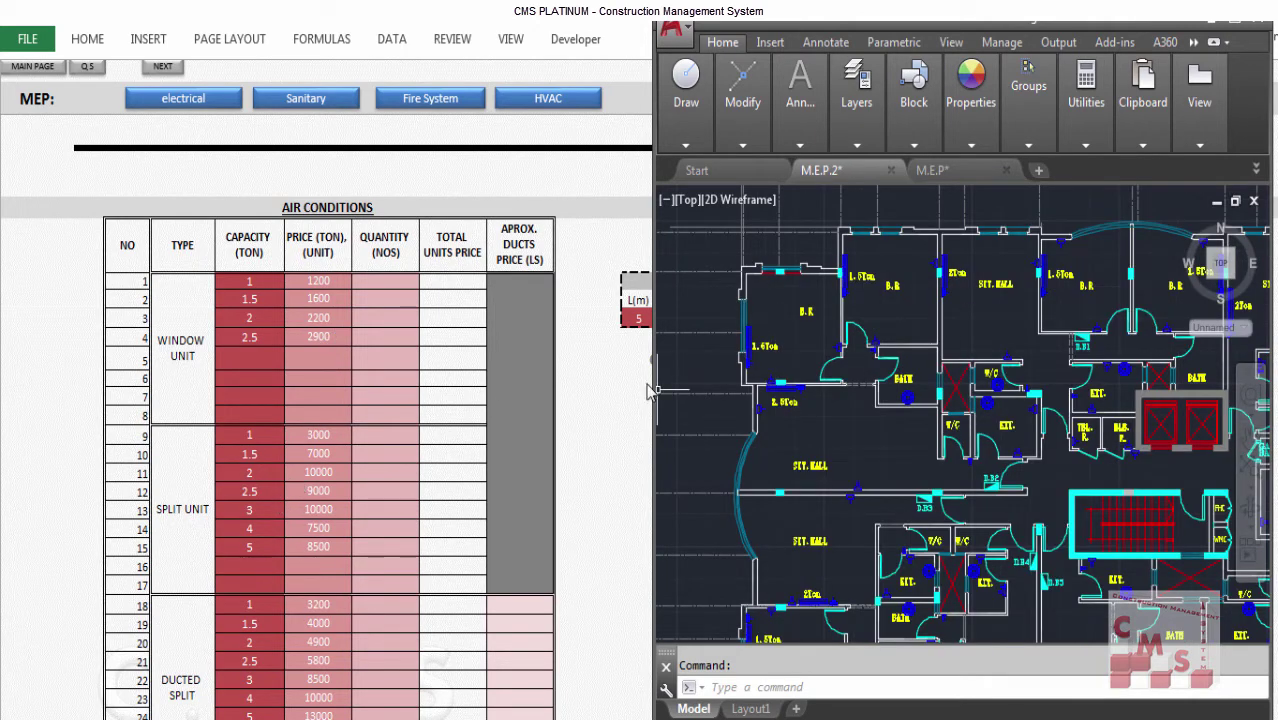
Switch back to the CMS Platinum sheet and examine the Air Condition Calculator and the Air Conditions table totals.
click(256, 432)
click(256, 432)
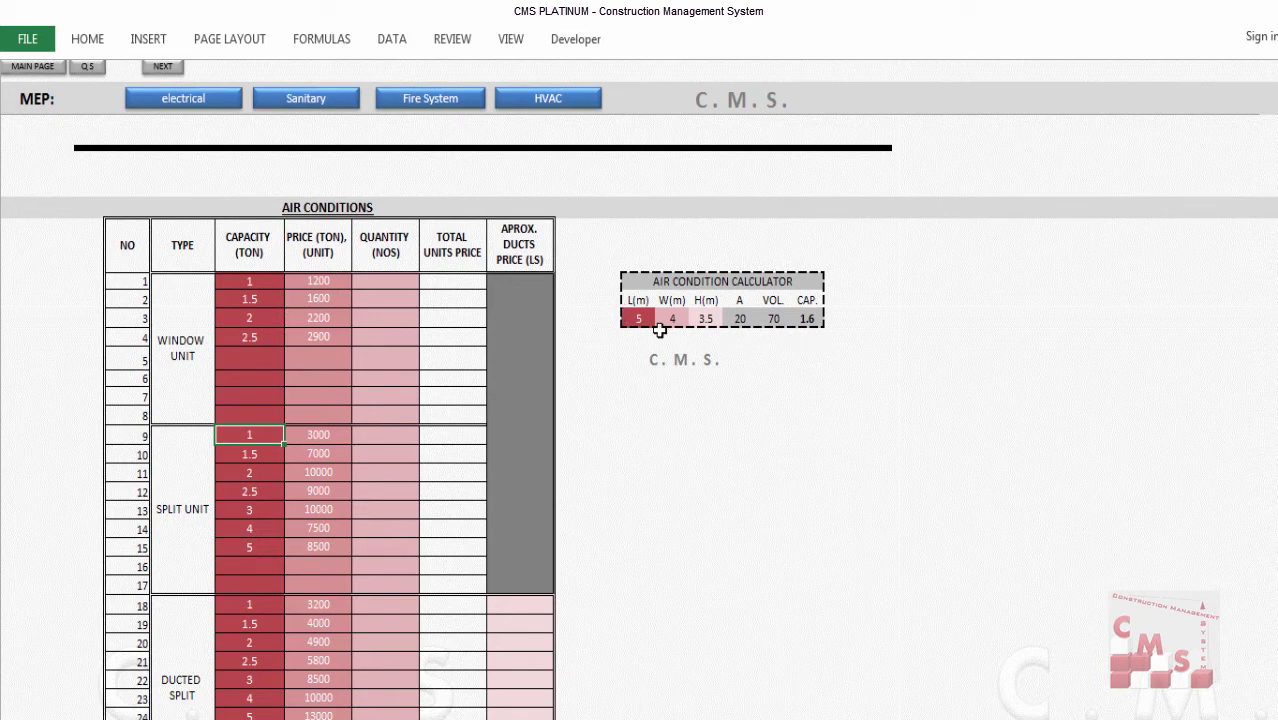
scroll(673, 414, down, 7)
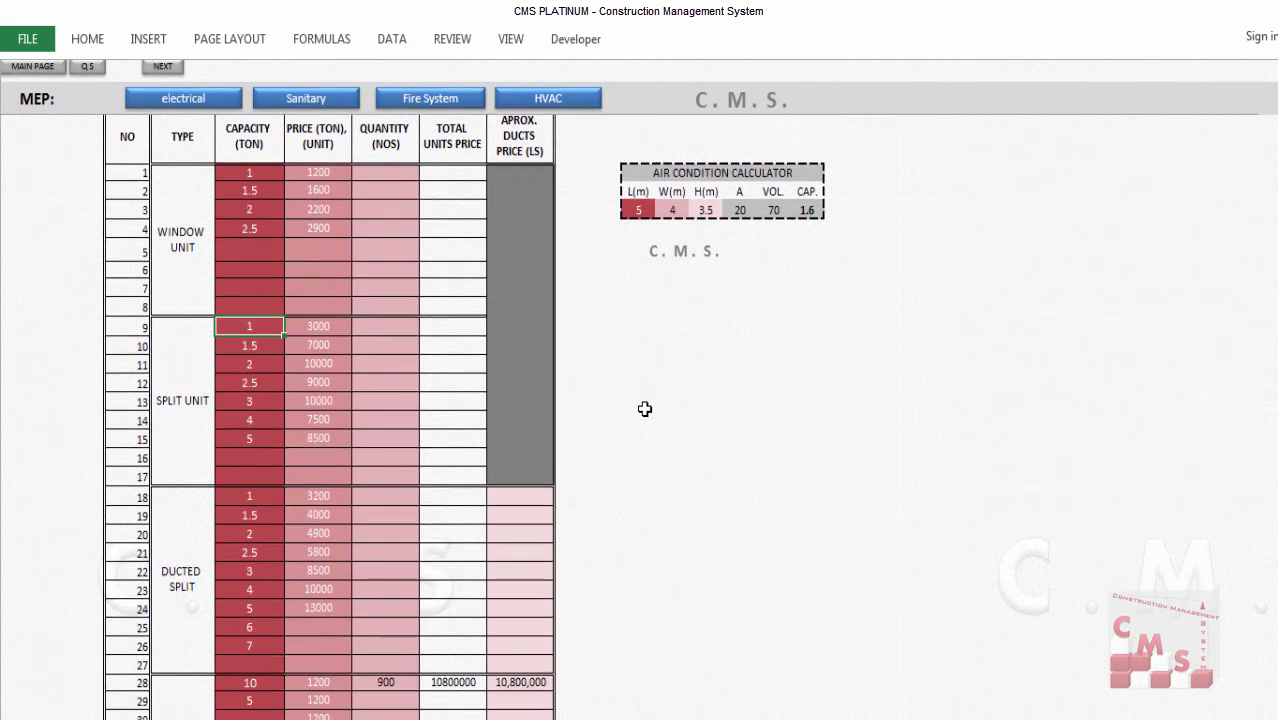
mouse_move(499, 613)
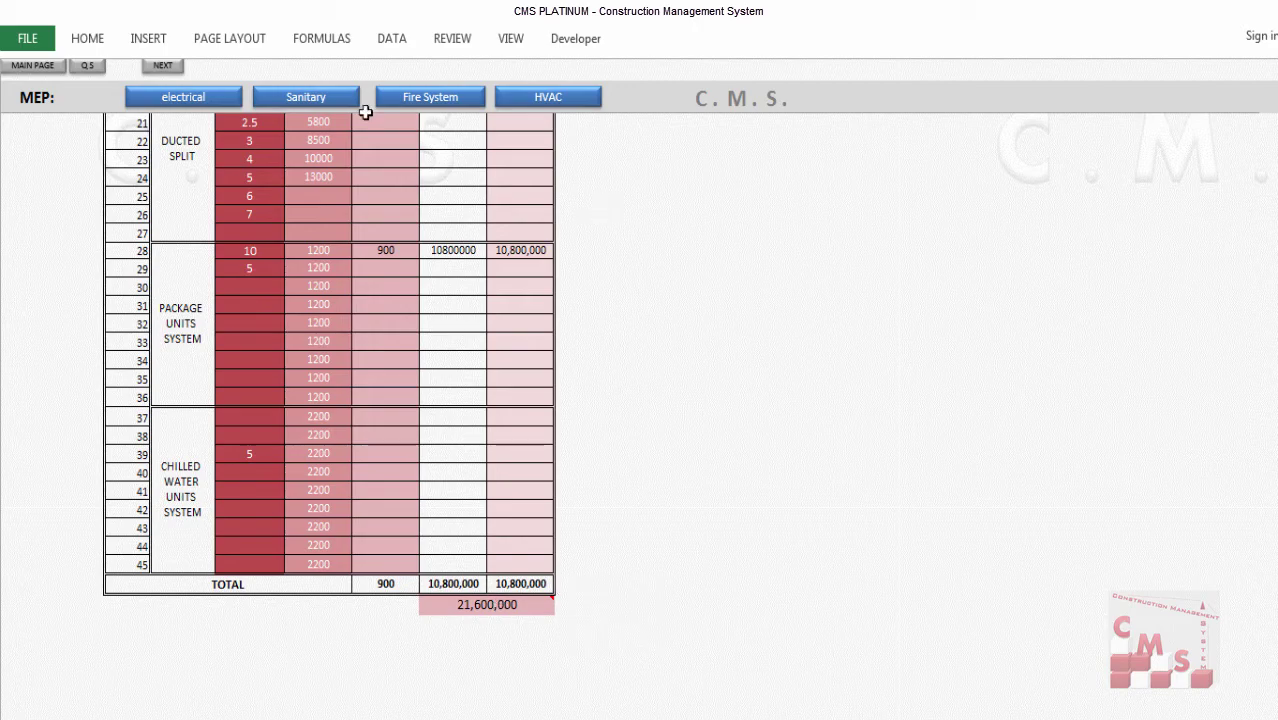
Return to the Quantities Surveying page for MEP works and open the Infra Structure bill of quantities.
click(88, 66)
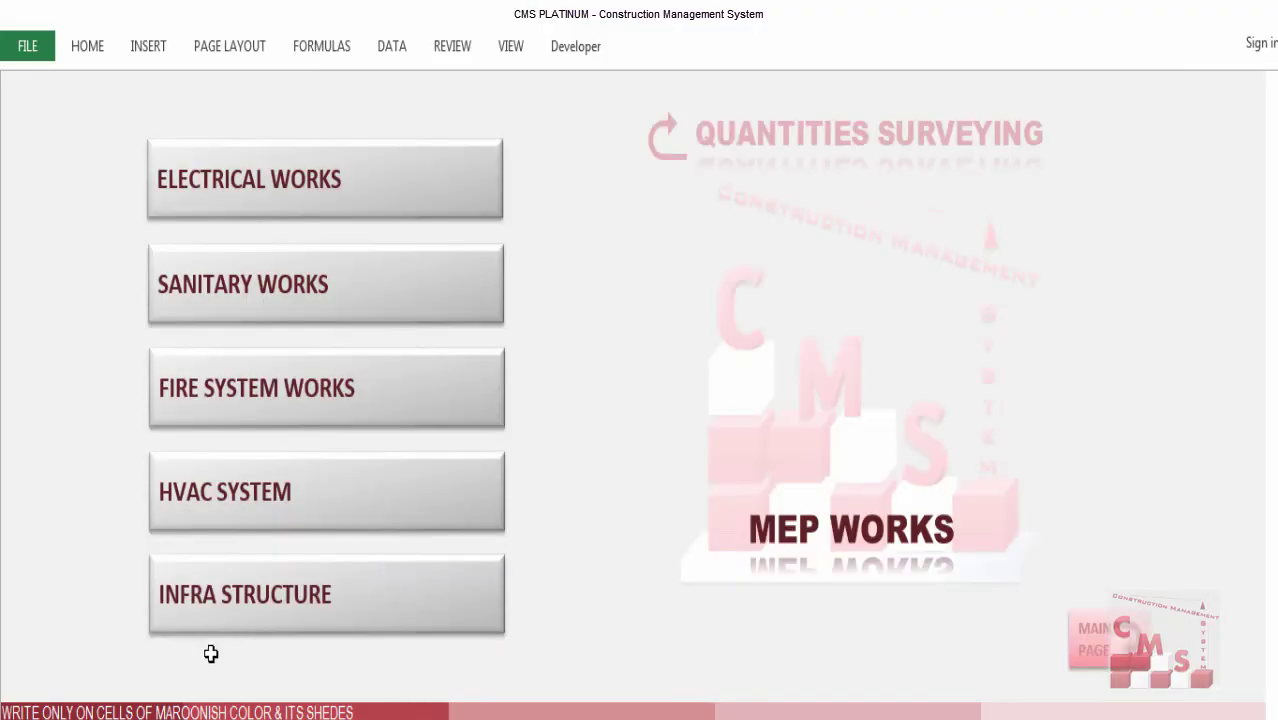
click(357, 614)
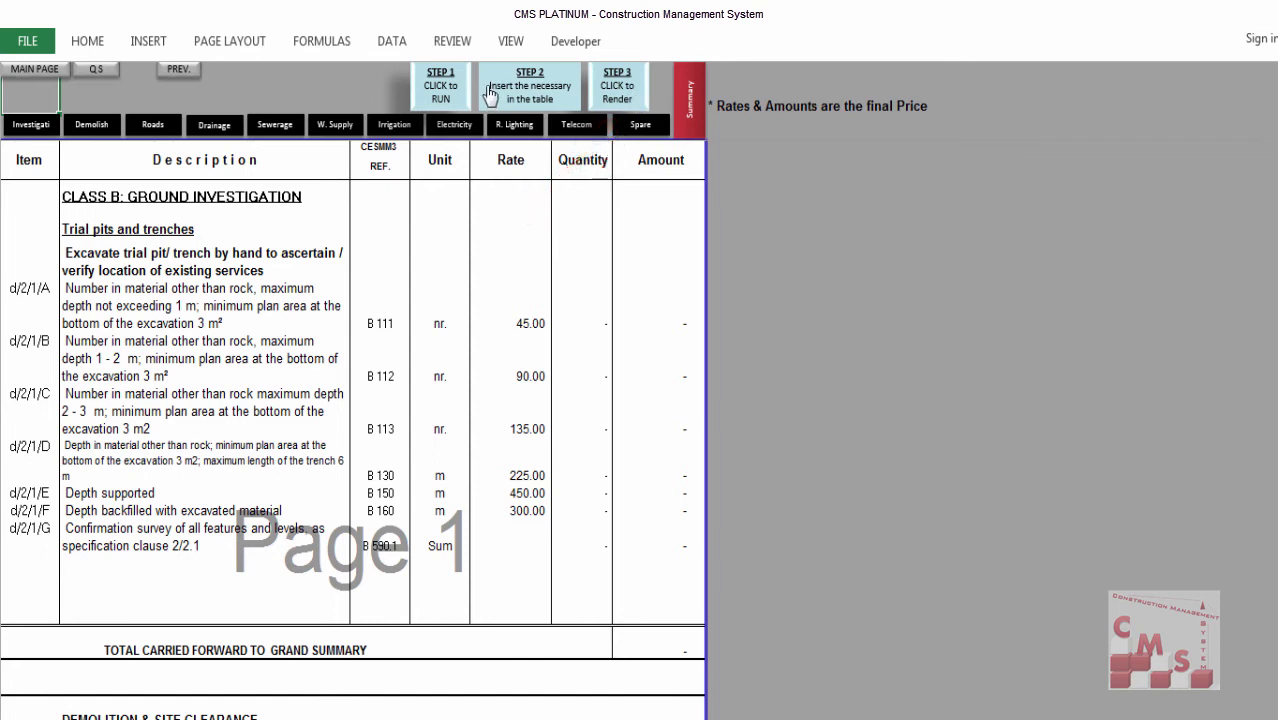
Run Step 1 of the infrastructure BOQ, acknowledge its completion and proceed to Step 2.
click(455, 88)
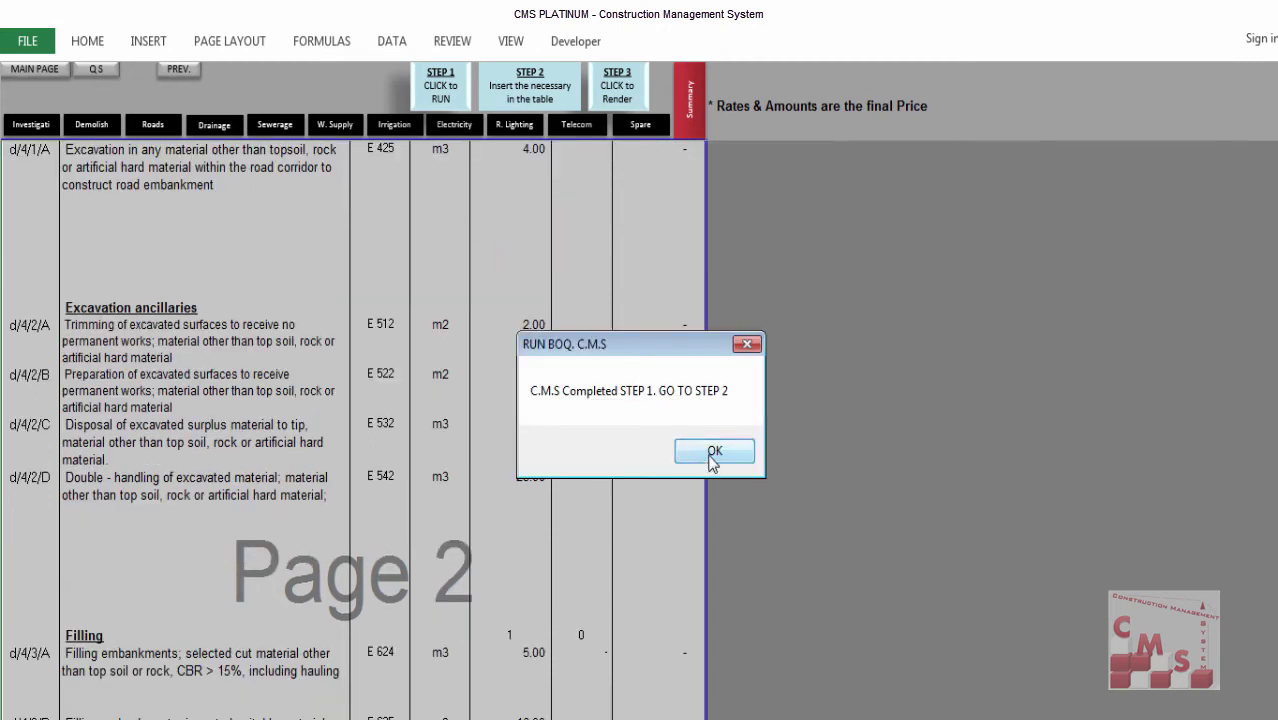
click(713, 453)
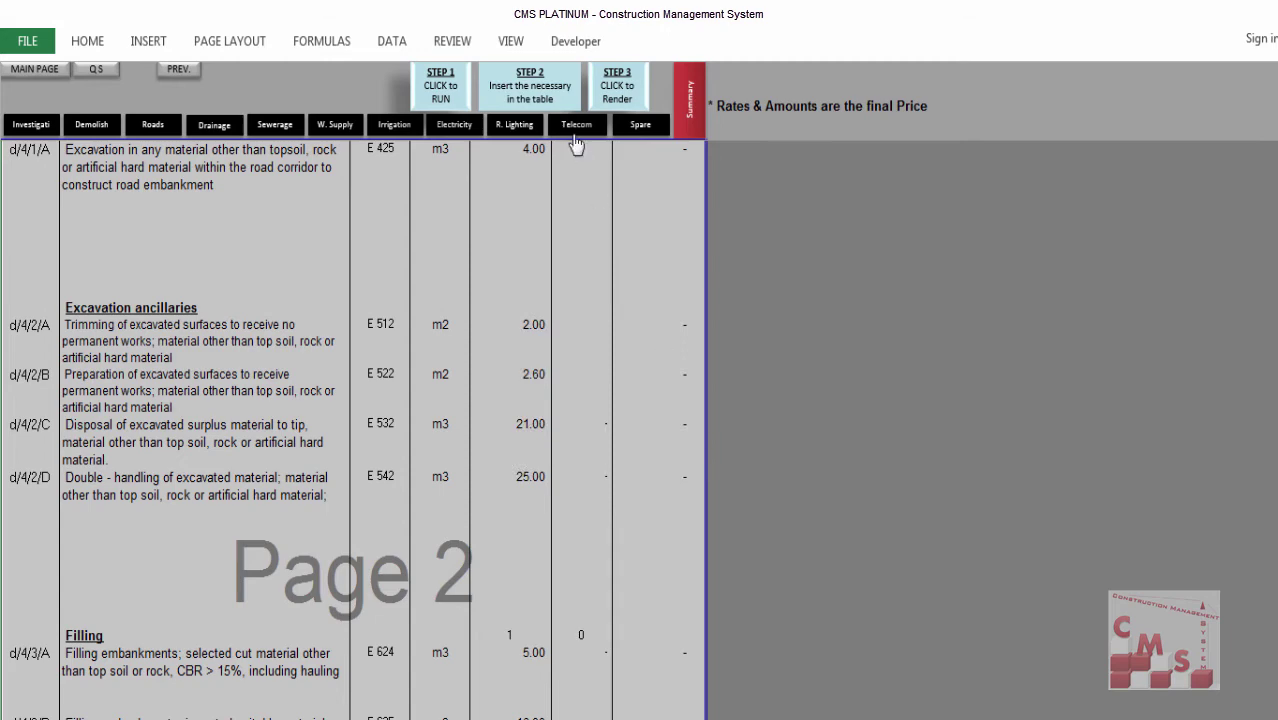
click(565, 100)
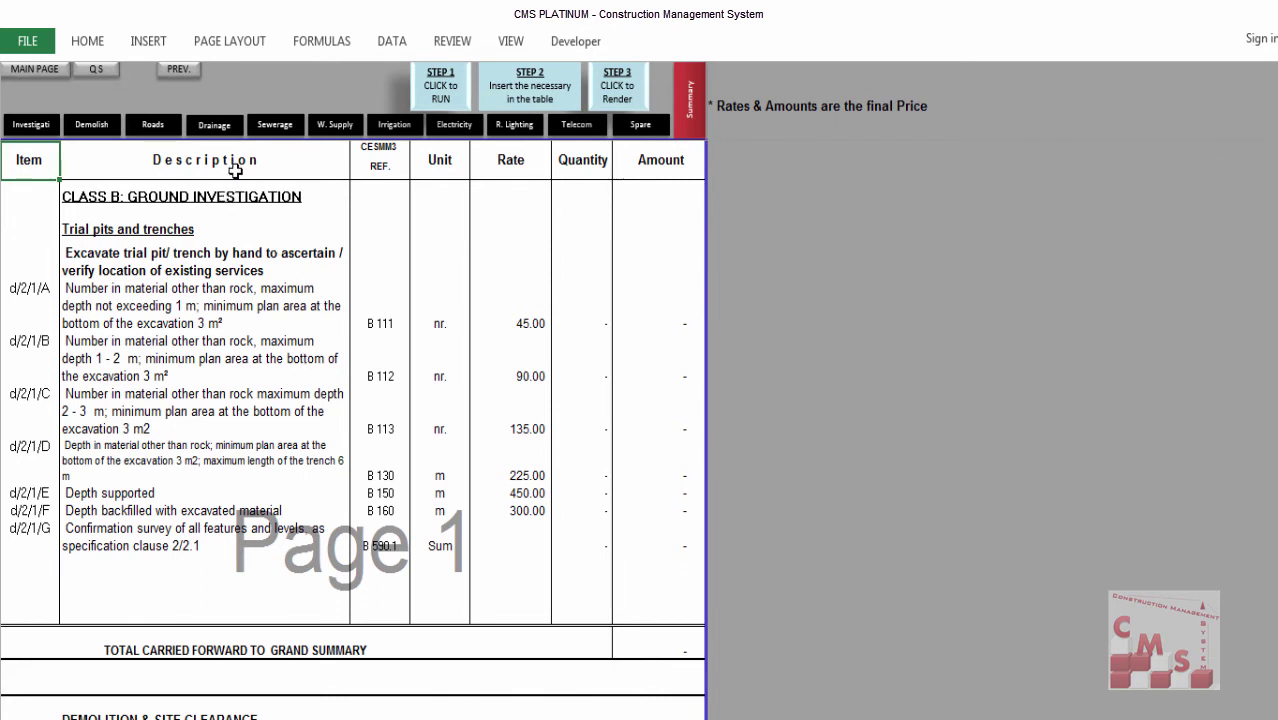
Review the item descriptions and the Rate column in the Class B: Ground Investigation section.
drag(233, 165, 191, 568)
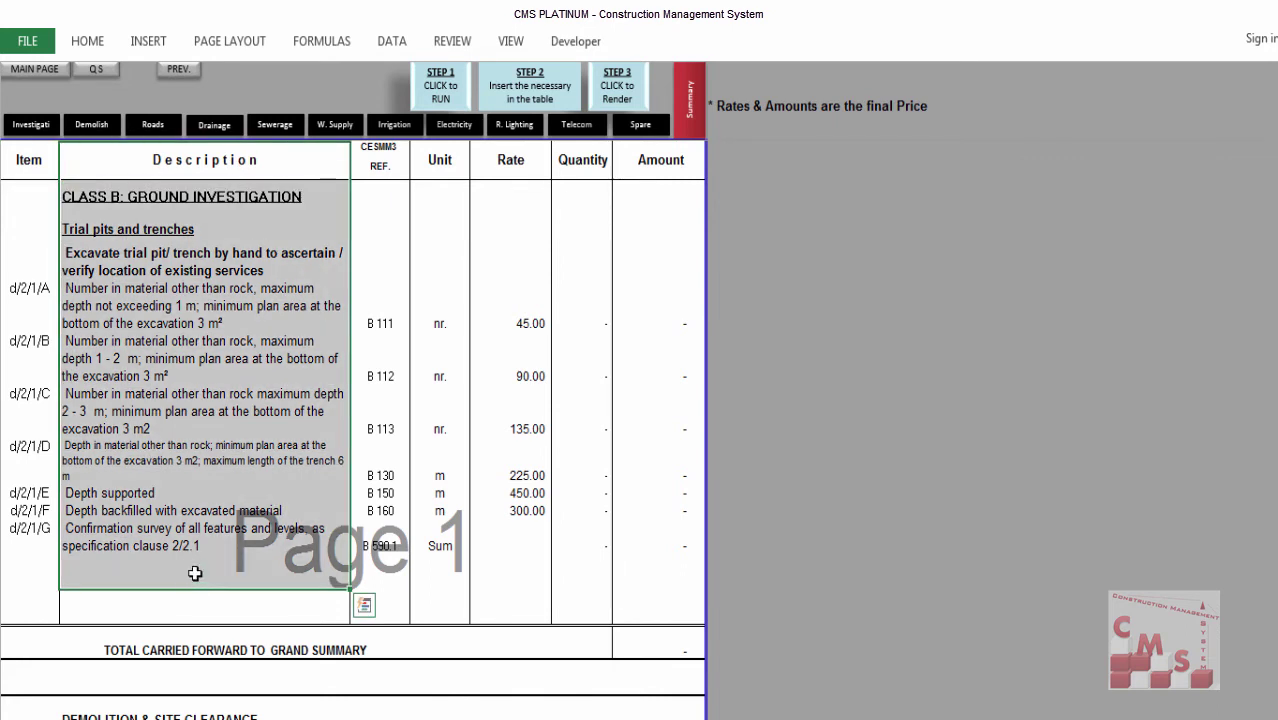
click(131, 308)
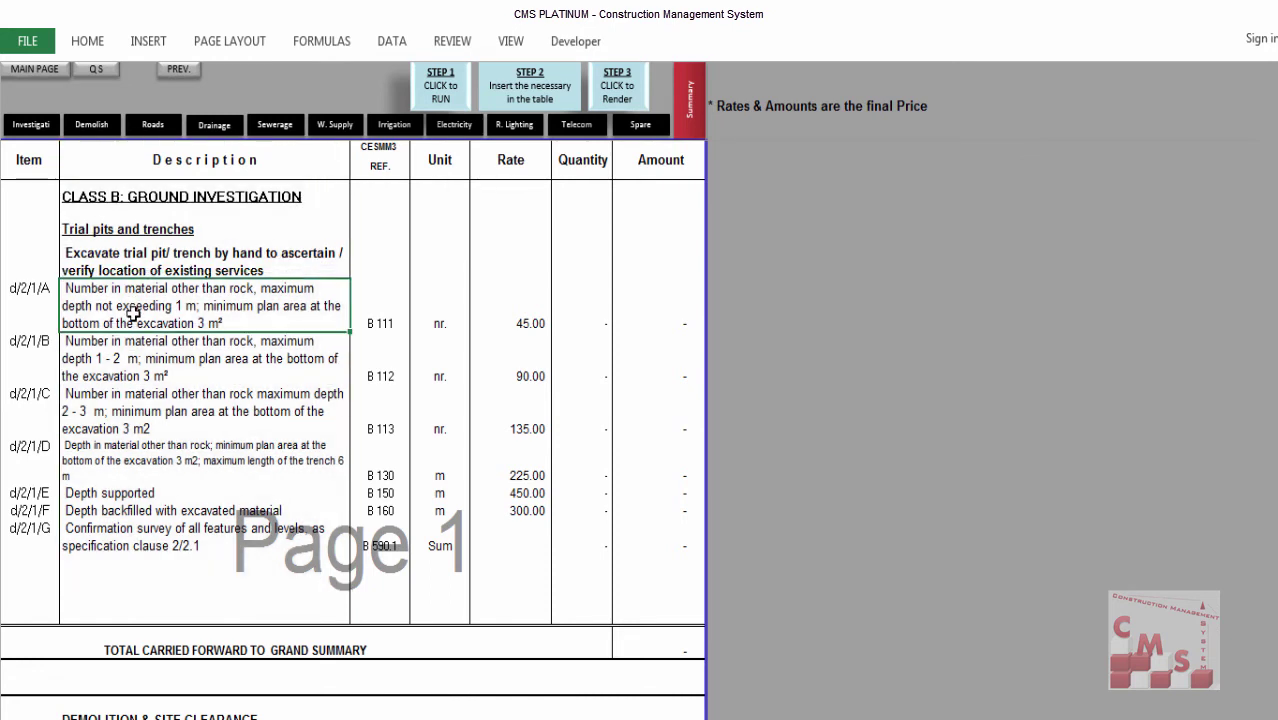
key(Down)
key(Down)
key(Down)
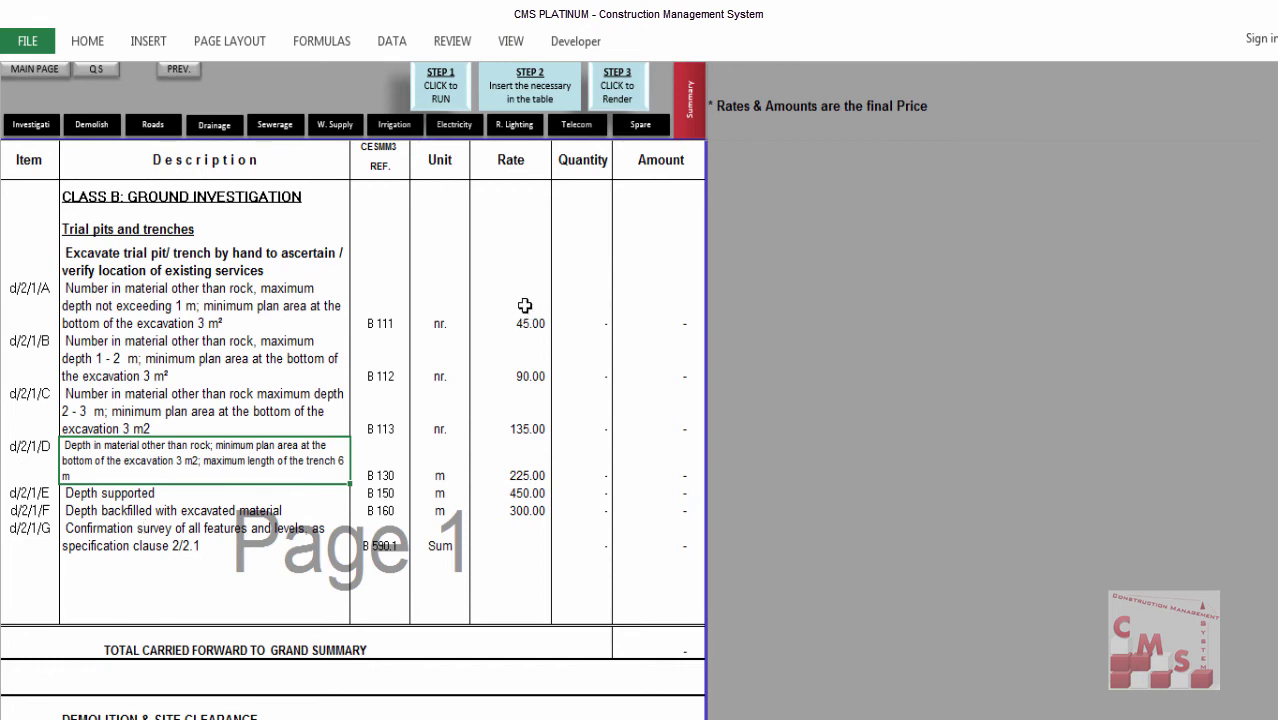
drag(522, 305, 508, 559)
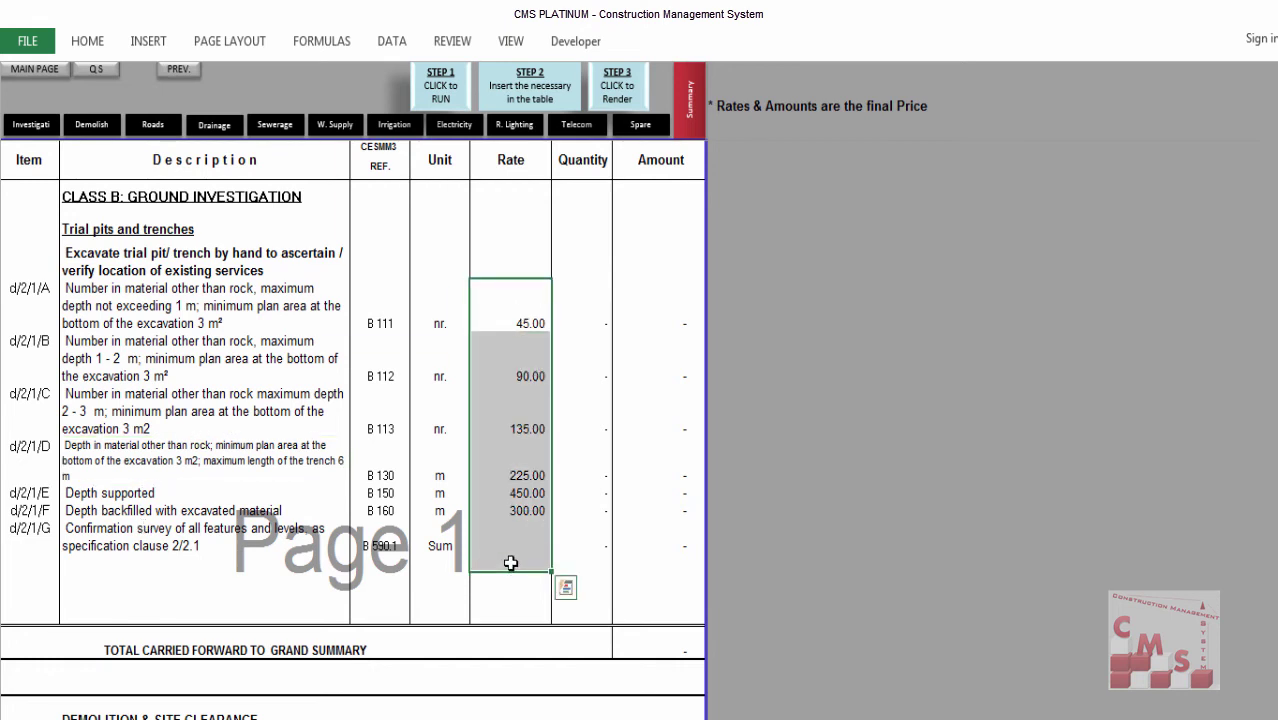
Review the Quantity and Amount columns of the Ground Investigation section, then examine the Demolition & Site Clearance section.
drag(570, 305, 575, 548)
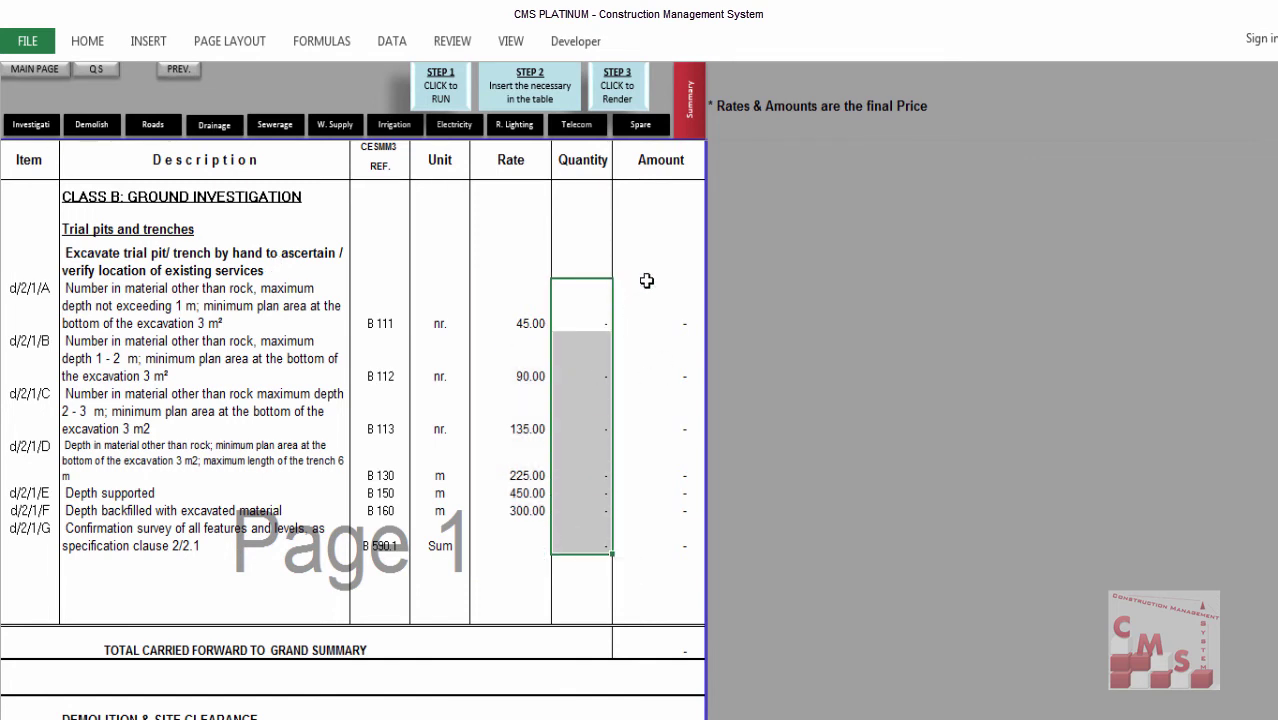
drag(648, 282, 652, 546)
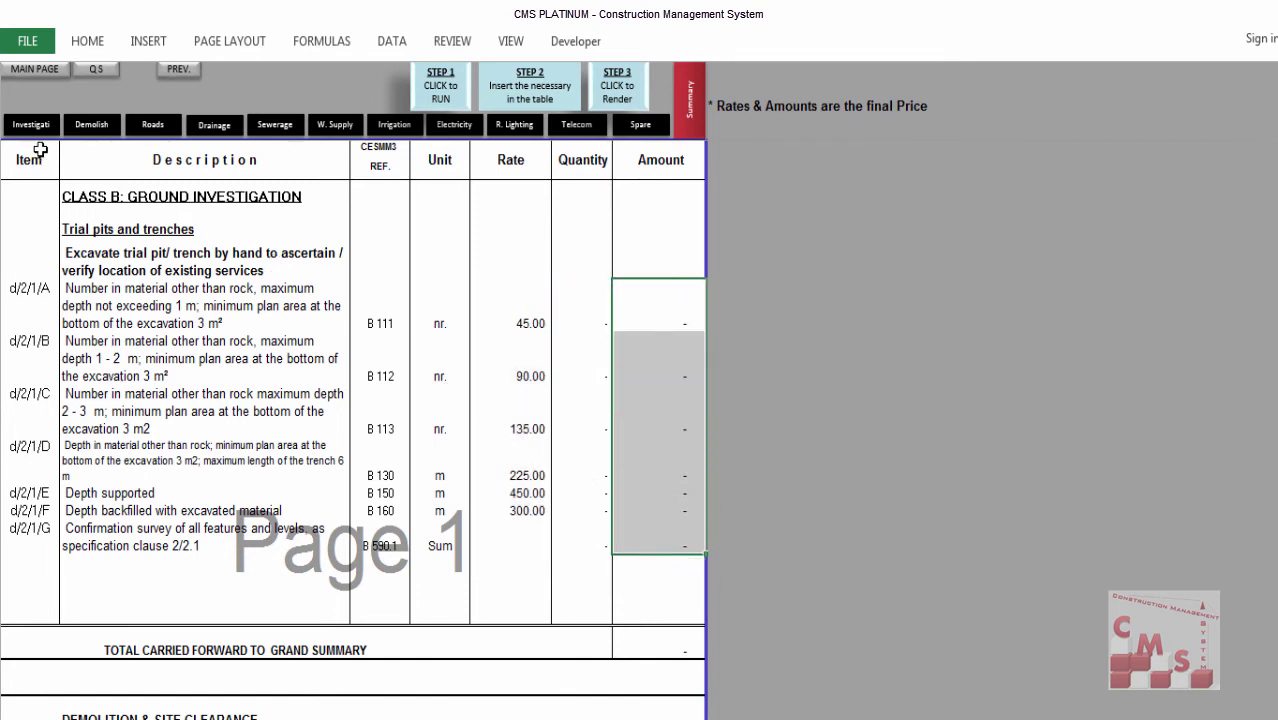
click(106, 128)
scroll(200, 478, down, 5)
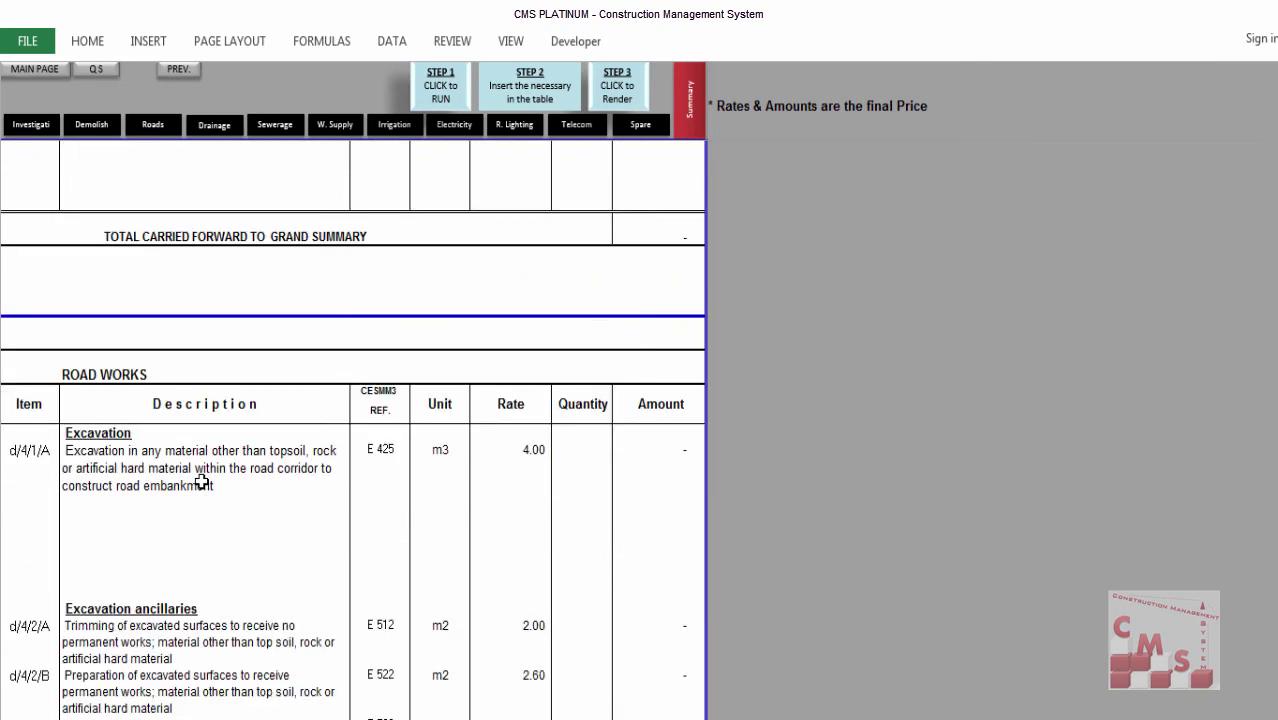
scroll(200, 478, up, 3)
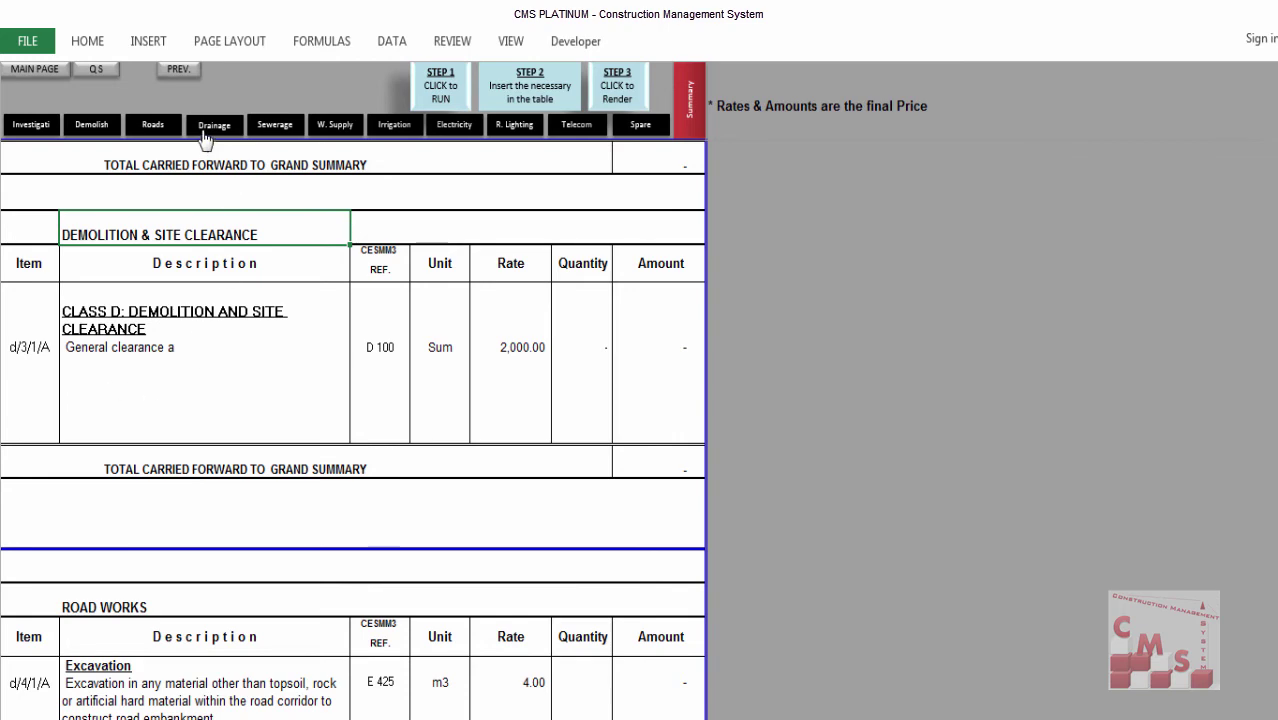
Go to the Road Works section and examine its excavation, excavation ancillaries and filling items with their rates.
click(155, 126)
scroll(186, 426, down, 4)
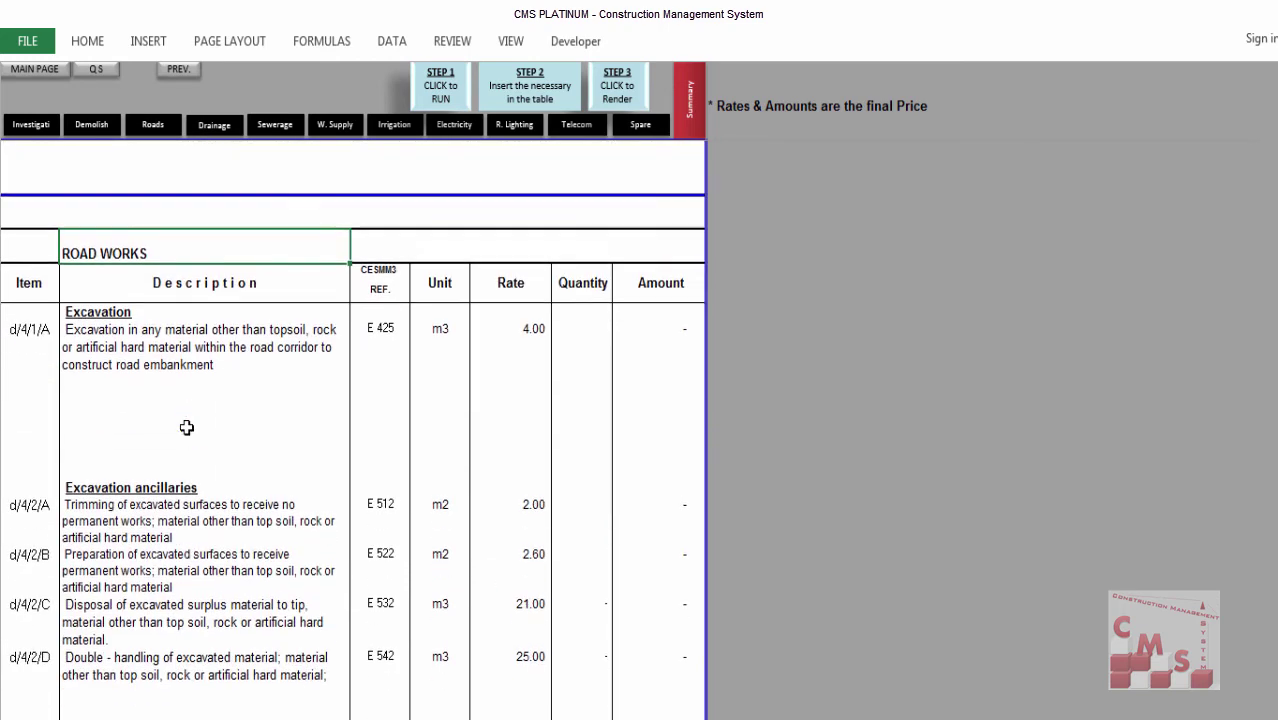
scroll(178, 310, down, 1)
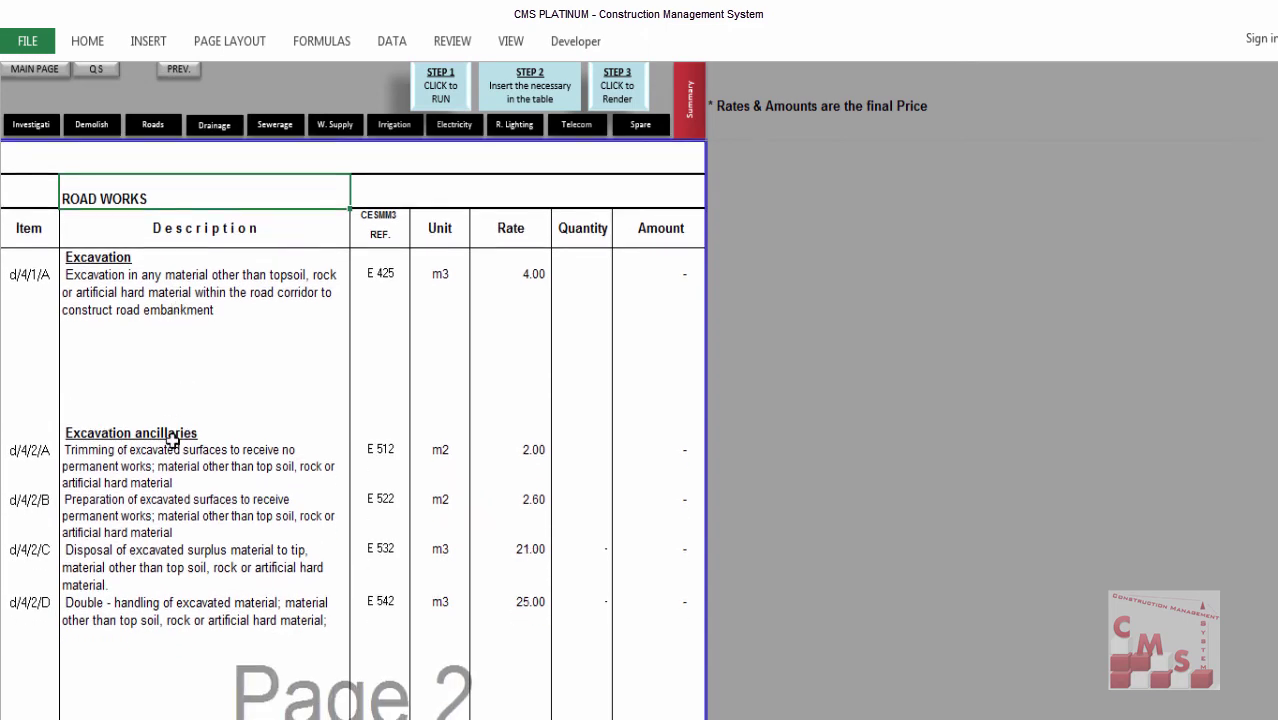
scroll(163, 431, down, 2)
scroll(130, 345, up, 1)
scroll(109, 325, down, 5)
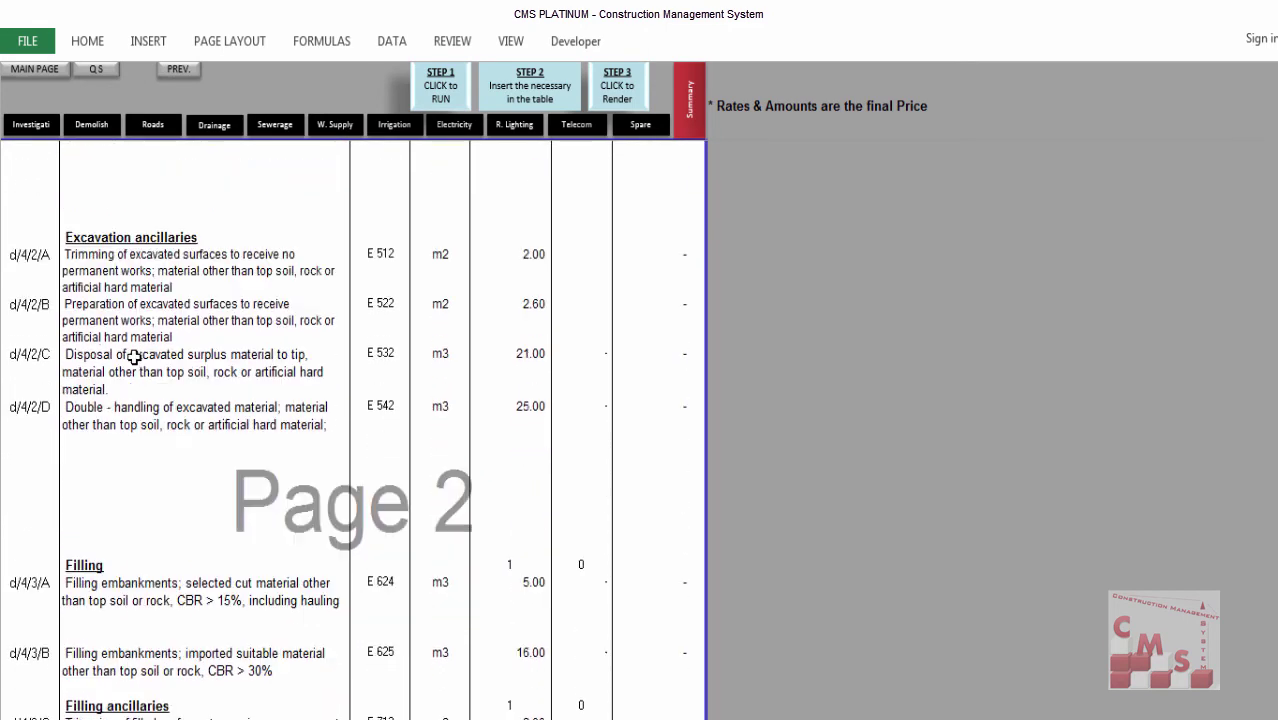
scroll(134, 391, down, 3)
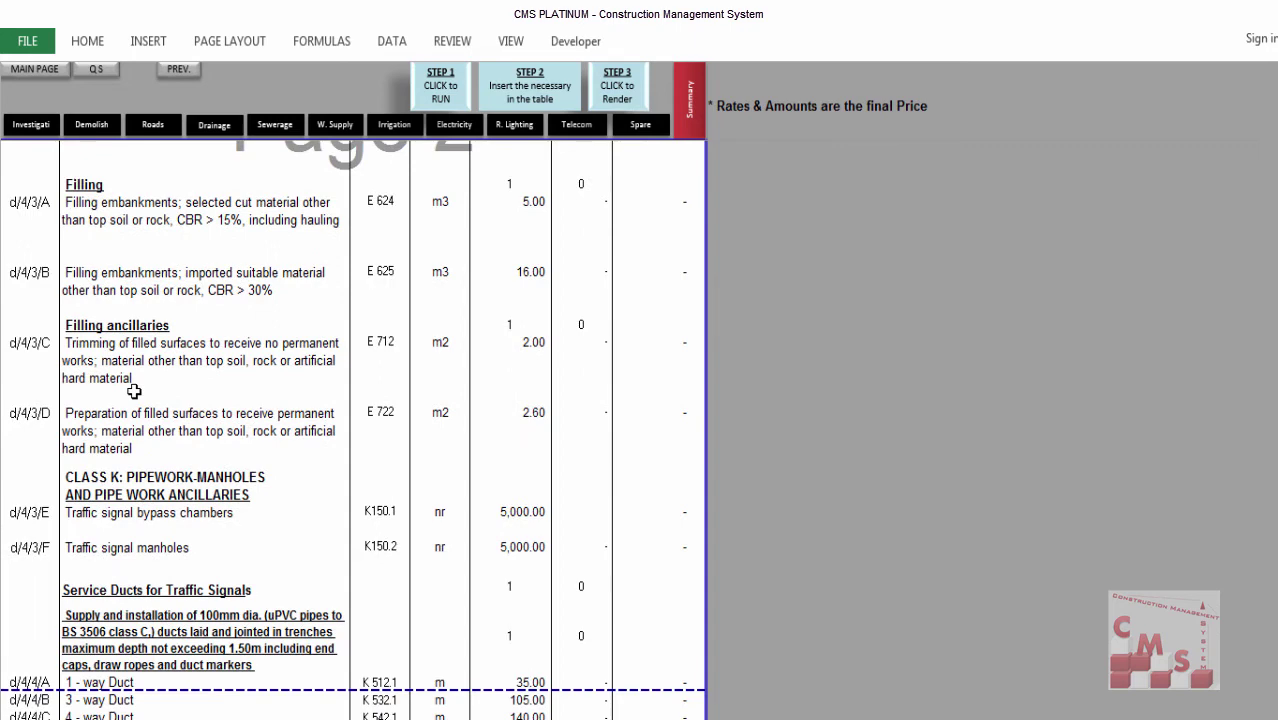
Review the Road Works items for traffic signal service ducts, roads and pavings, curbs and light duty pavements.
scroll(190, 425, down, 3)
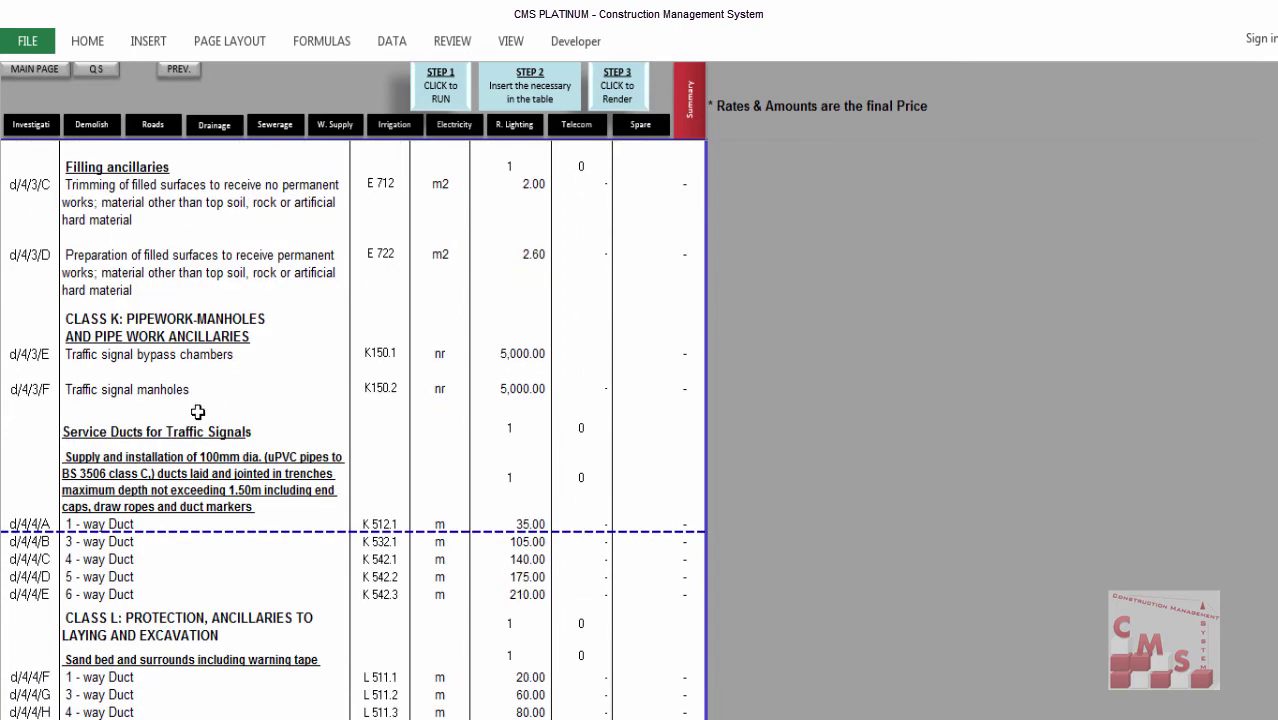
scroll(198, 412, down, 5)
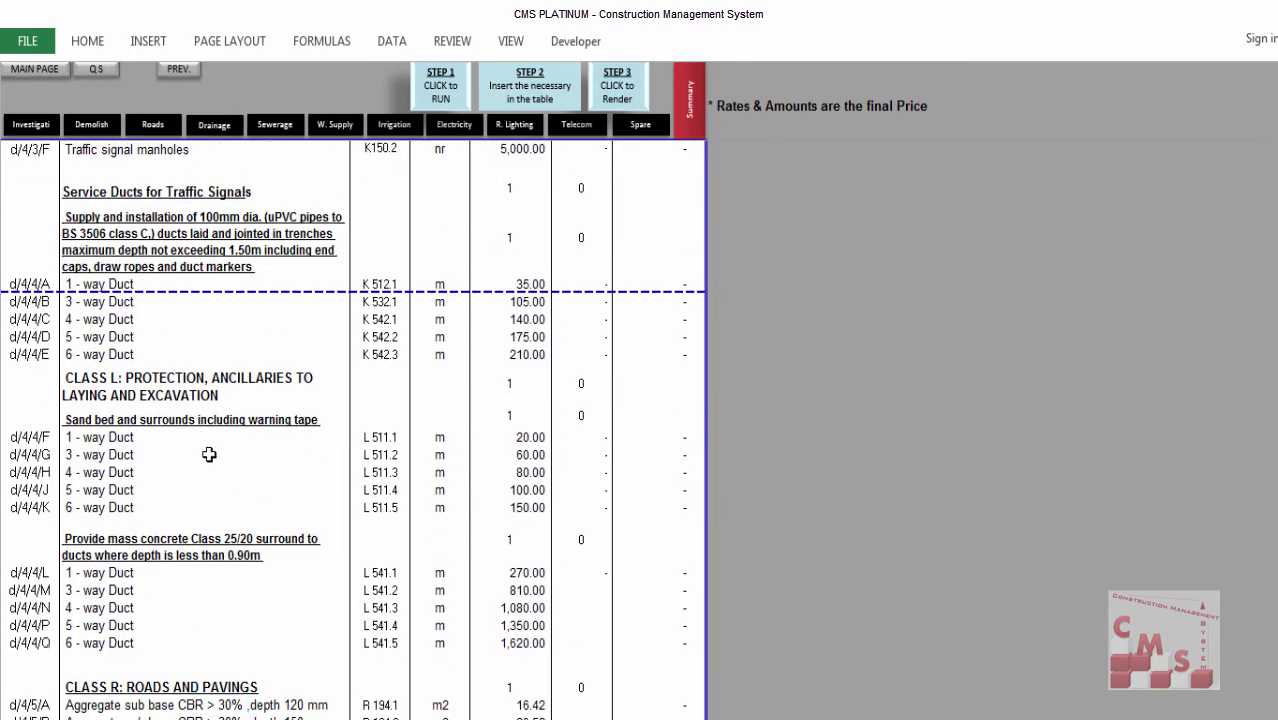
scroll(224, 453, down, 8)
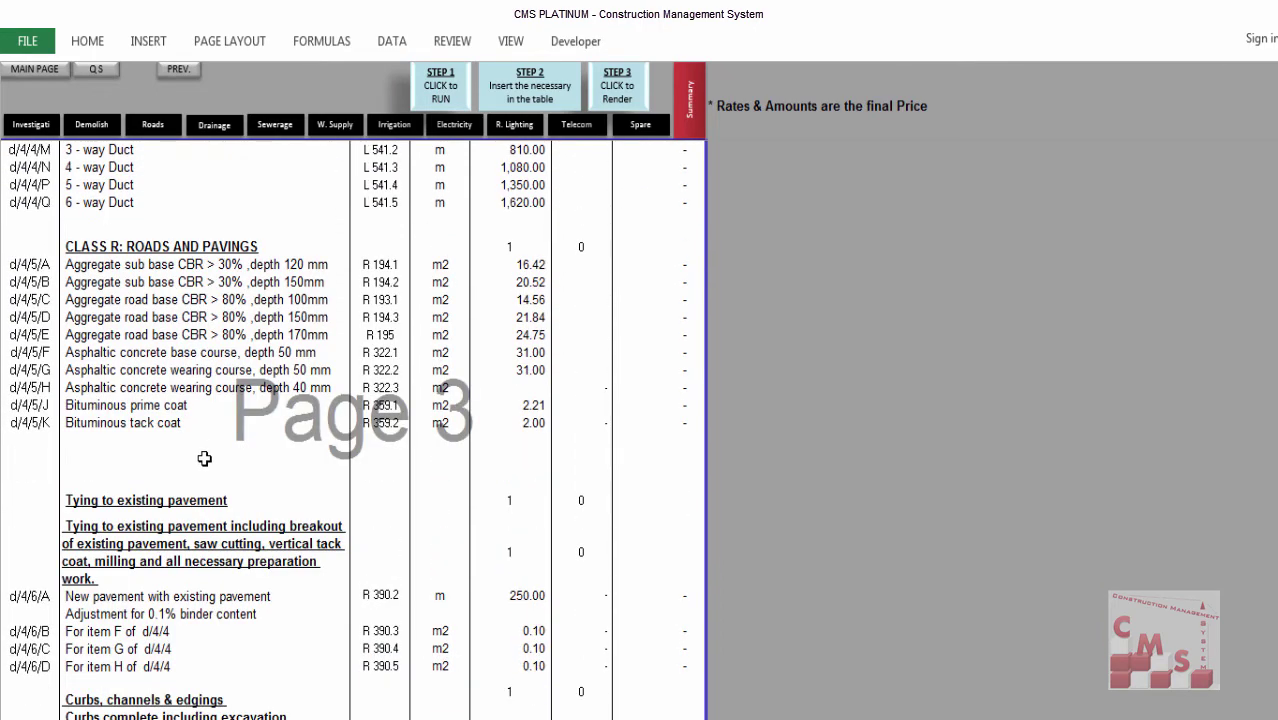
scroll(204, 459, down, 8)
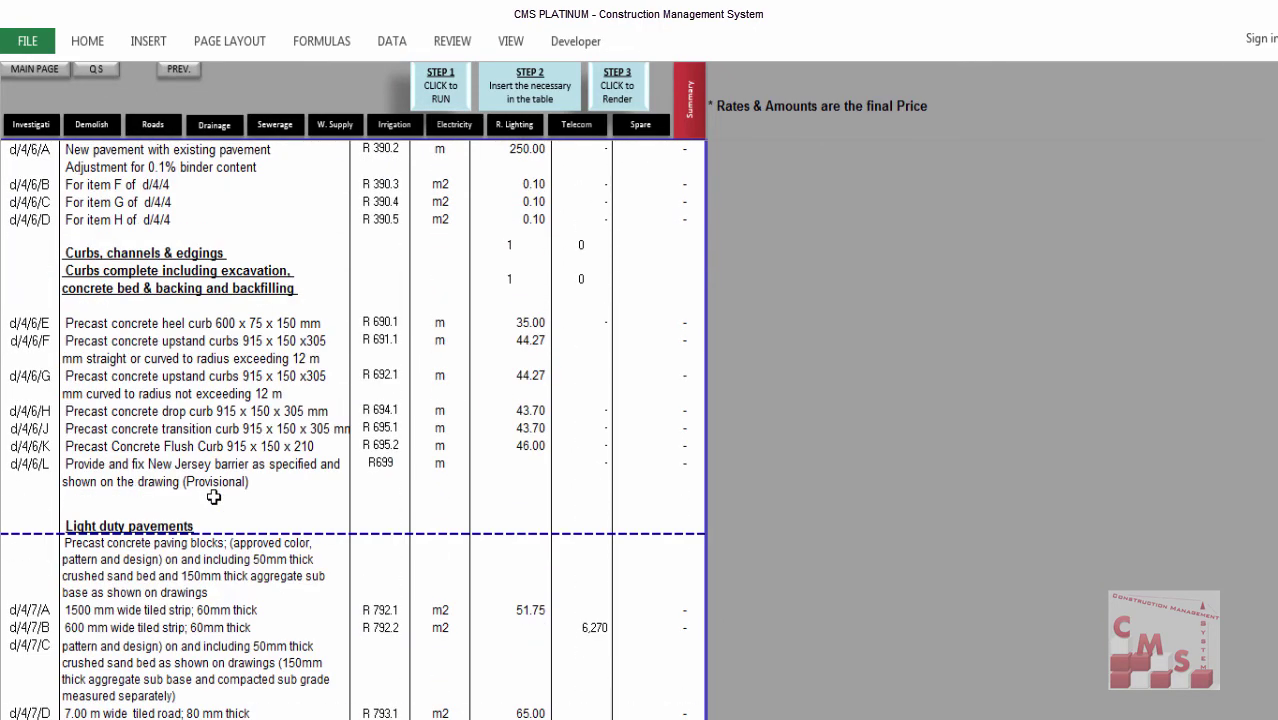
scroll(214, 497, down, 8)
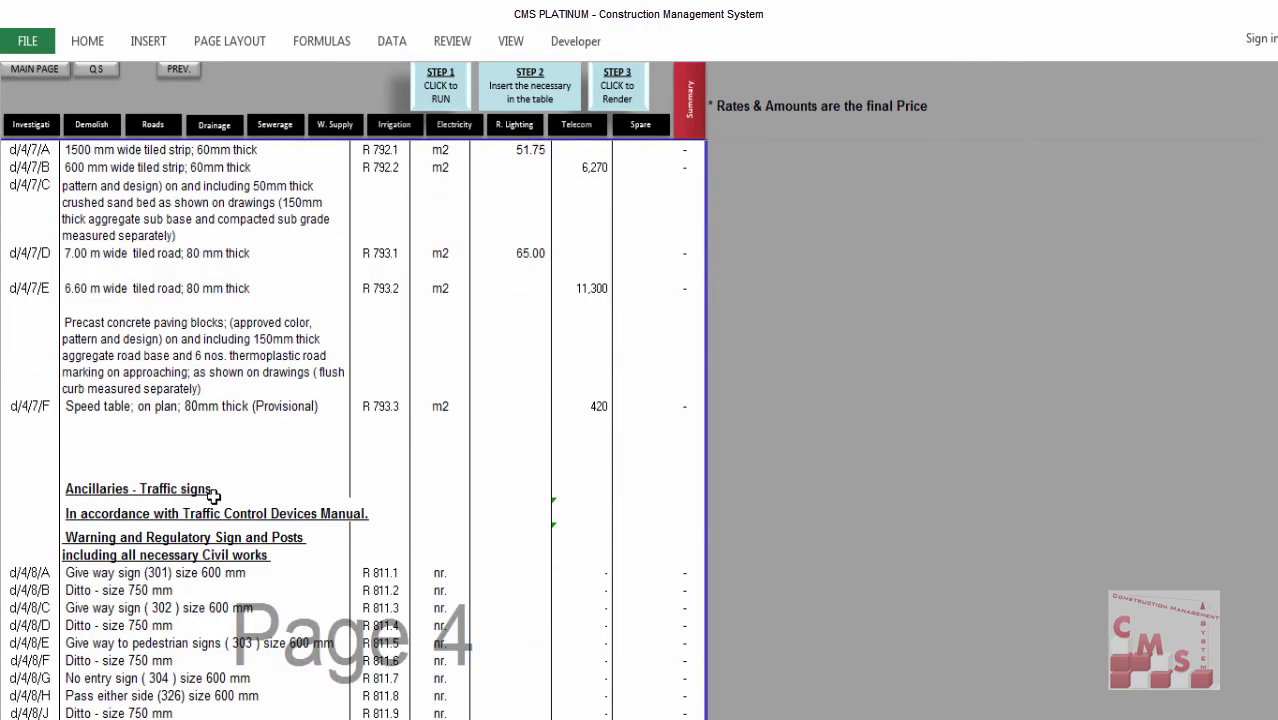
Examine the Road Works items for traffic signs, surface marking, safety barriers, traffic signals and painting.
scroll(213, 496, down, 1)
scroll(213, 497, down, 10)
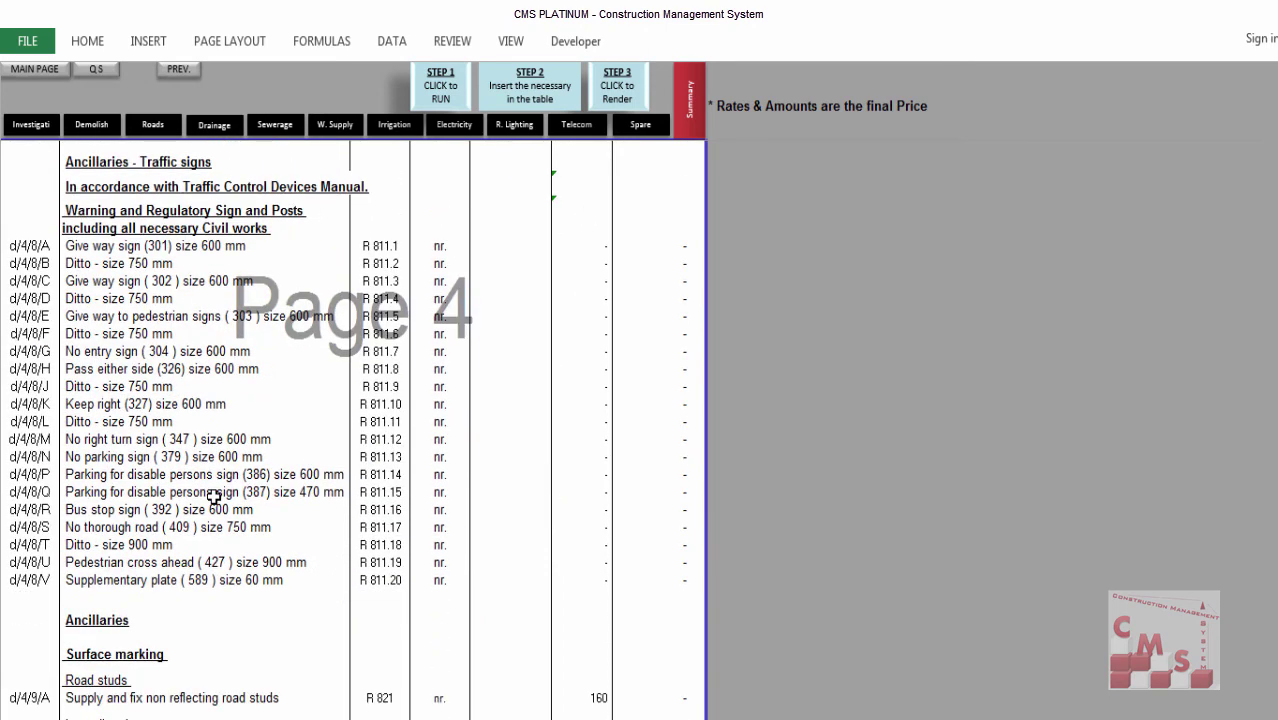
scroll(214, 497, up, 3)
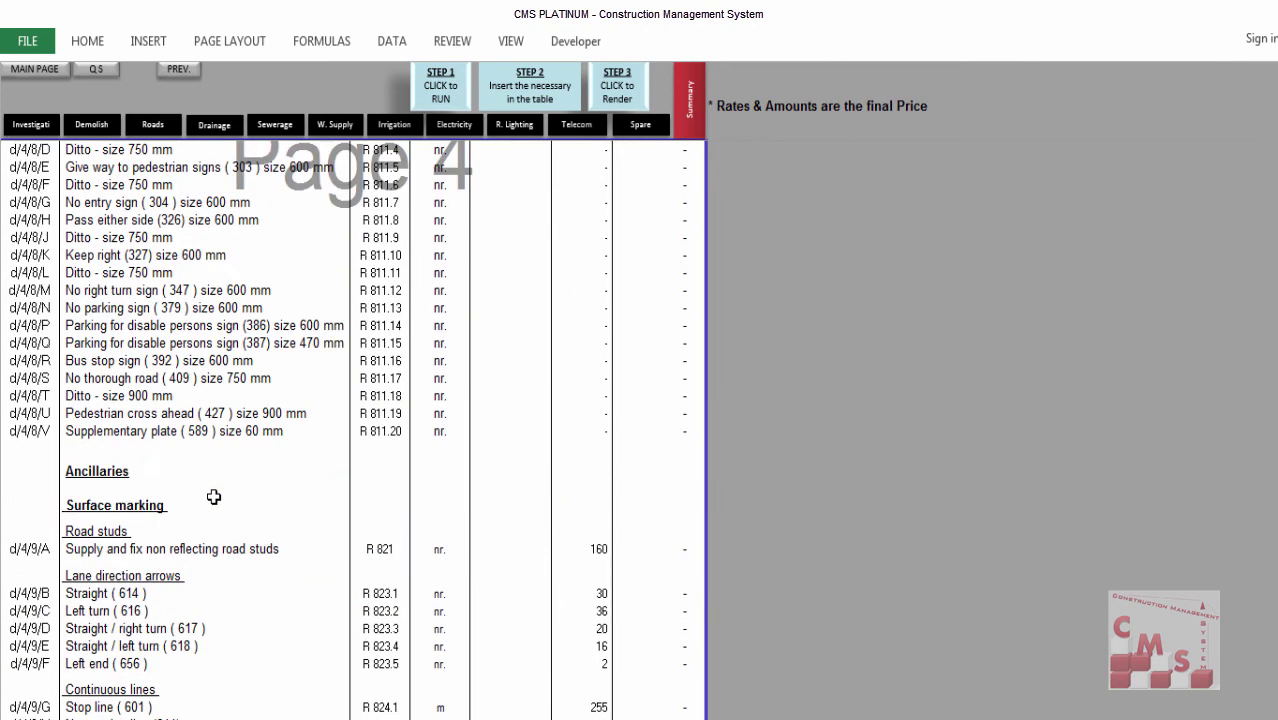
scroll(215, 496, down, 5)
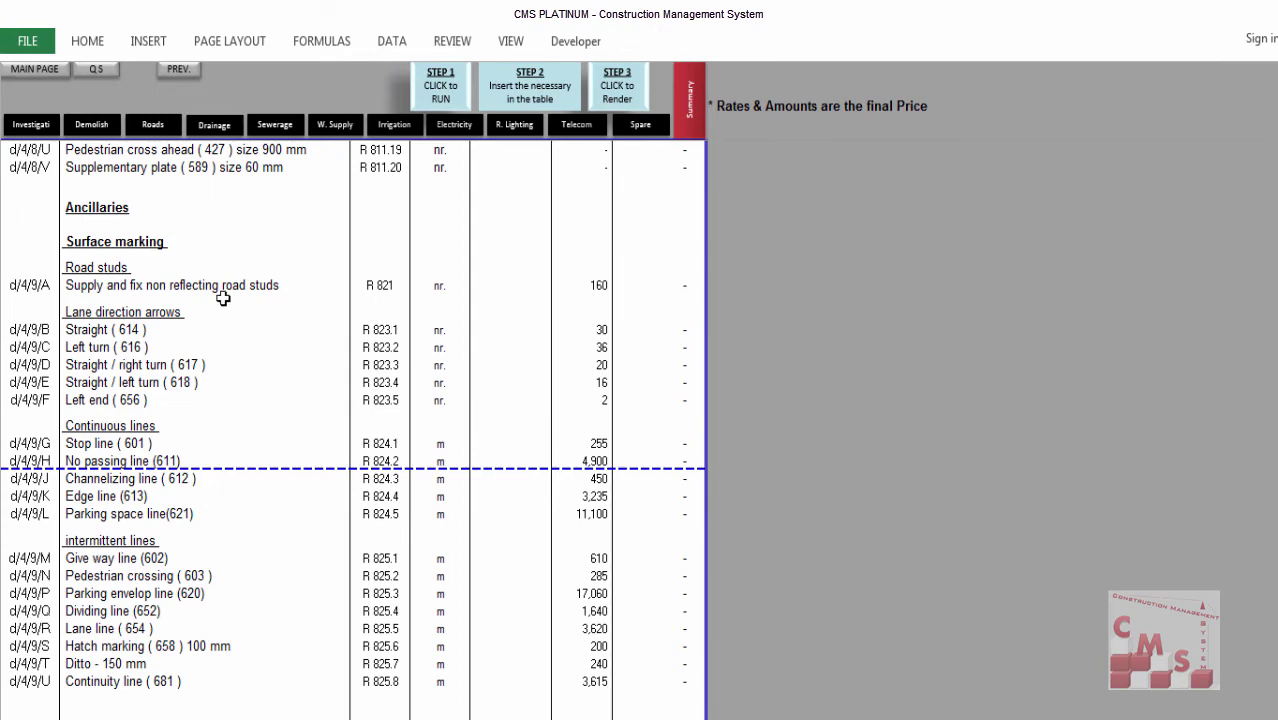
scroll(234, 368, down, 6)
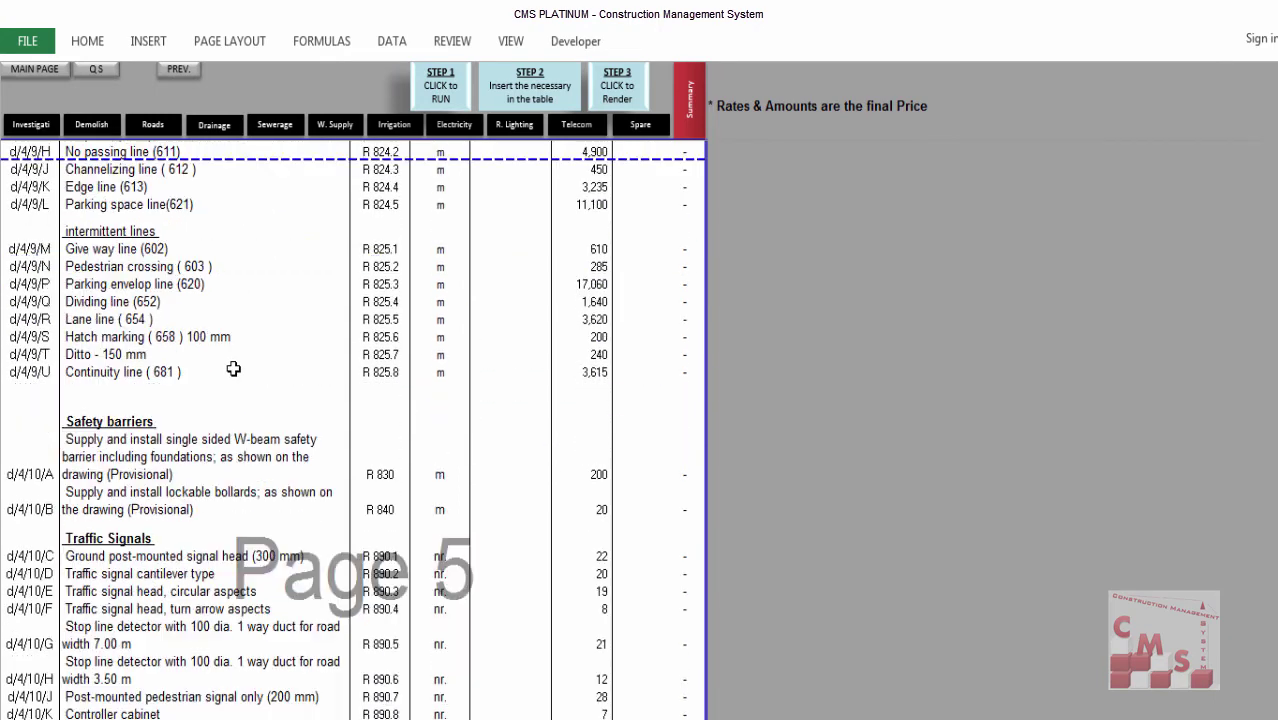
scroll(233, 369, down, 3)
scroll(233, 369, down, 1)
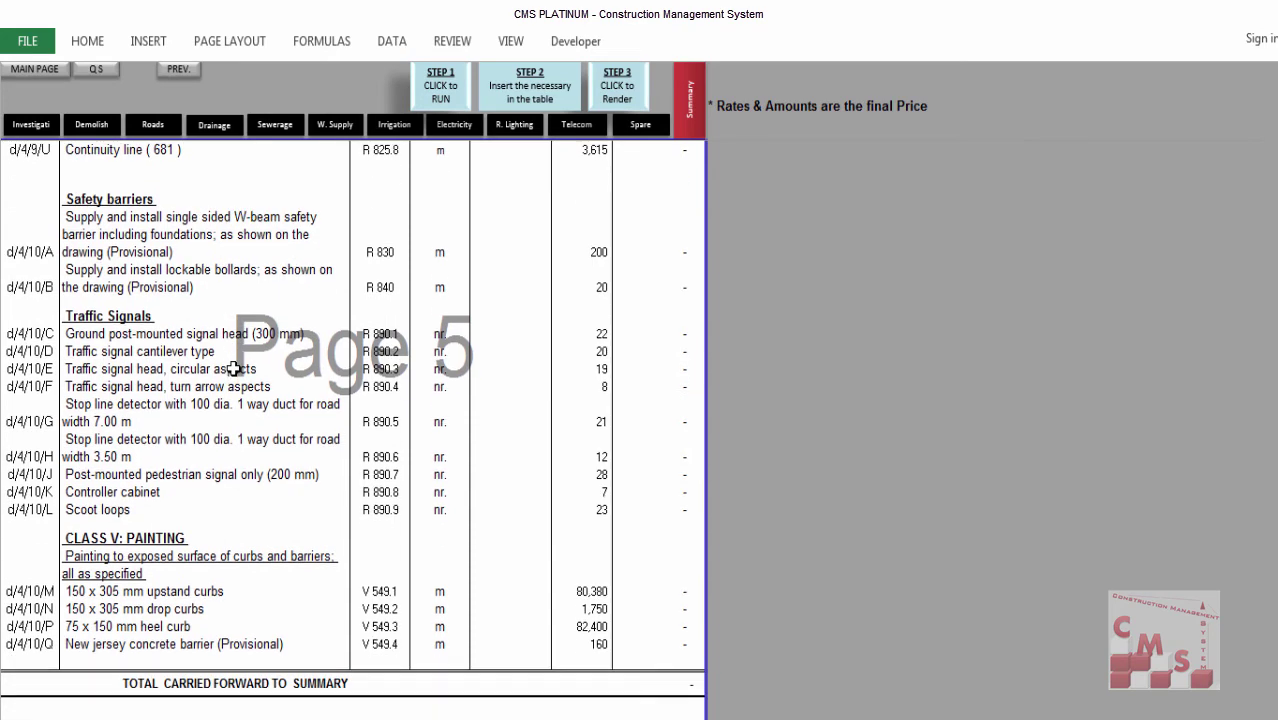
scroll(233, 370, down, 4)
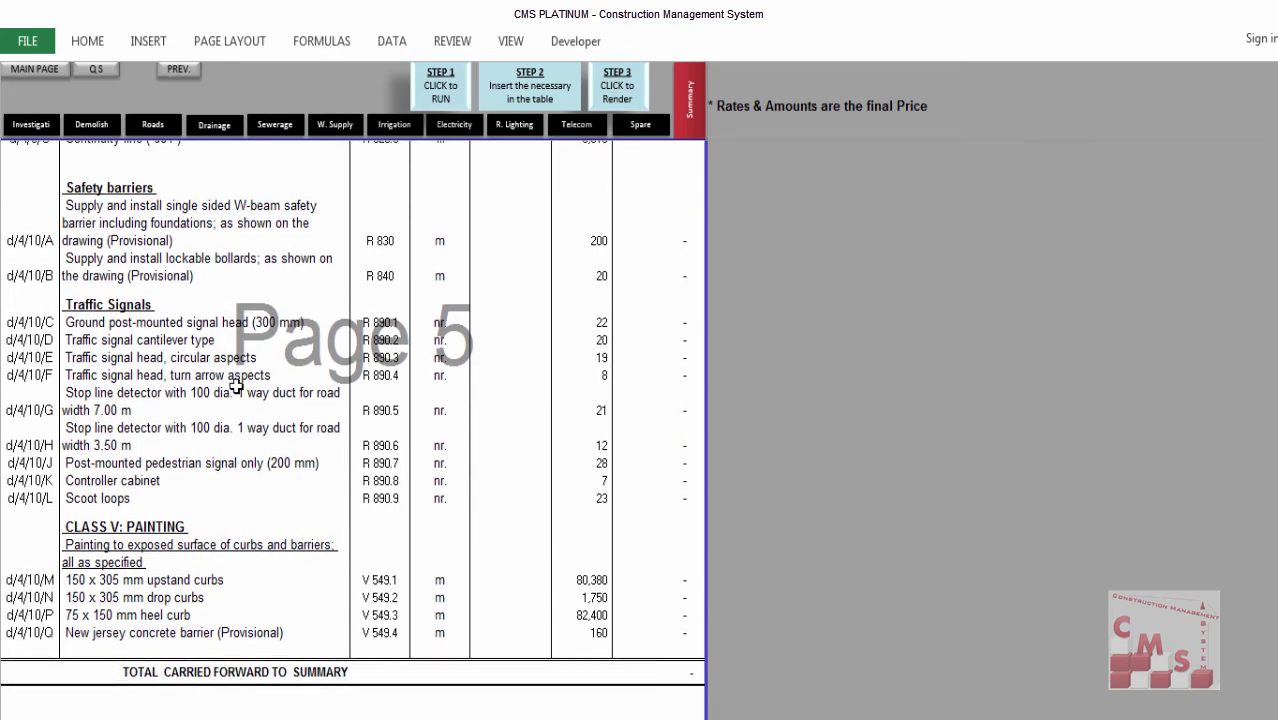
scroll(236, 380, up, 6)
scroll(238, 388, down, 9)
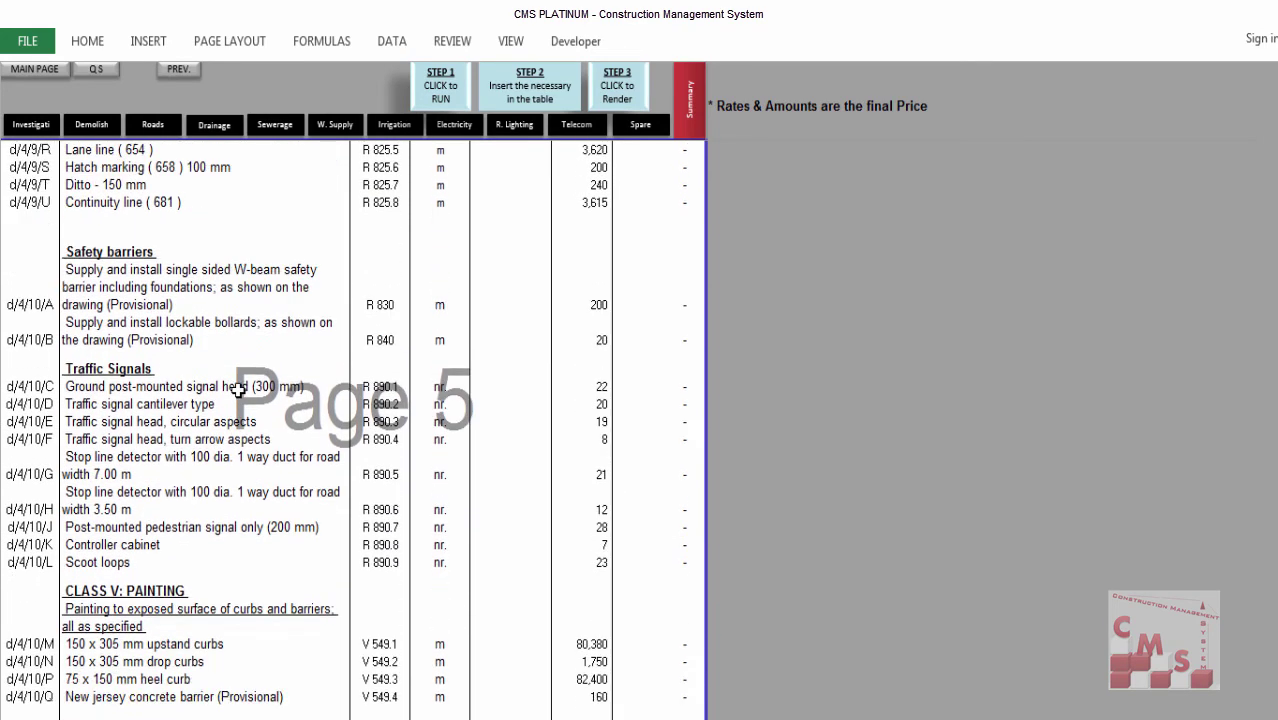
Clear the quantities of the line marking, safety barrier, traffic signal and painting items at the end of Road Works.
scroll(238, 390, down, 5)
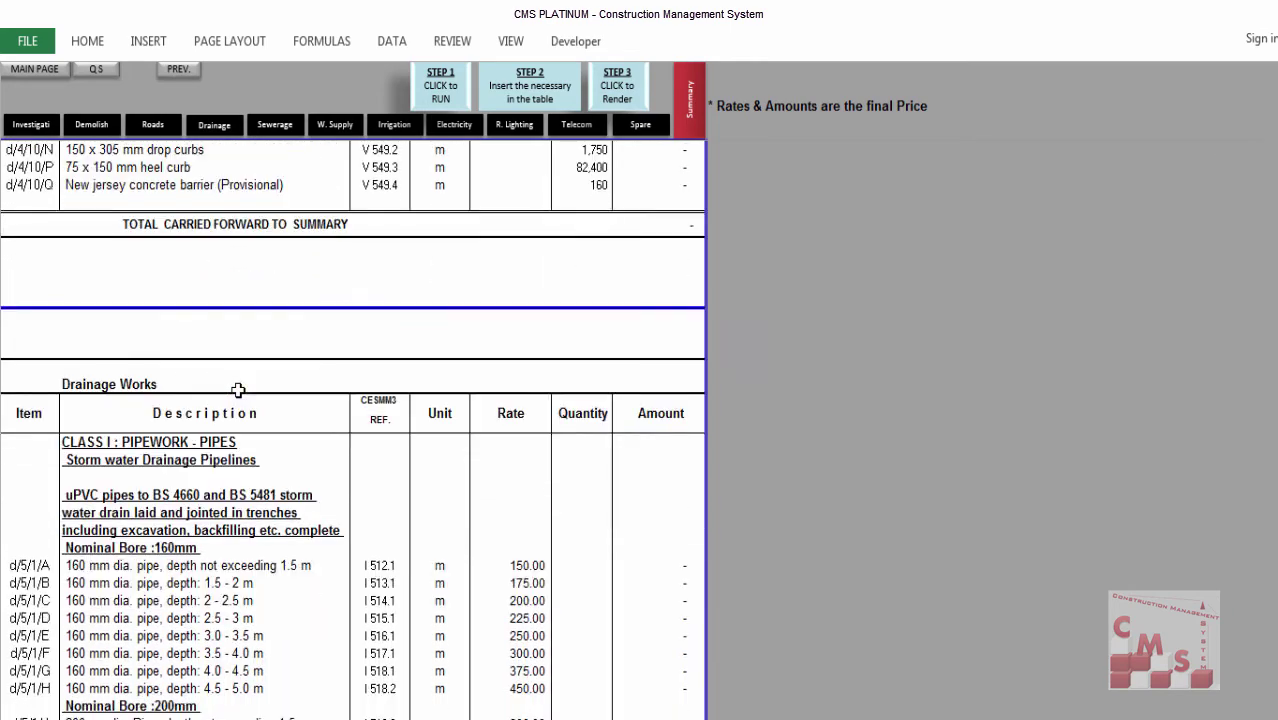
scroll(237, 388, up, 12)
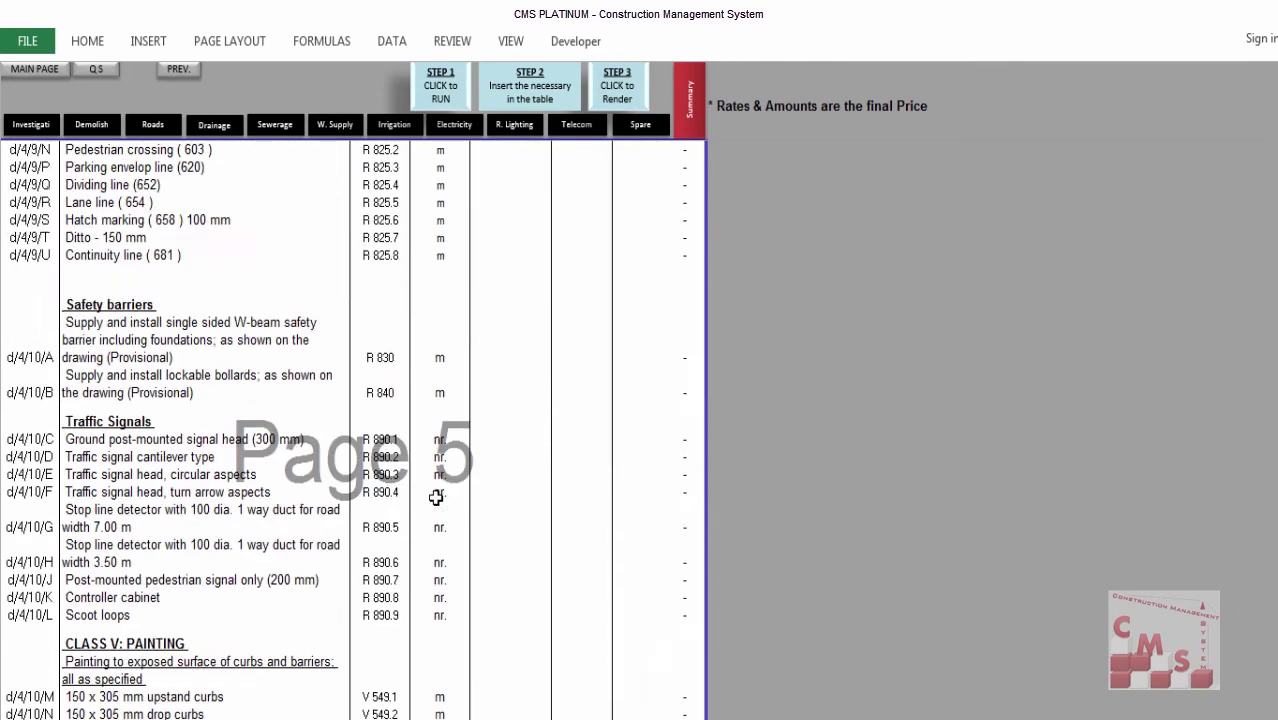
scroll(162, 330, down, 5)
scroll(166, 350, down, 6)
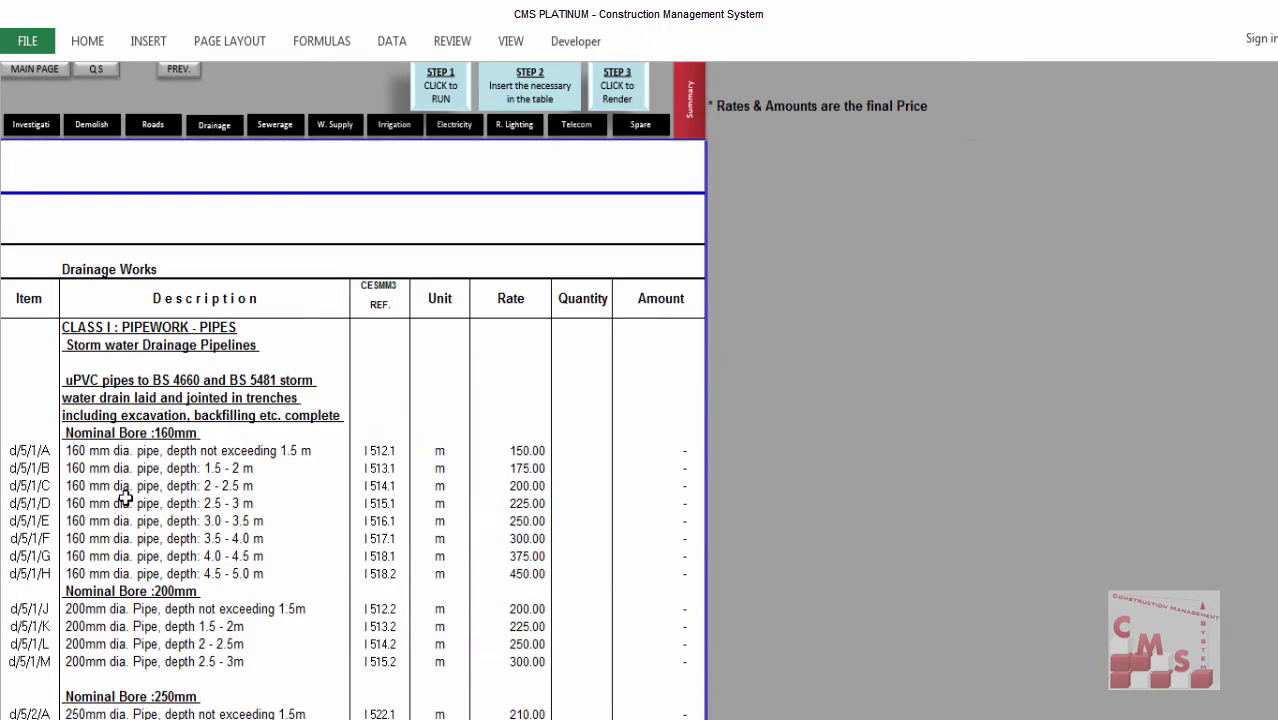
Display the sheet's row and column headings and check the row commands on the 160 mm pipe item of 2 - 2.5 m depth.
click(511, 42)
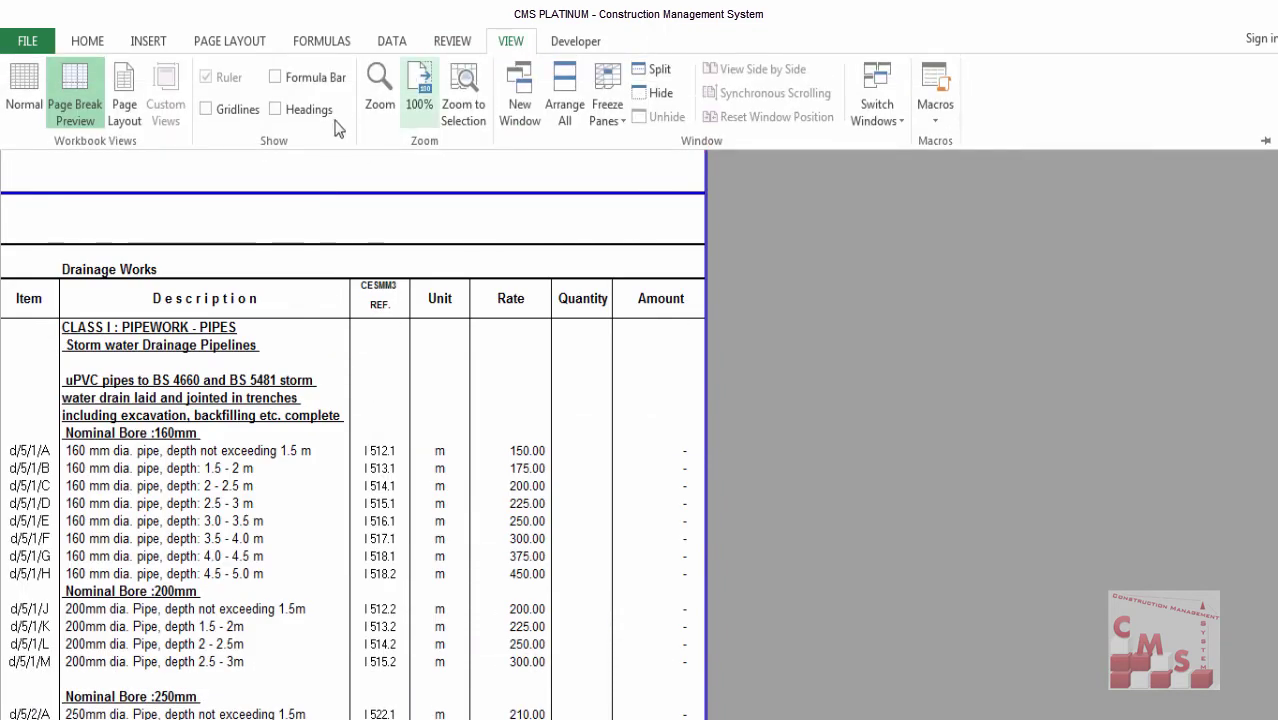
click(294, 112)
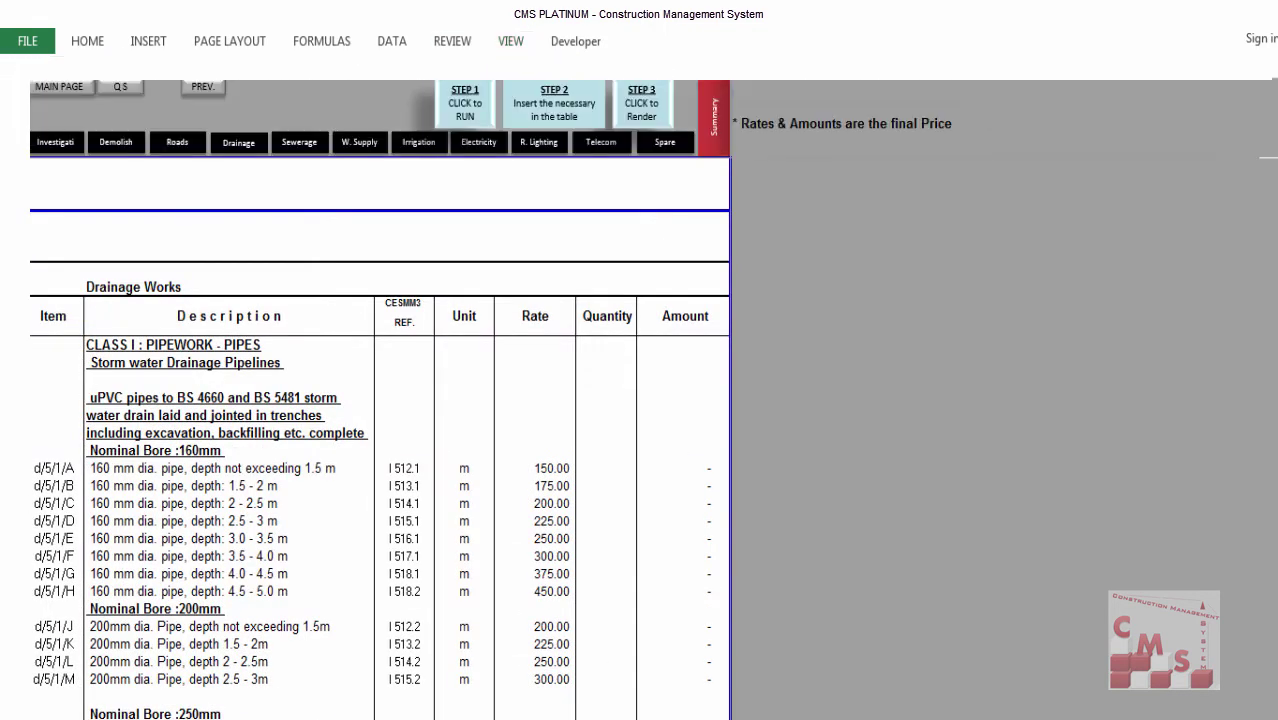
click(16, 503)
right_click(16, 503)
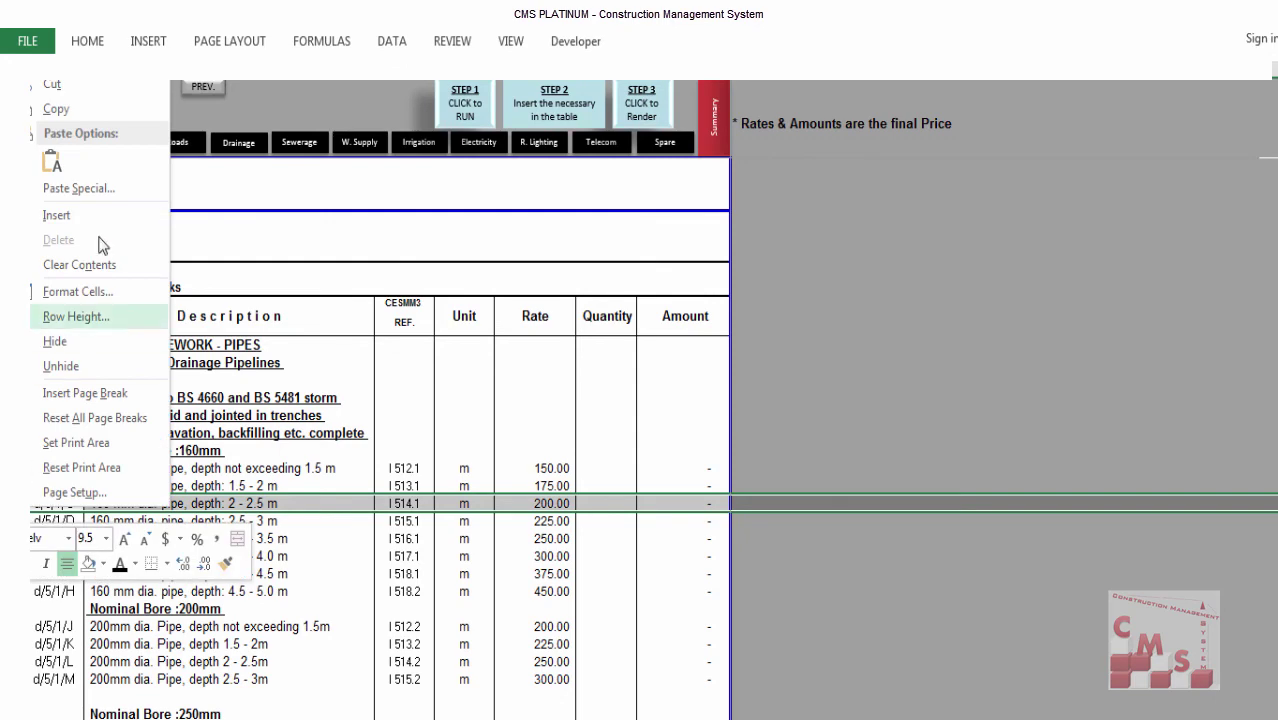
key(Escape)
click(247, 540)
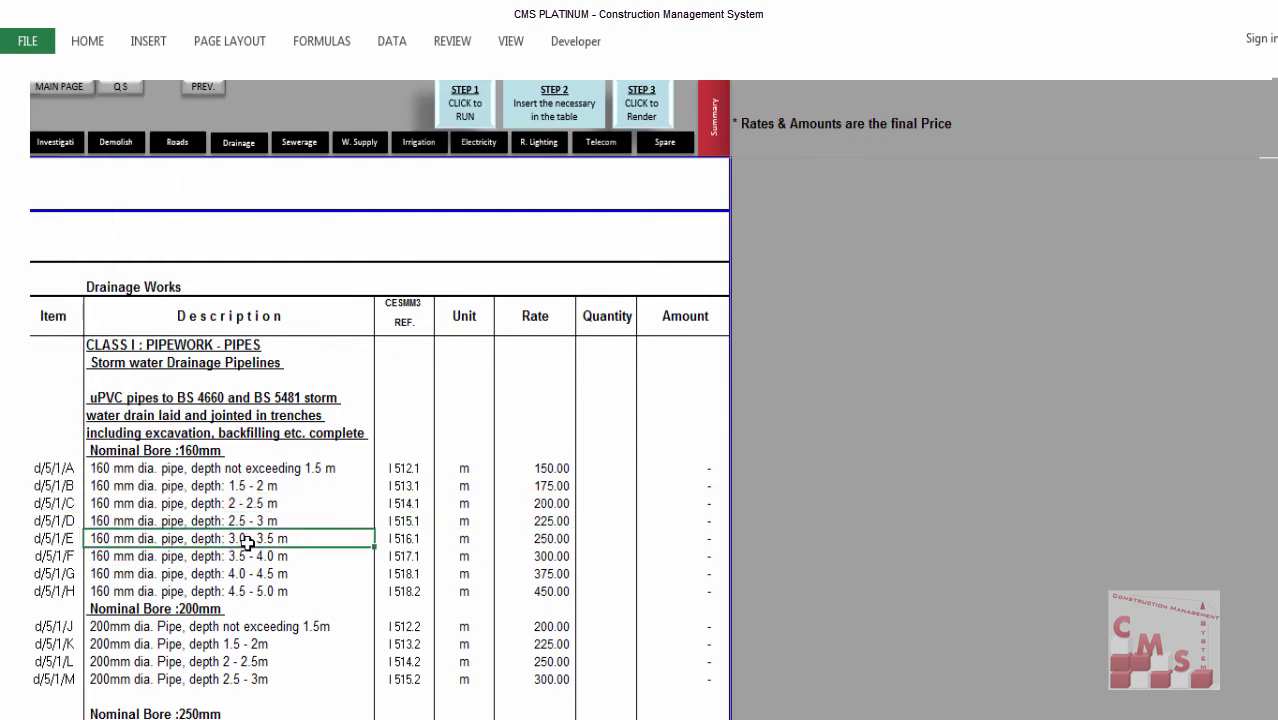
Review the Drainage Works section from the storm water pipelines to the concrete stools, thrust blocks and warning tape items.
scroll(274, 533, down, 7)
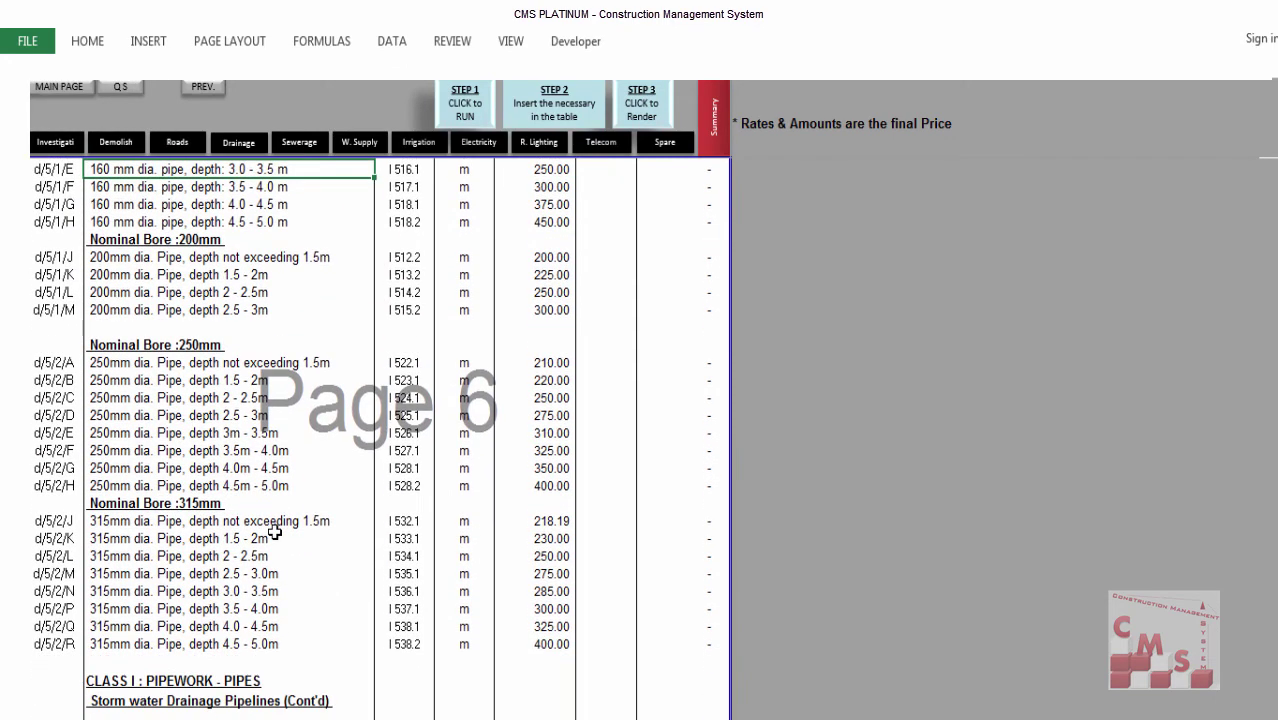
scroll(274, 533, down, 4)
click(245, 143)
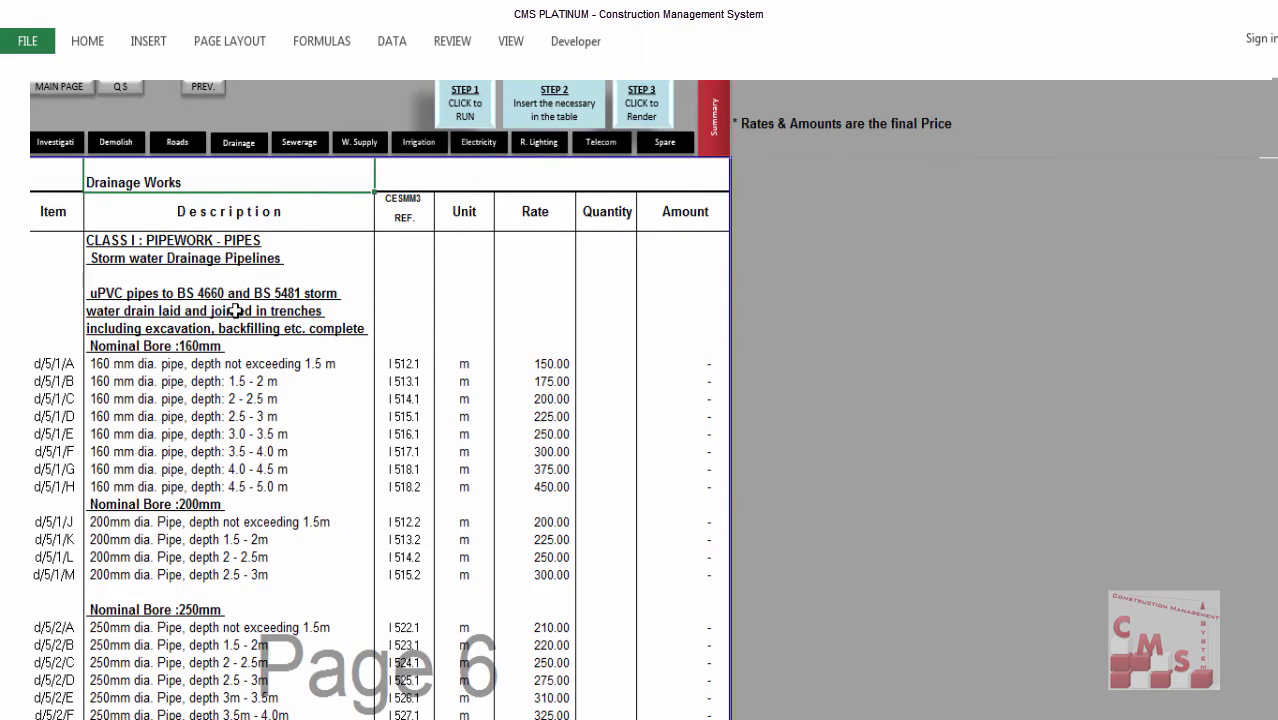
scroll(235, 311, down, 8)
scroll(185, 529, down, 20)
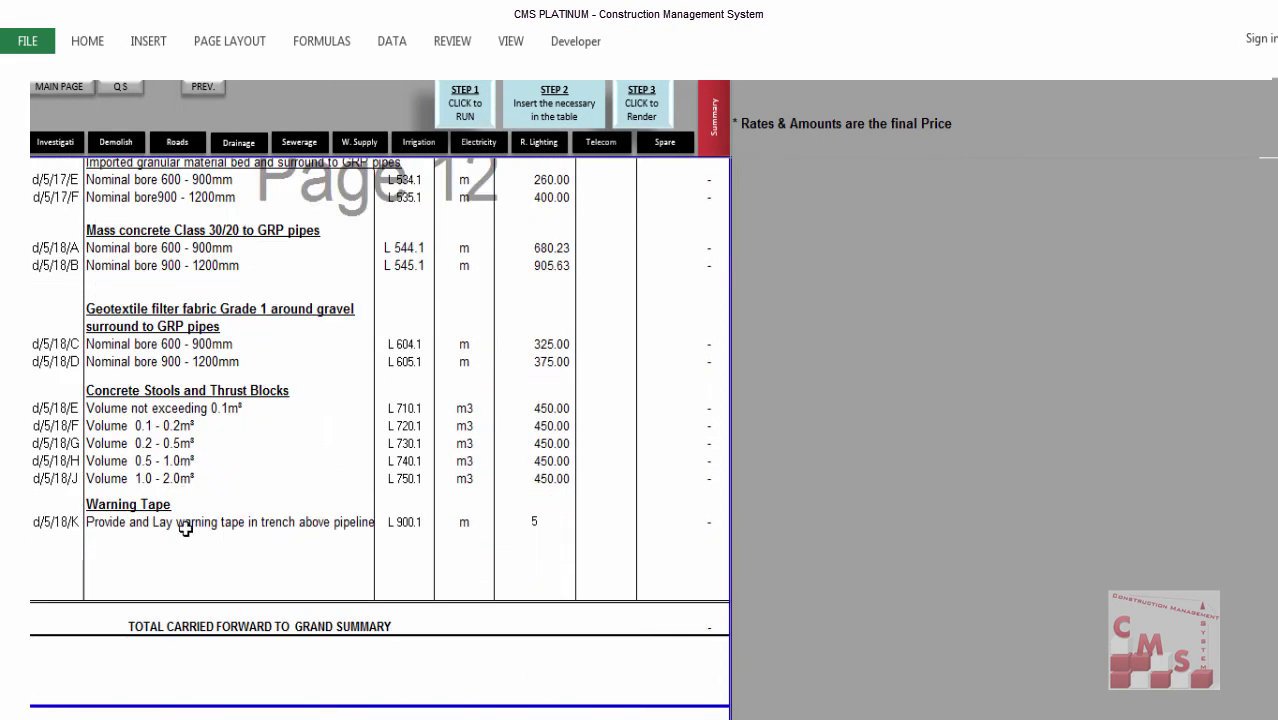
Examine the Sewerage Pipelines items and their rates for the 160 mm to 500 mm nominal bores.
scroll(185, 529, down, 12)
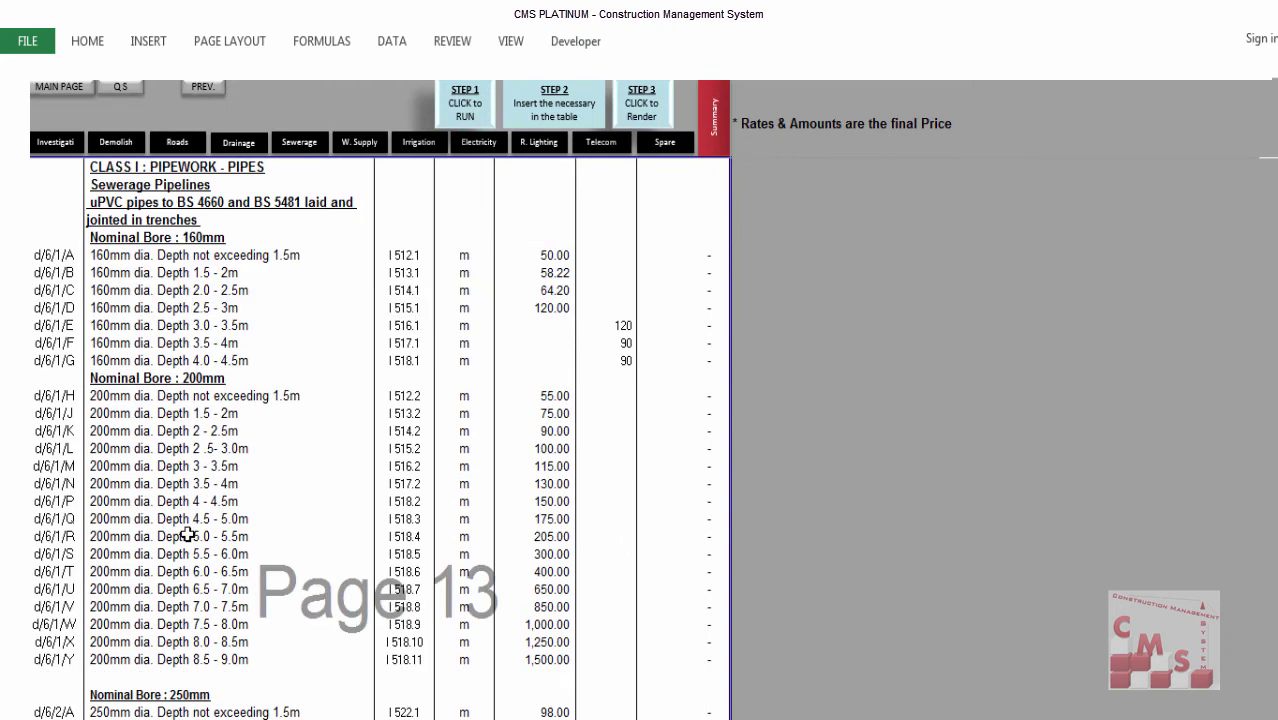
scroll(187, 536, down, 5)
scroll(187, 536, down, 10)
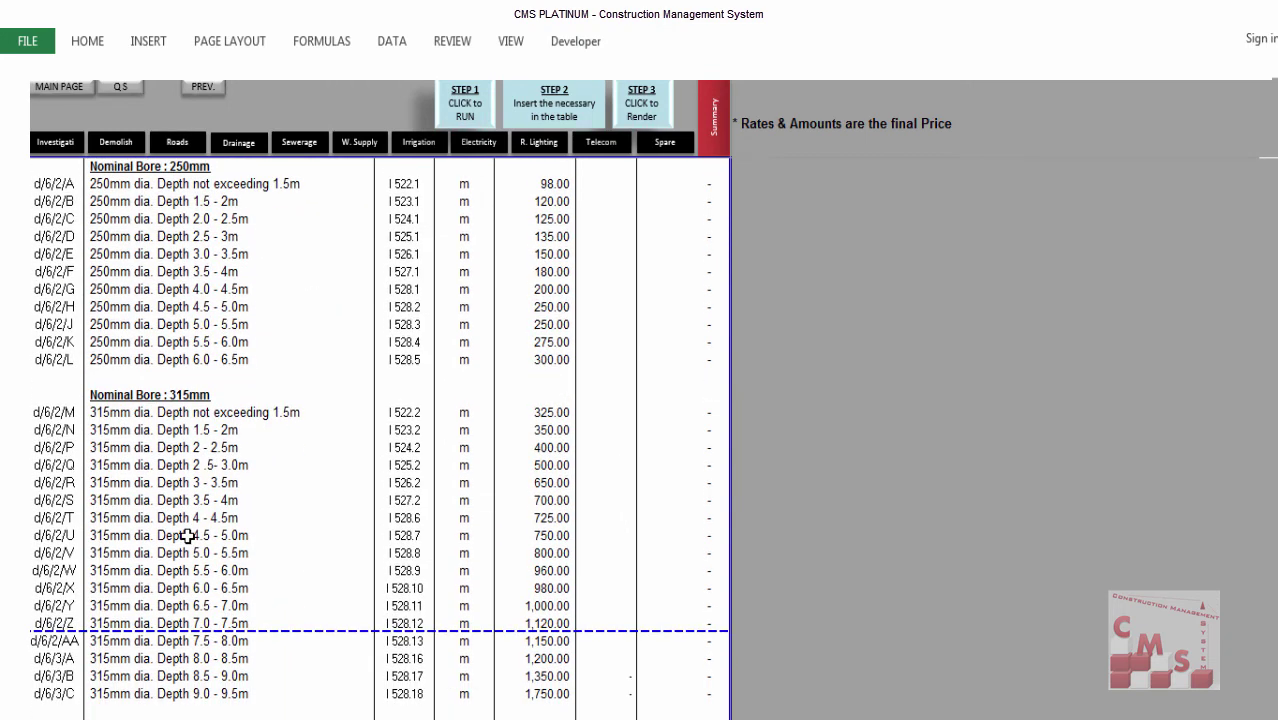
scroll(187, 536, down, 1)
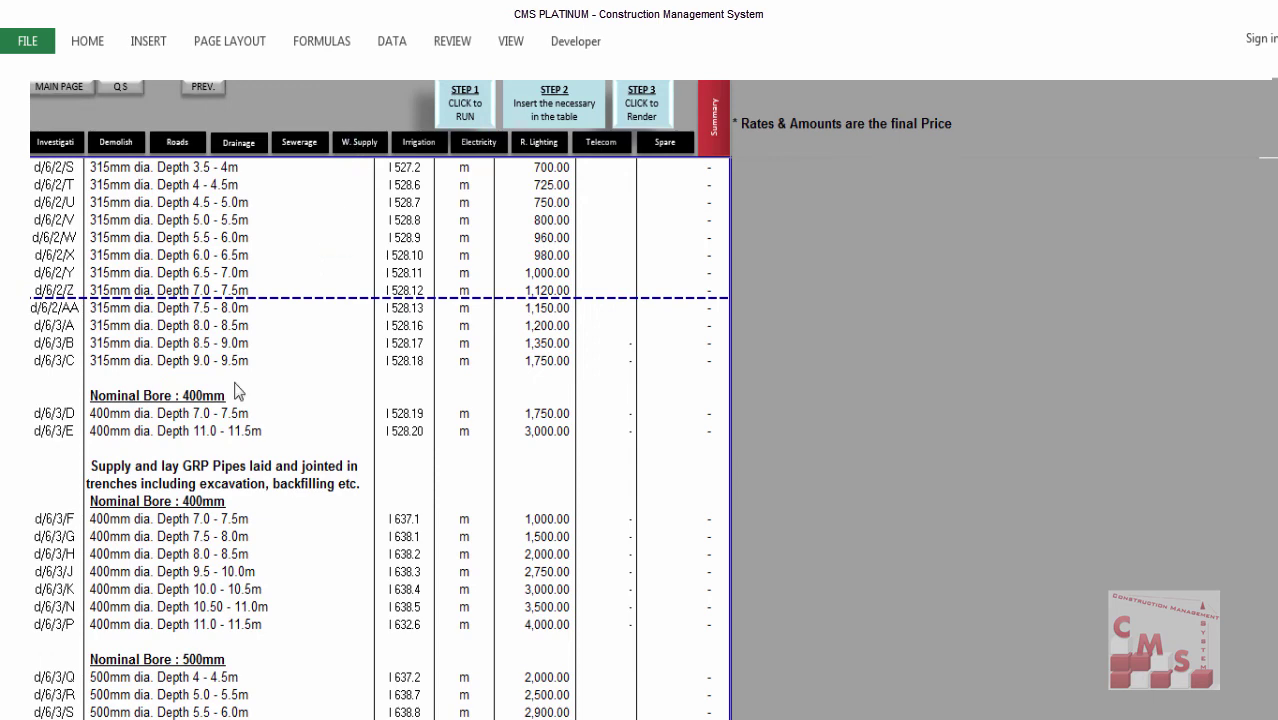
Go to the Water Supply Works section and review its AC pipe, steel sleeve and pipe support and protection items.
scroll(231, 425, down, 20)
scroll(235, 471, down, 8)
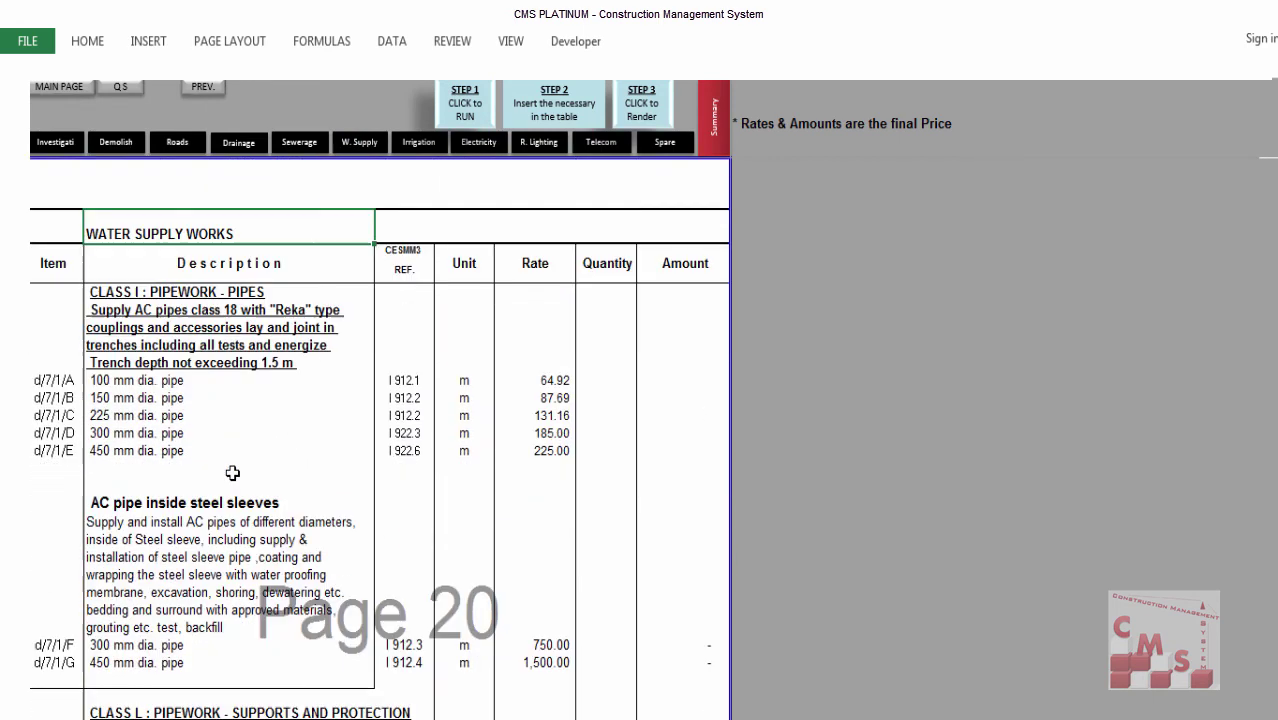
scroll(240, 440, down, 5)
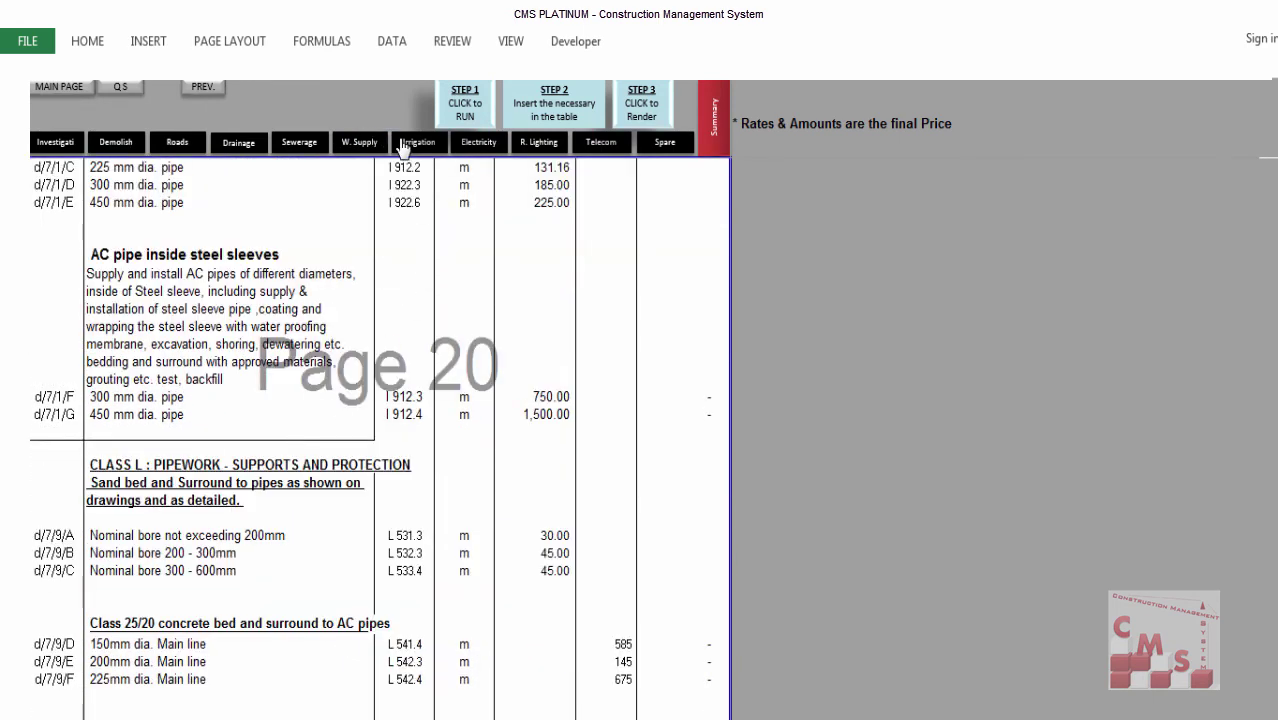
Go to the Irrigation & Fire Fighting section and review its uPVC, HDPE and AC pipe items.
scroll(311, 347, down, 2)
scroll(289, 440, down, 10)
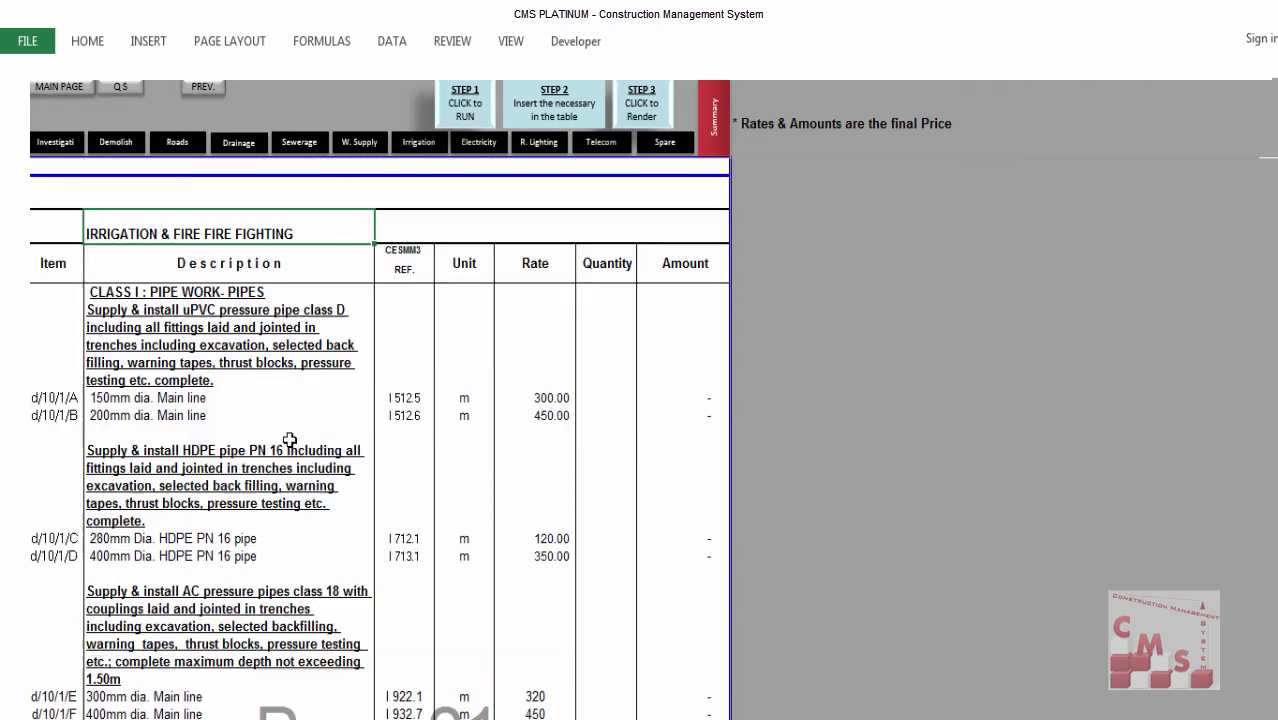
scroll(289, 440, down, 2)
Go to the Electricity Works section and review its LV and HV duct, concrete surround and cable trench items.
click(479, 142)
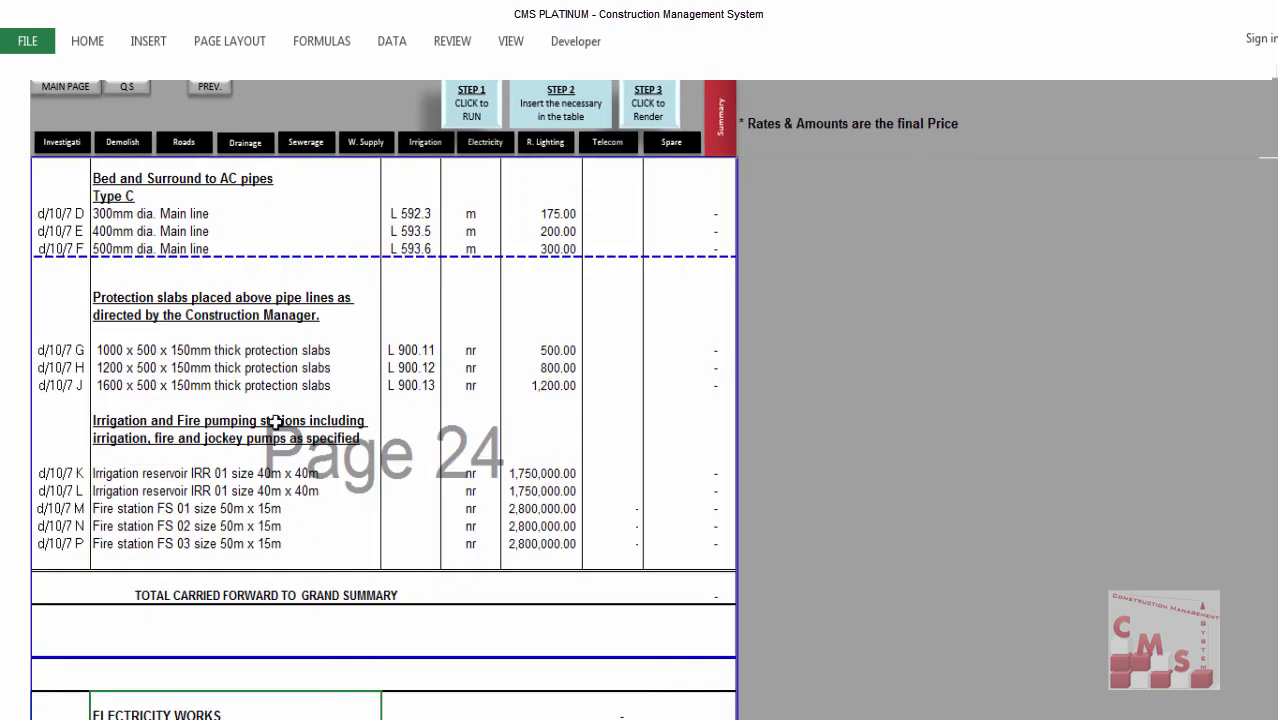
scroll(229, 533, down, 8)
scroll(229, 533, down, 1)
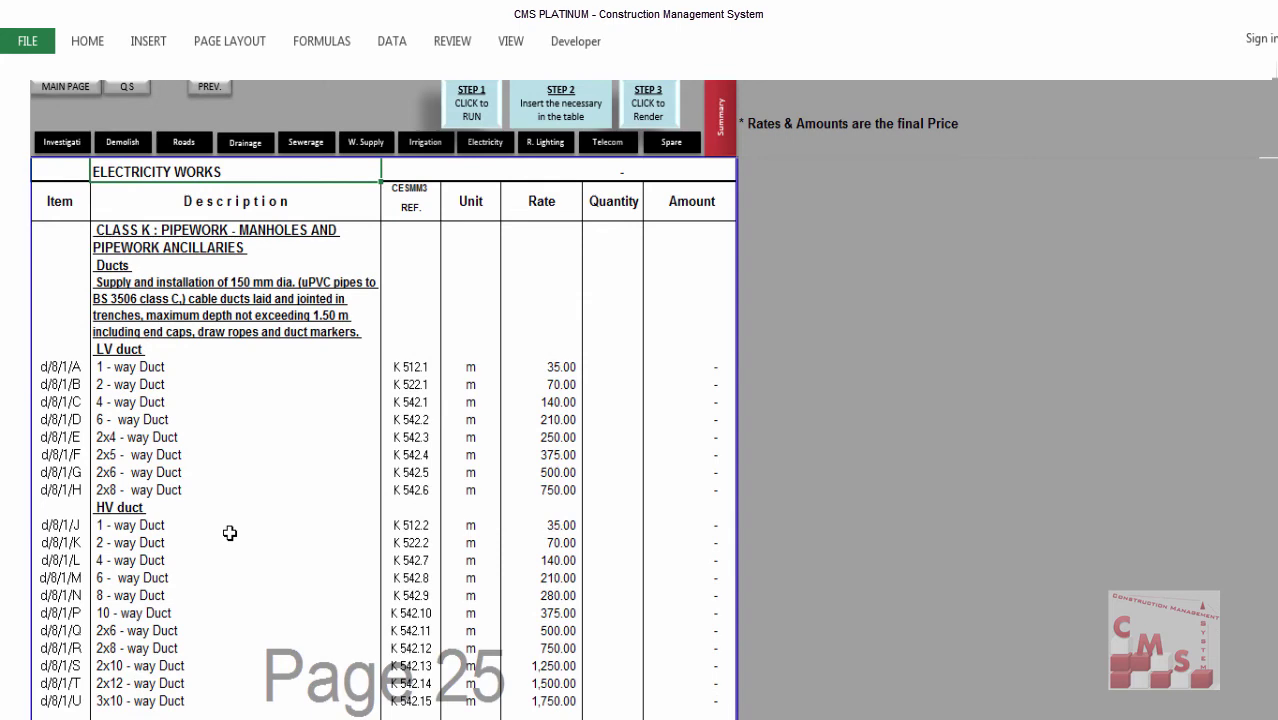
scroll(229, 533, down, 14)
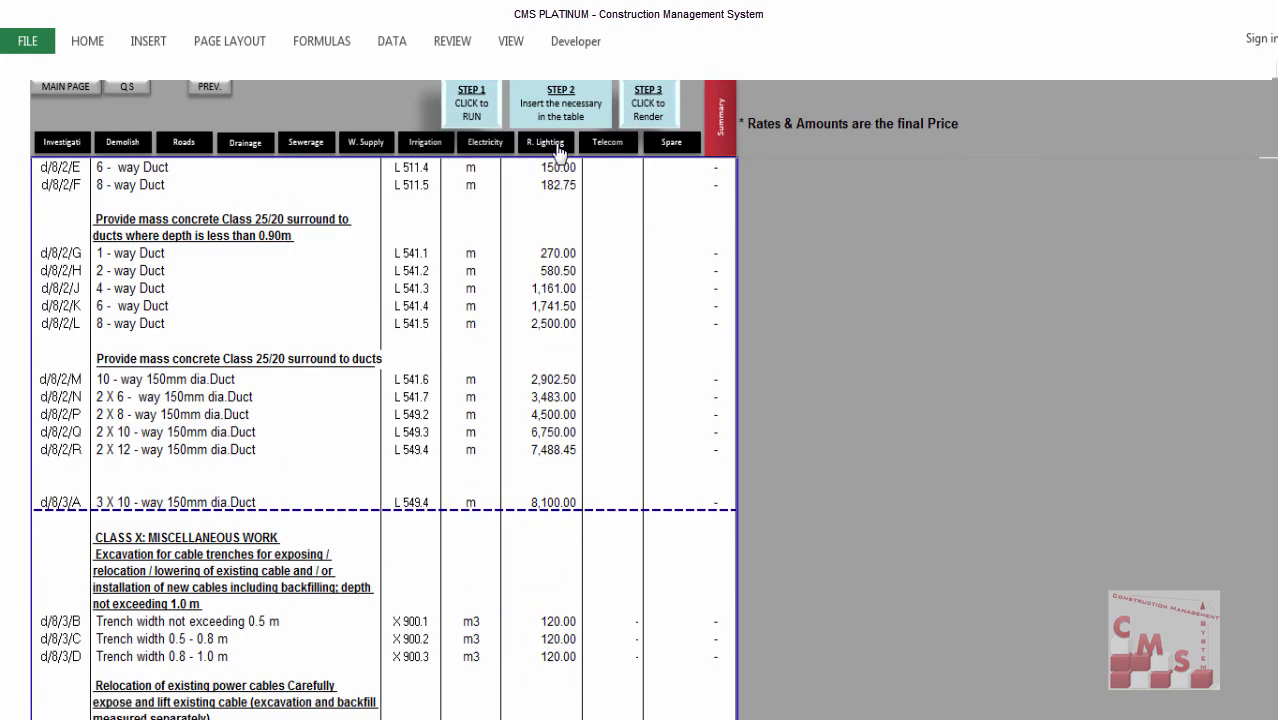
Go to the Road Lighting Ducts section and review its items from the uPVC cable ducts to the earthing system and T-joint.
scroll(209, 517, down, 16)
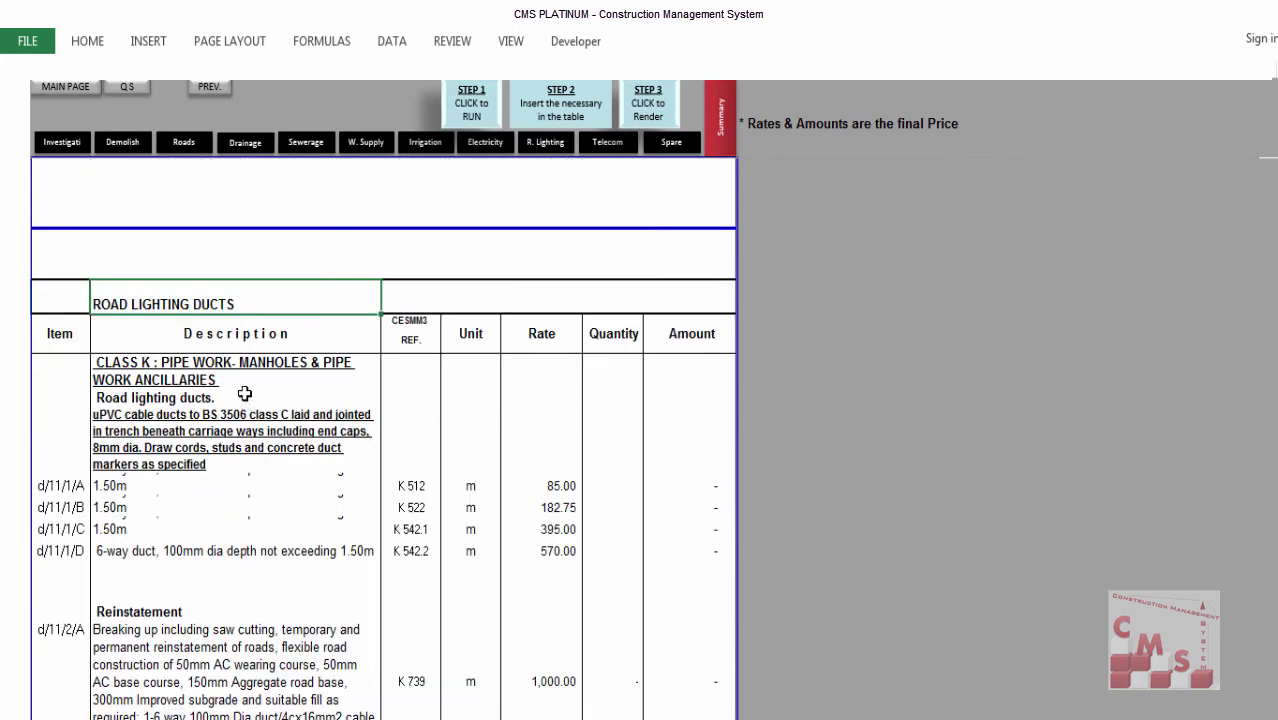
scroll(230, 430, down, 15)
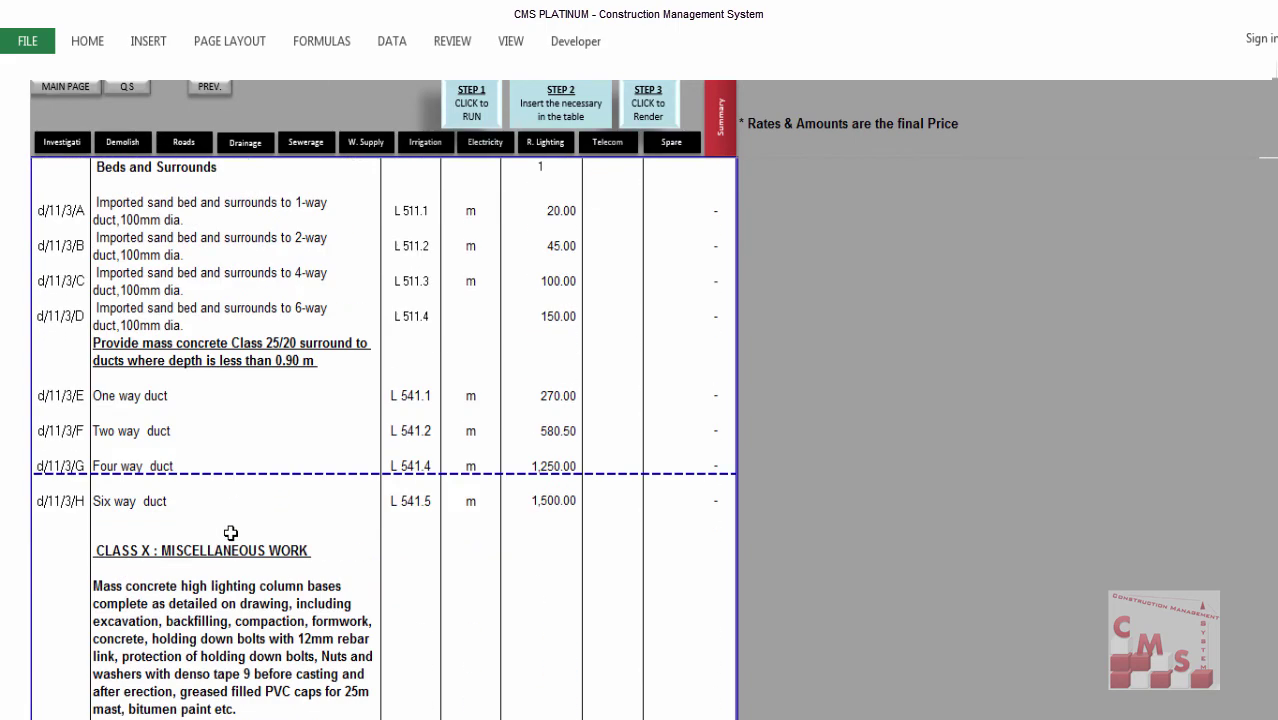
scroll(230, 533, down, 18)
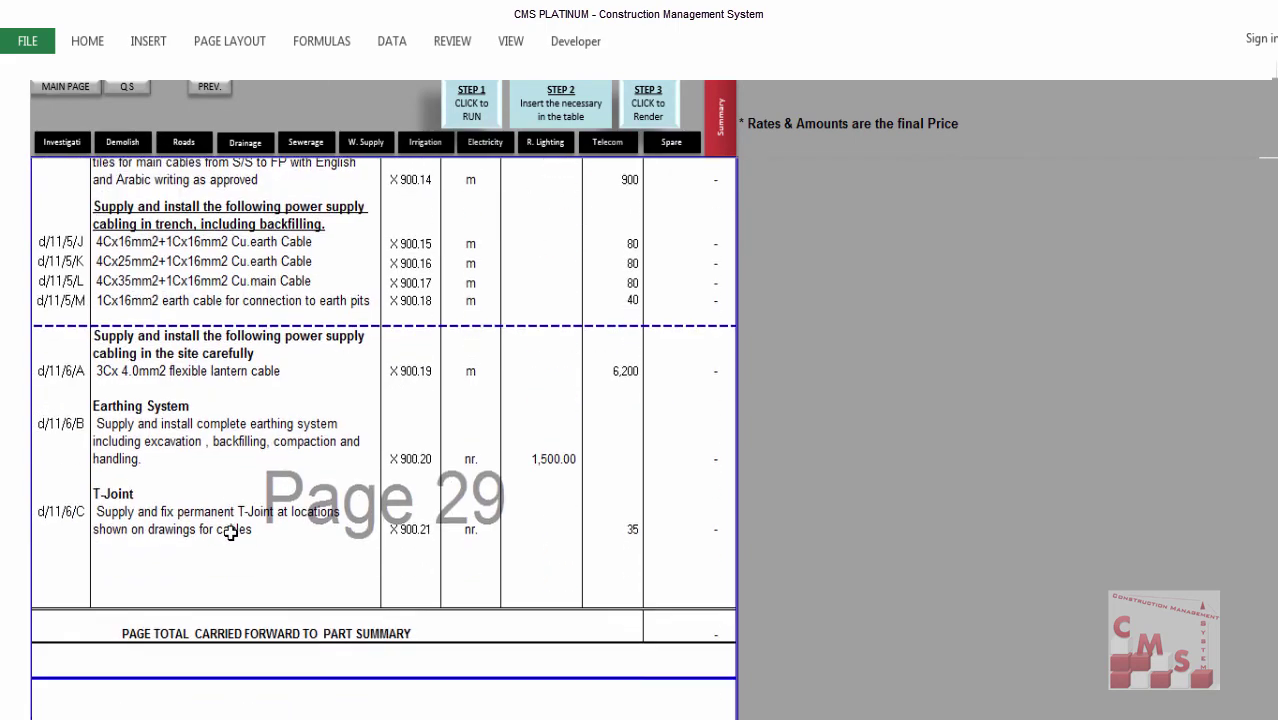
Go to the Telecommunication Works section and review its manhole, uPVC cable duct and duct connection items.
scroll(230, 533, down, 12)
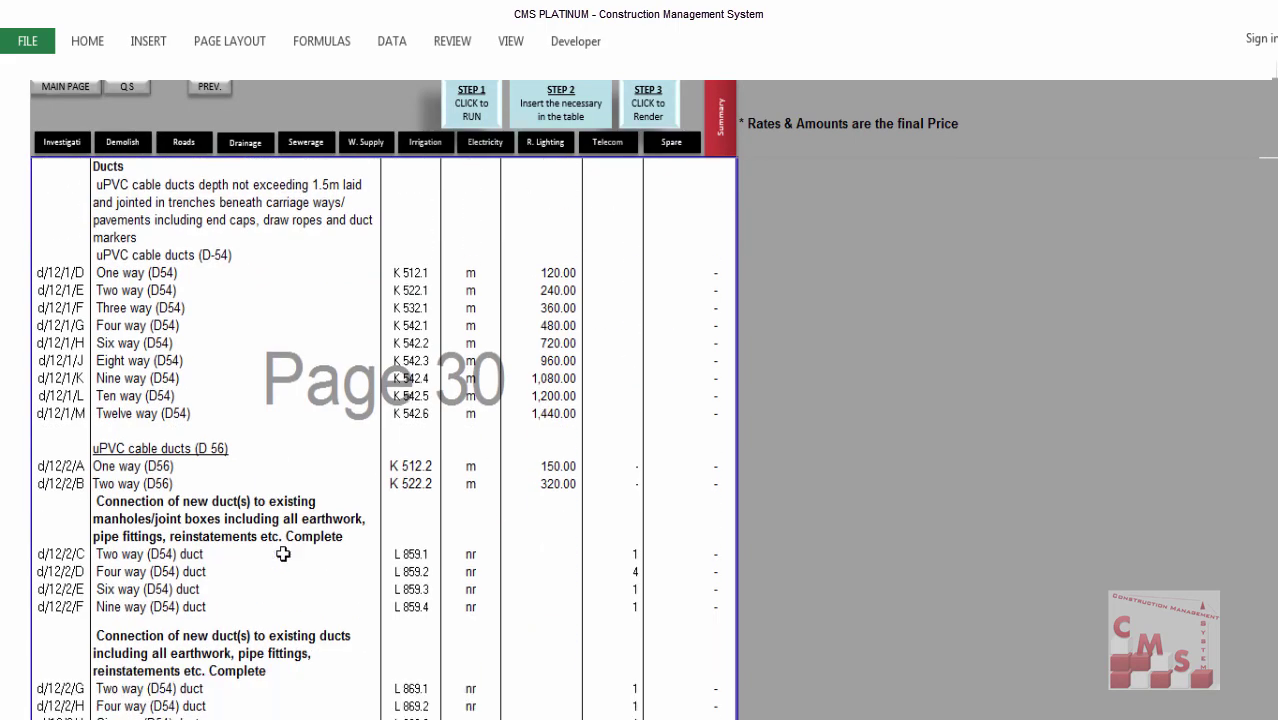
scroll(283, 553, down, 5)
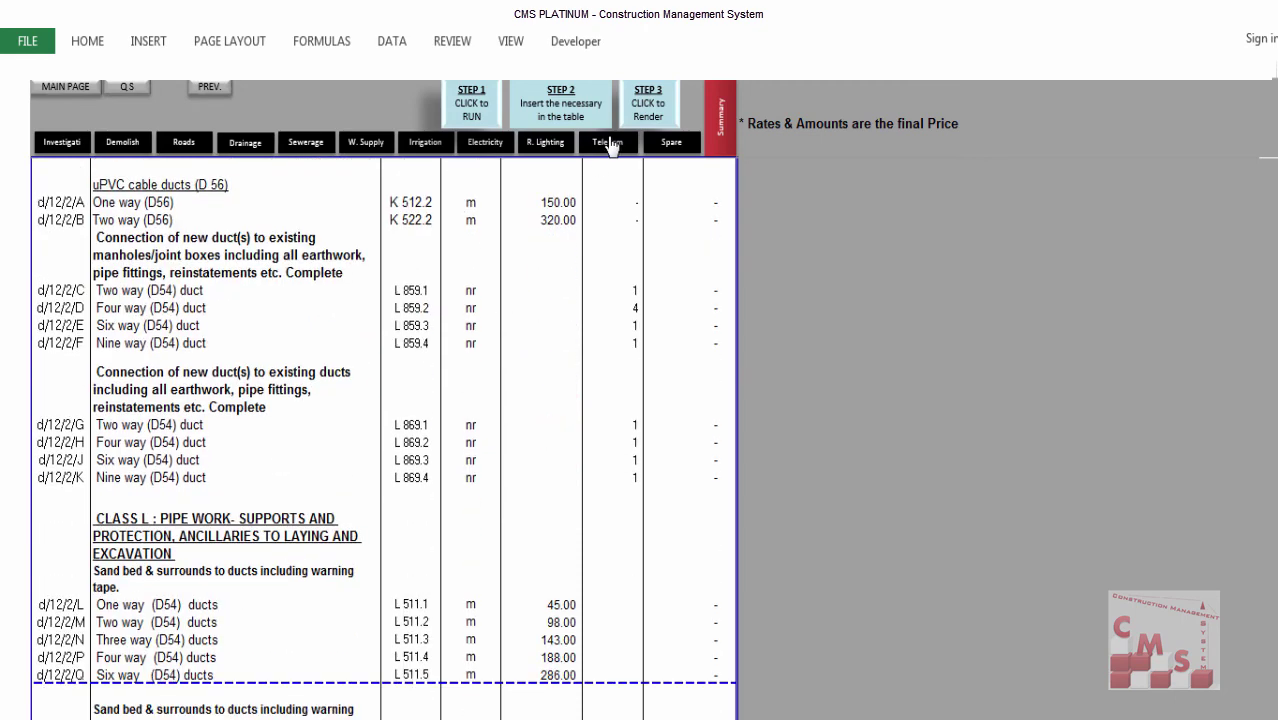
scroll(383, 329, up, 7)
scroll(383, 329, up, 4)
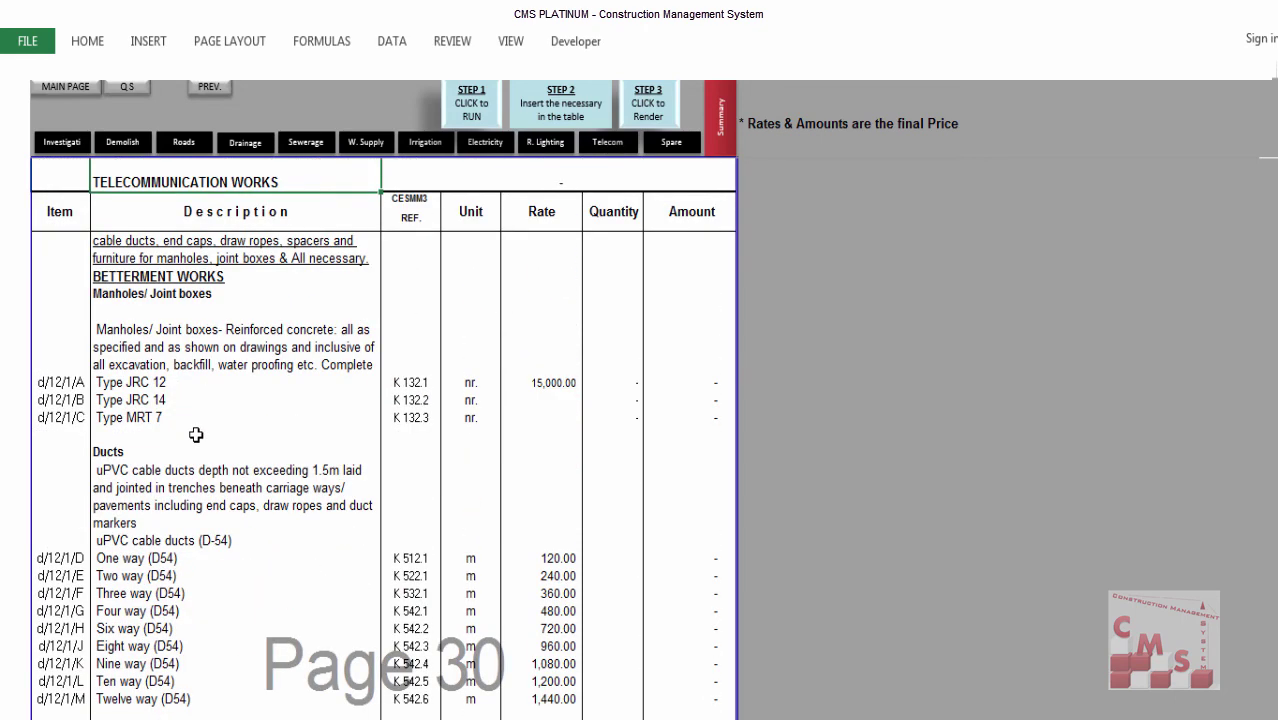
Go to the Spare Ducts section and review its 200 mm duct and bed and surround items.
click(662, 145)
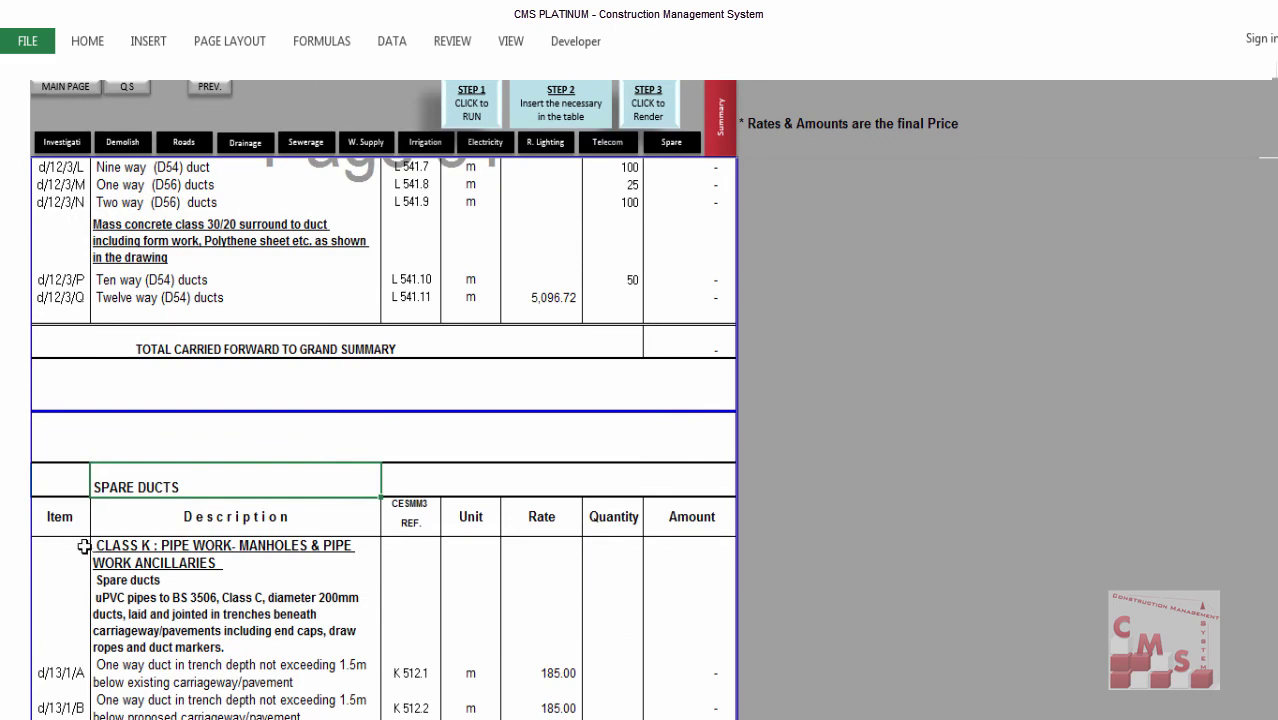
scroll(84, 546, down, 8)
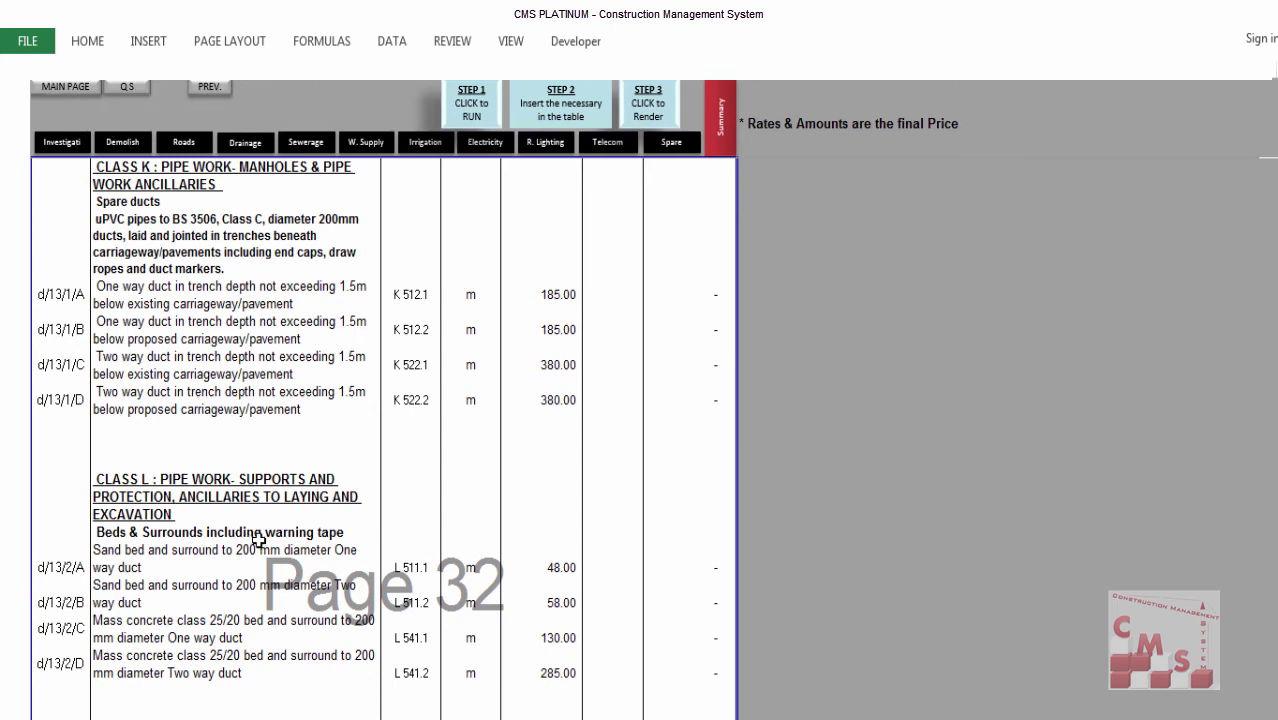
scroll(408, 441, down, 5)
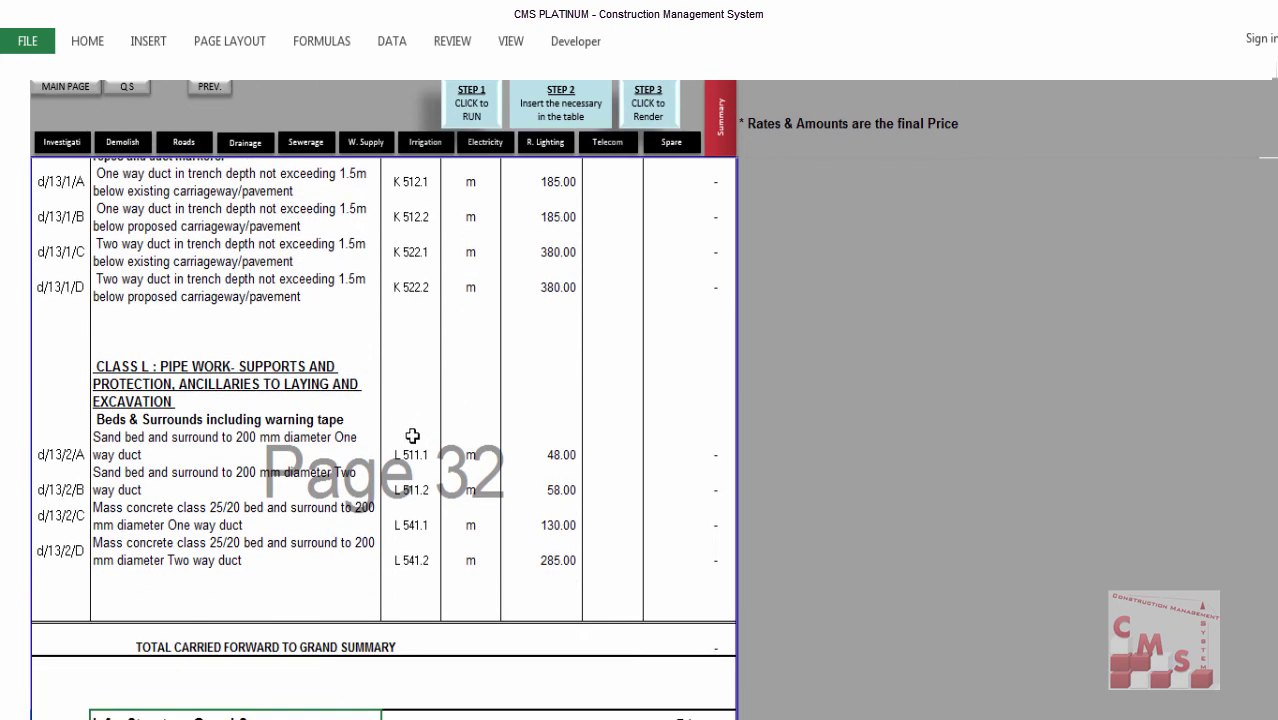
Check the section prices in the Infra Structure Grand Summary and select the Total Amount price.
scroll(408, 441, down, 3)
drag(665, 380, 660, 611)
click(677, 652)
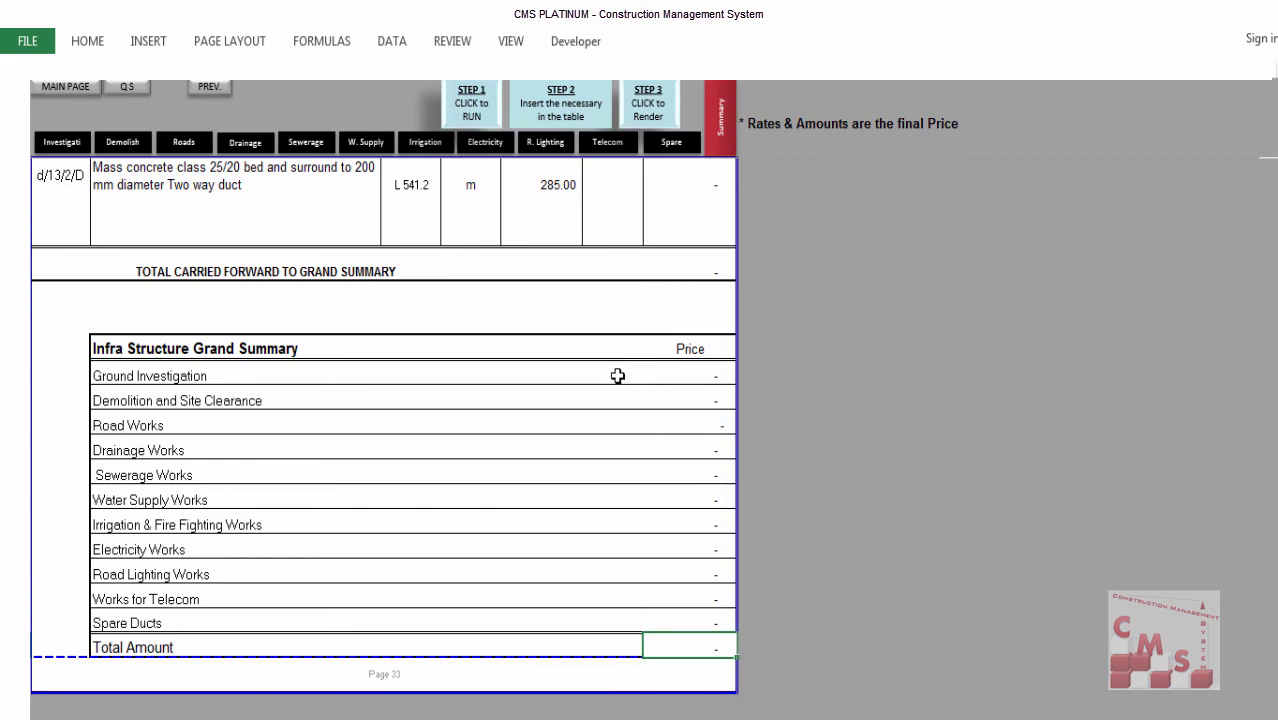
Return to the Spare Ducts table and select its Rate column cells from the Class K heading down to the Class L heading.
scroll(618, 375, up, 4)
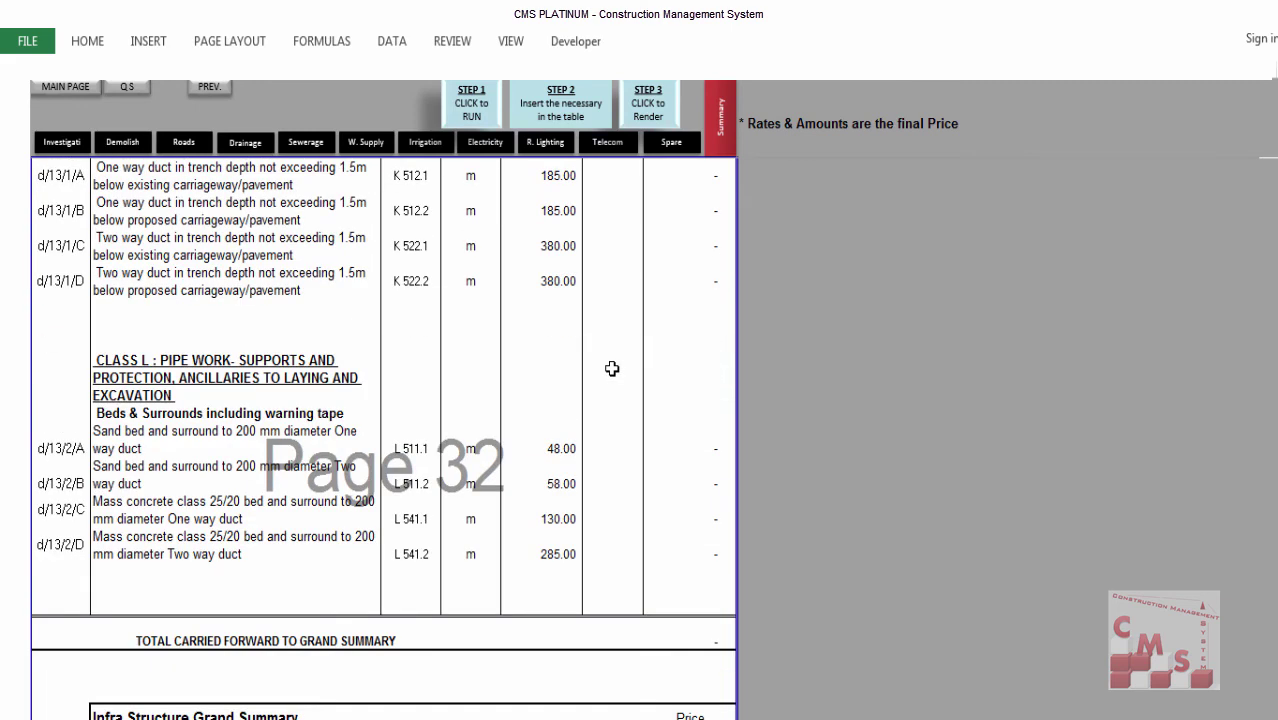
scroll(612, 369, up, 3)
drag(541, 336, 540, 683)
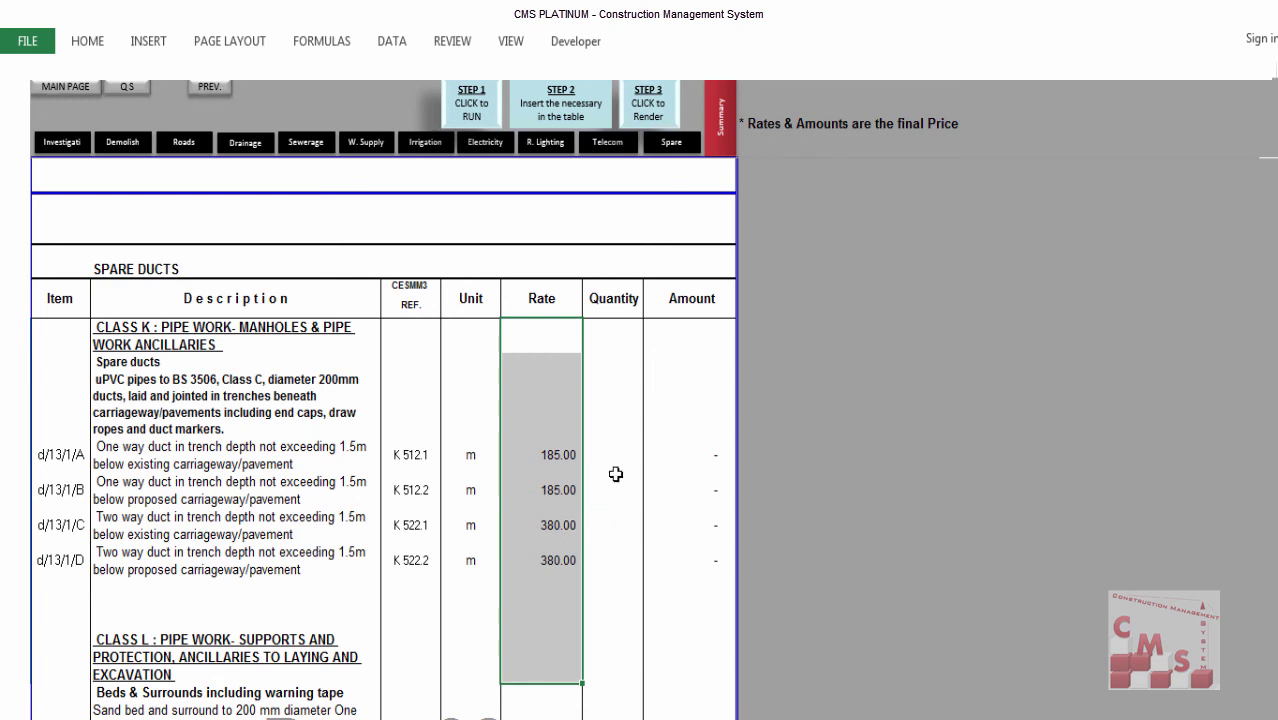
Start rendering the infrastructure BOQ, cancel at the confirmation prompt, and return to the telecom duct items.
click(656, 117)
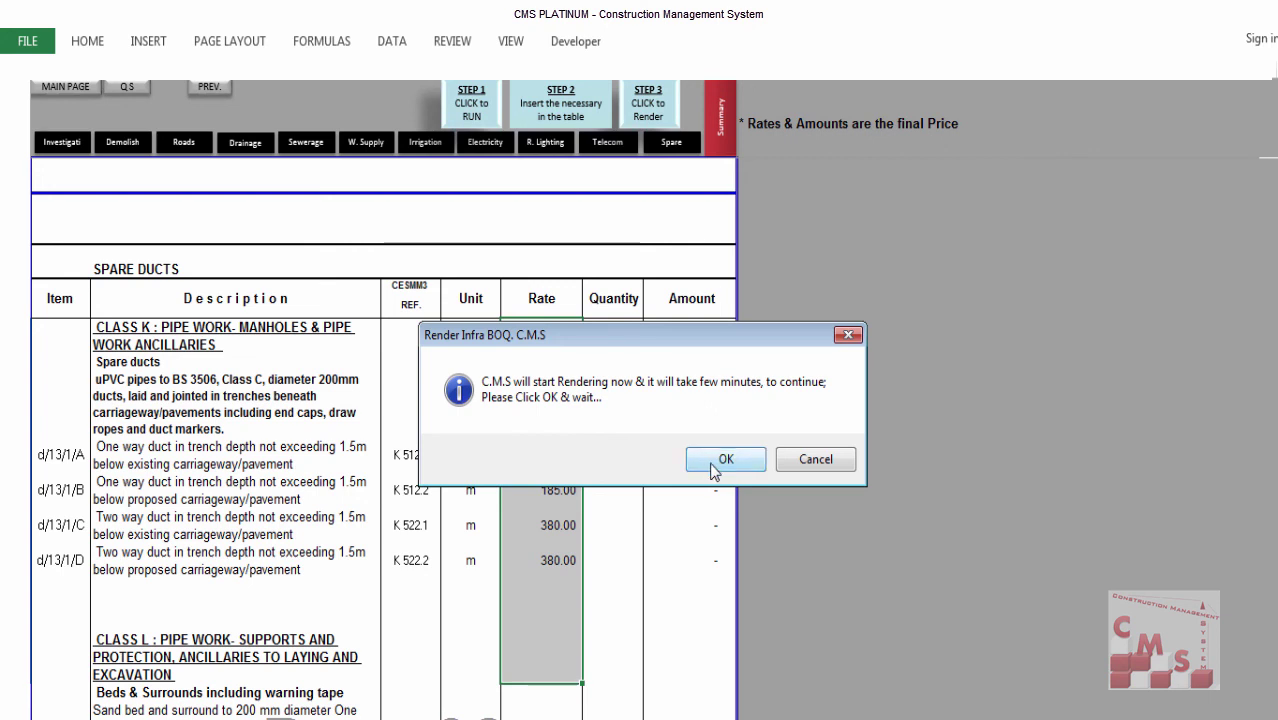
click(813, 460)
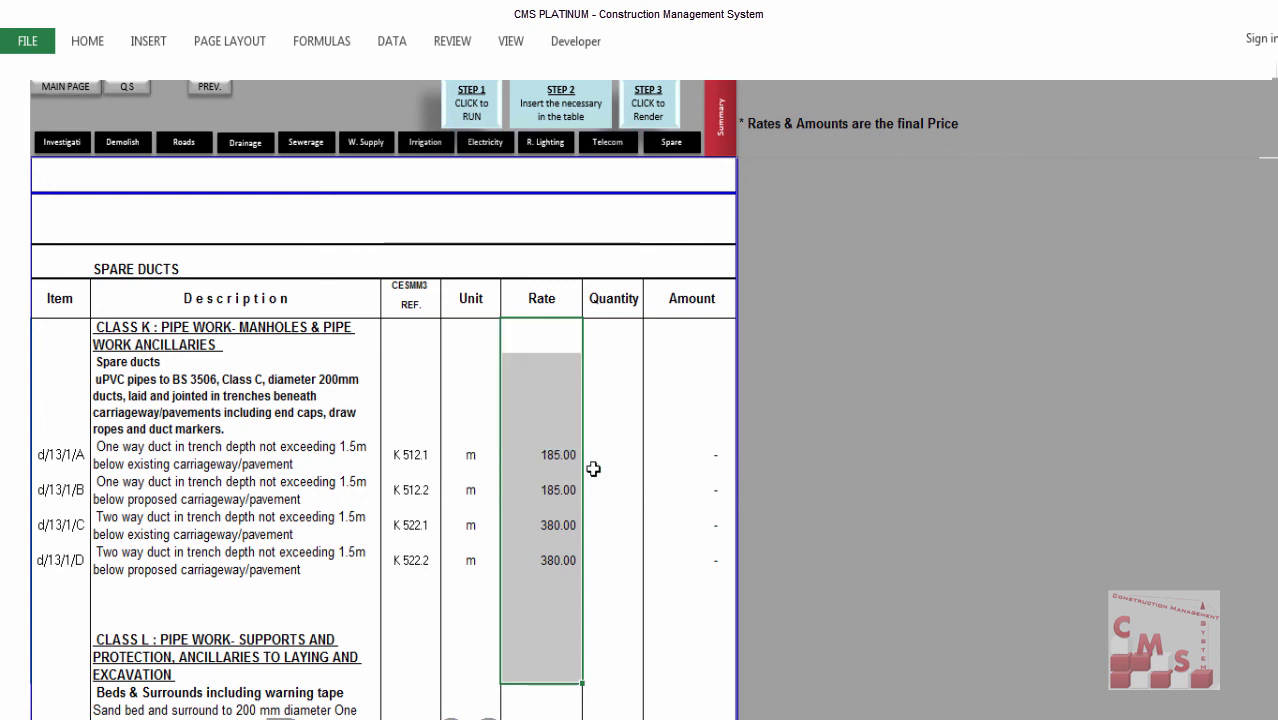
click(600, 462)
scroll(386, 478, up, 8)
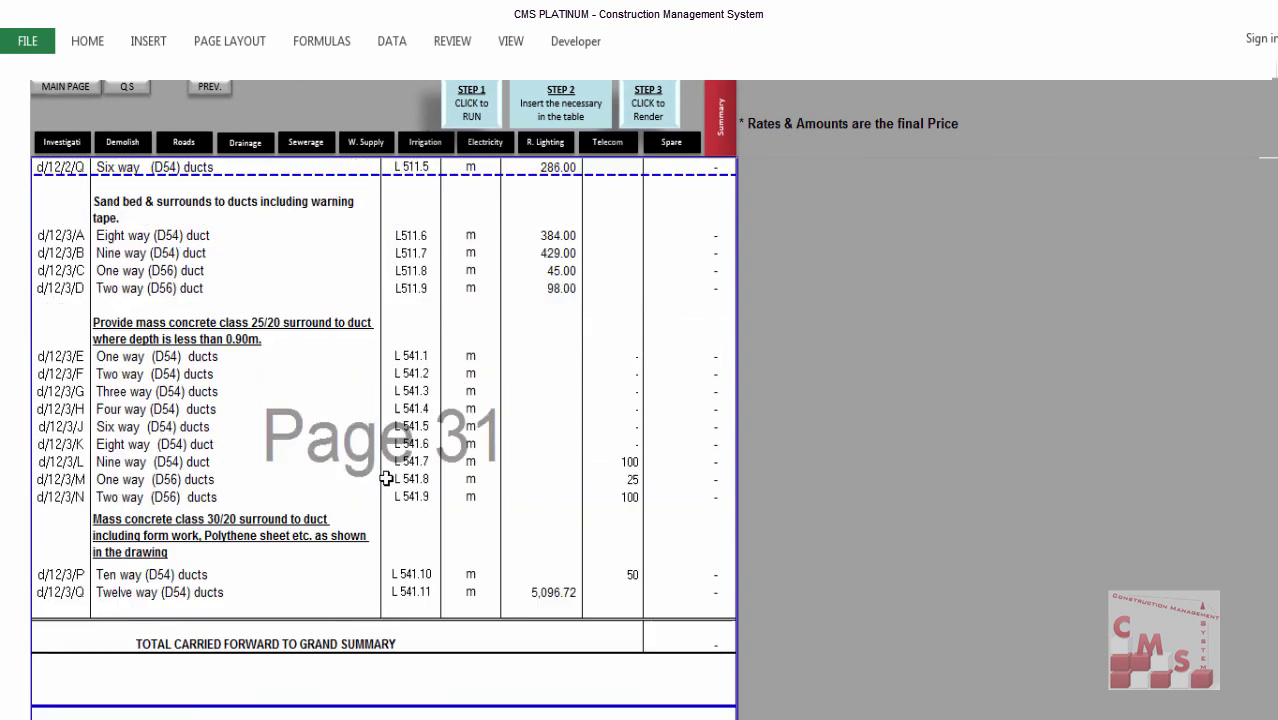